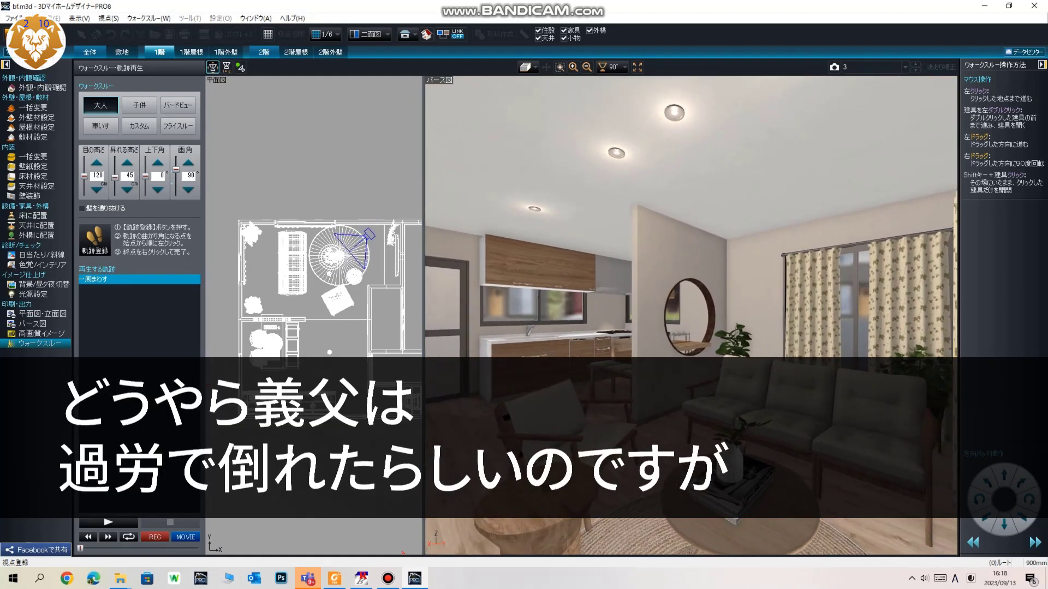
Register the current walkthrough view of the living room as a saved viewpoint named 4
click(834, 67)
text(4)
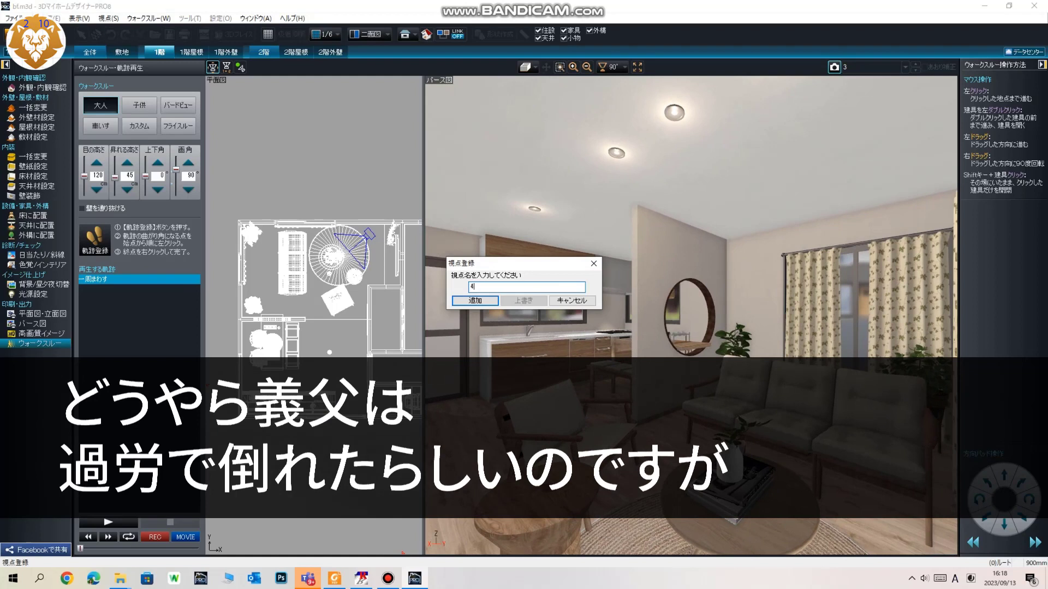
key(Return)
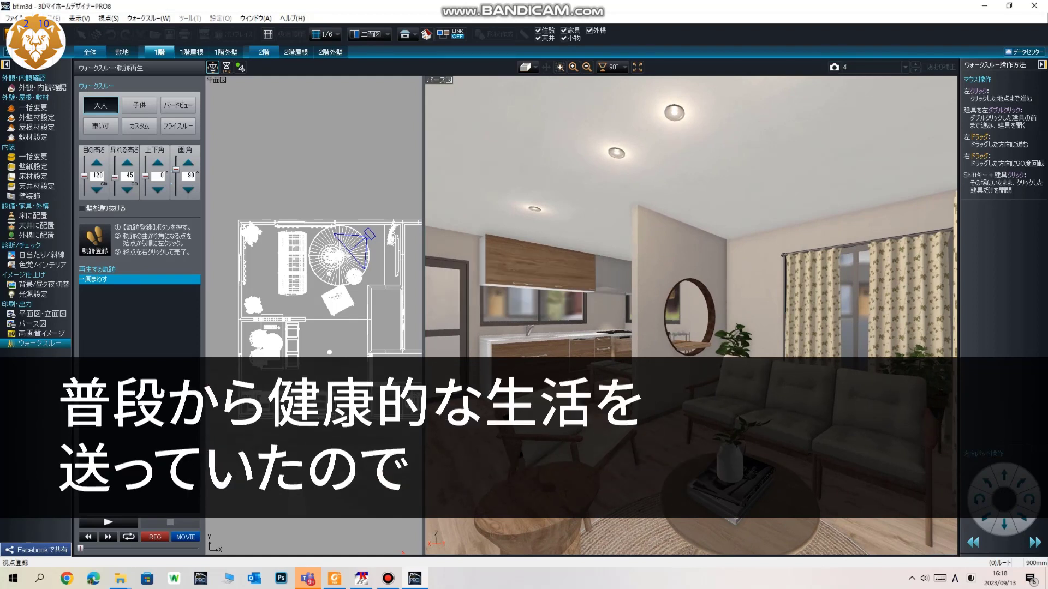
Open the floor material settings and review the saved viewpoints 1 to 4 and the living room's TV wall in perspective
click(33, 177)
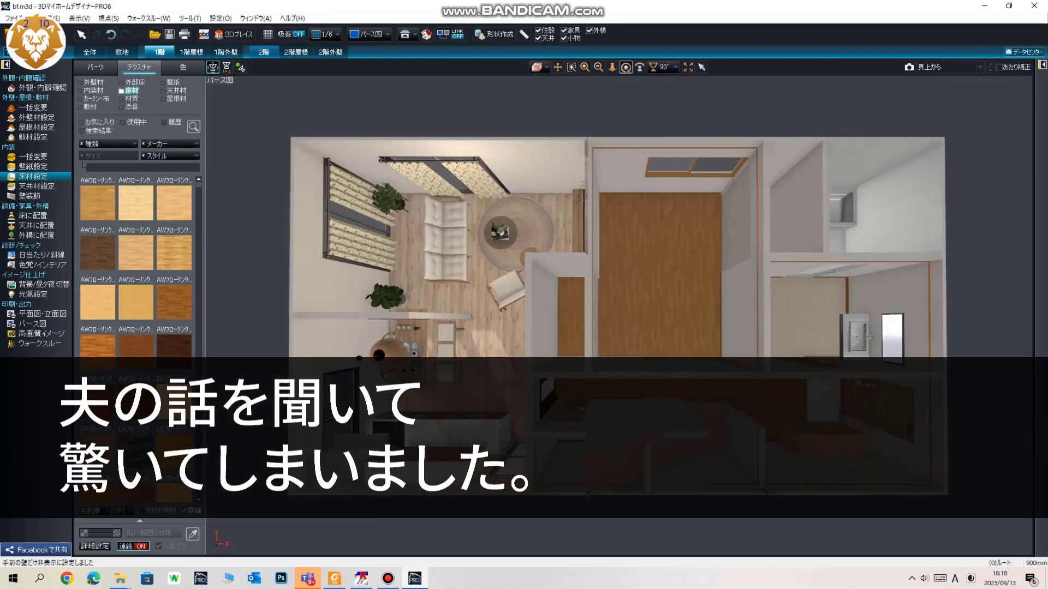
click(979, 67)
click(949, 182)
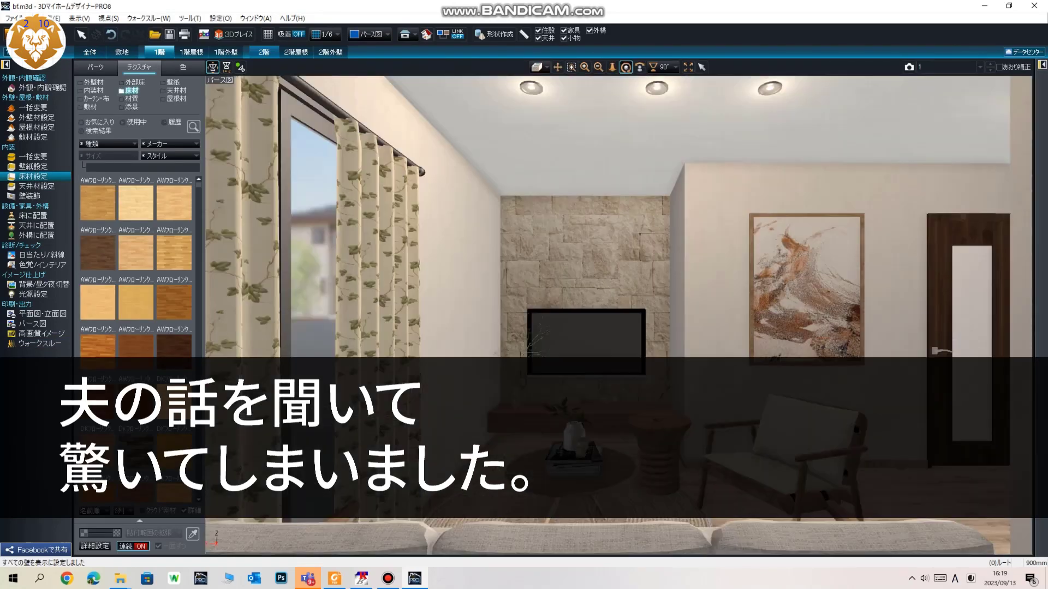
click(979, 66)
click(950, 190)
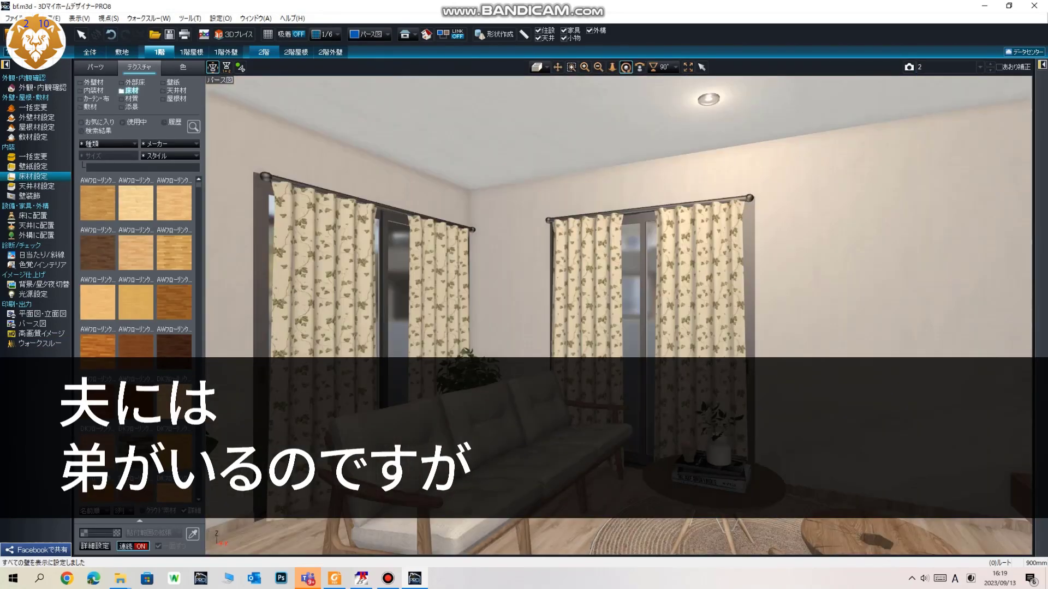
click(980, 67)
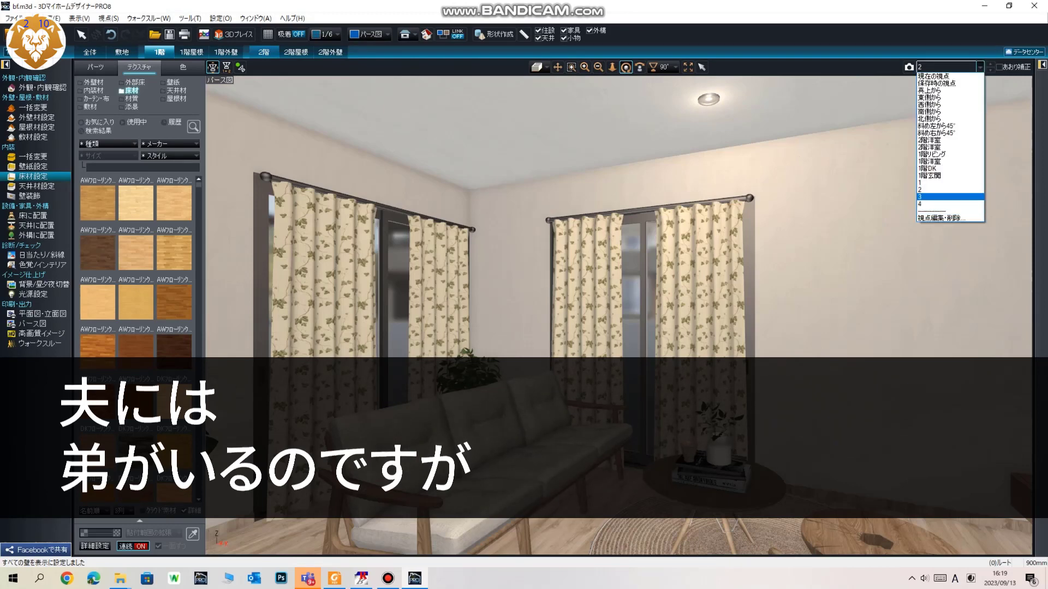
click(949, 197)
key(Down)
click(979, 67)
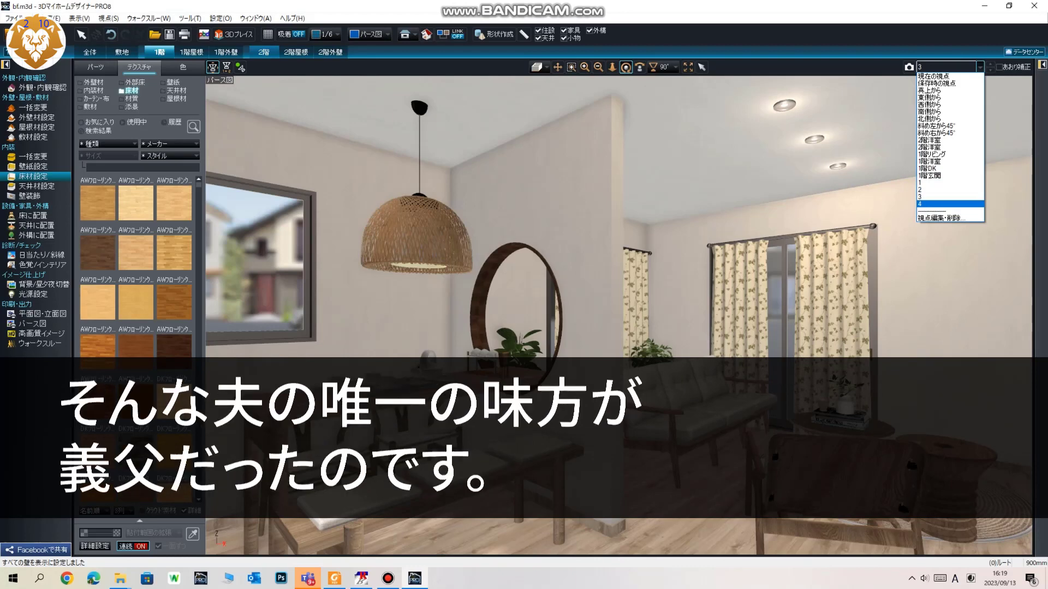
key(Return)
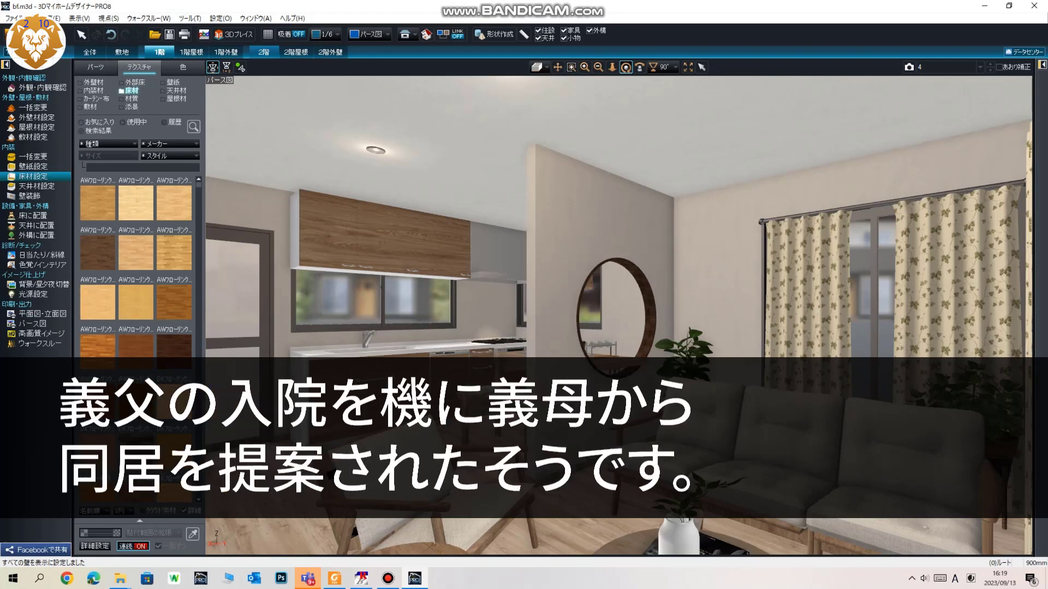
drag(619, 315, 644, 360)
scroll(619, 315, down, 8)
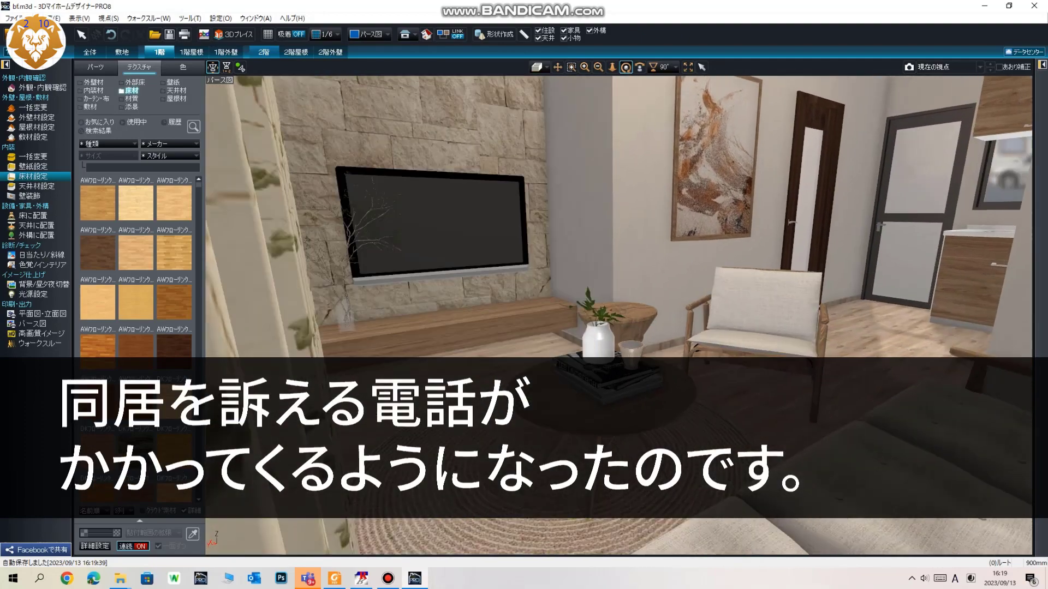
Start the walkthrough mode and review the saved viewpoints 1, 2, 3 and 4 beside the floor plan
click(40, 343)
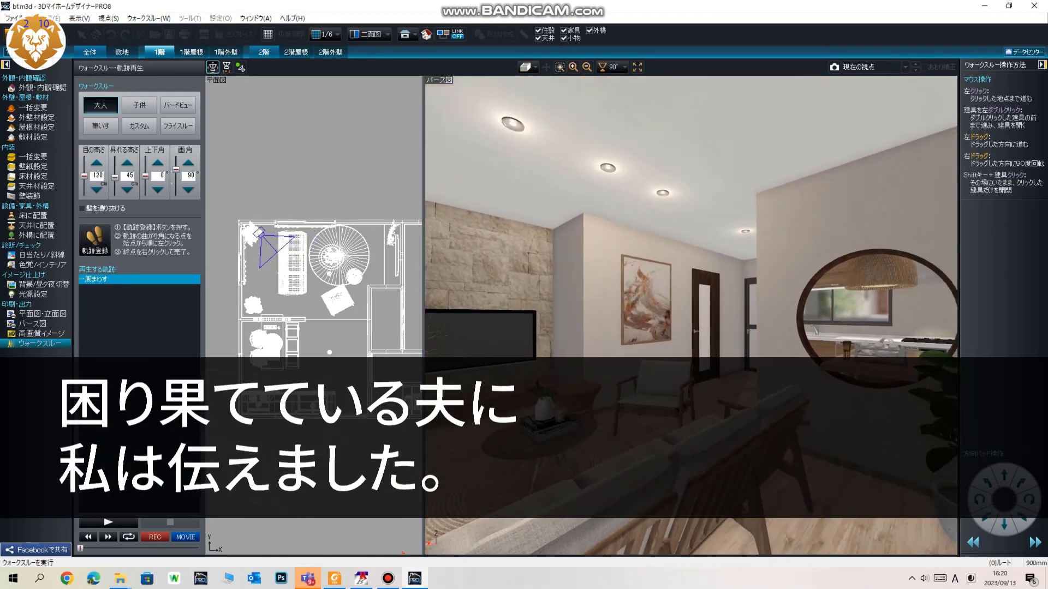
click(905, 67)
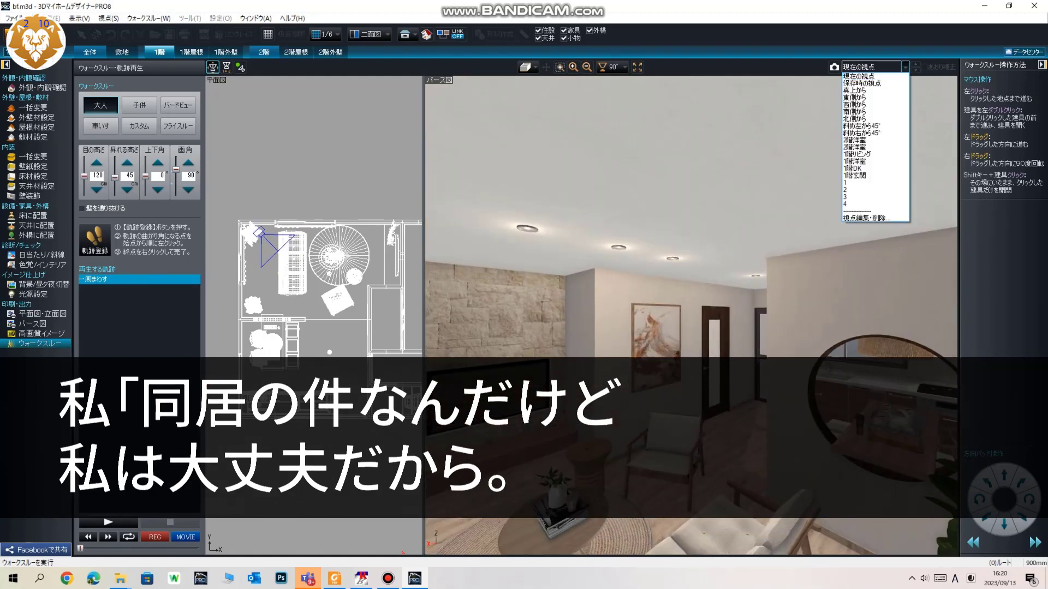
click(874, 183)
click(905, 67)
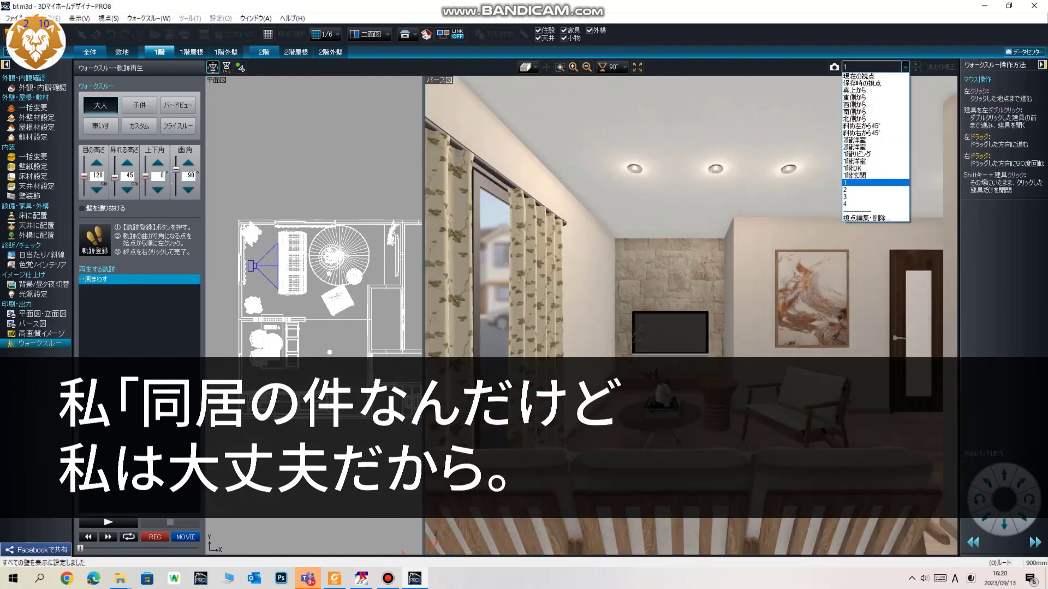
click(851, 189)
click(904, 67)
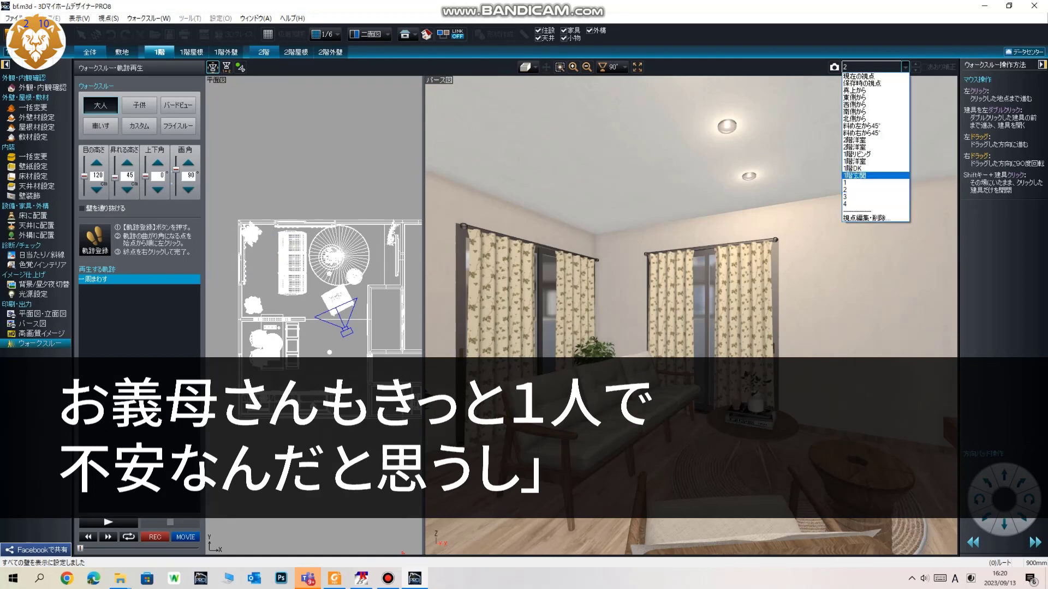
click(873, 196)
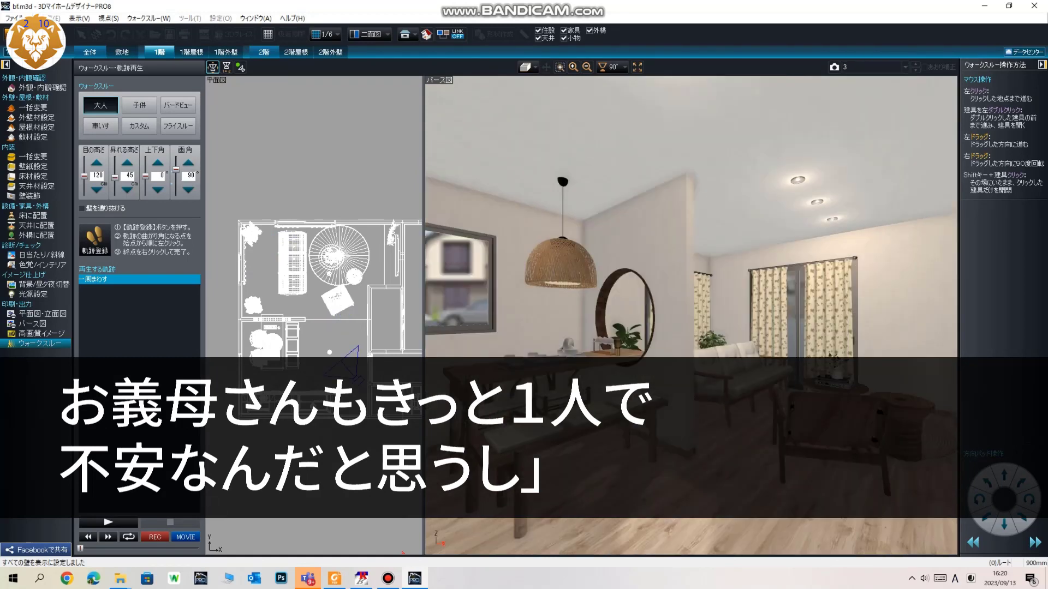
click(905, 67)
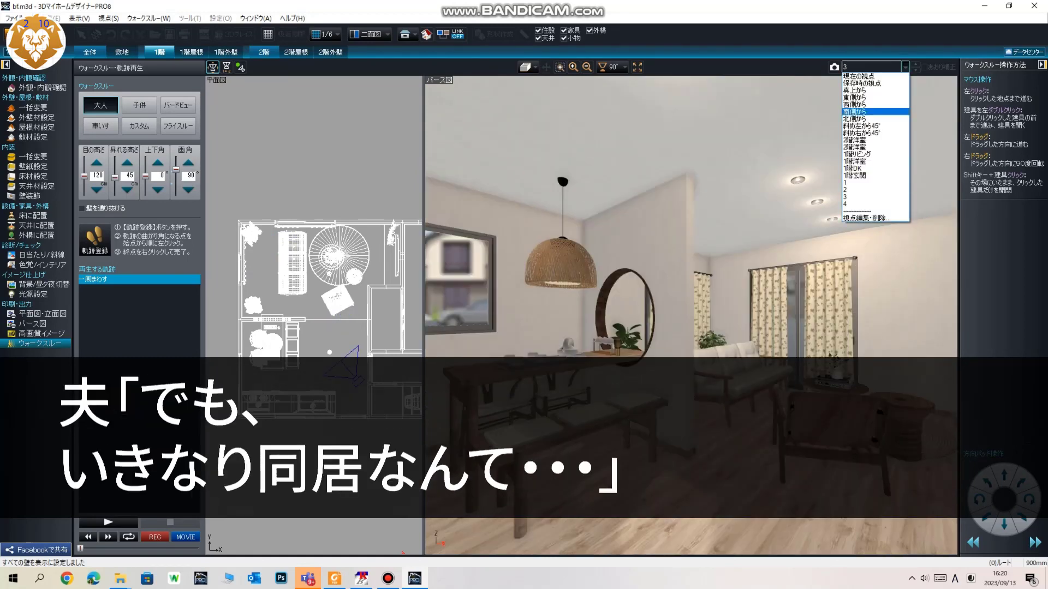
click(873, 202)
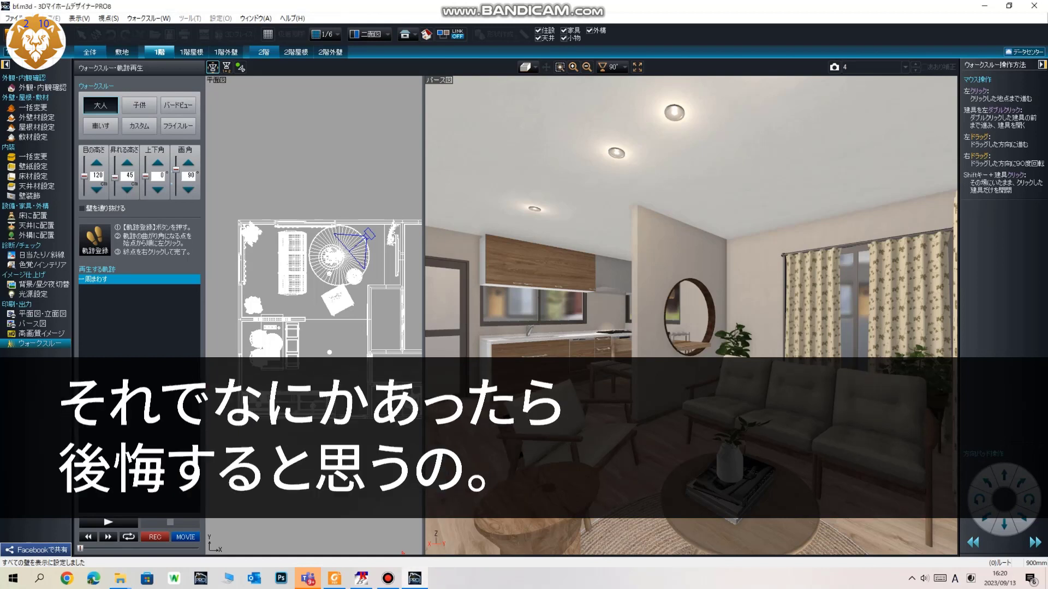
Consult the annotated floor plan in AFTER.pdf and switch to the floor plan editing window of 3DマイホームデザイナーPRO8
click(335, 578)
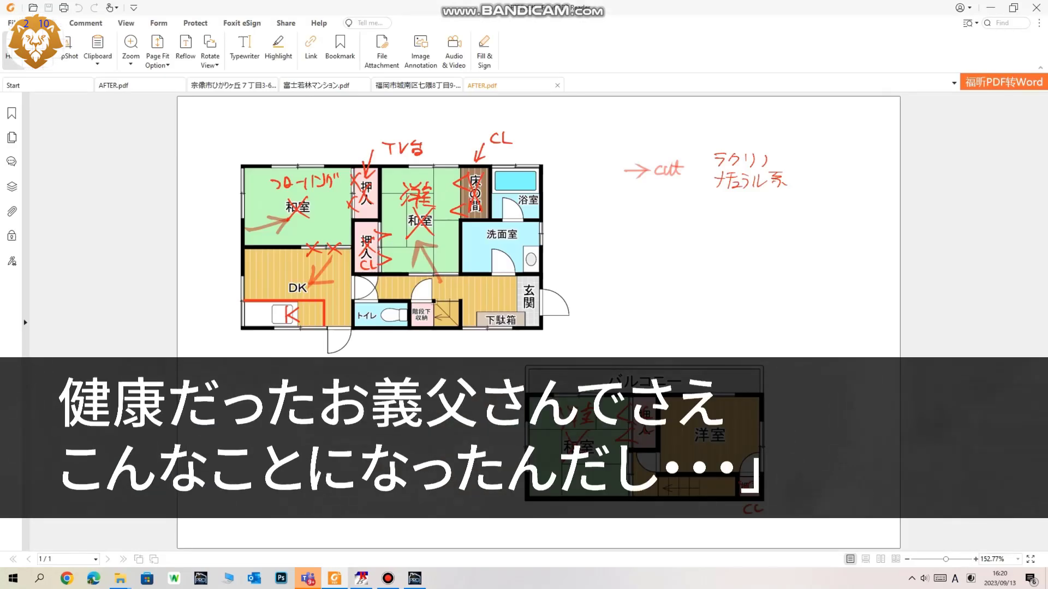
key(alt+Tab)
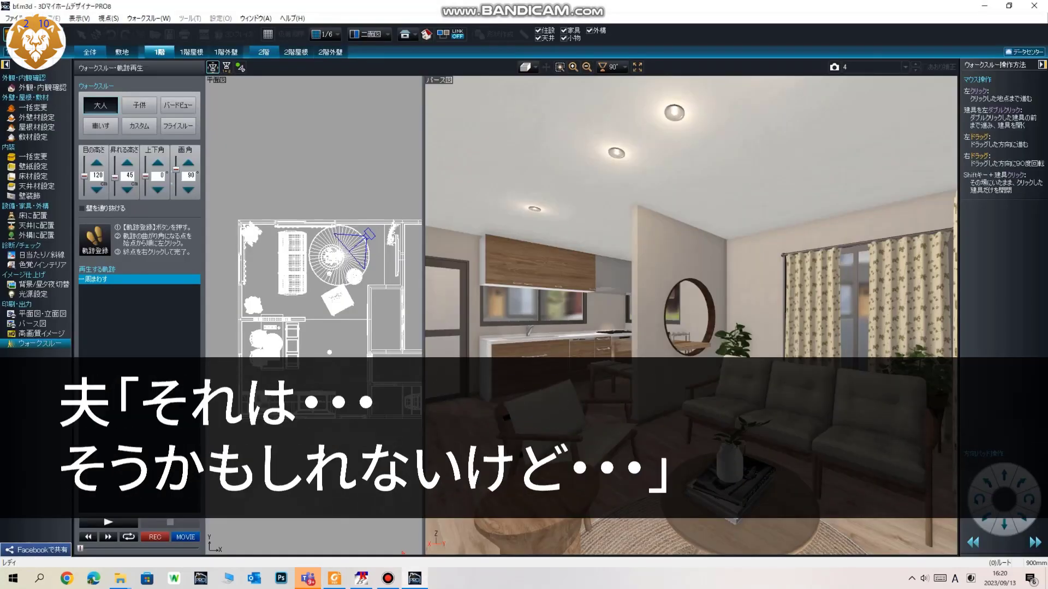
key(alt+Tab)
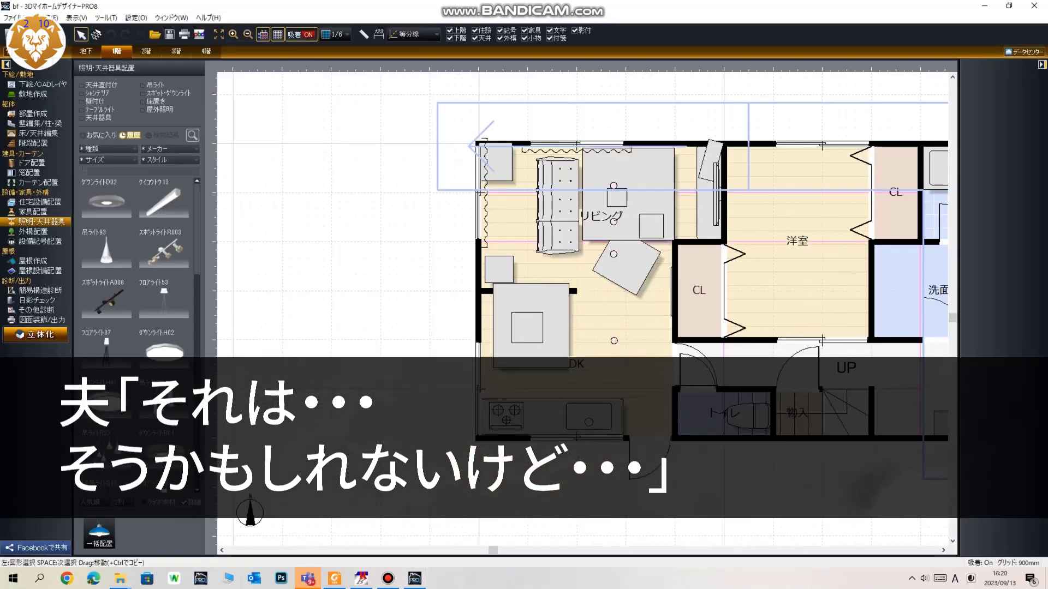
Set the height of both closet folding doors in the 洋室 to 2000 mm
click(869, 192)
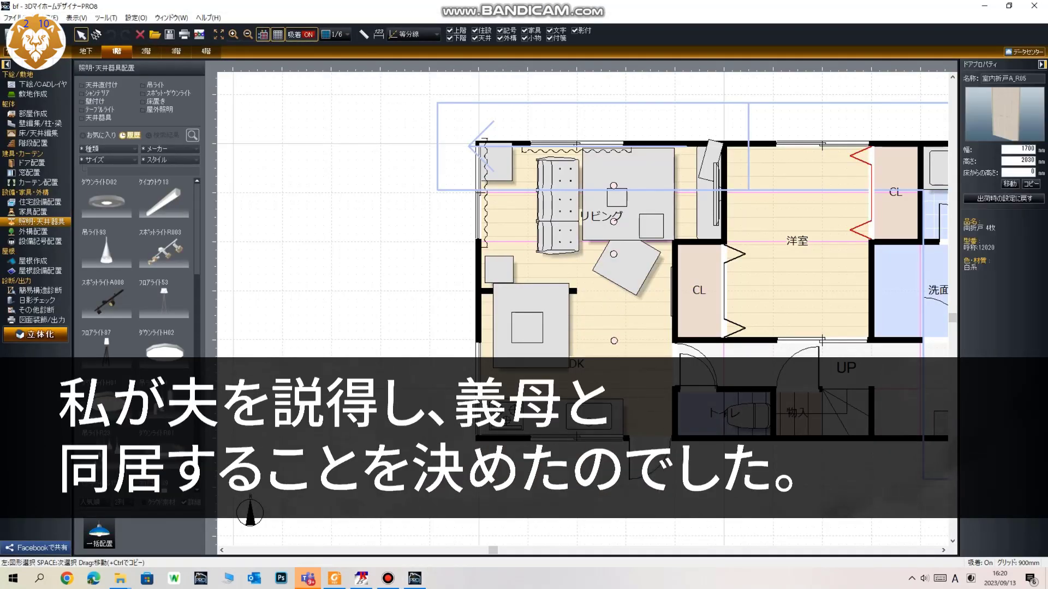
key(Tab)
text(200)
key(Return)
click(725, 291)
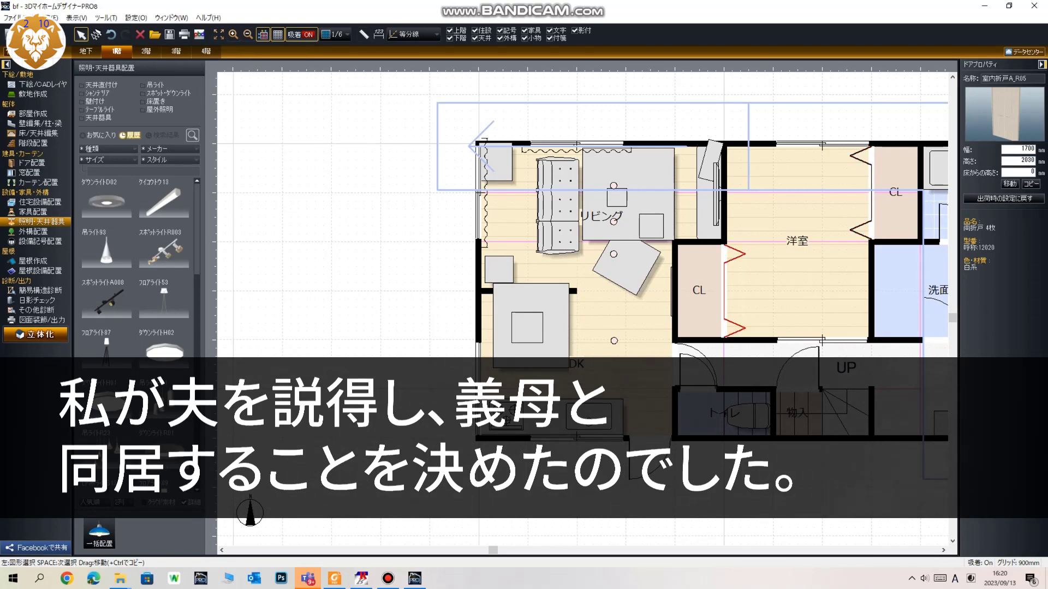
double_click(1026, 160)
text(2000)
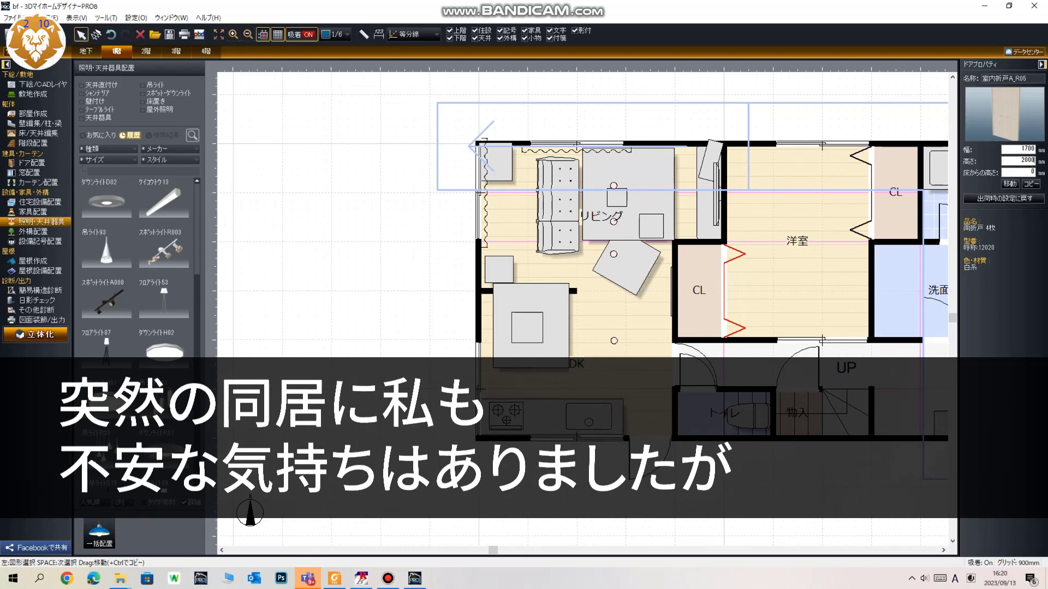
scroll(582, 311, right, 2)
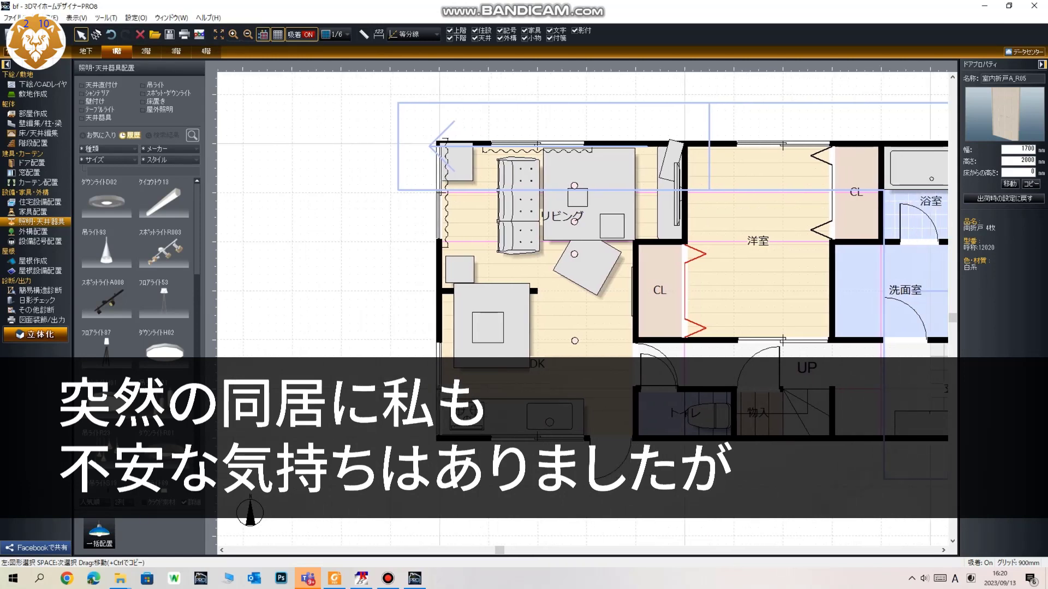
key(Escape)
Set the height of the sliding door between the 洋室 and the hallway to 2000 mm
click(782, 340)
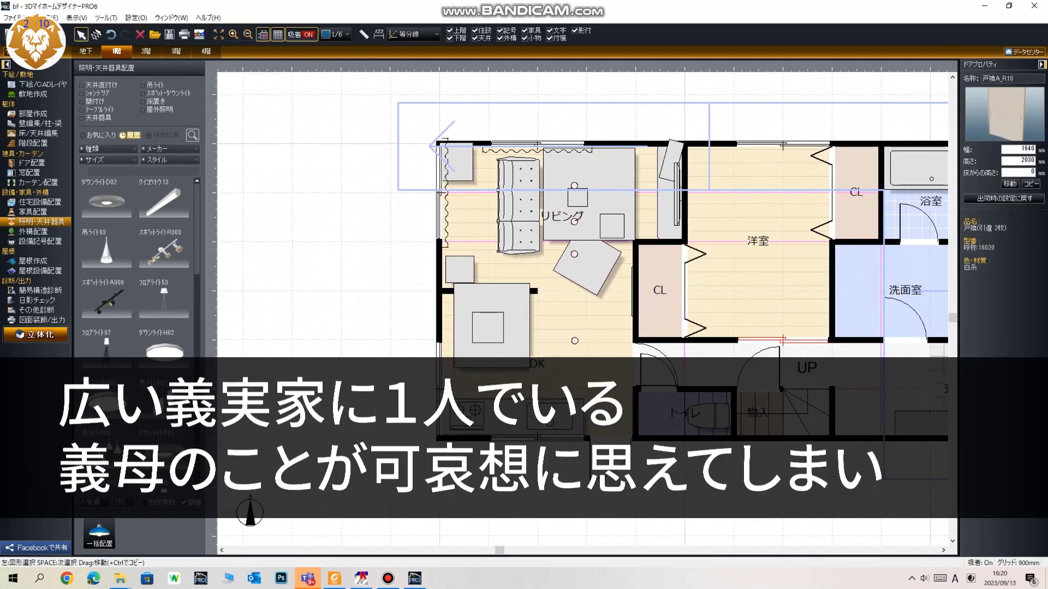
drag(1020, 160, 1035, 161)
text(200)
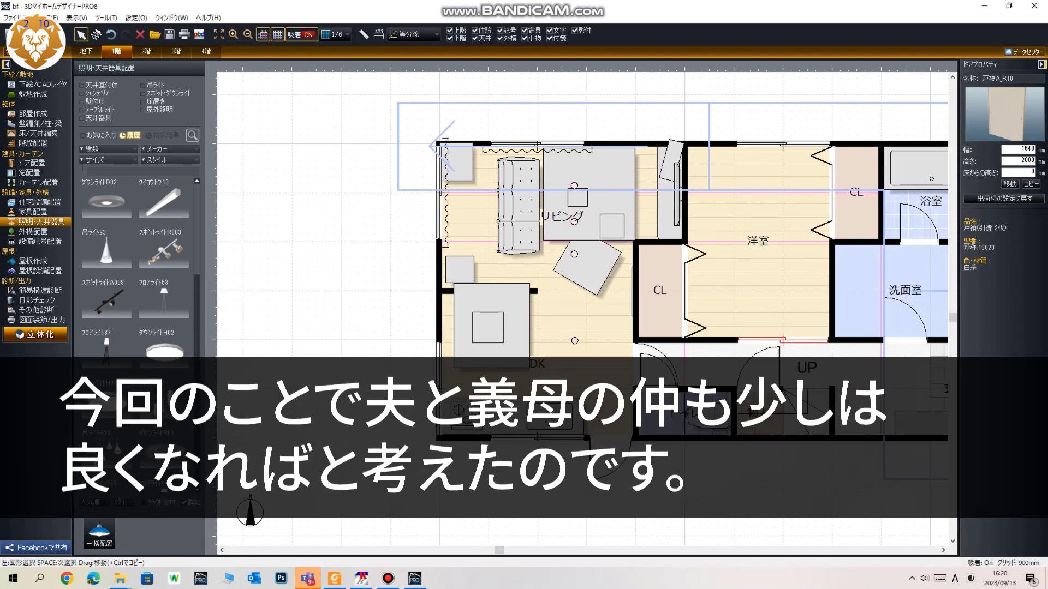
key(Escape)
Set the baseboard height (幅木高) of the 洋室 to 60 mm and turn off its crown moulding (廻り縁高)
click(686, 290)
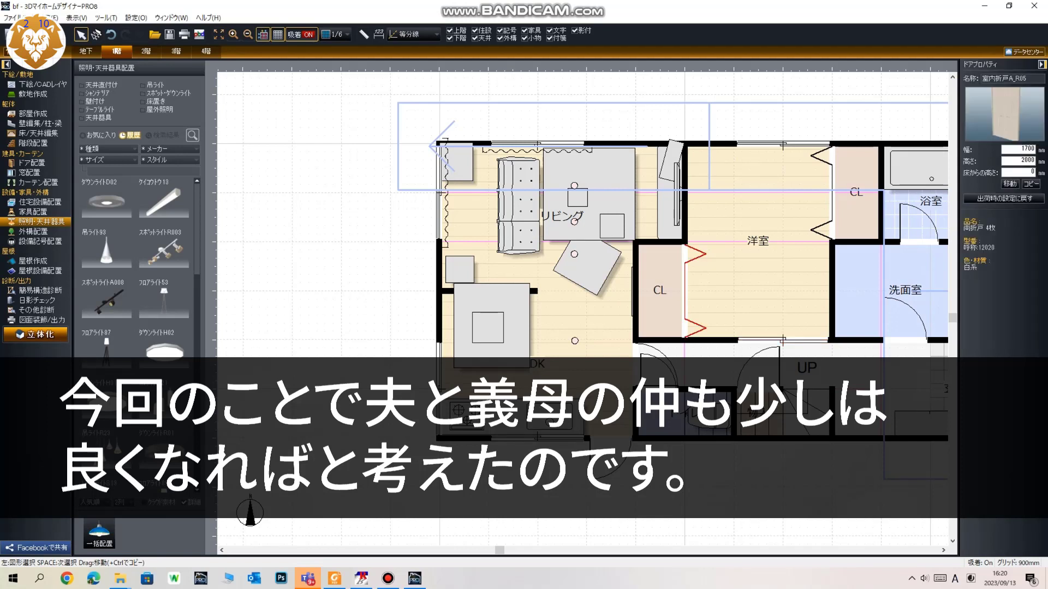
key(space)
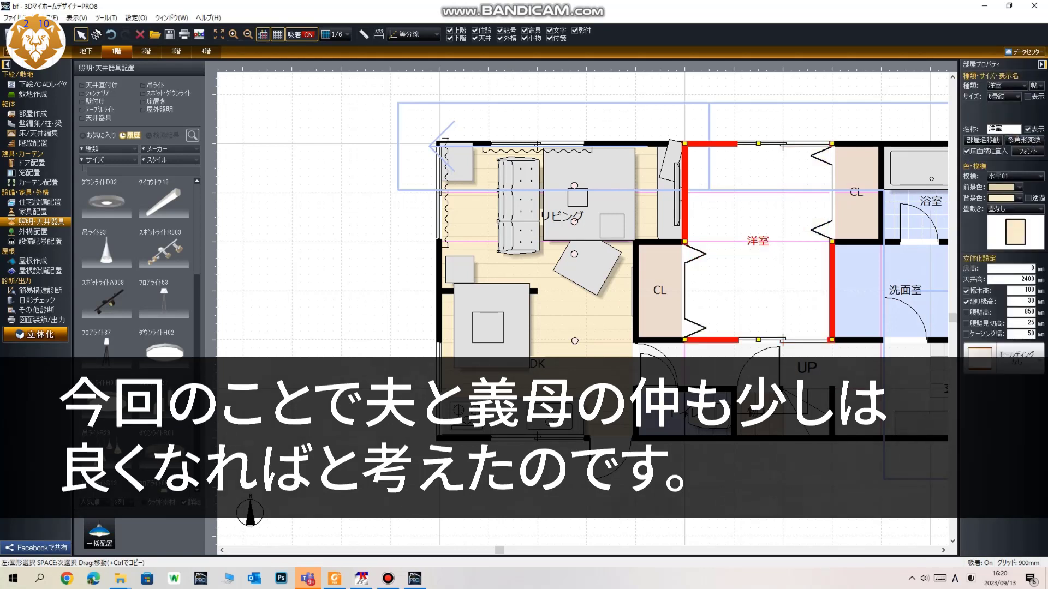
double_click(1028, 290)
text(60)
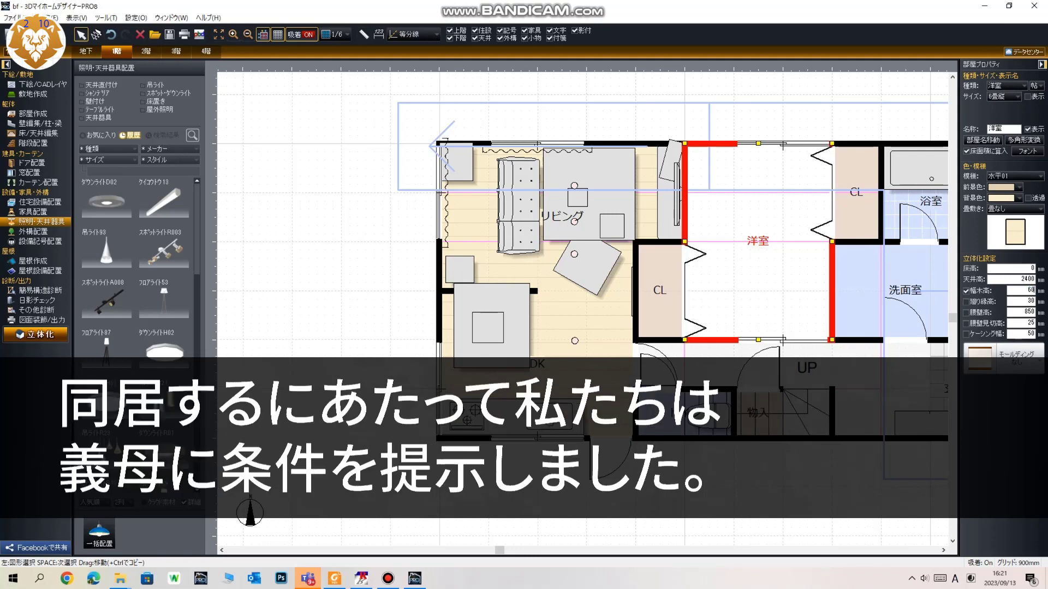
click(791, 118)
middle_drag(791, 117, 752, 135)
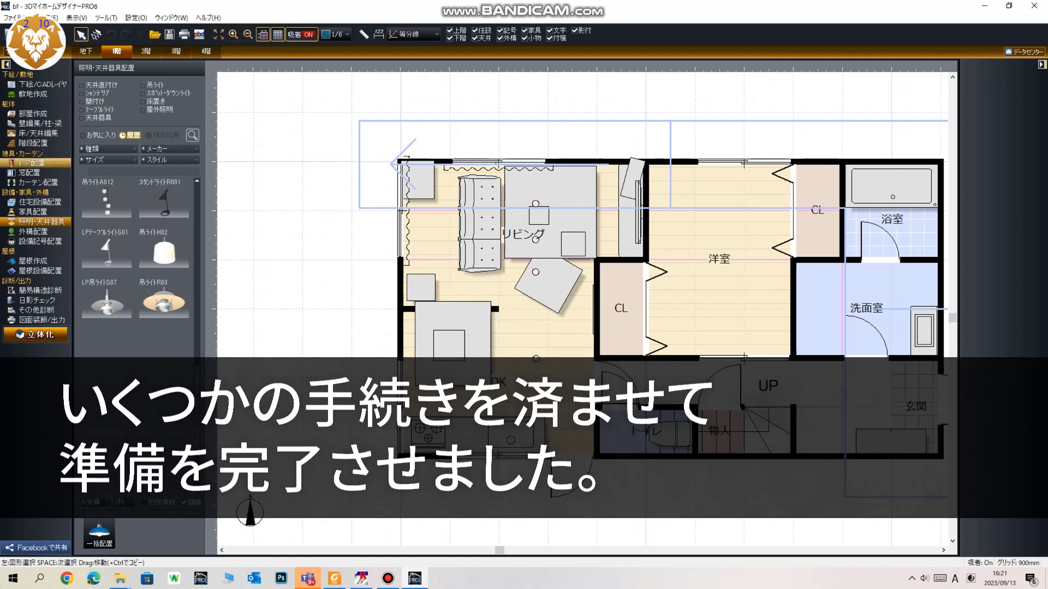
Show the bedroom (寝室) category of the furniture placement library
click(33, 212)
click(175, 85)
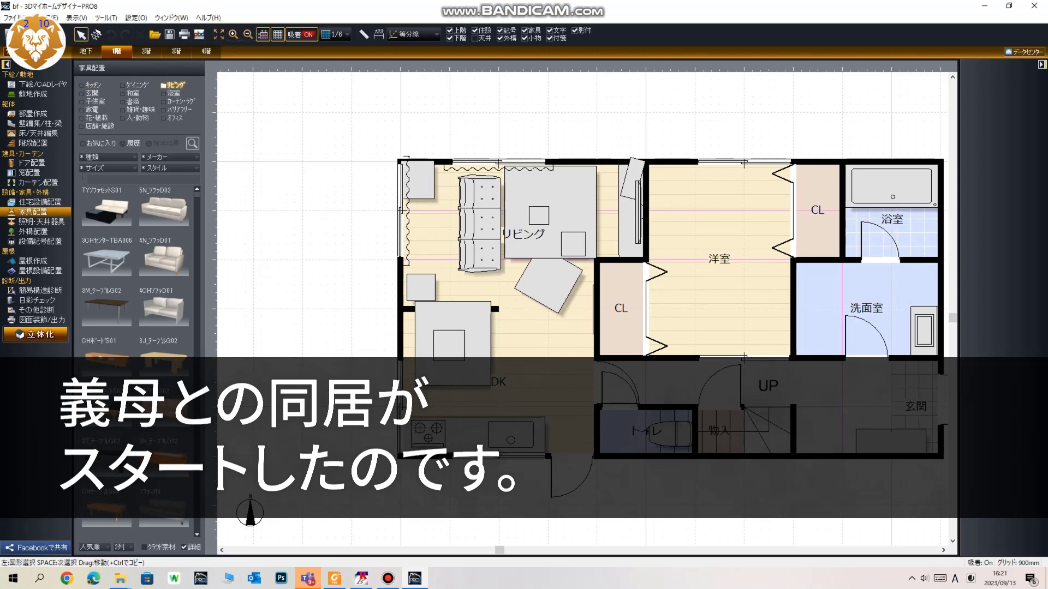
click(174, 94)
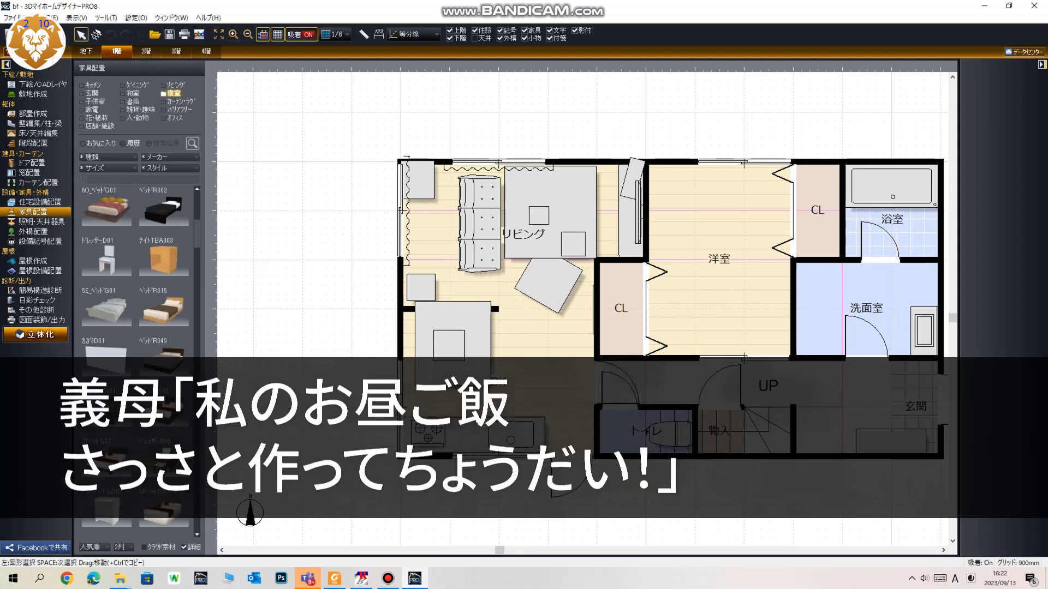
scroll(136, 305, down, 3)
scroll(136, 306, down, 4)
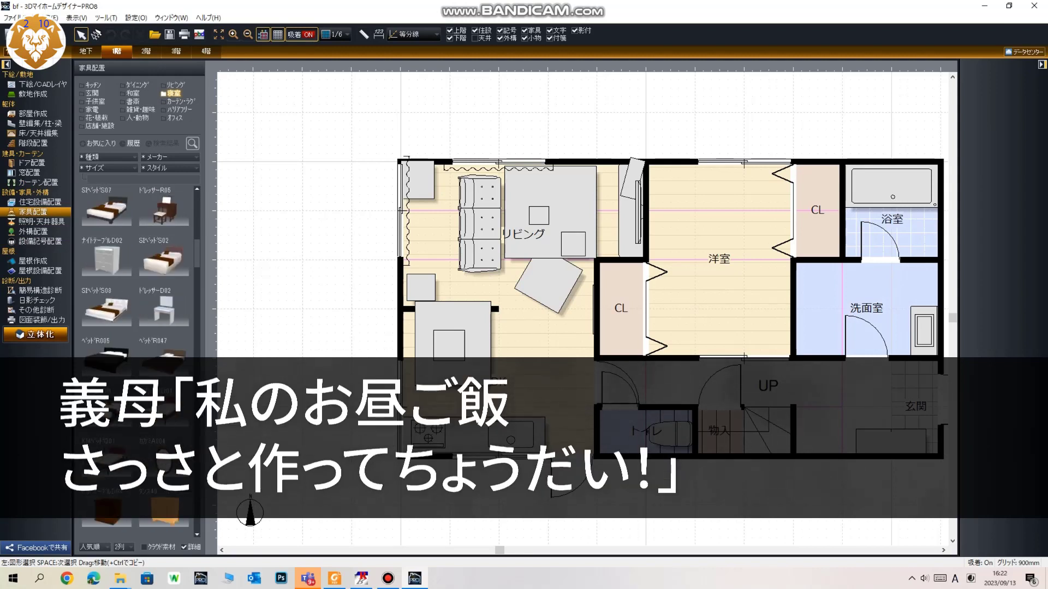
scroll(164, 338, down, 2)
click(164, 360)
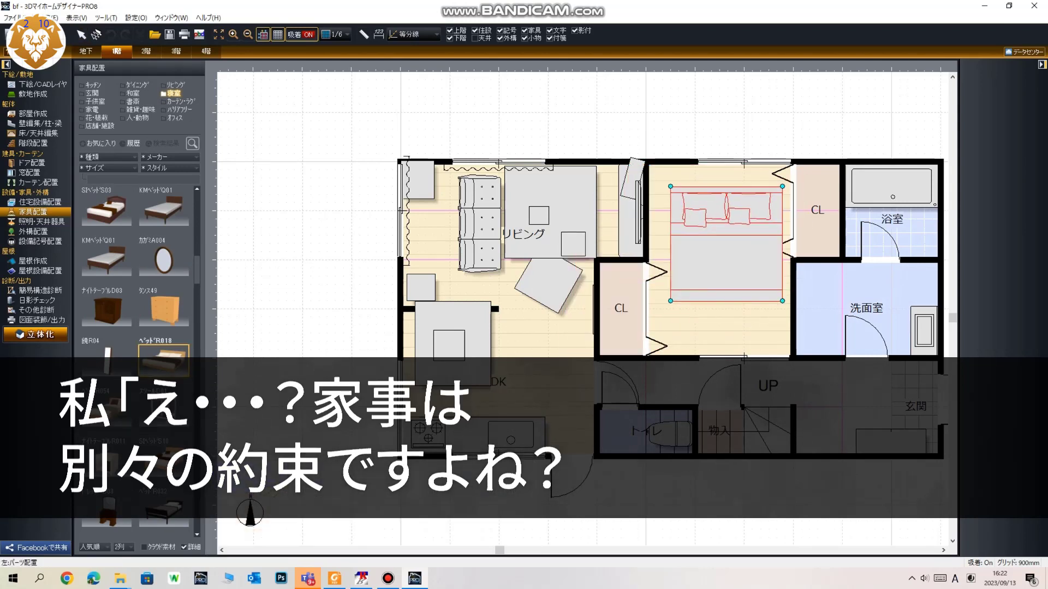
key(Escape)
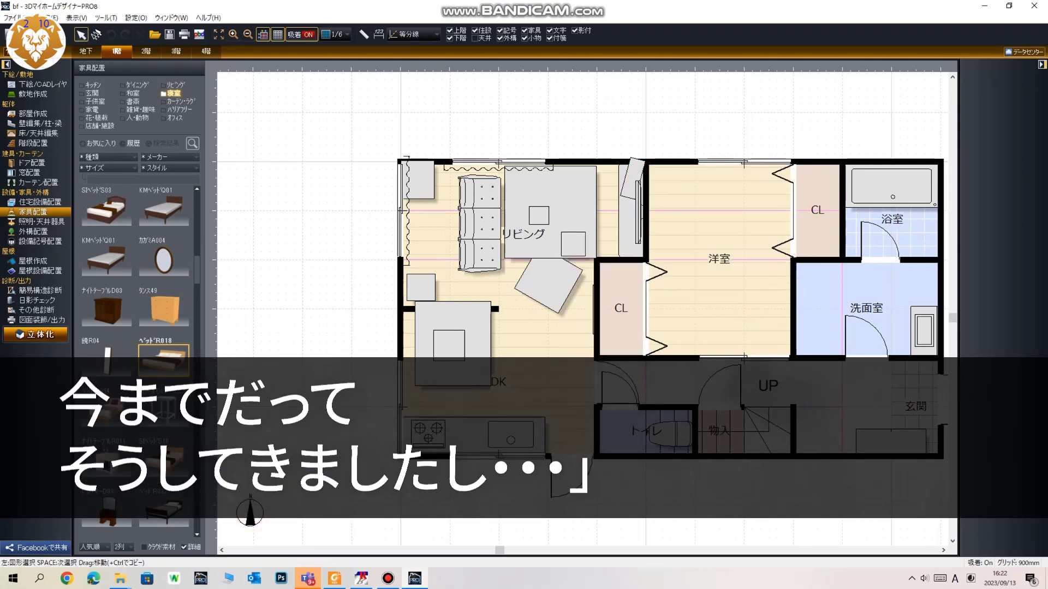
Filter the bedroom parts to beds (寝具・ベッド) and place the SO_ベッドG01 bed in the 洋室, with its headboard against the window wall
click(109, 157)
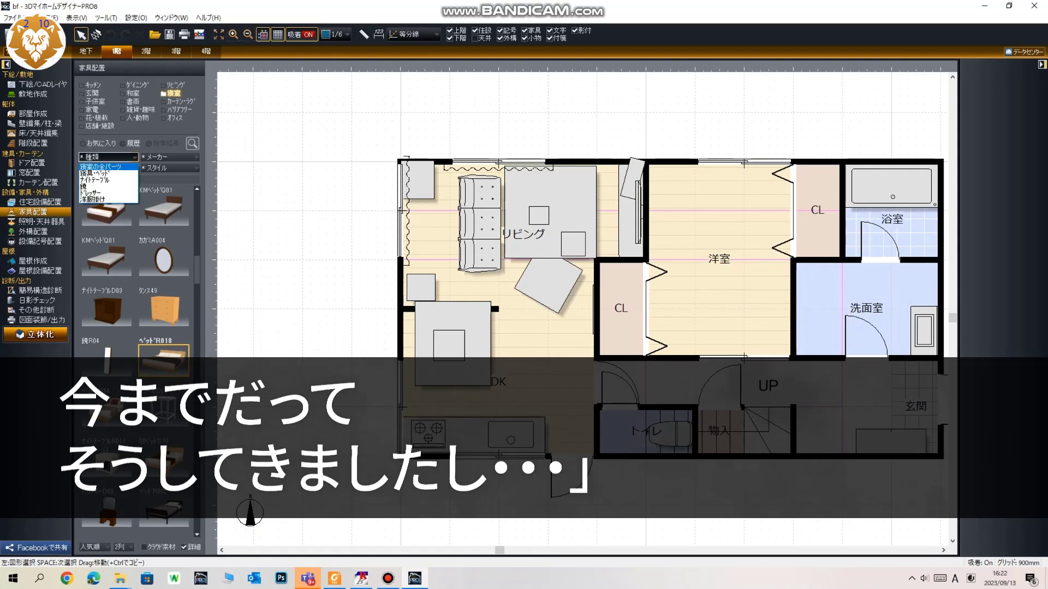
click(105, 173)
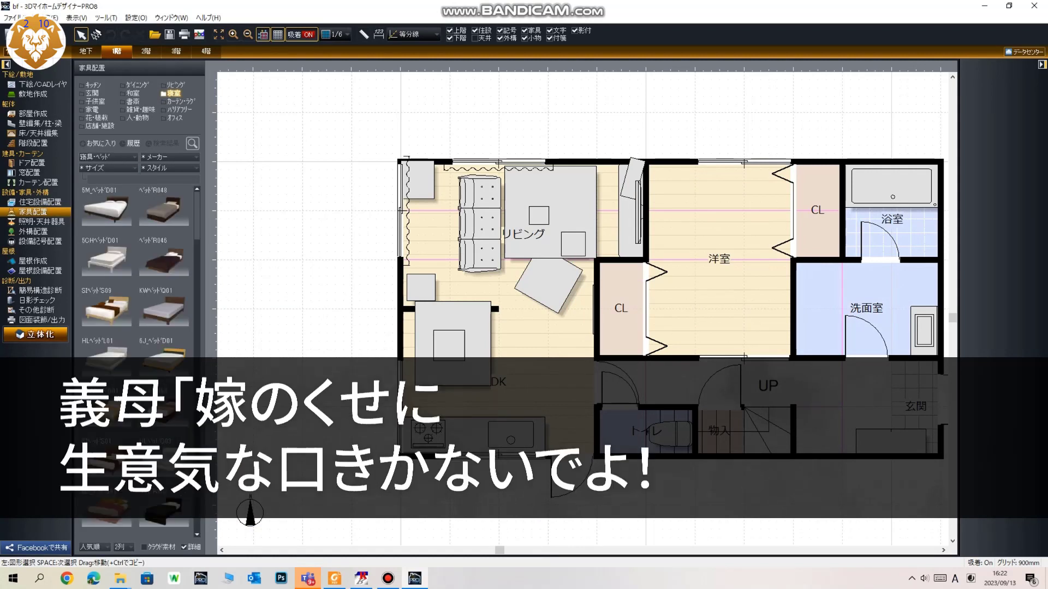
scroll(137, 272, down, 3)
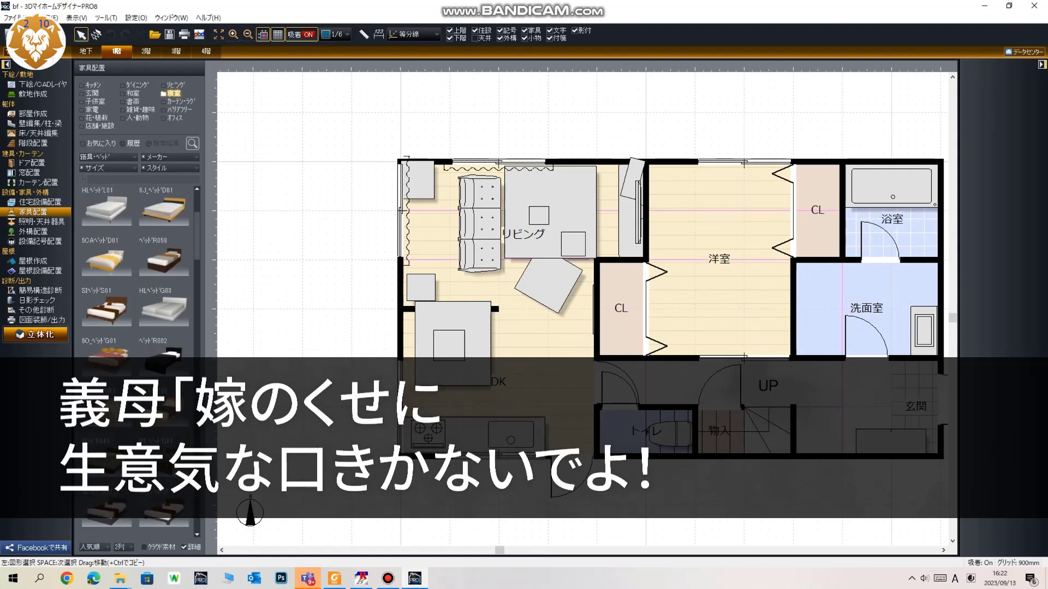
click(106, 358)
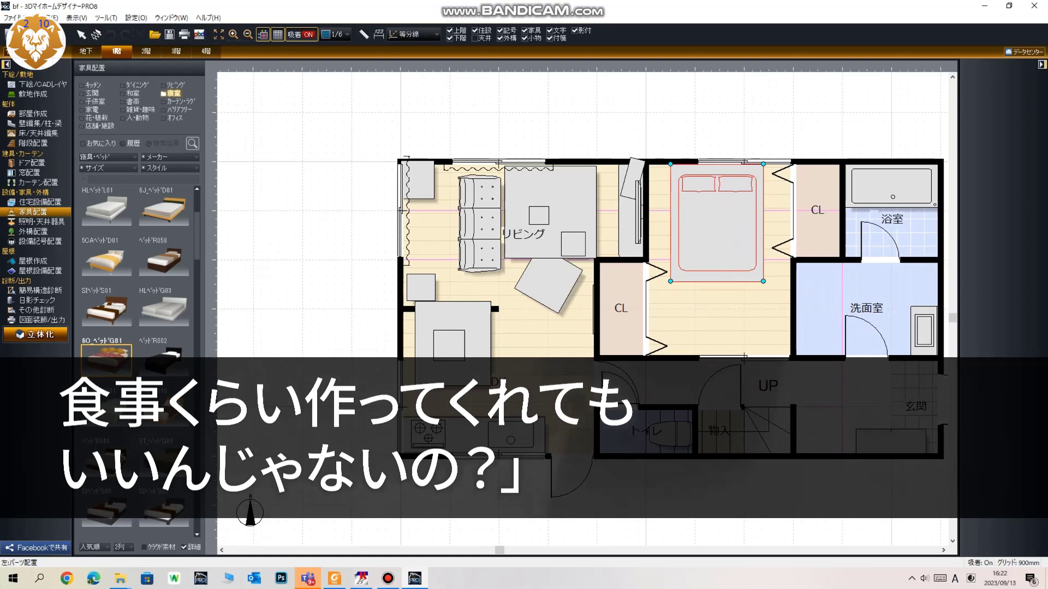
key(Right)
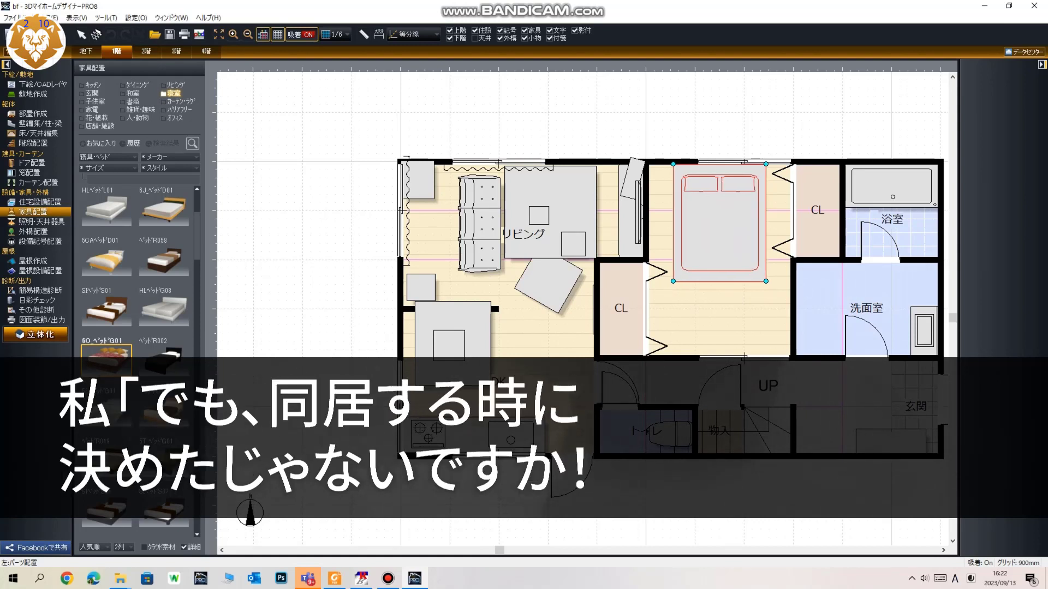
click(719, 222)
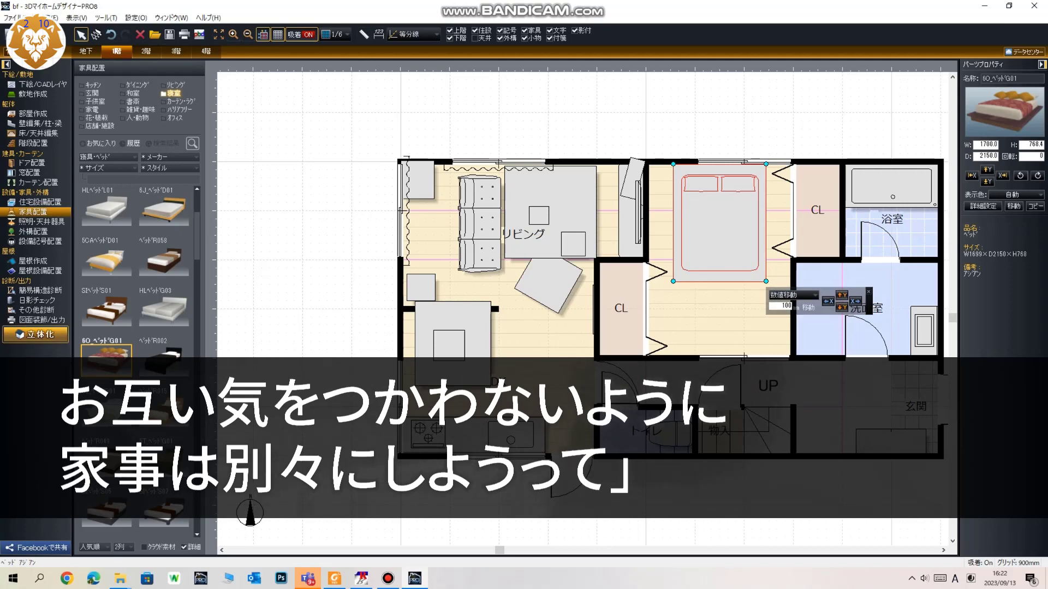
Generate the 3D model and apply the recently used wood texture 13120000_5… to the 洋室 floor
click(36, 334)
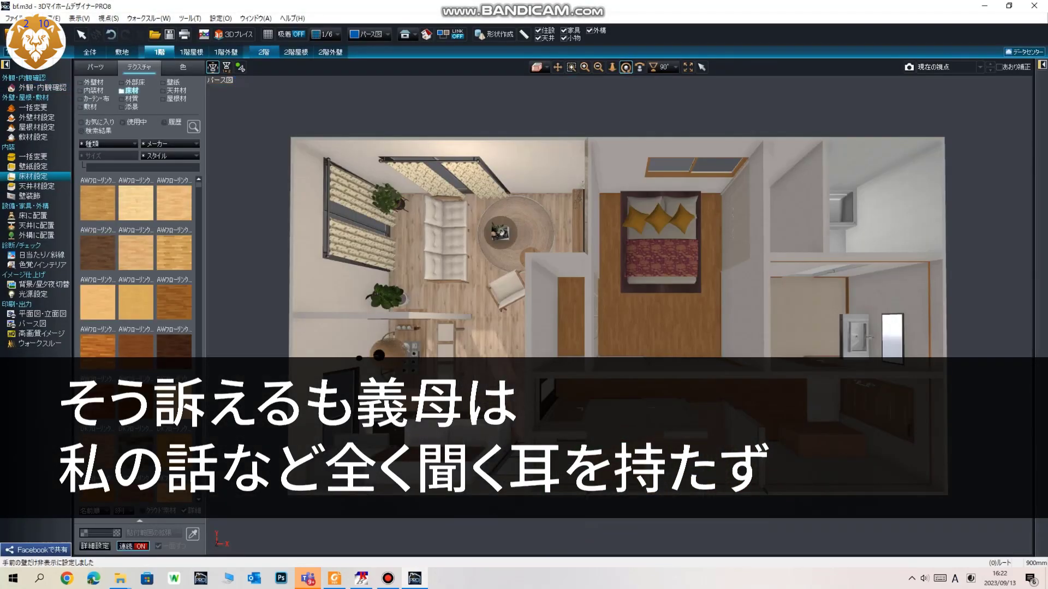
scroll(515, 328, up, 2)
middle_drag(516, 327, 542, 286)
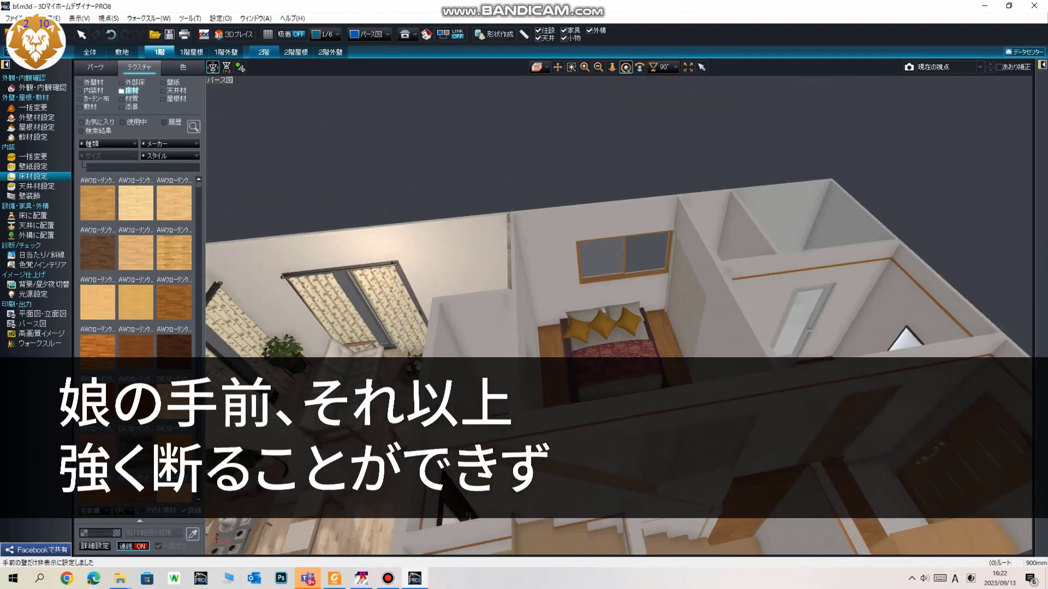
click(137, 122)
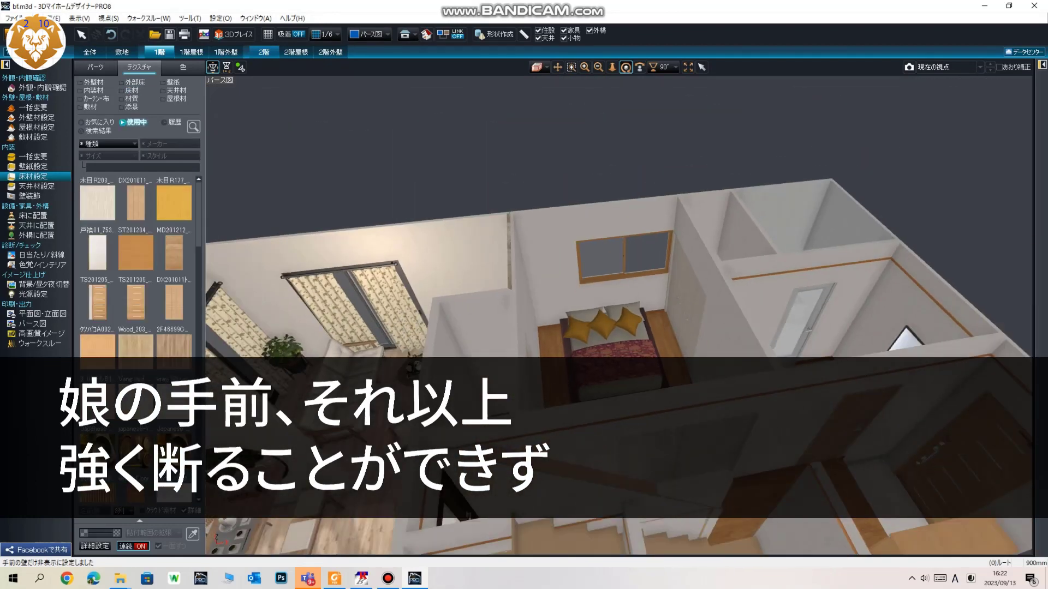
click(174, 122)
drag(98, 352, 668, 345)
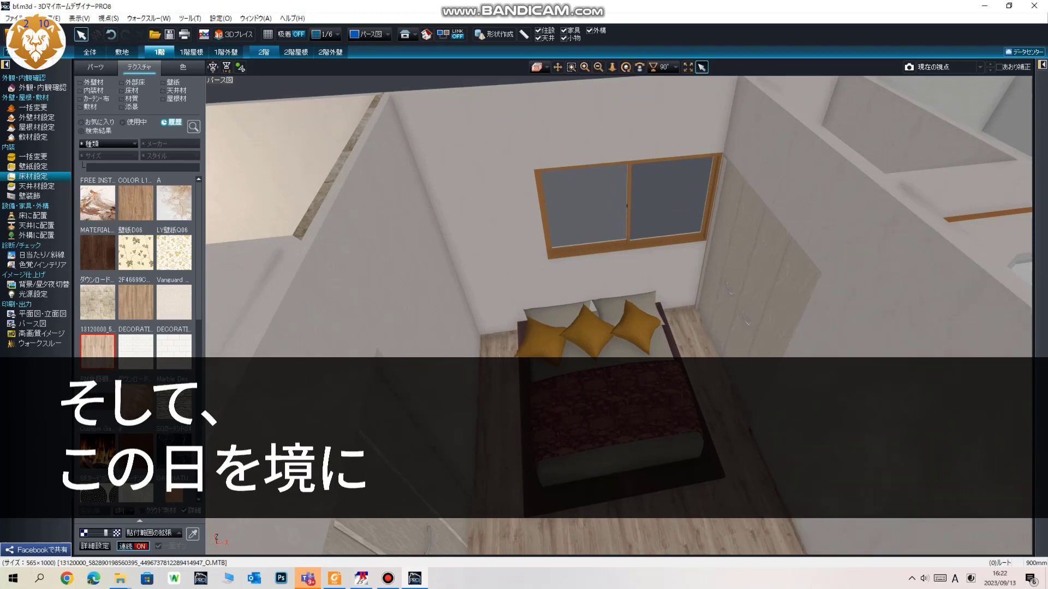
Apply the in-use colour Metal_03 to the frame of the 洋室 window
scroll(618, 315, down, 8)
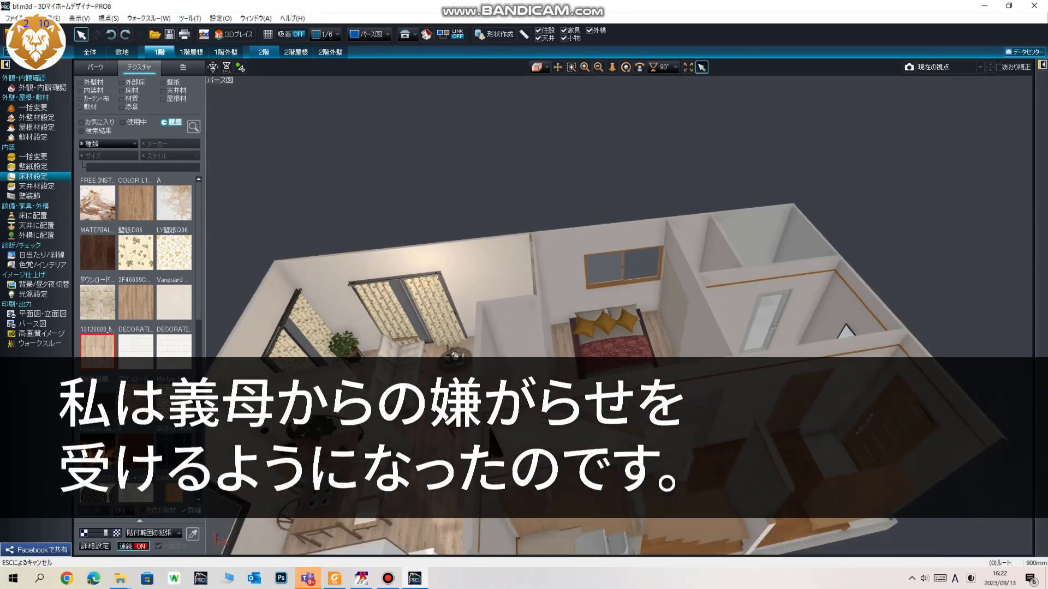
key(ctrl+z)
click(183, 67)
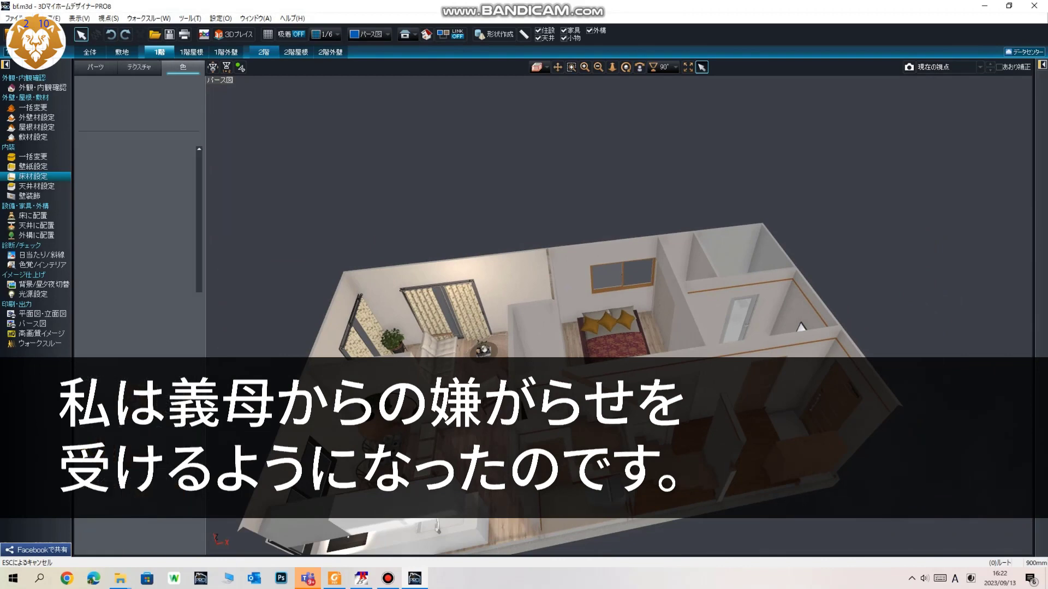
click(136, 173)
click(606, 277)
click(606, 290)
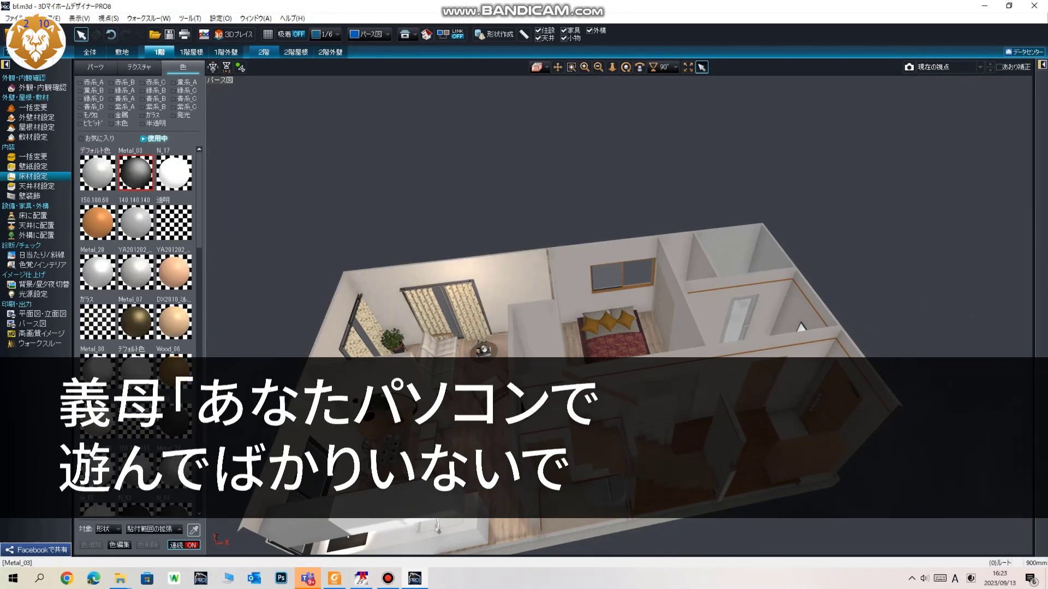
click(622, 277)
scroll(618, 315, up, 9)
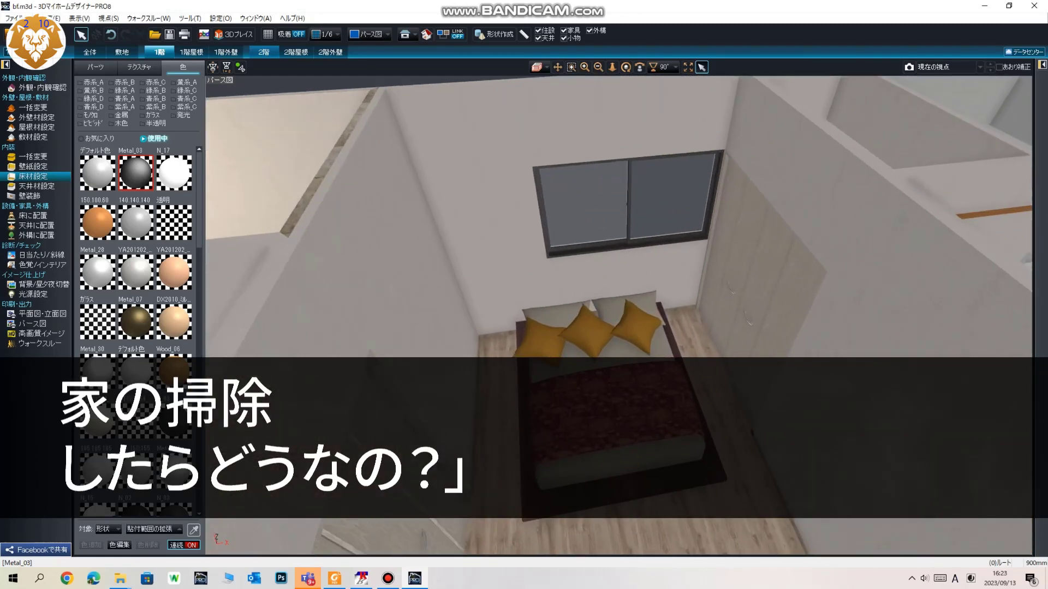
key(Escape)
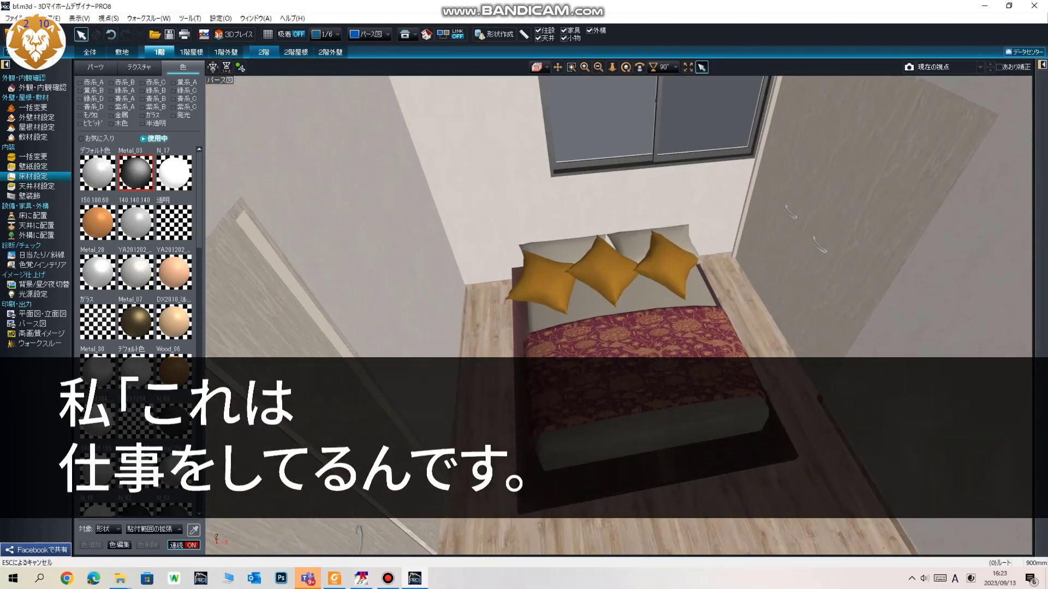
Apply the wood texture COLOR L11_QA2.BMP to the bed's platform and the recessed base beneath it
click(139, 67)
click(136, 203)
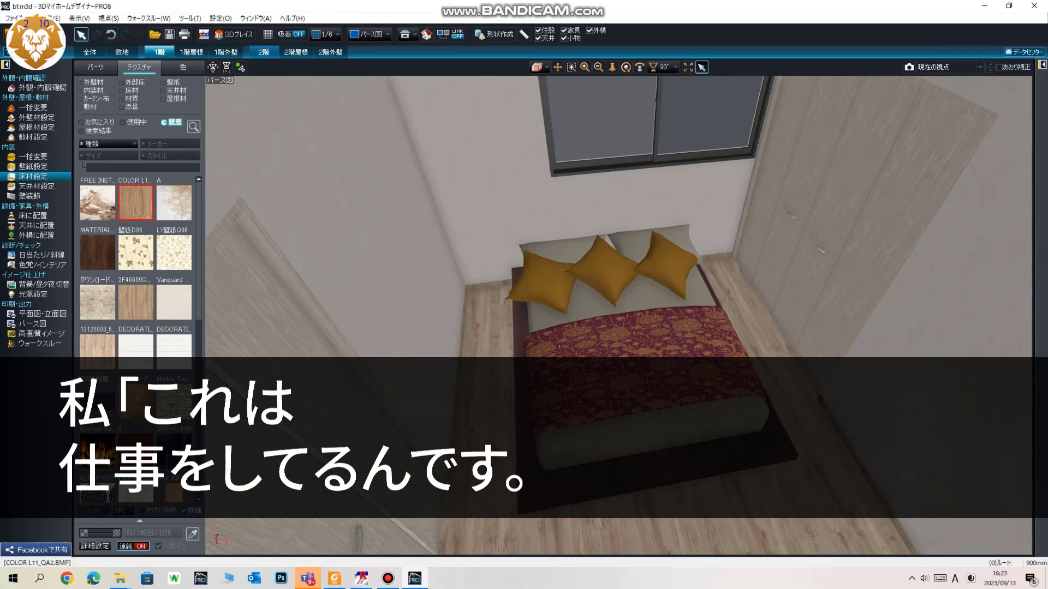
click(655, 478)
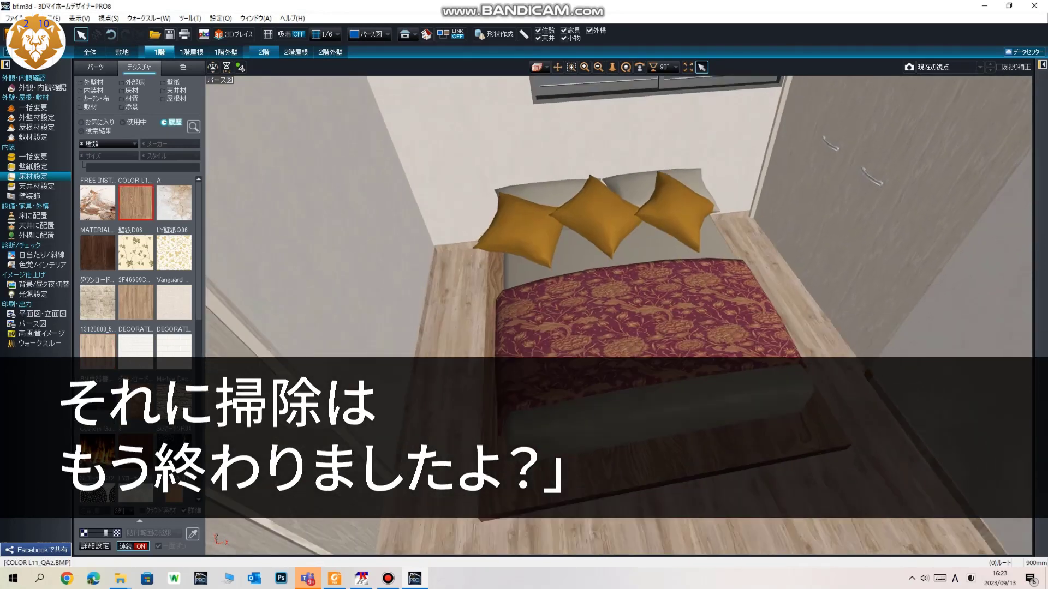
click(665, 289)
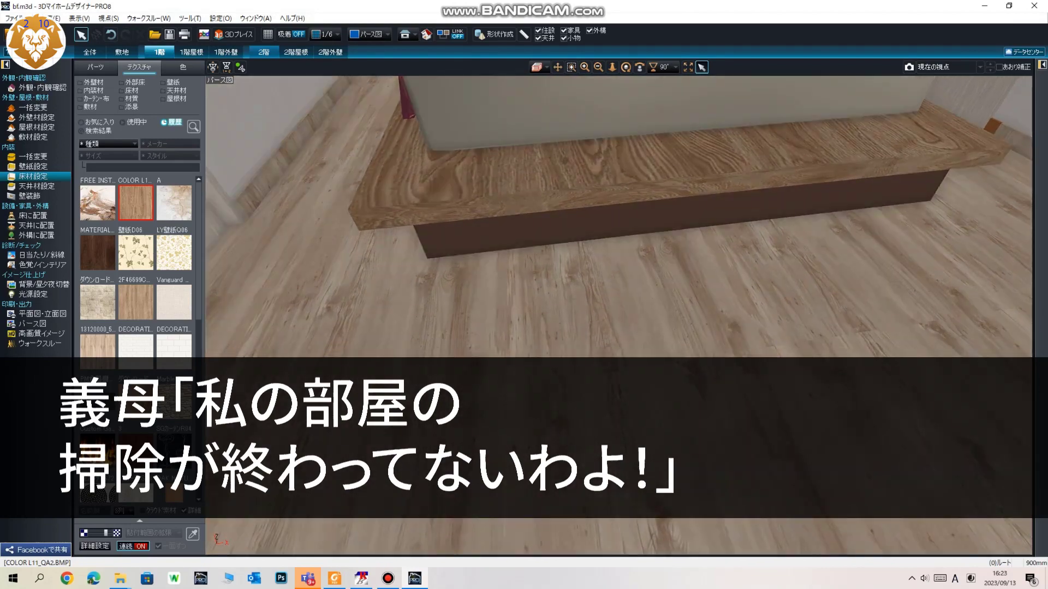
click(677, 218)
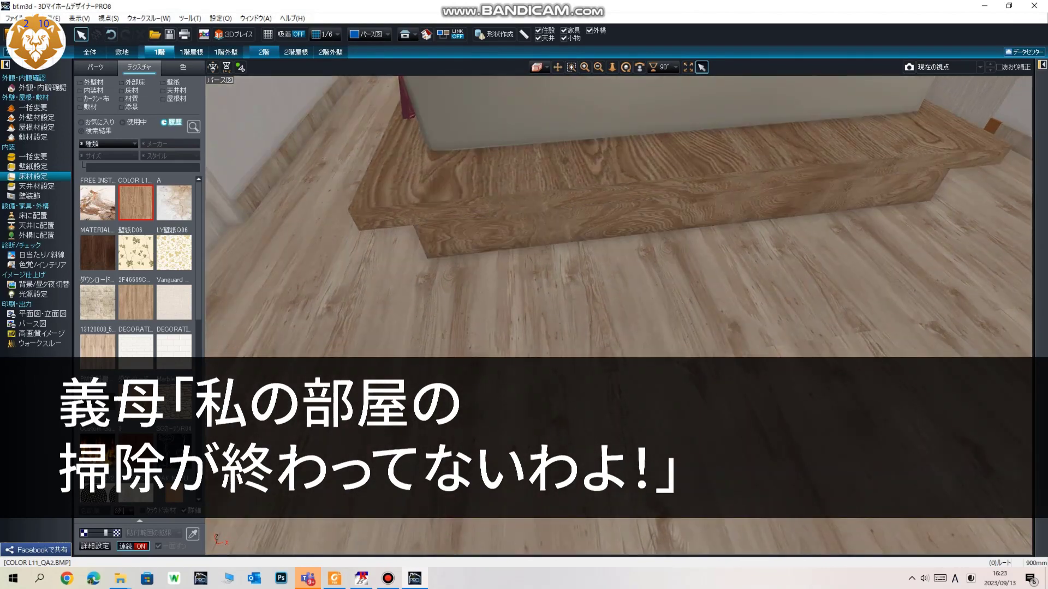
middle_drag(676, 218, 677, 333)
scroll(622, 333, down, 3)
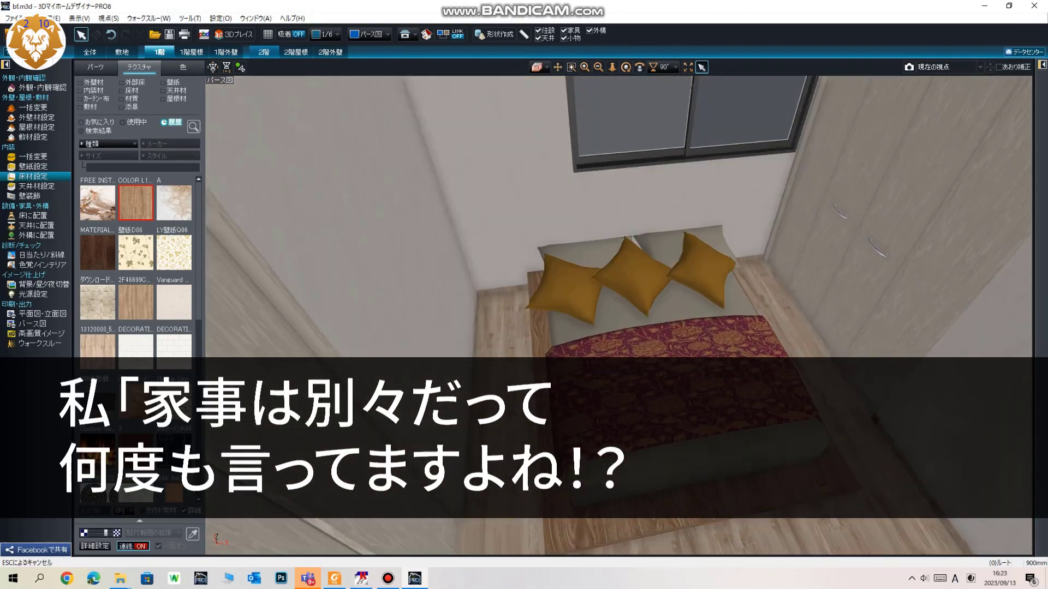
Browse the favourite parts (お気に入り) in the parts library across all categories
click(99, 122)
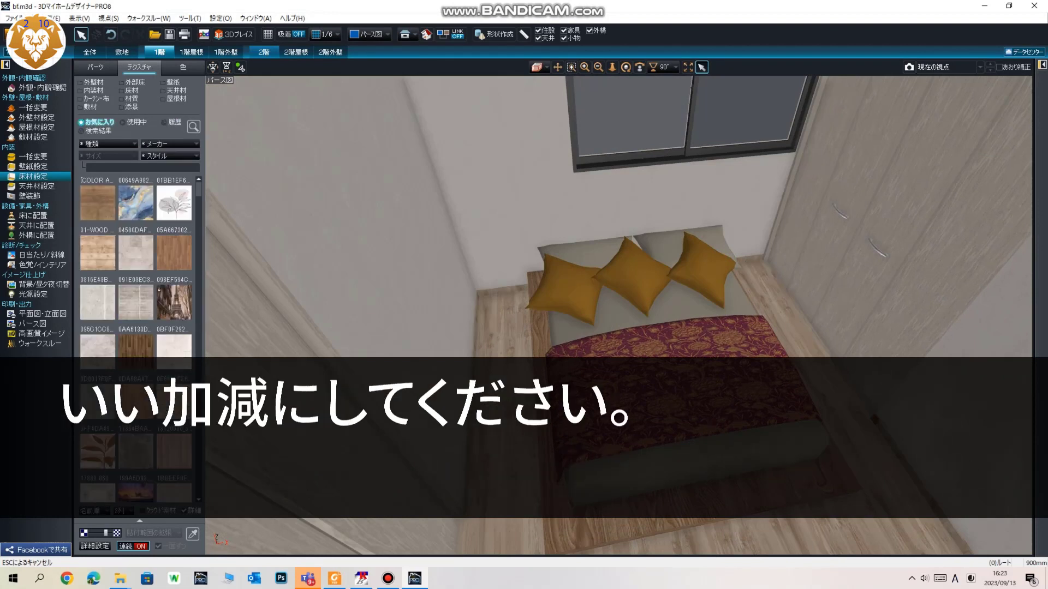
click(95, 67)
scroll(137, 273, down, 3)
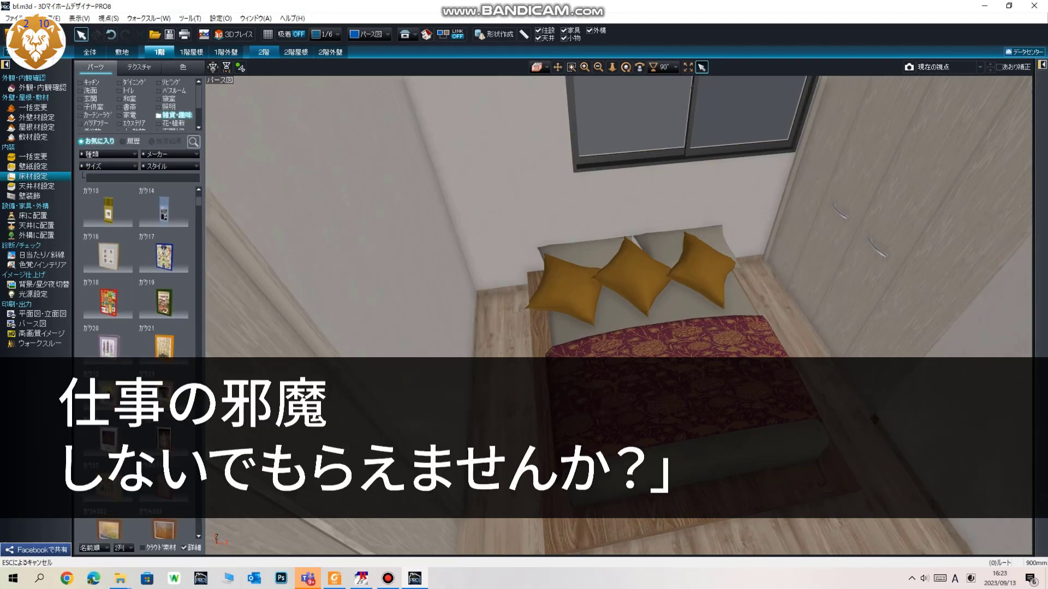
click(98, 142)
scroll(136, 272, down, 5)
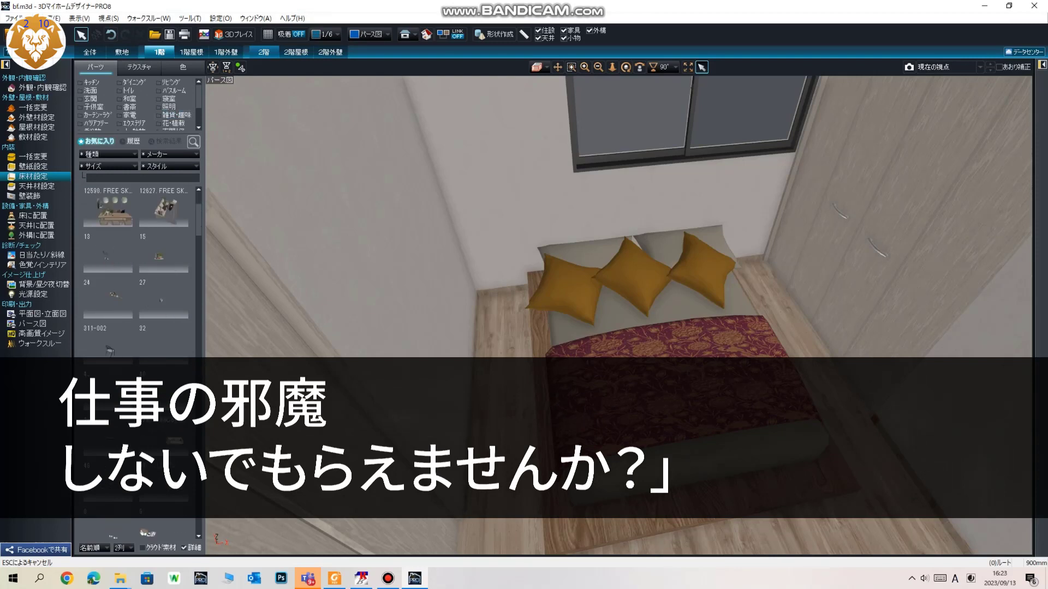
scroll(137, 272, down, 5)
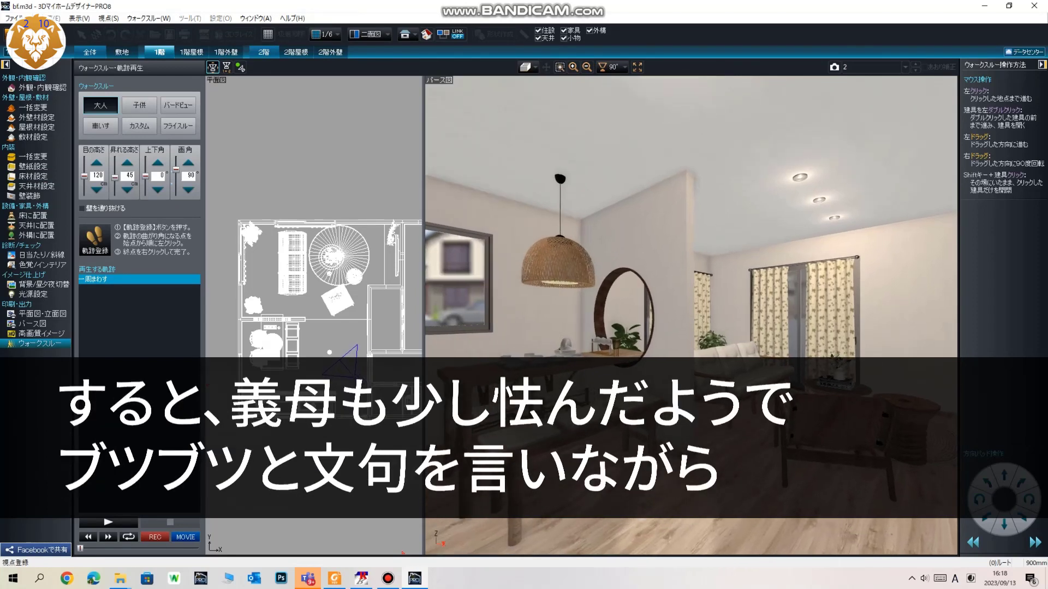
Save the dining-area walkthrough view as viewpoint 3 and the living-room view toward the kitchen as viewpoint 4
click(835, 67)
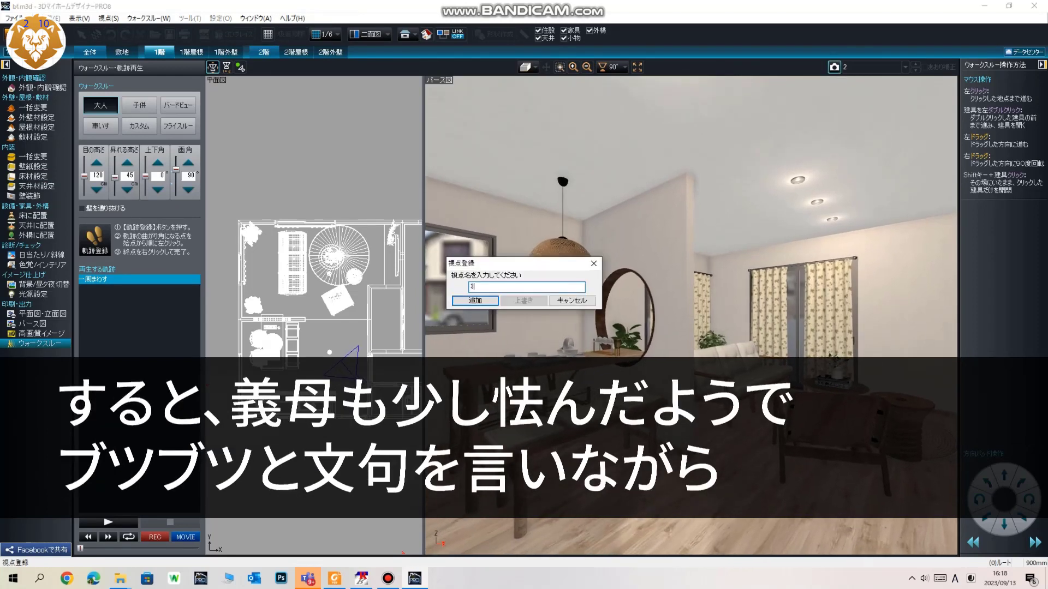
key(Return)
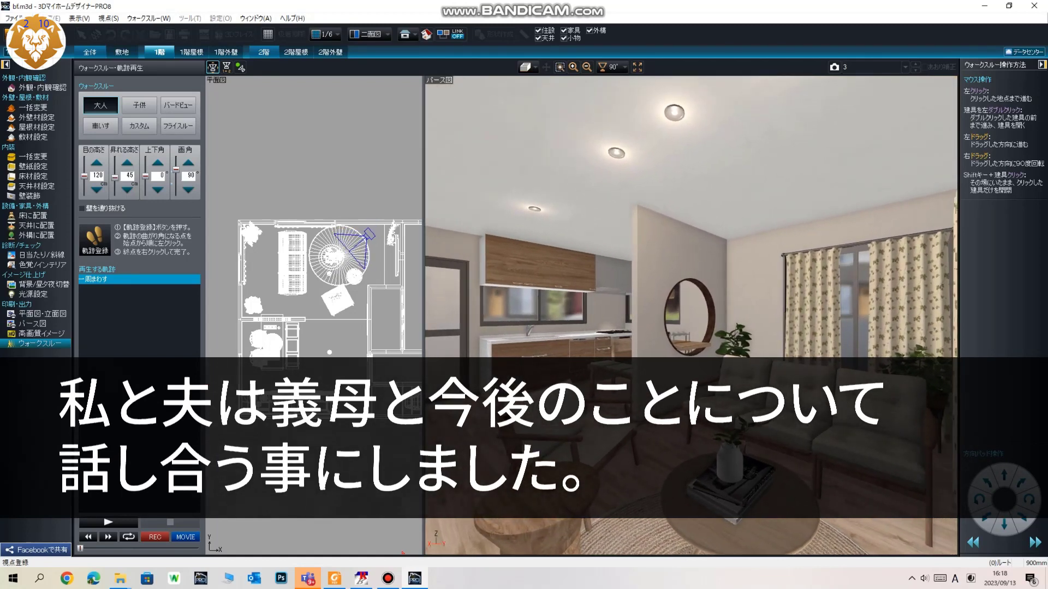
click(834, 67)
text(4)
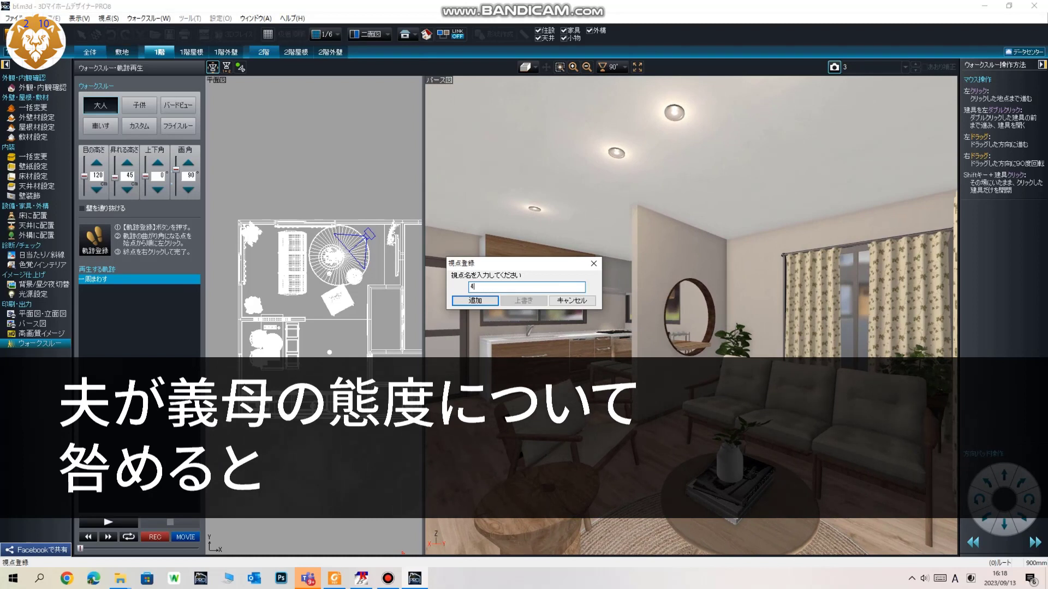
key(Return)
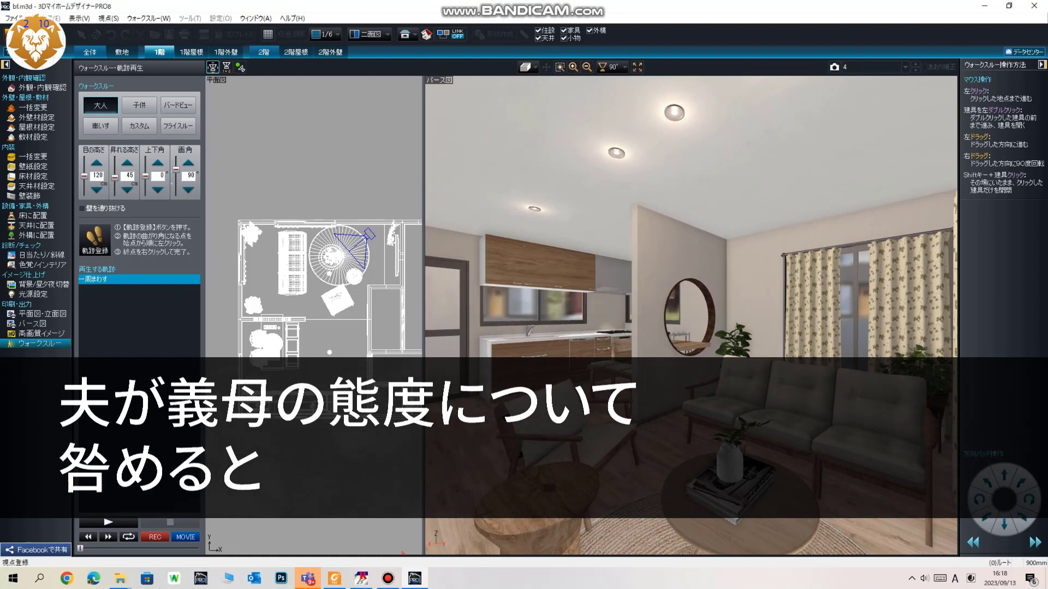
Return to the floor material settings (床材設定) and recall saved viewpoints 1, 2, 3 and 4 in turn to inspect the living and dining rooms
click(34, 177)
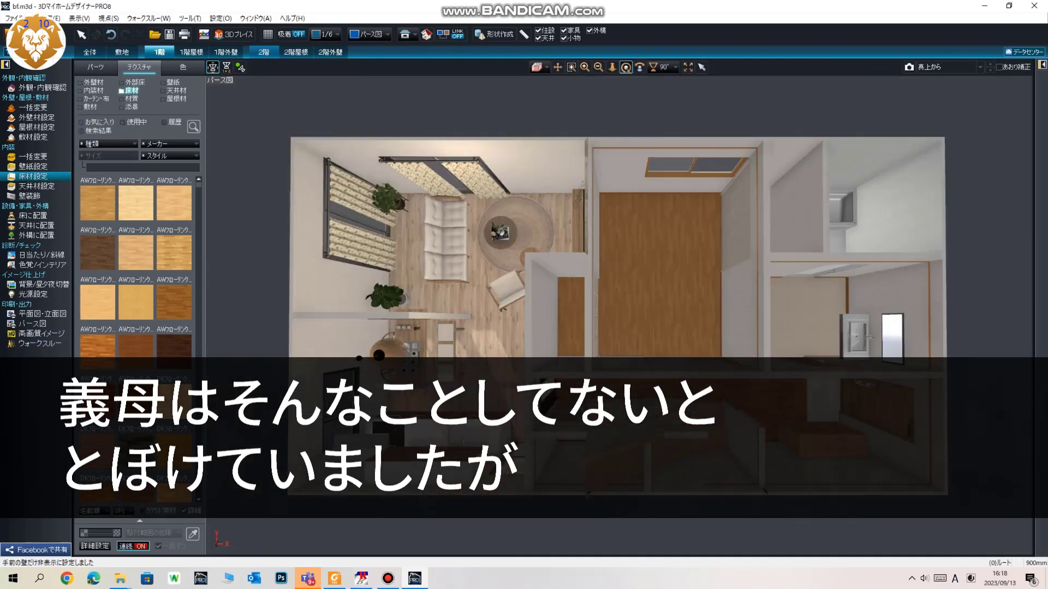
click(980, 67)
click(950, 183)
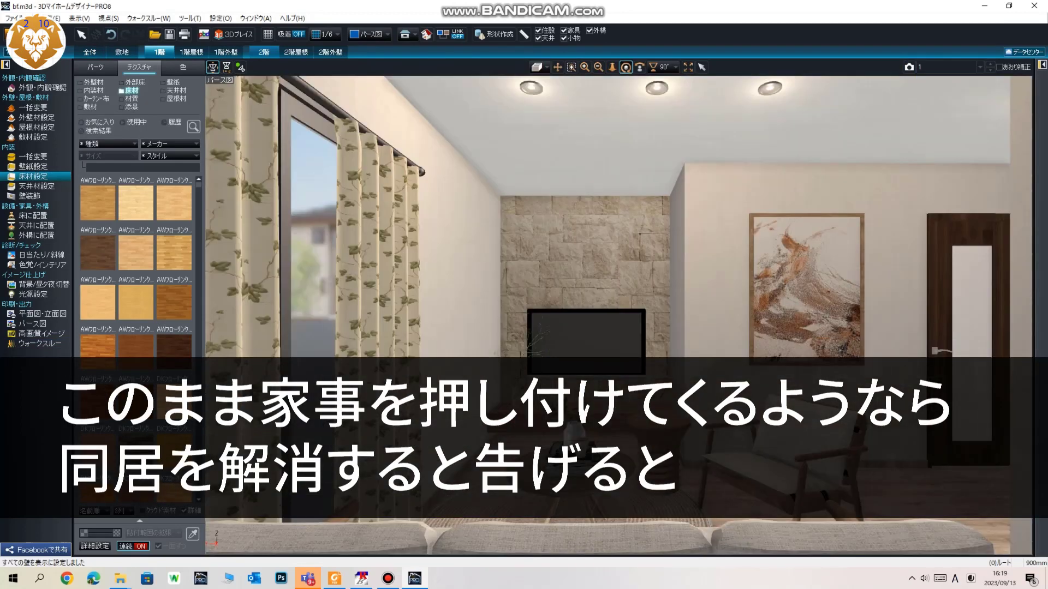
click(980, 67)
click(950, 191)
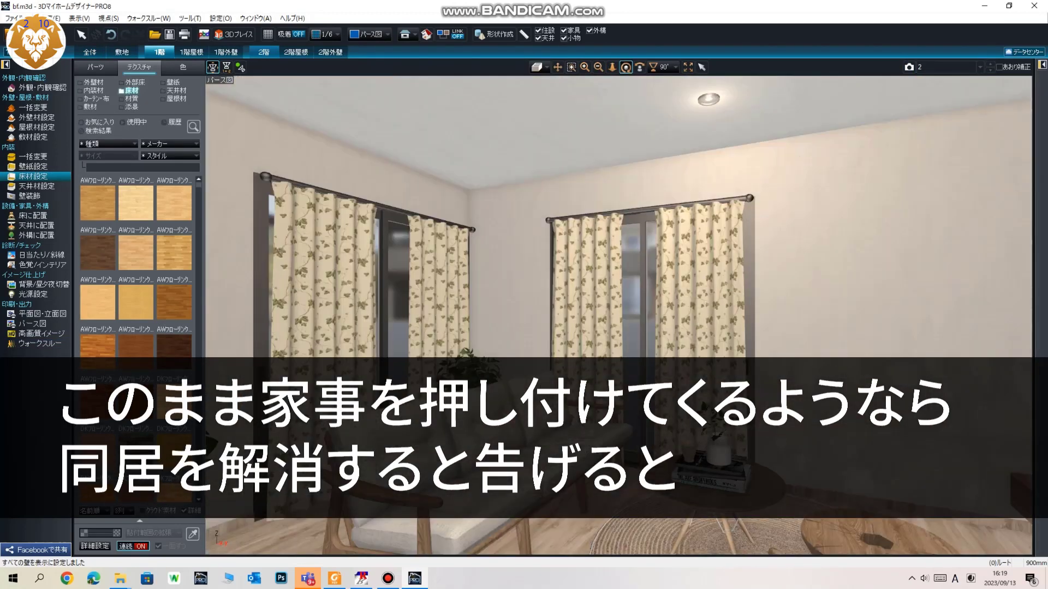
click(980, 67)
click(950, 213)
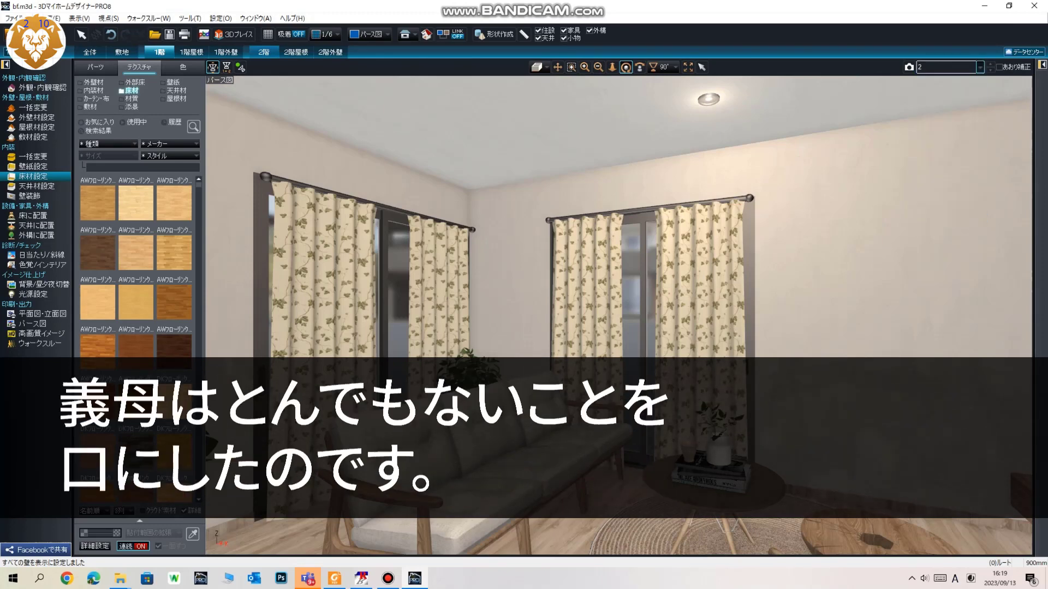
key(Down)
click(980, 67)
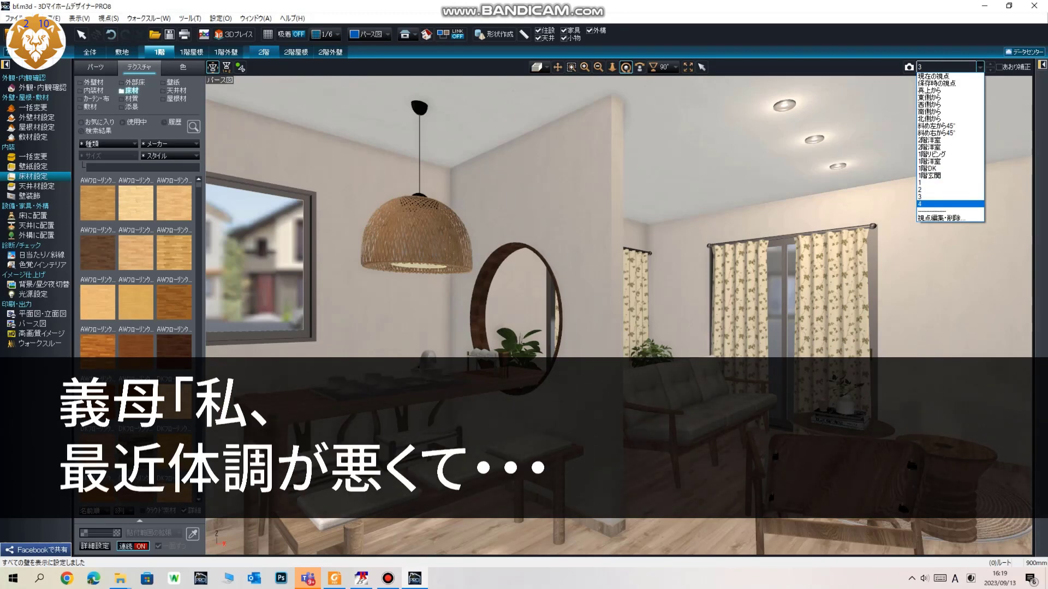
key(Return)
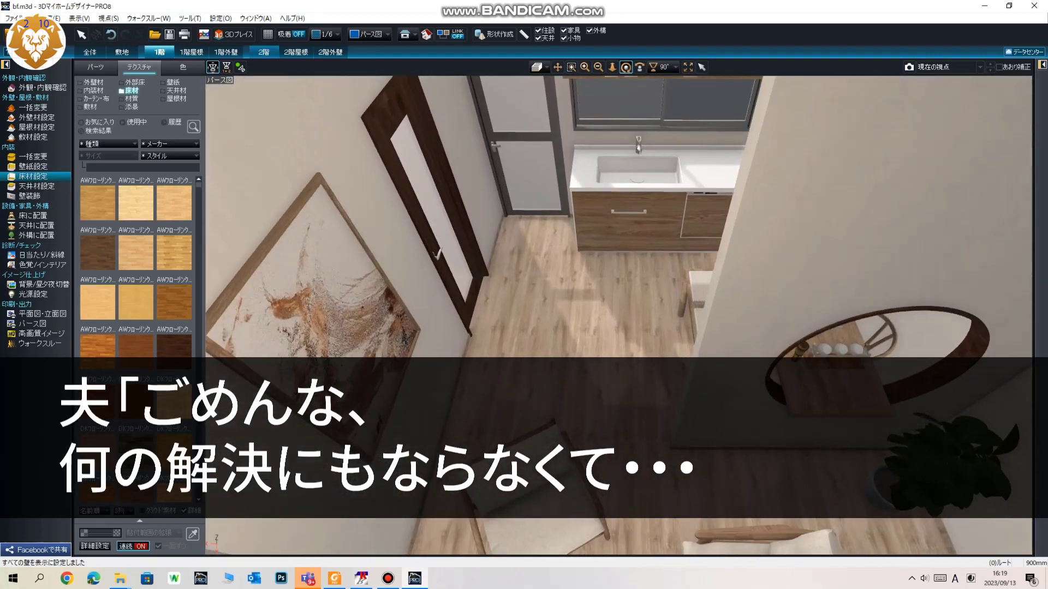
scroll(618, 315, down, 5)
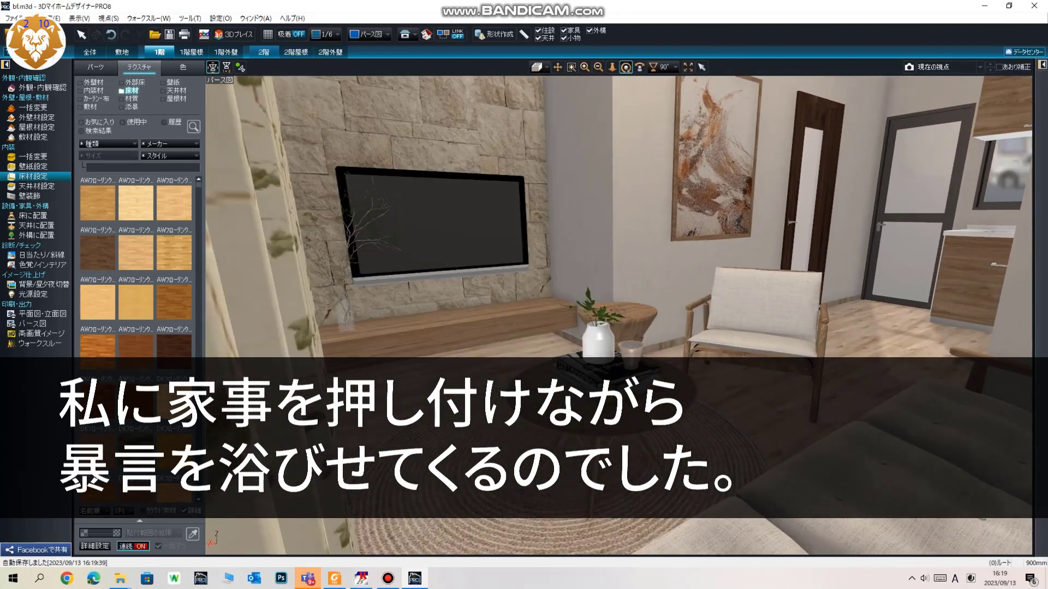
Enter the walkthrough (ウォークスルー) and lower the adult eye height to 120 cm
click(39, 344)
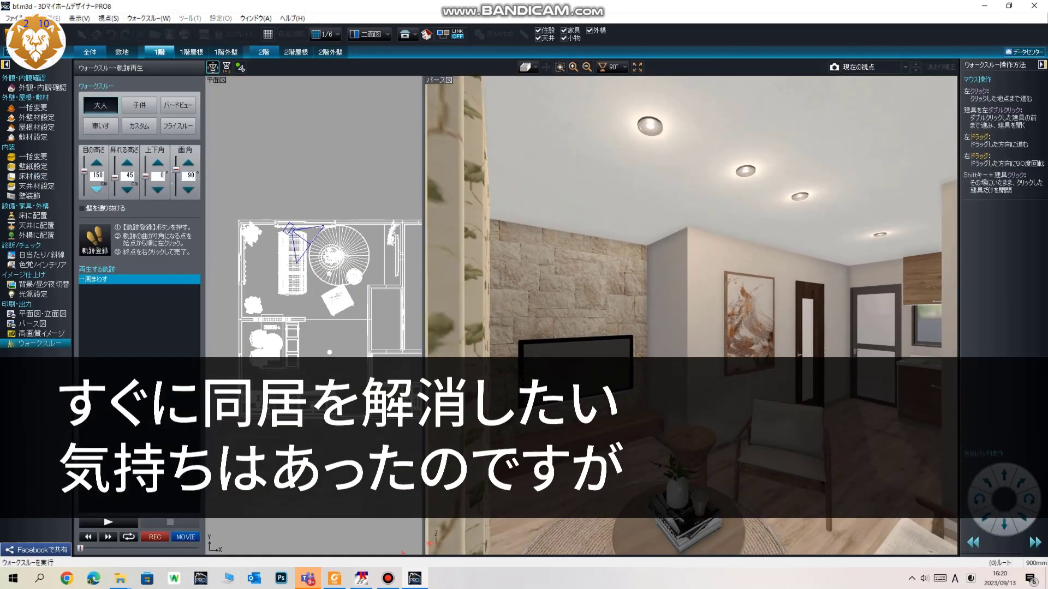
click(96, 190)
click(96, 190)
click(96, 190)
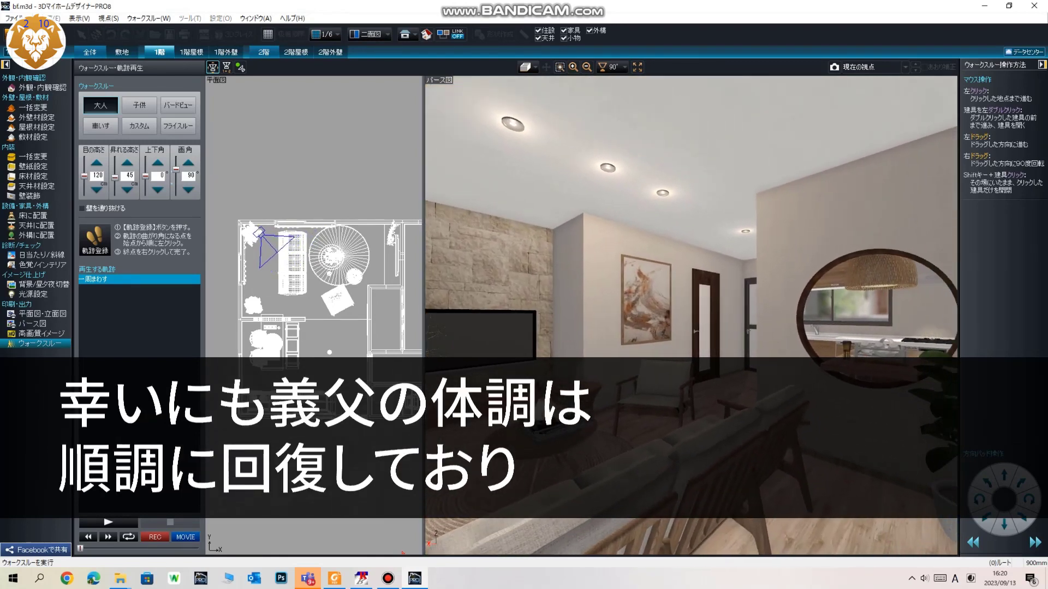
Review the living and dining rooms within the walkthrough by recalling saved viewpoints 1, 2, 3 and 4 one after another
click(905, 67)
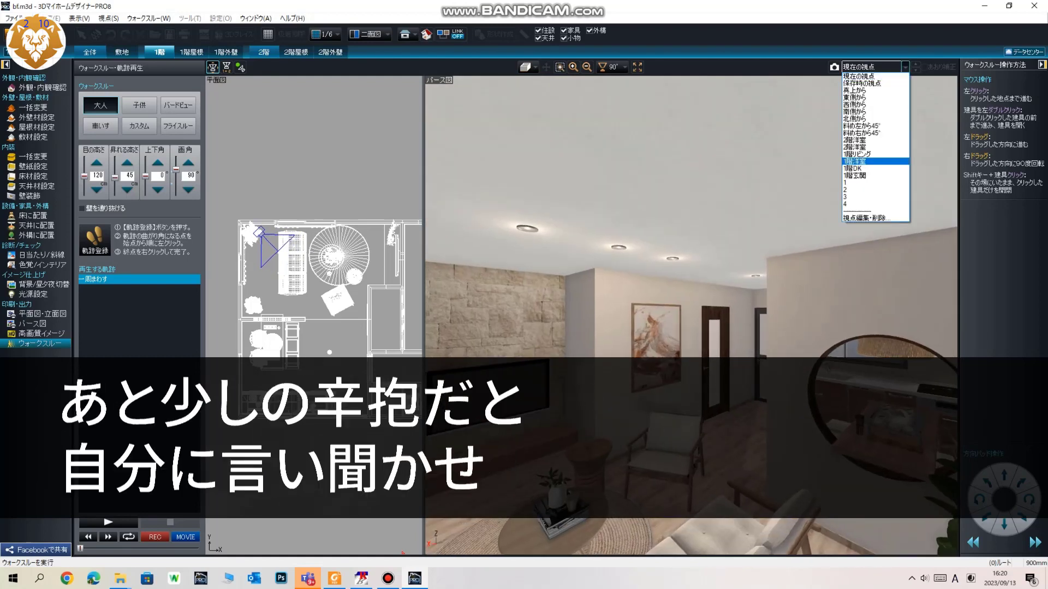
click(873, 183)
click(904, 68)
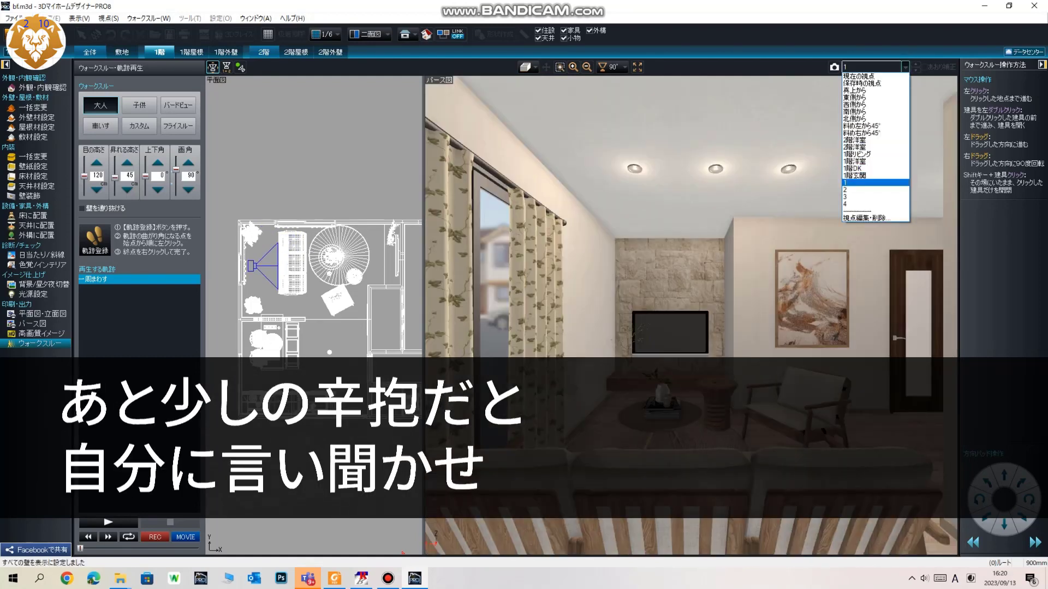
click(873, 190)
click(904, 67)
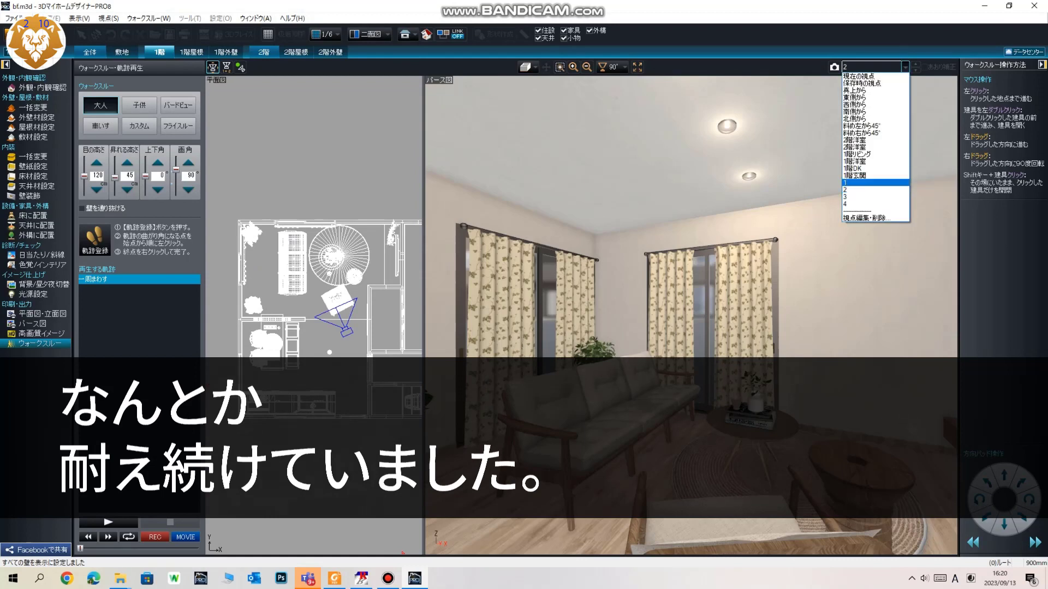
click(846, 197)
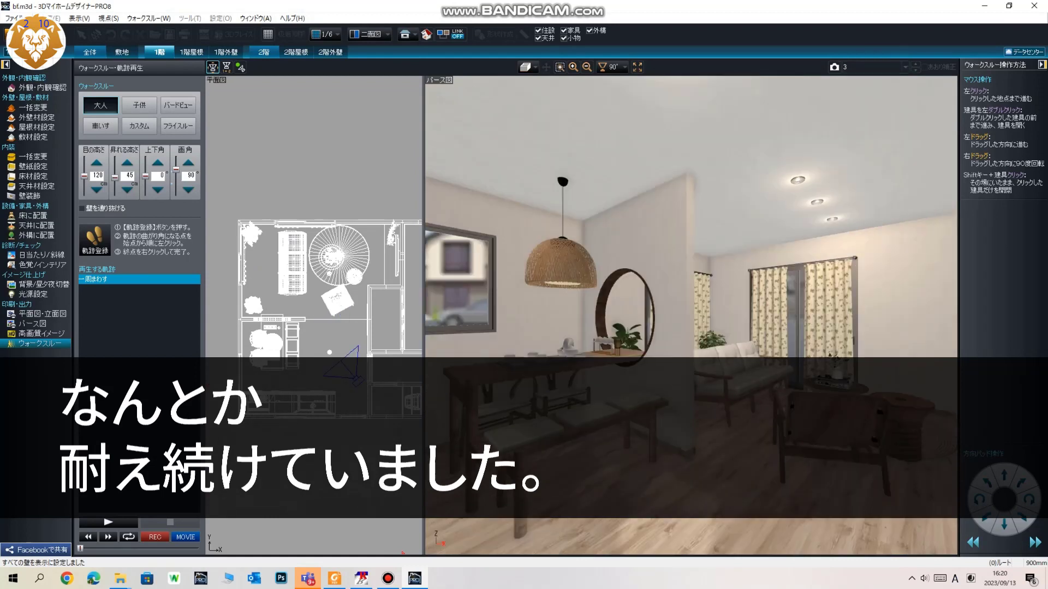
click(904, 67)
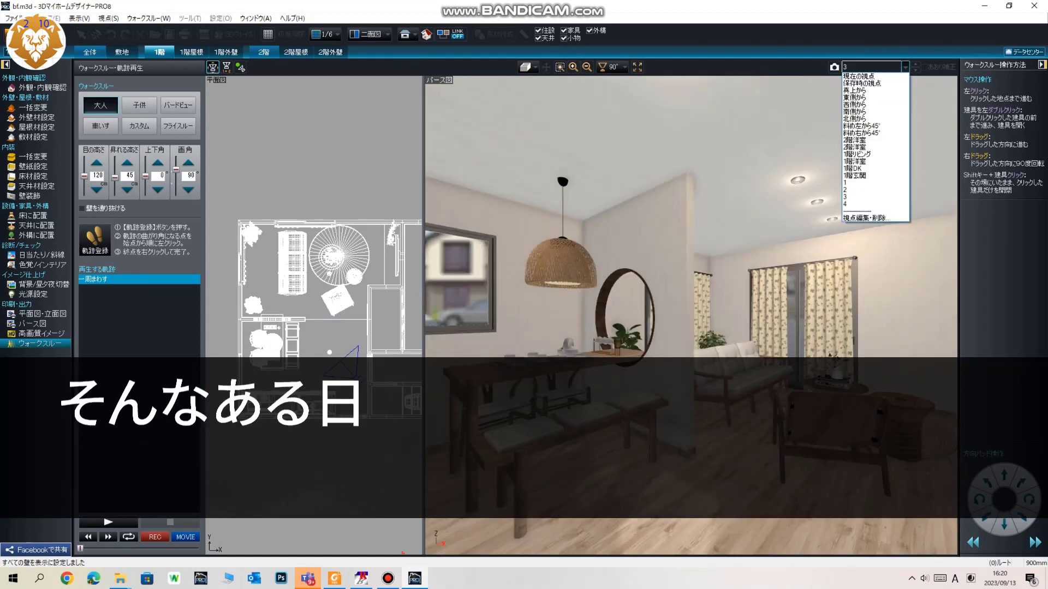
click(847, 204)
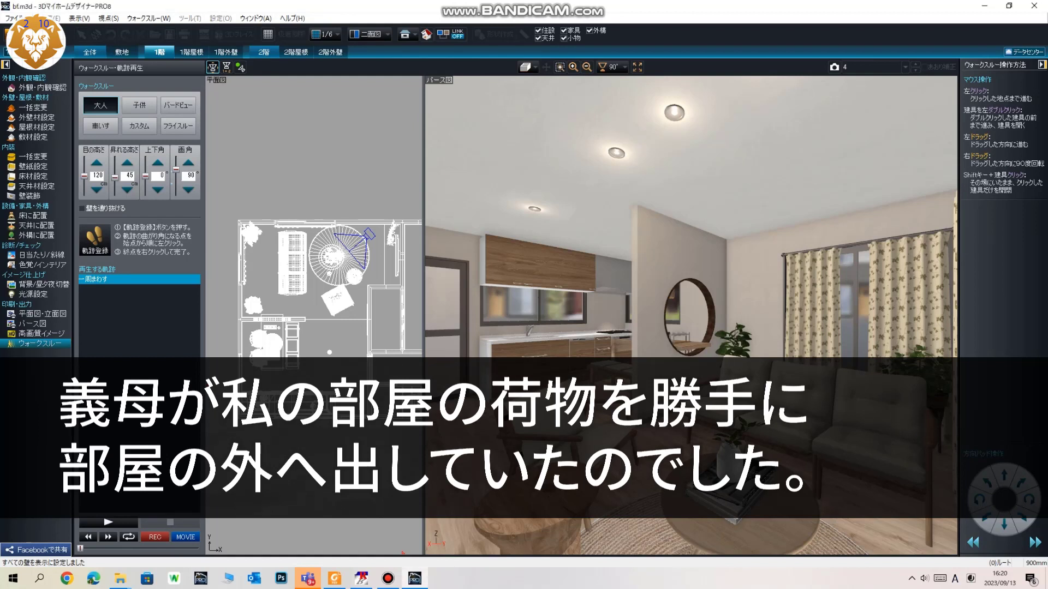
Switch to the PDF editor to consult the marked-up renovation floor plan in AFTER.pdf, and return to the house model
key(alt+Tab)
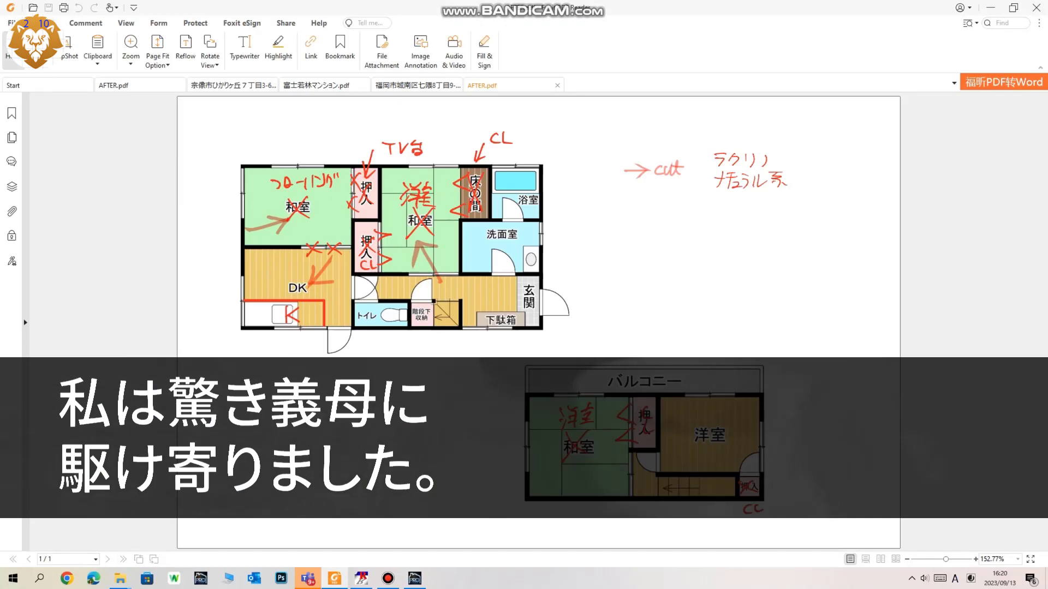
key(alt+Tab)
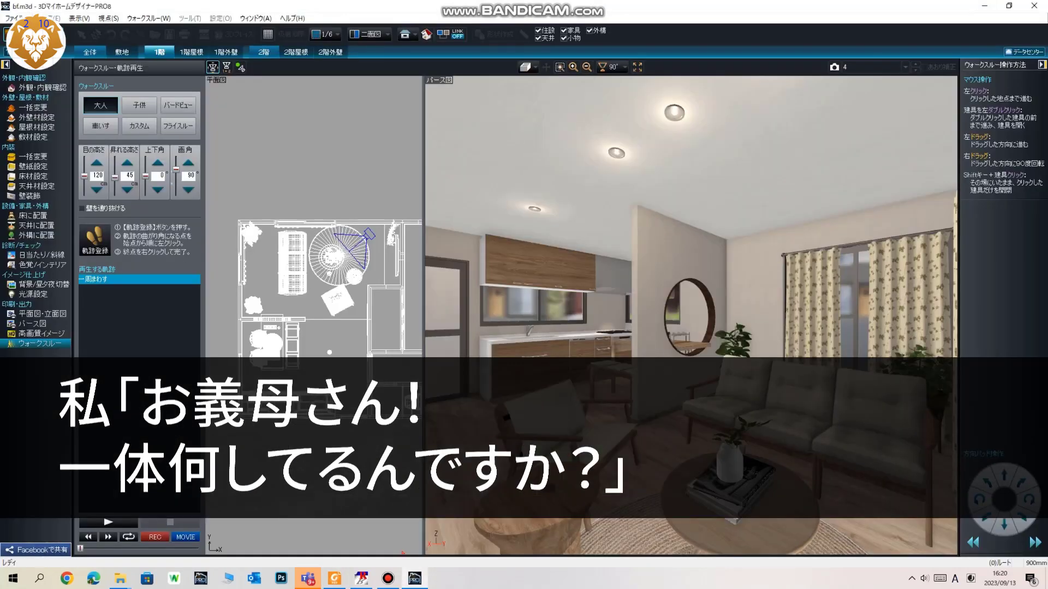
Return to the ground-floor plan and set the height of the 洋室's two closet folding doors to 2000 mm
click(34, 35)
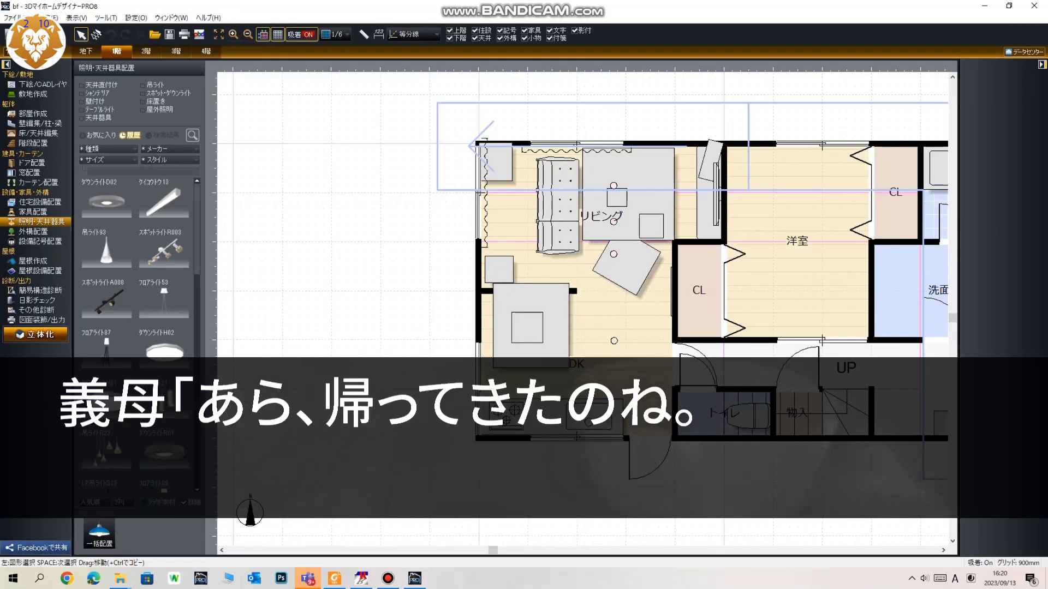
click(870, 193)
click(861, 194)
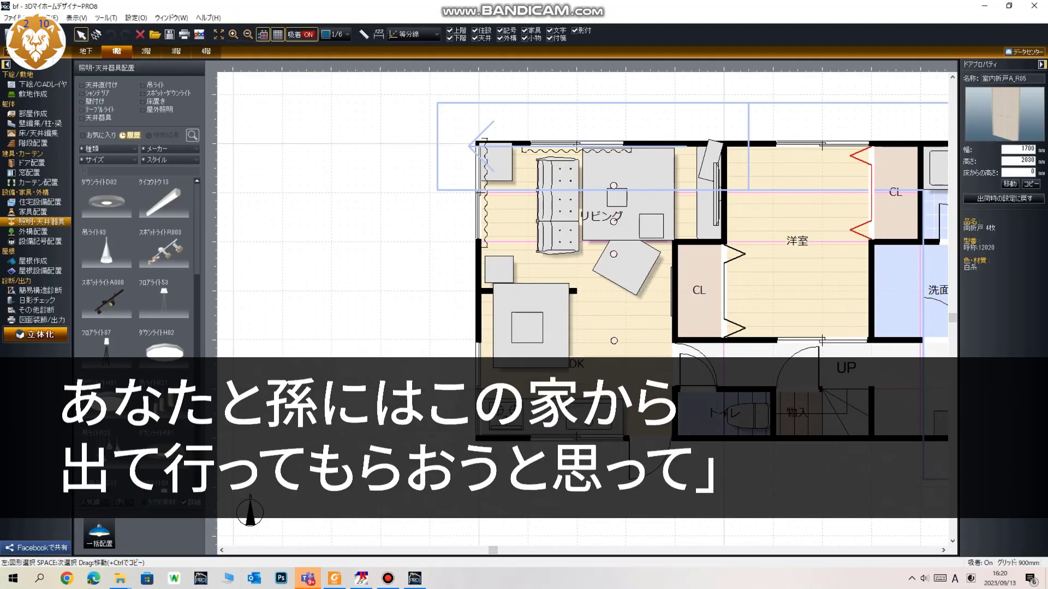
double_click(1027, 160)
text(2)
key(Return)
click(725, 291)
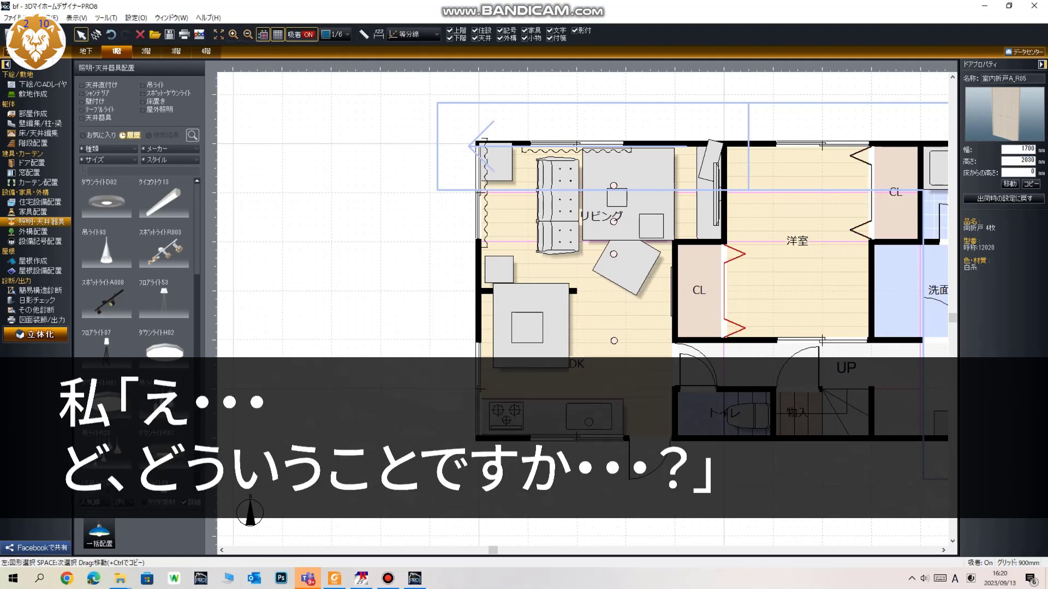
double_click(1027, 160)
text(2000)
middle_drag(709, 306, 670, 306)
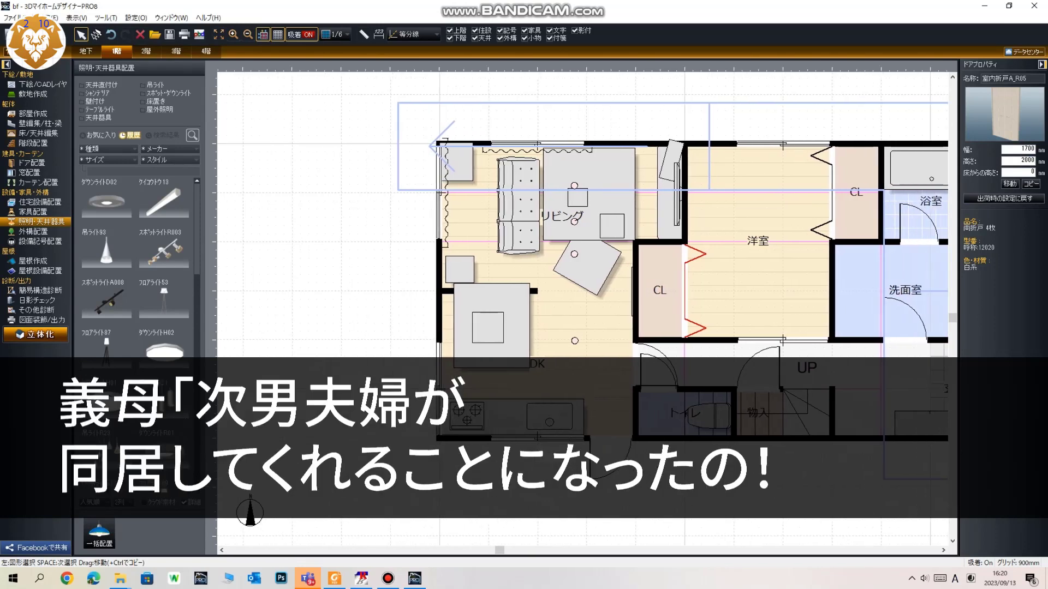
key(Escape)
Set the height of the sliding door between the 洋室 and the hallway to 2000 mm
click(783, 341)
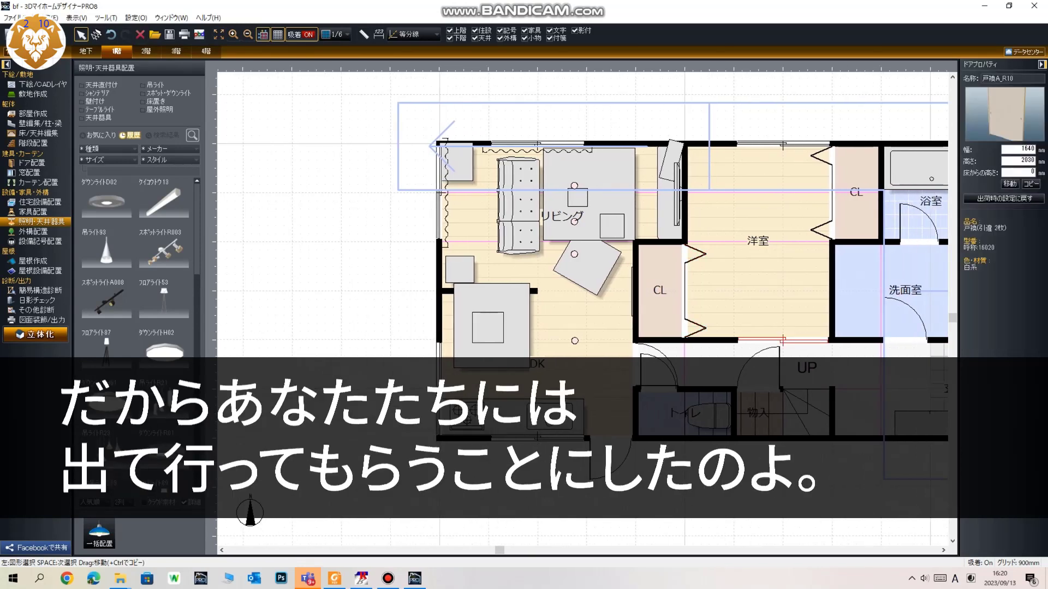
double_click(1027, 160)
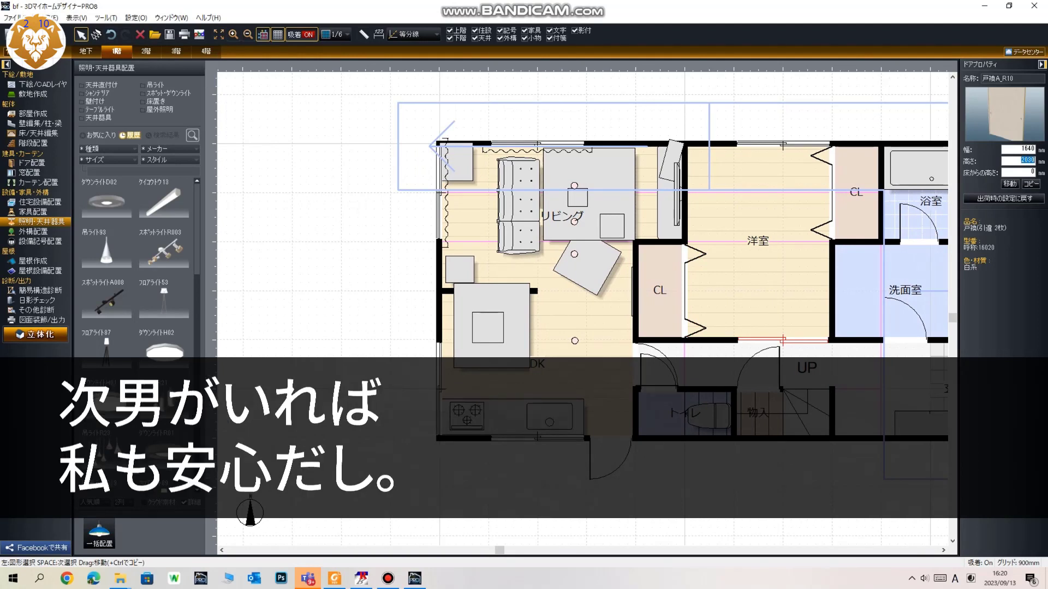
text(200)
click(758, 294)
Set the 洋室's baseboard height (幅木高) to 60 mm and disable its ceiling moulding (廻り縁高)
click(686, 289)
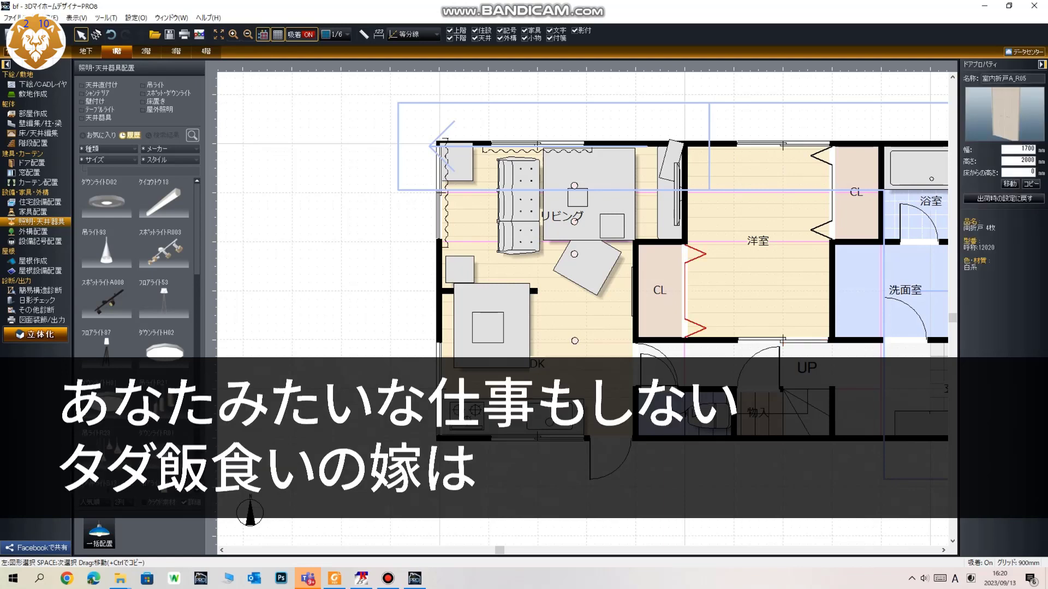
key(space)
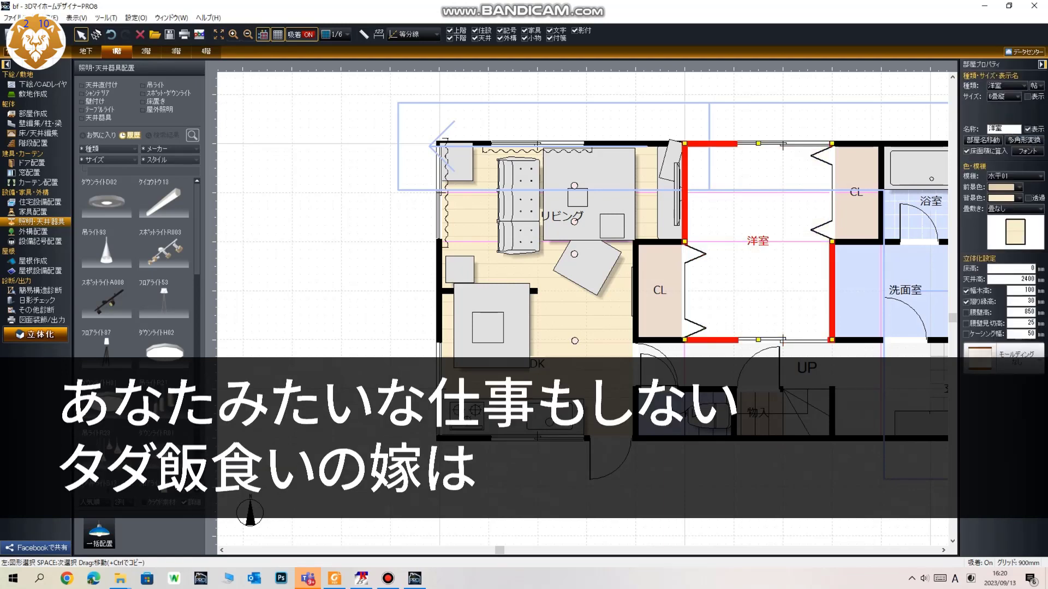
double_click(1028, 290)
text(60)
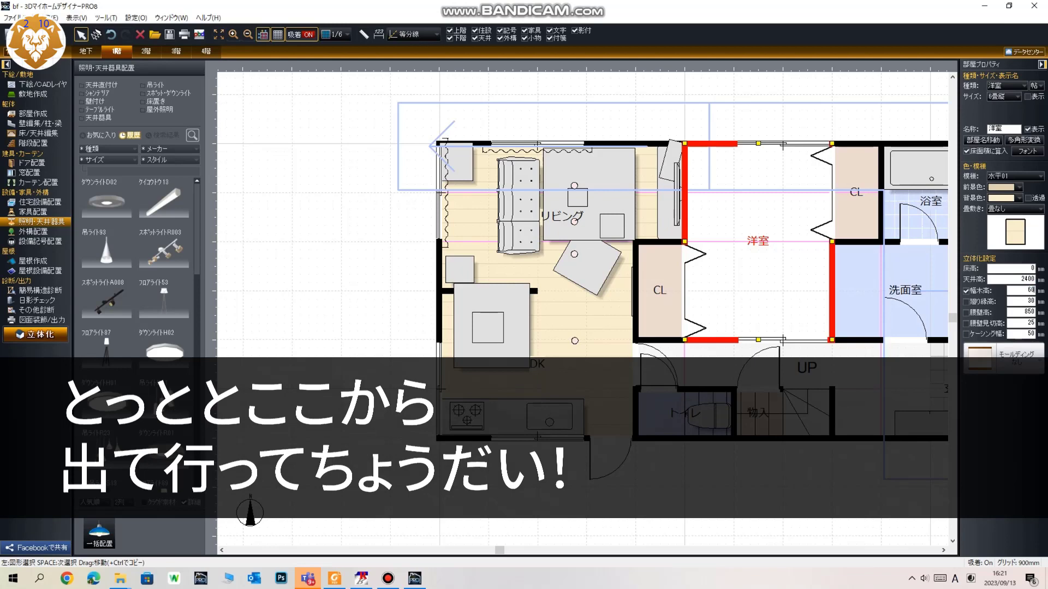
click(775, 117)
middle_drag(775, 273, 736, 291)
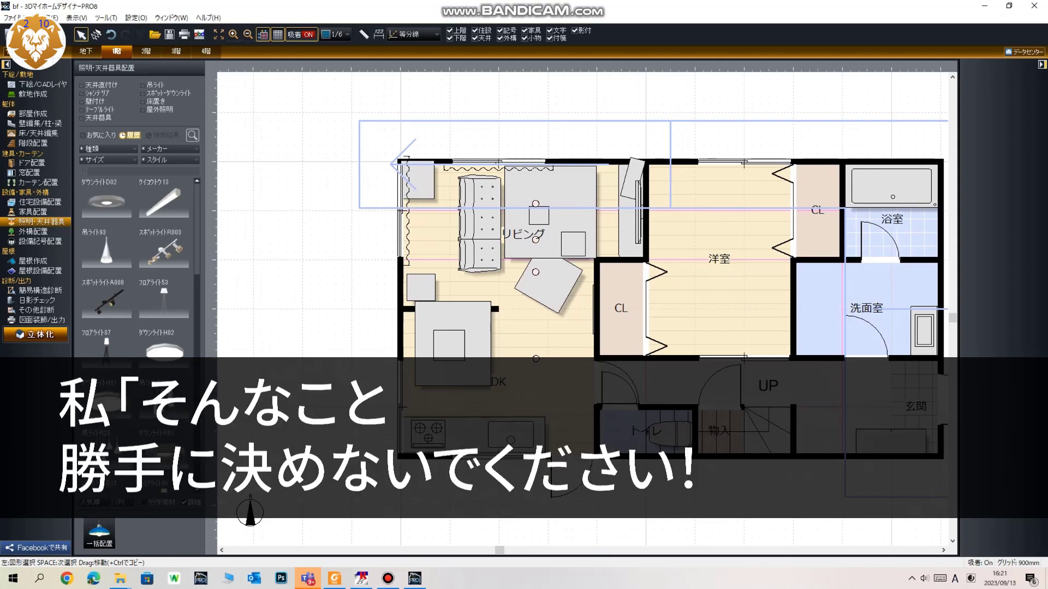
Open the furniture placement library (家具配置) at the bedroom category (寝室) and browse its parts
click(36, 334)
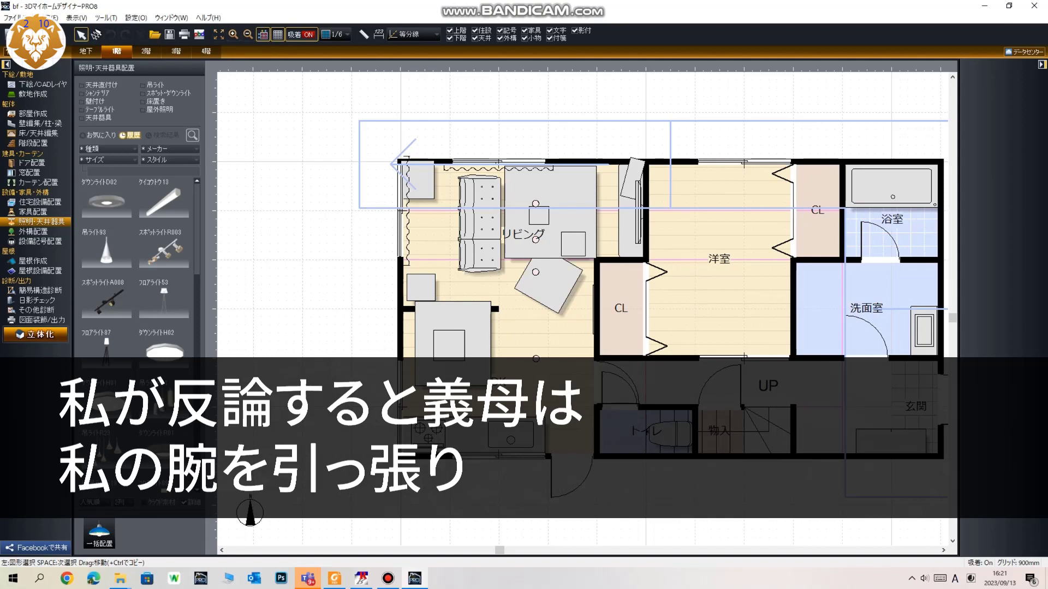
scroll(136, 382, down, 10)
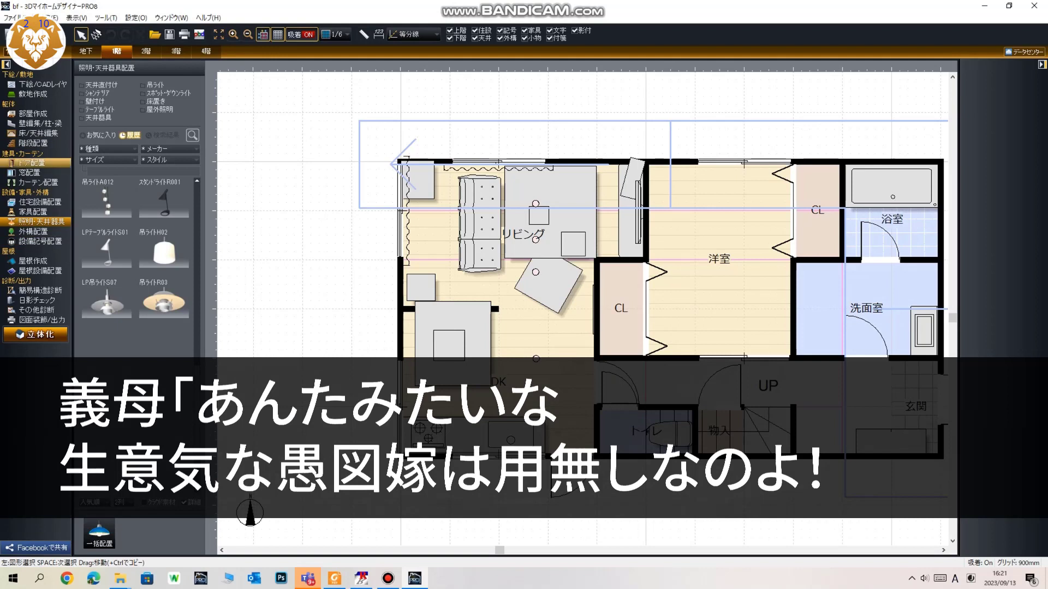
click(32, 212)
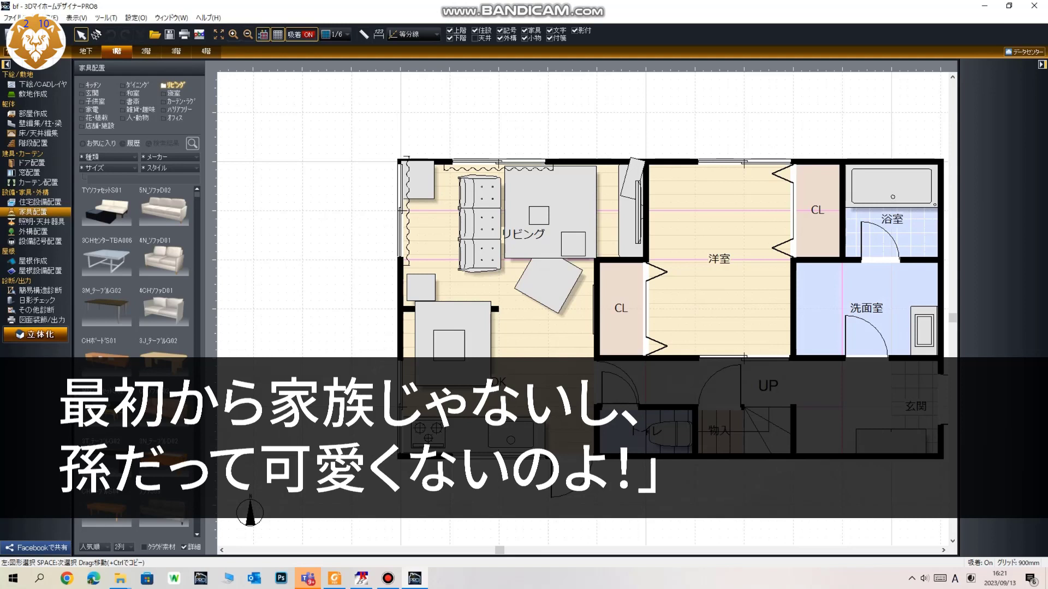
click(174, 93)
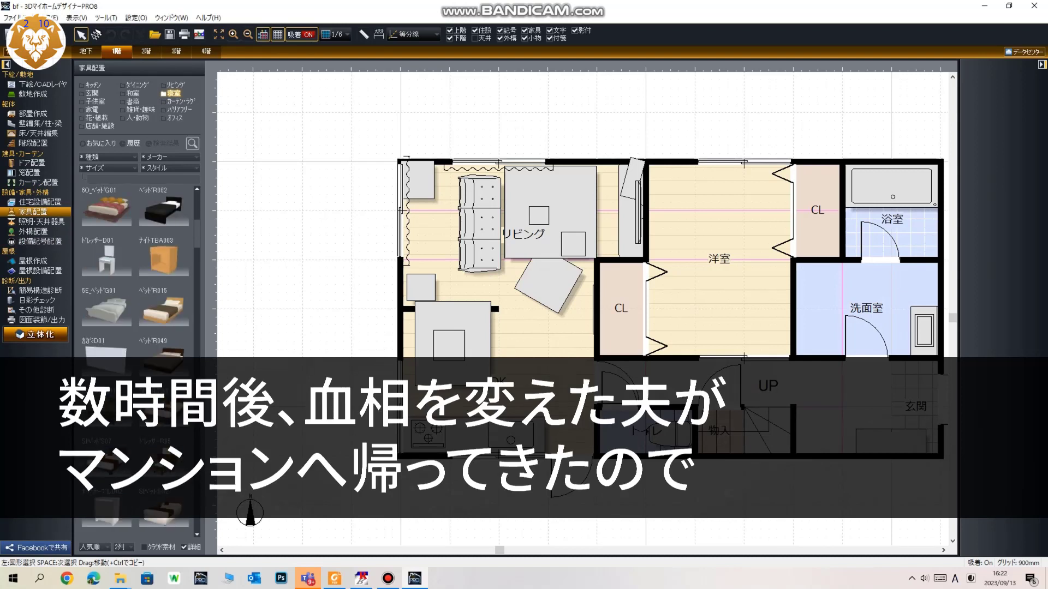
scroll(136, 306, down, 3)
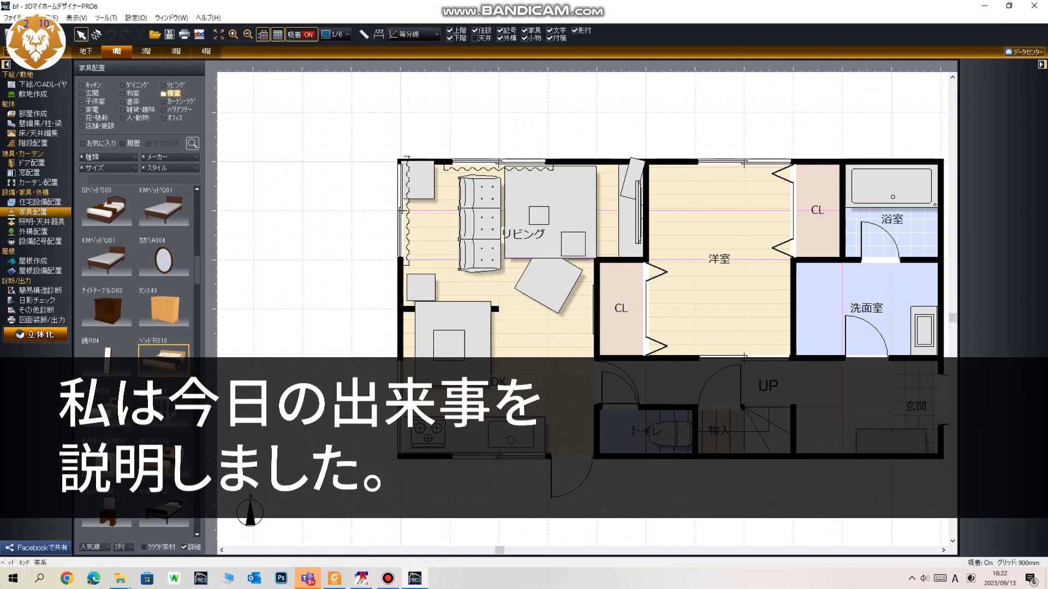
Filter the bedroom parts to beds (寝具・ベッド), place 6O_ベッドG01 against the 洋室's window wall, and build the 3D model
click(164, 360)
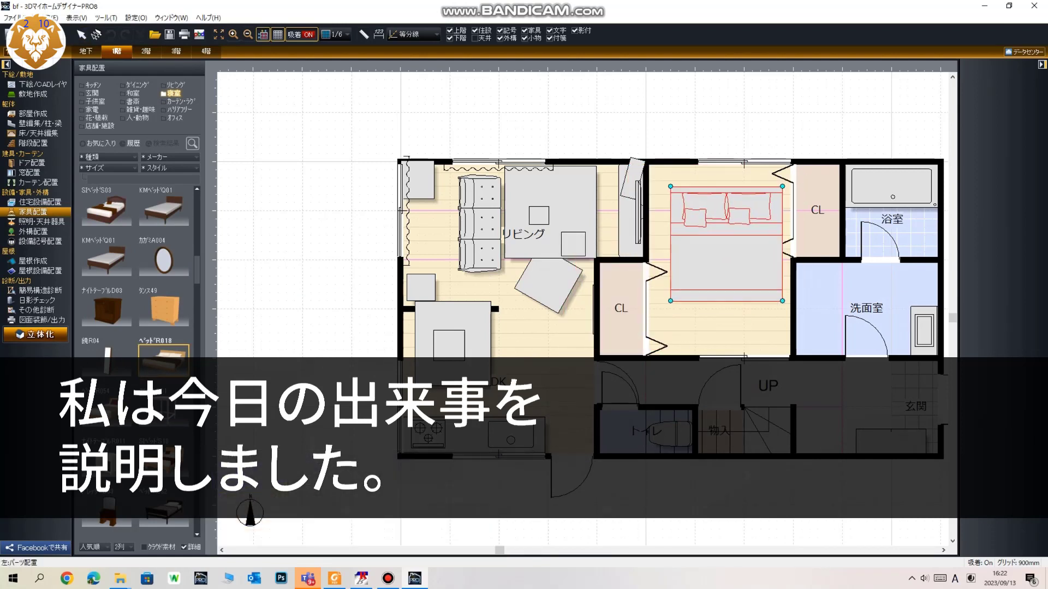
click(727, 243)
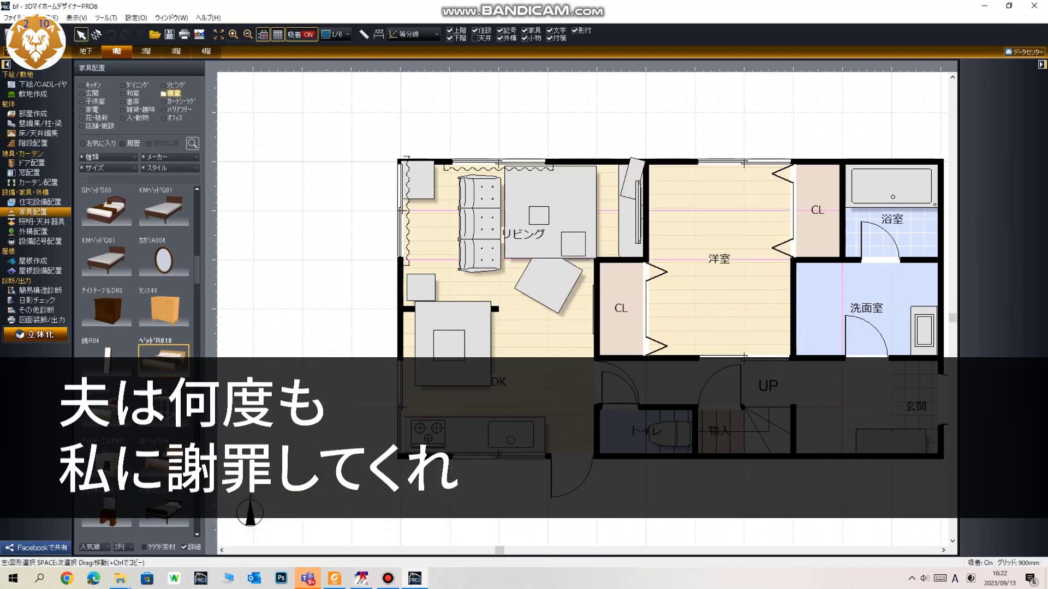
click(109, 157)
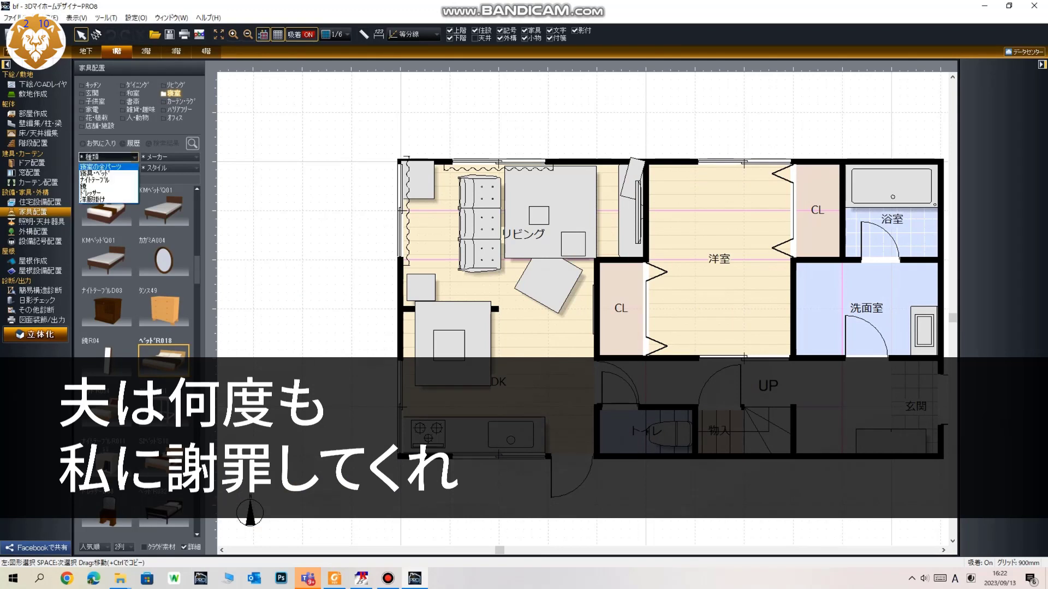
click(104, 173)
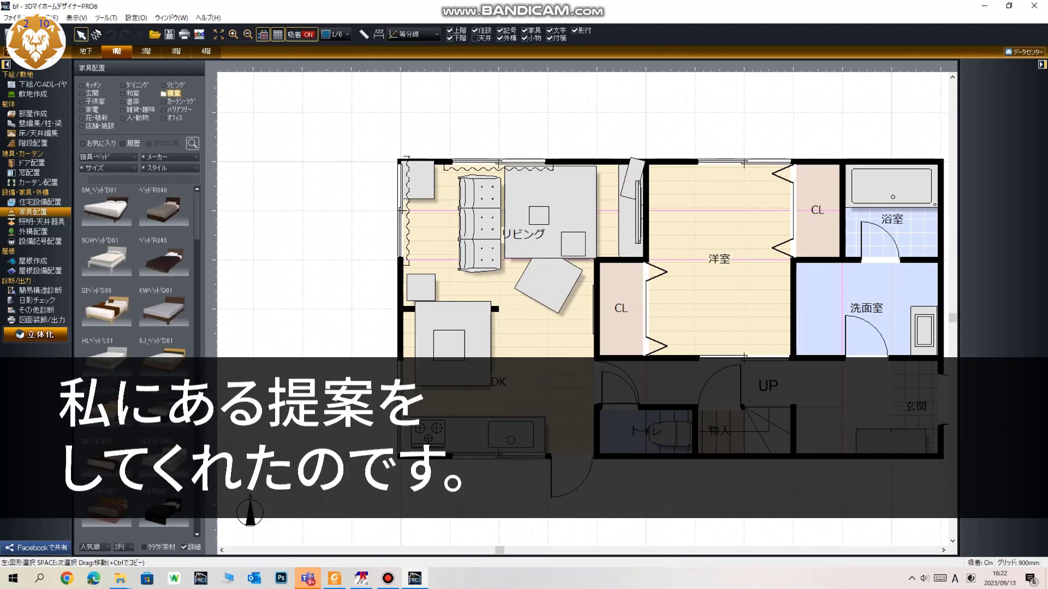
scroll(136, 360, down, 3)
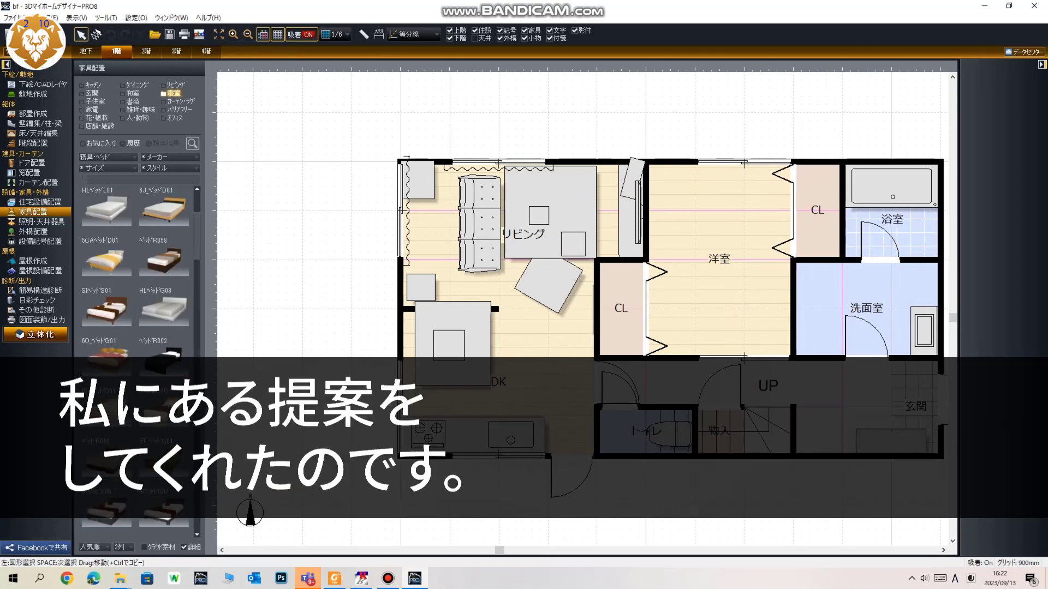
click(106, 361)
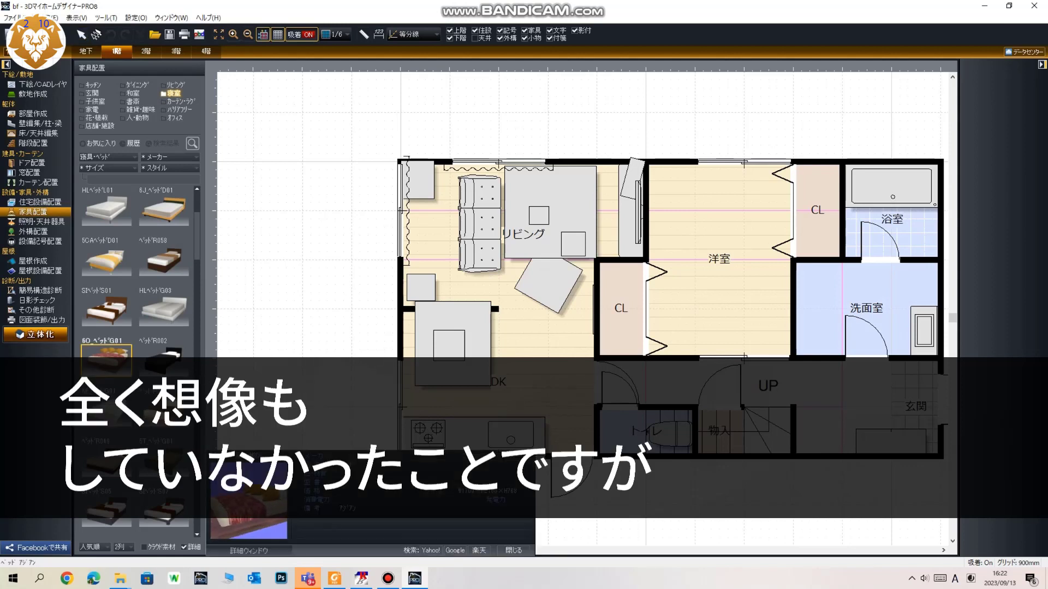
click(716, 223)
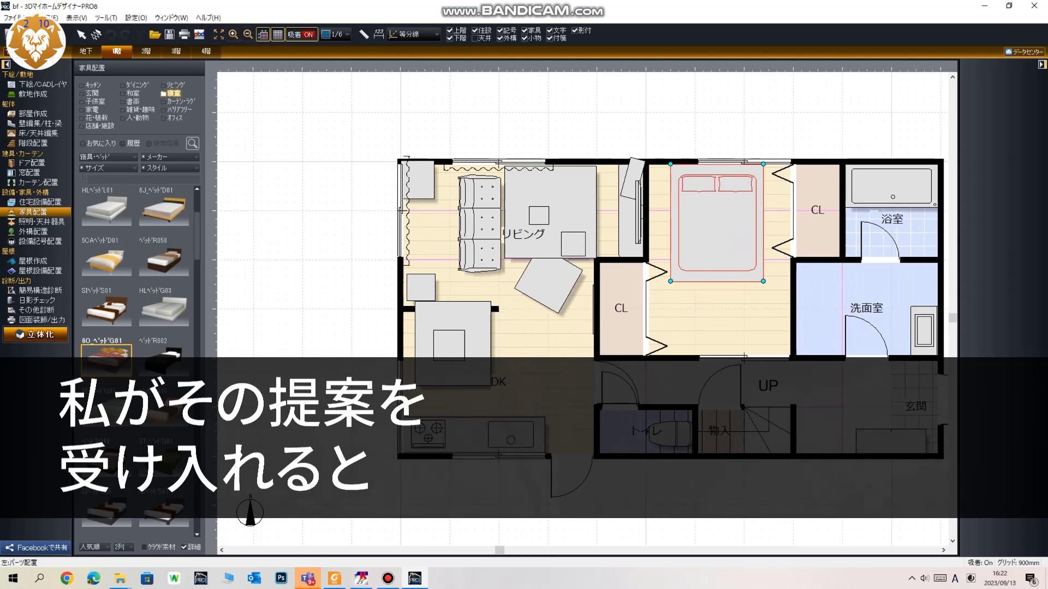
key(Right)
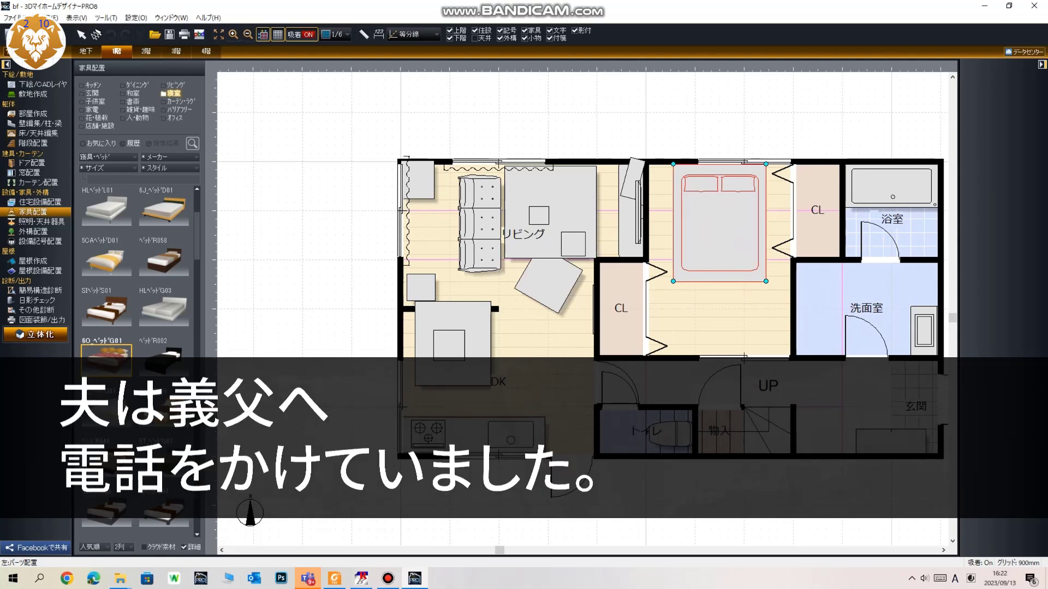
click(719, 222)
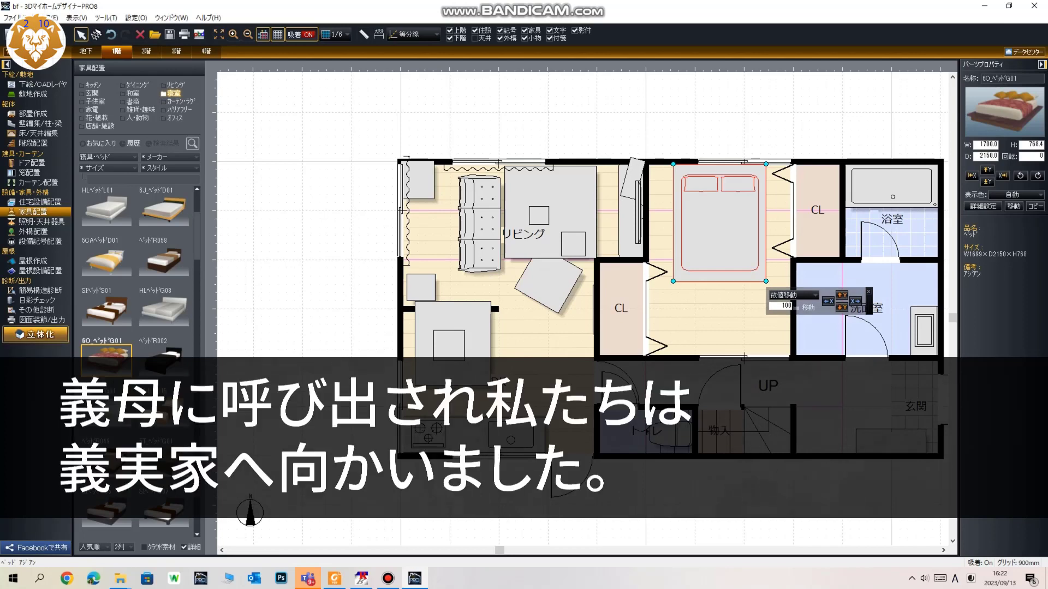
click(36, 334)
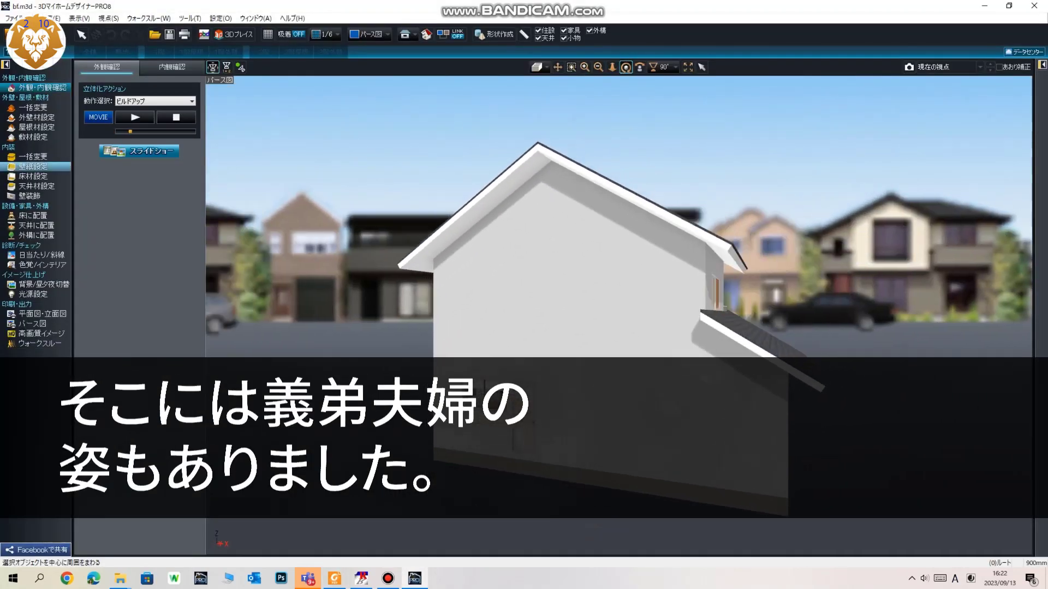
Apply the light wood texture 13120000_5… from the material history (履歴) to the 洋室's floor
click(33, 176)
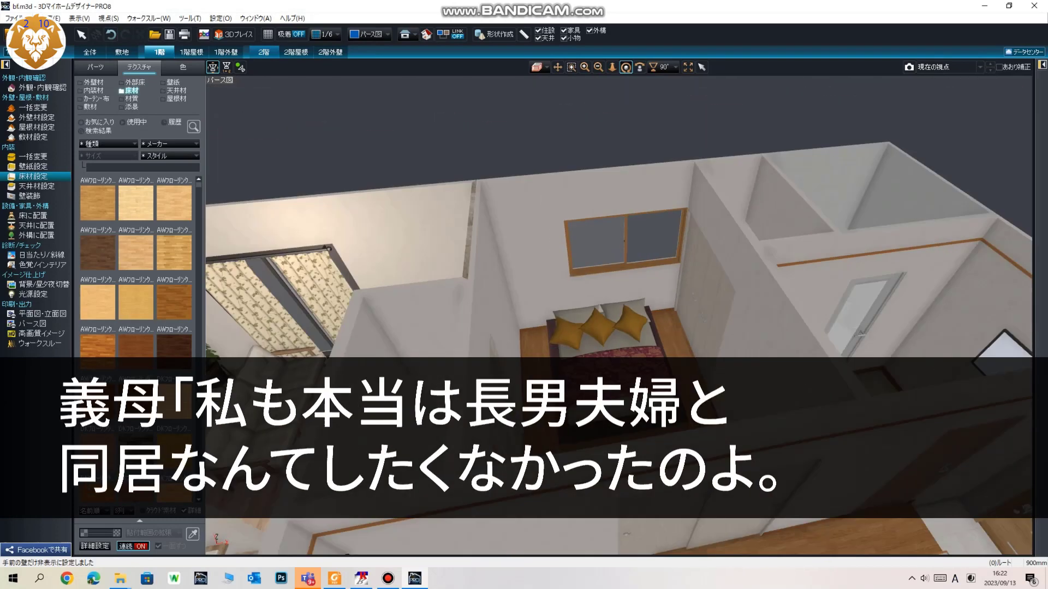
click(135, 122)
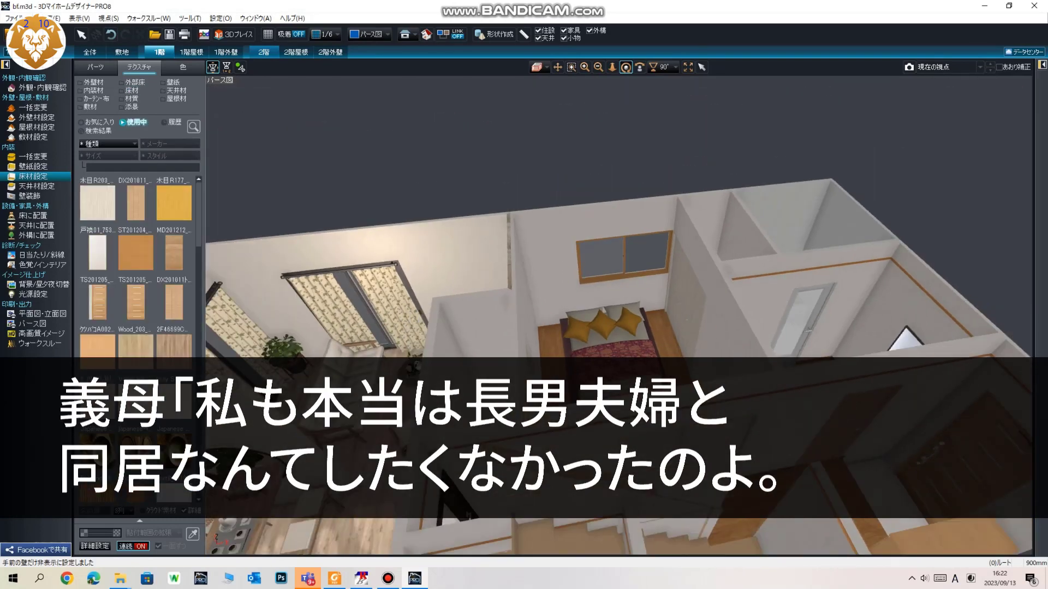
click(173, 122)
click(98, 352)
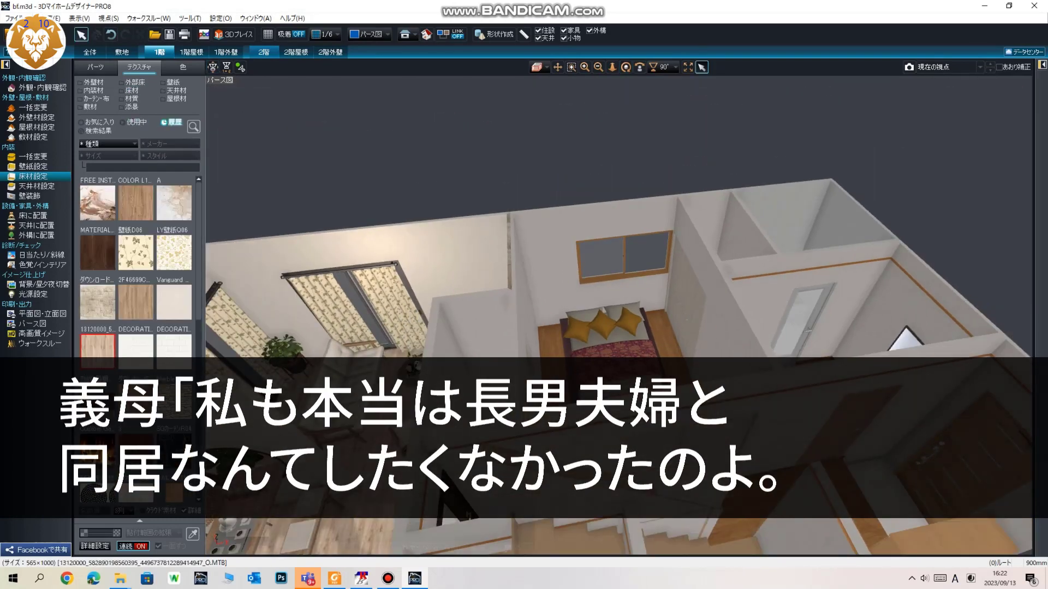
click(669, 349)
Apply the Metal_03 colour to the 洋室's window frame
scroll(669, 349, up, 2)
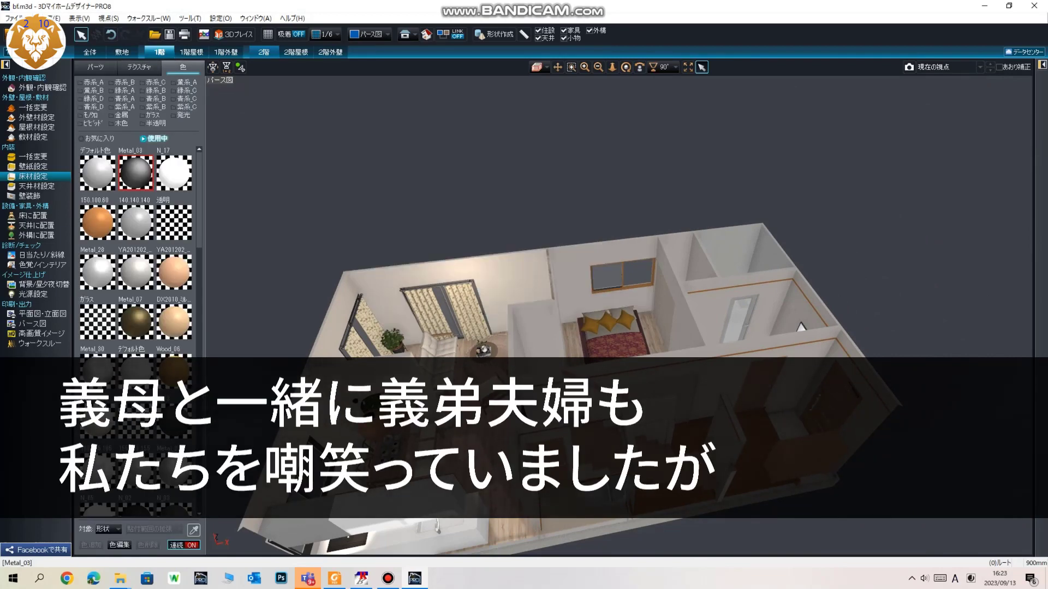
click(607, 292)
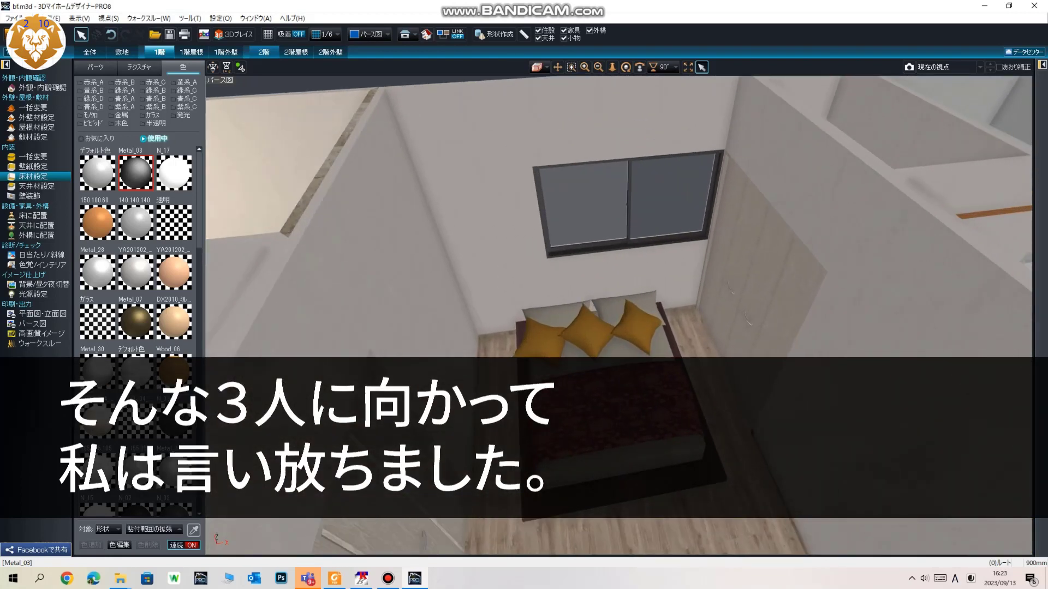
key(Escape)
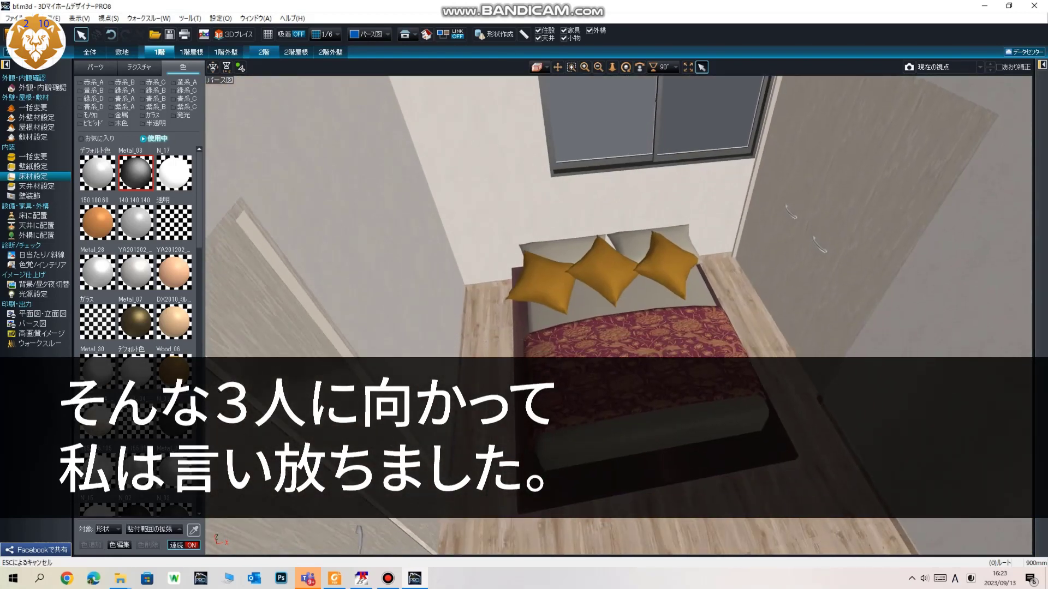
Apply the wood texture COLOR L11_QA2 from the material history to the bed's frame in the 洋室
click(139, 68)
click(135, 203)
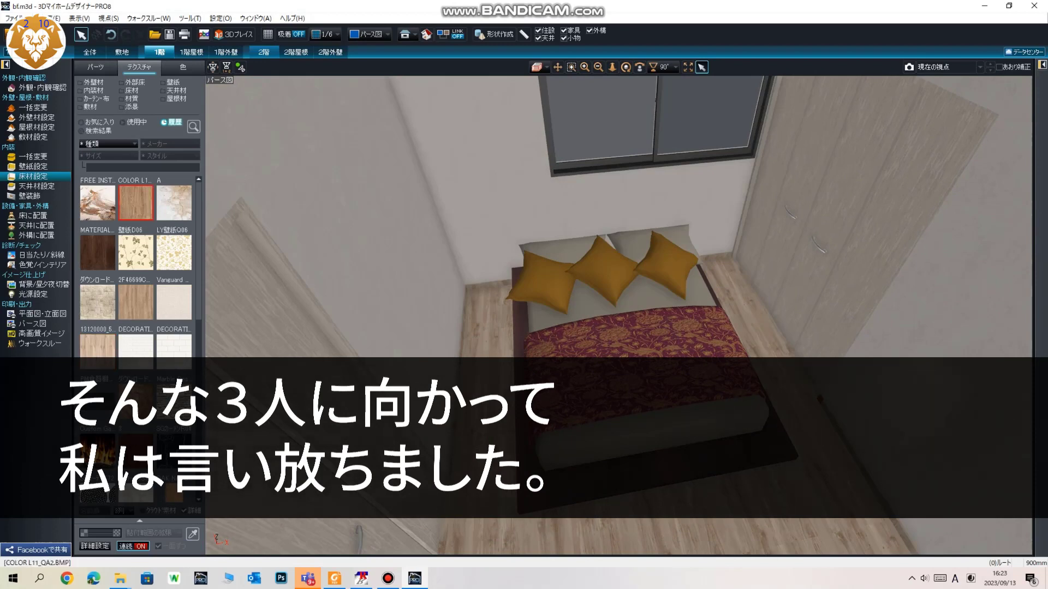
click(521, 338)
scroll(618, 315, up, 2)
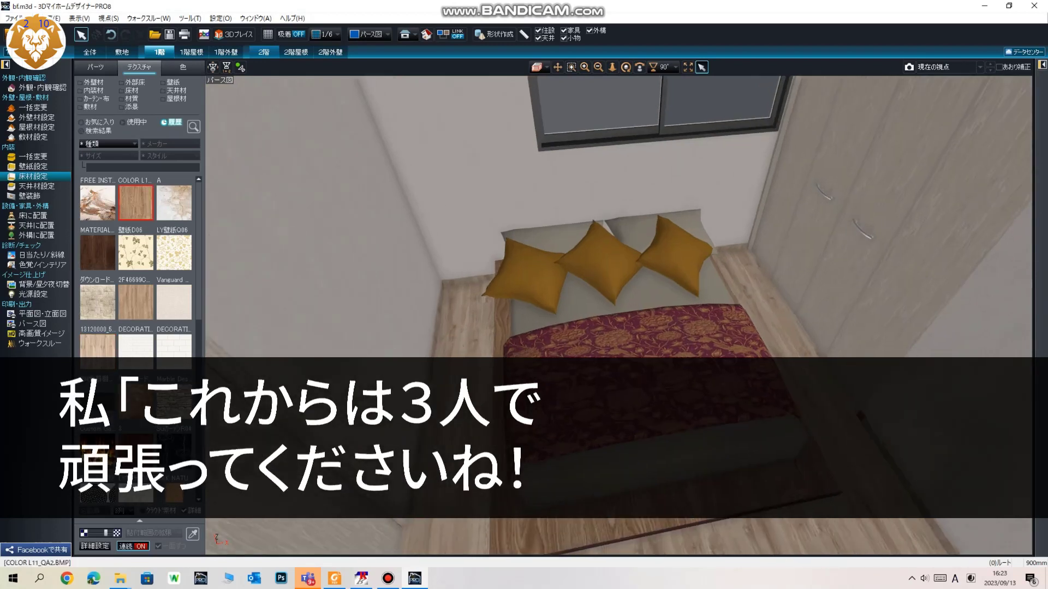
middle_drag(619, 349, 622, 213)
click(660, 287)
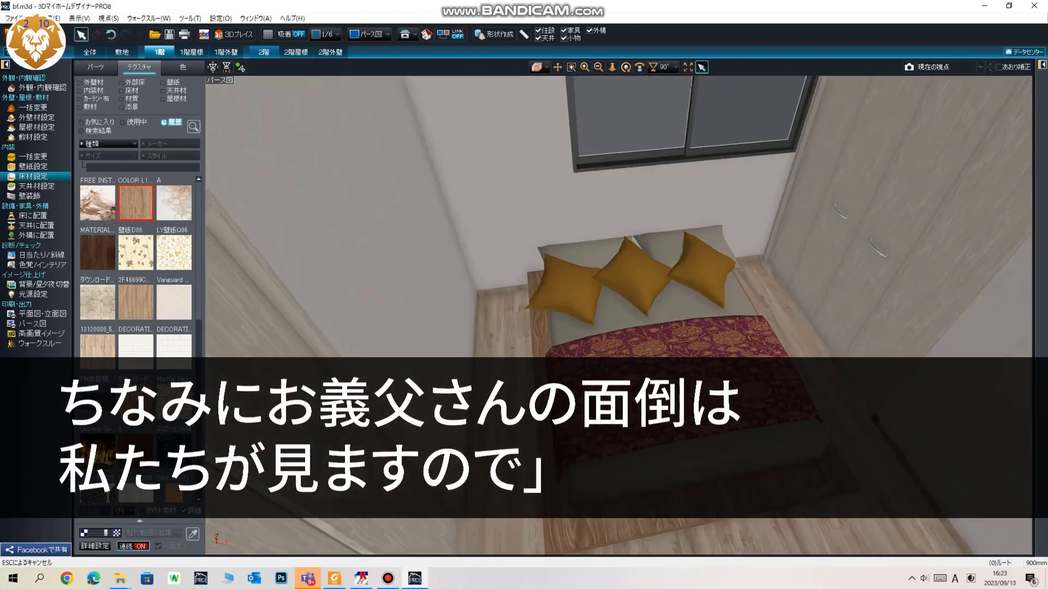
Look through the favourite (お気に入り) textures and parts for the bedroom
click(99, 122)
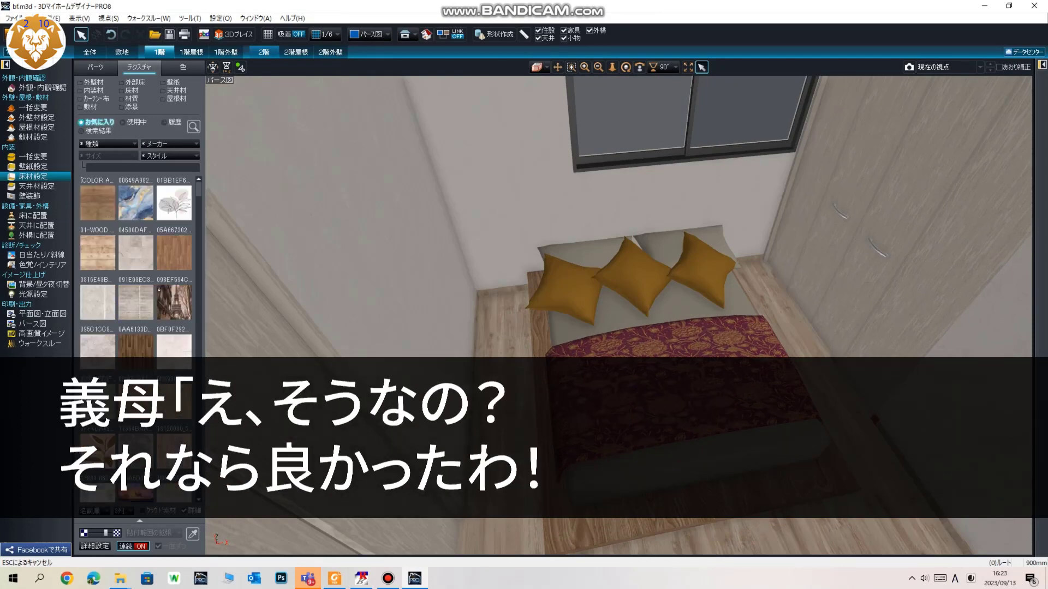
click(95, 67)
scroll(136, 246, down, 2)
click(98, 141)
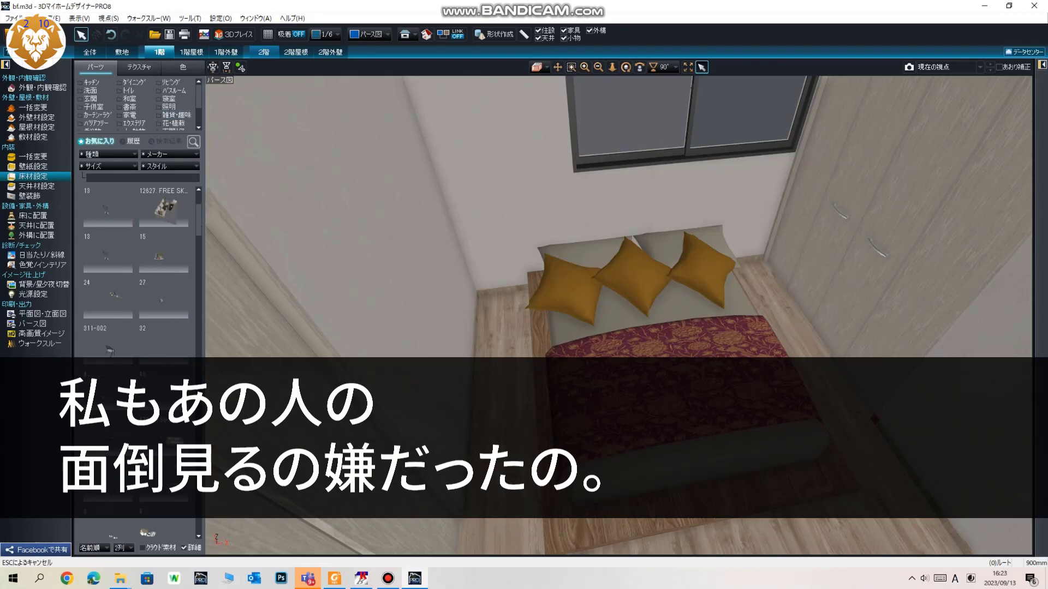
scroll(136, 360, down, 8)
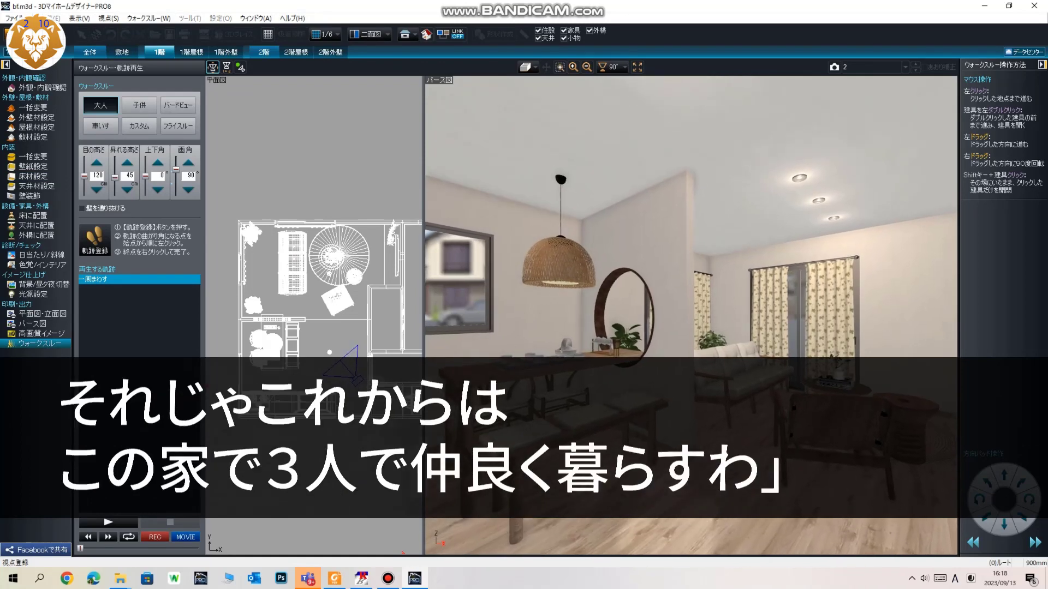
Register the current walkthrough view of the dining area as viewpoint 3
click(834, 67)
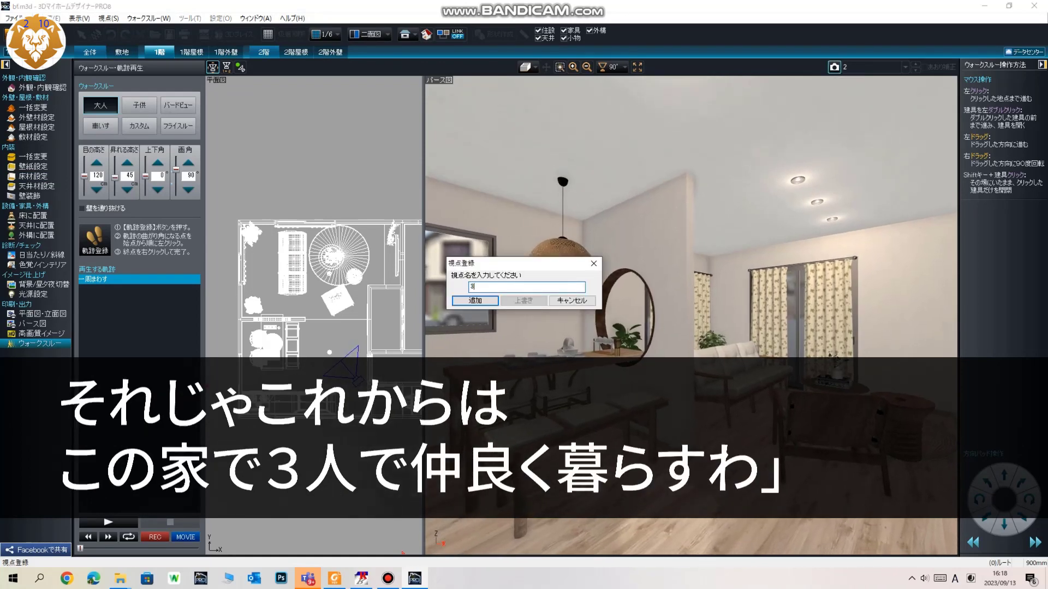
key(Return)
Walk through to the living area, face the sofa and kitchen, and register the view as viewpoint 4
key(Up)
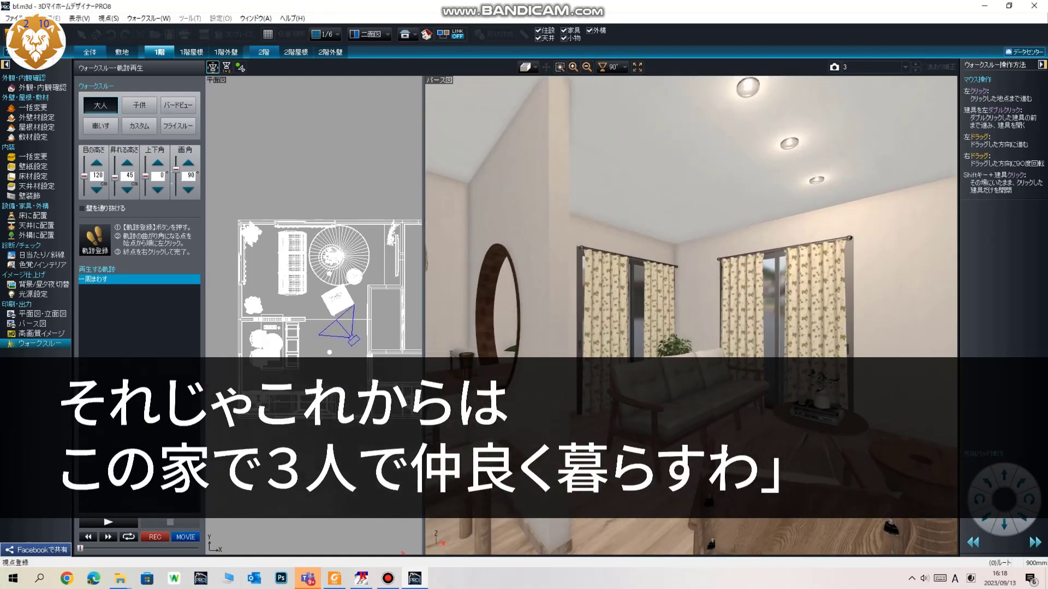
key(Left)
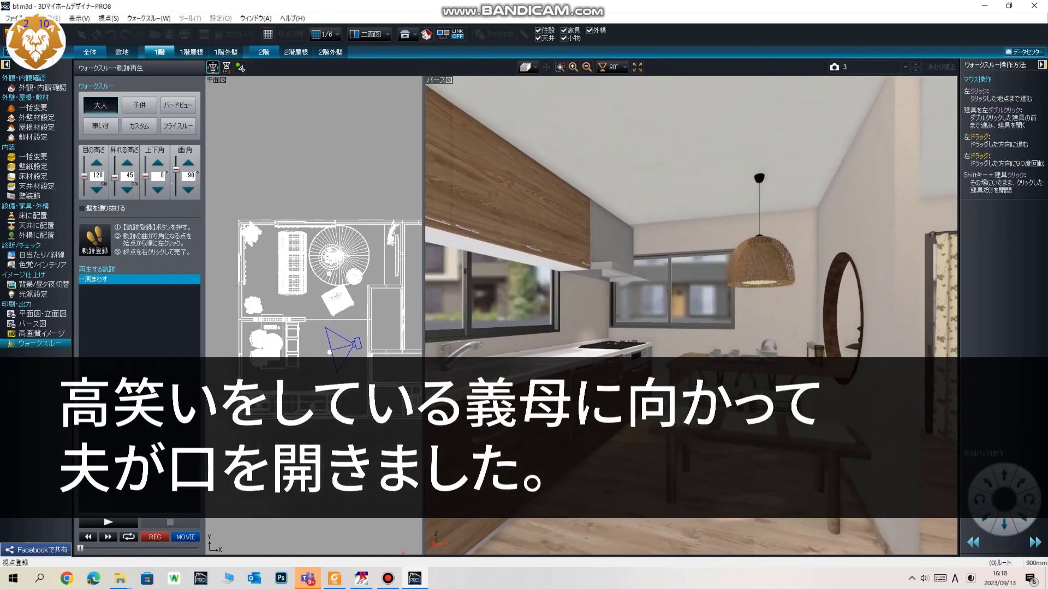
key(Left)
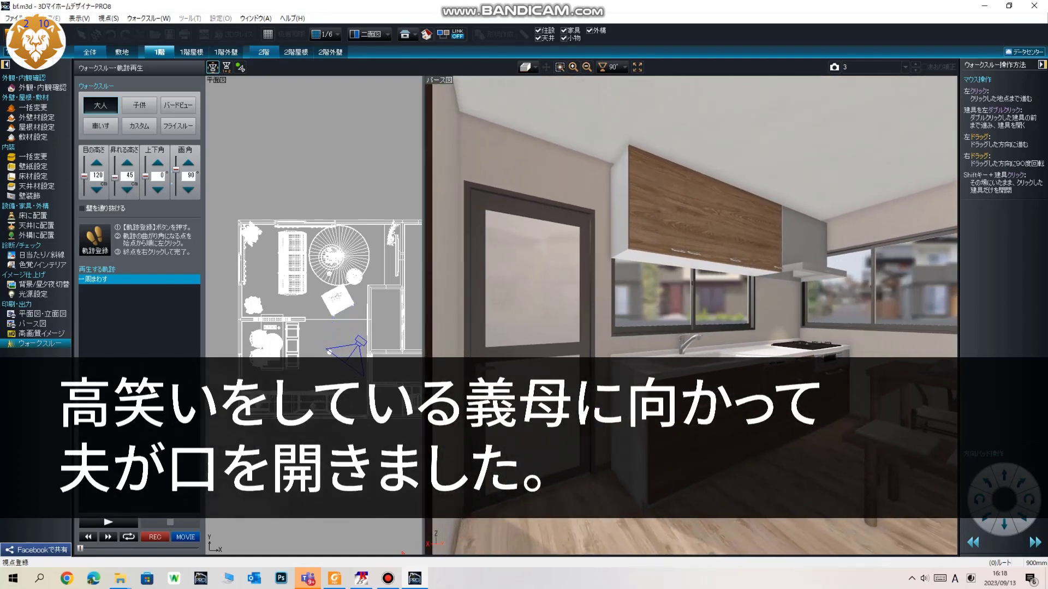
key(Down)
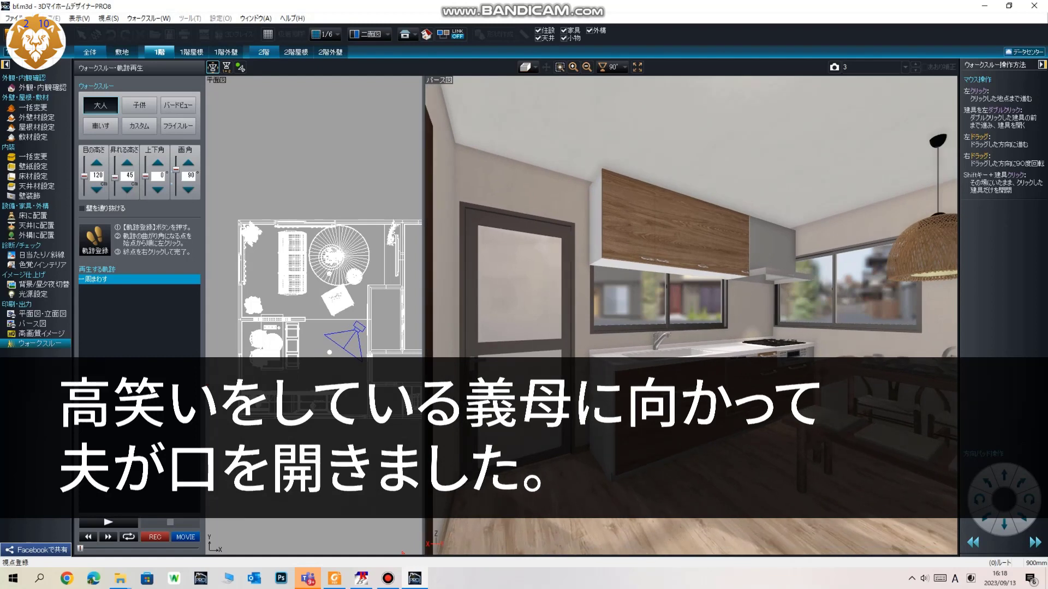
key(Right)
key(Right)
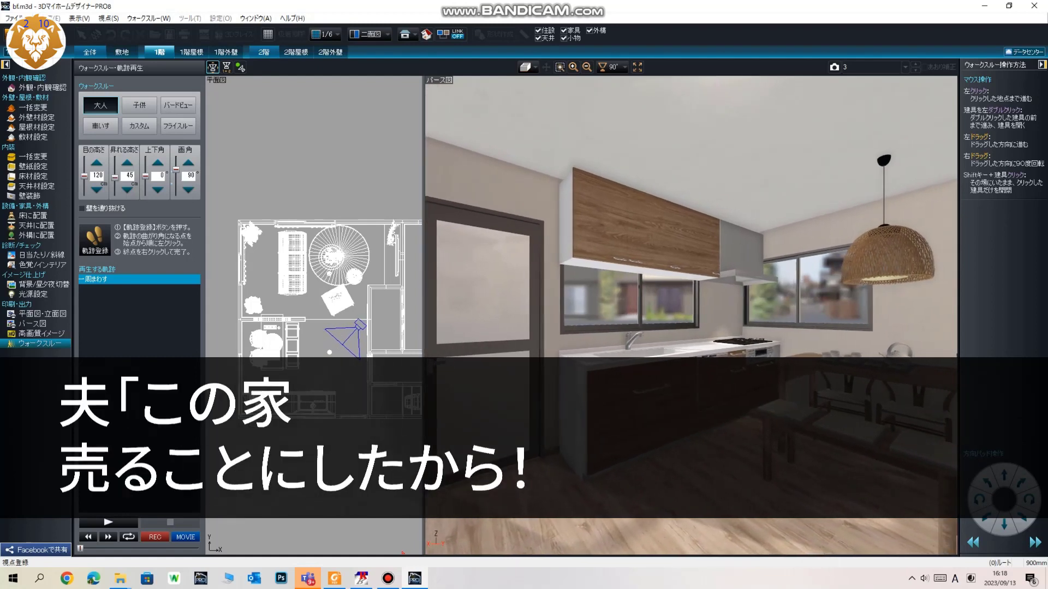
key(Right)
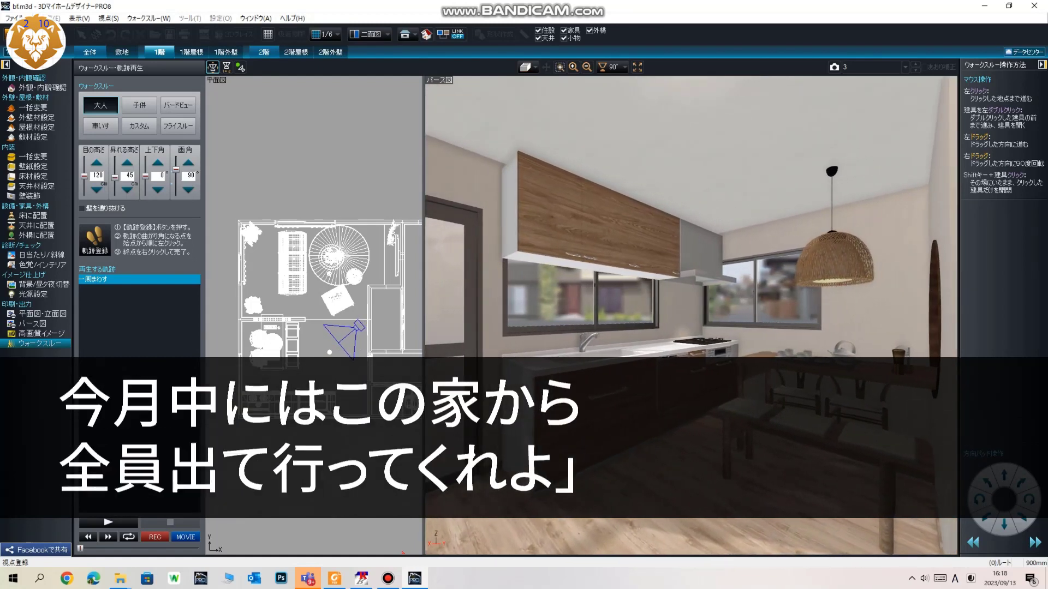
key(Left)
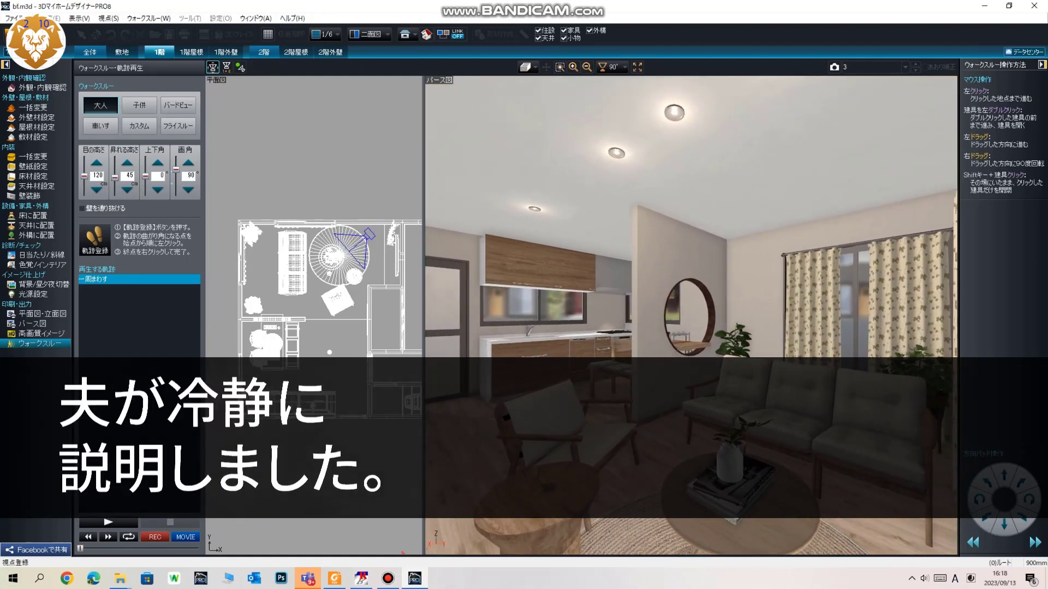
click(834, 66)
text(4)
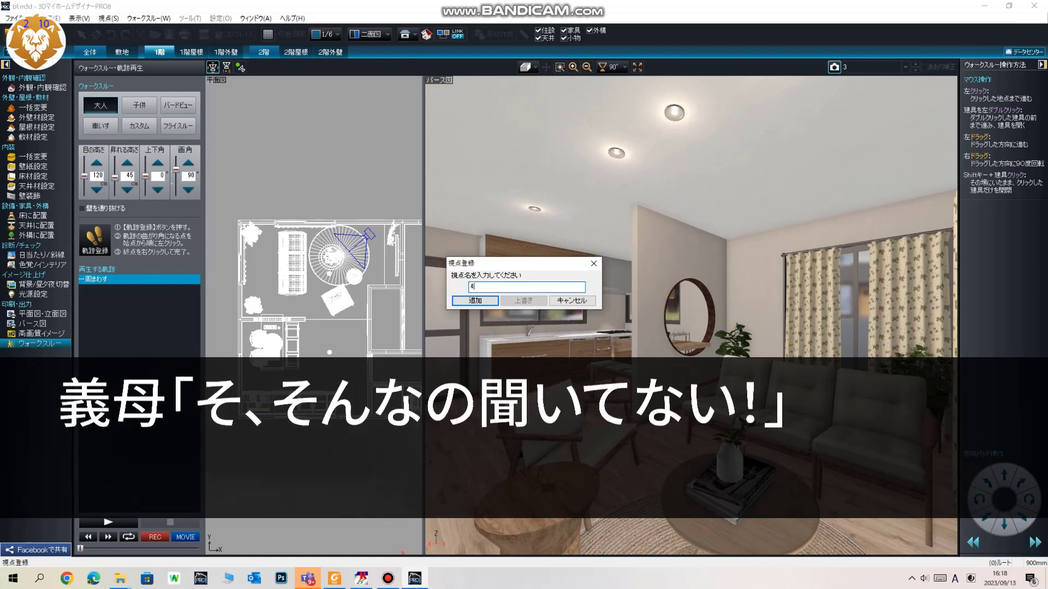
click(475, 301)
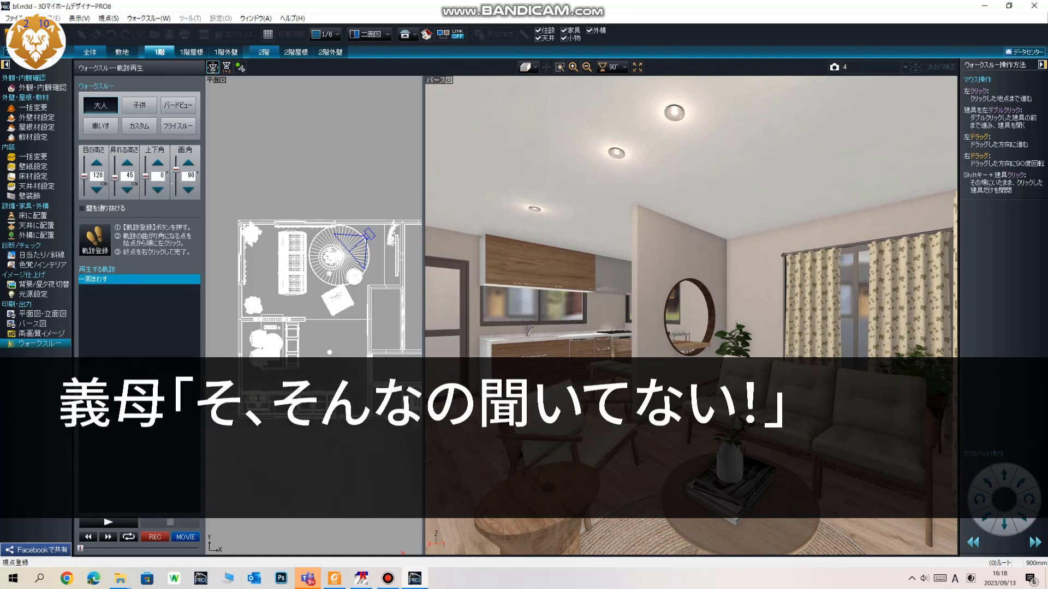
Switch to flooring setup (床材設定) and review the saved viewpoints 1, 2, 3 and 4 in the perspective view
click(33, 177)
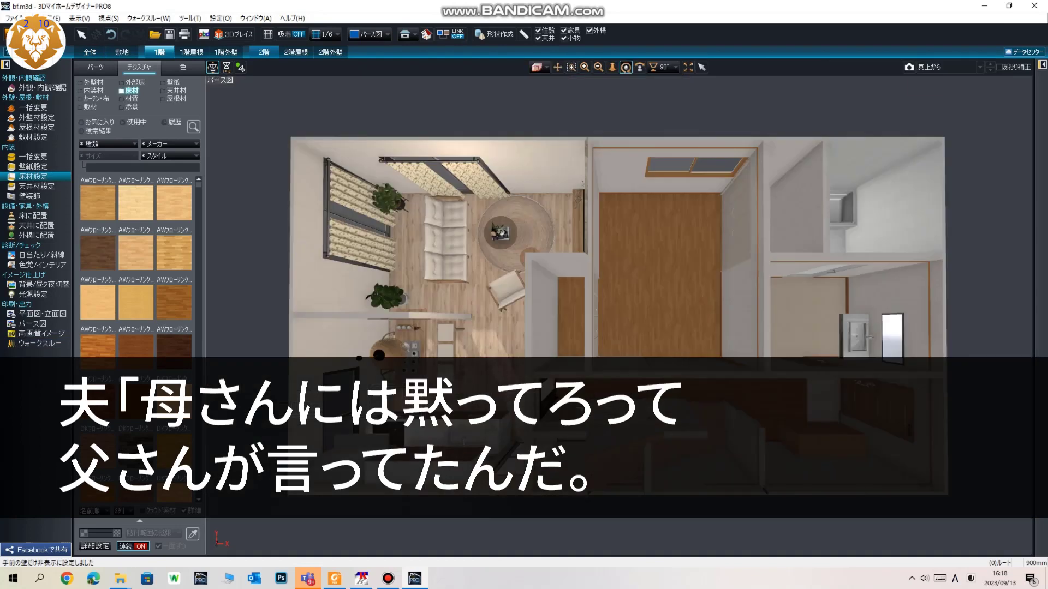
click(980, 67)
click(949, 182)
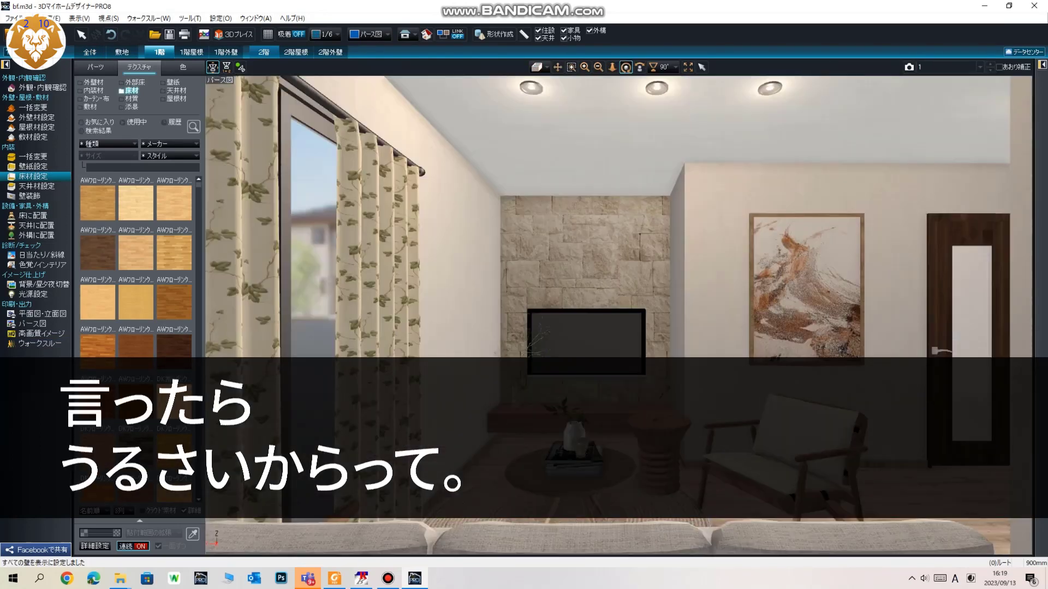
click(980, 67)
click(949, 190)
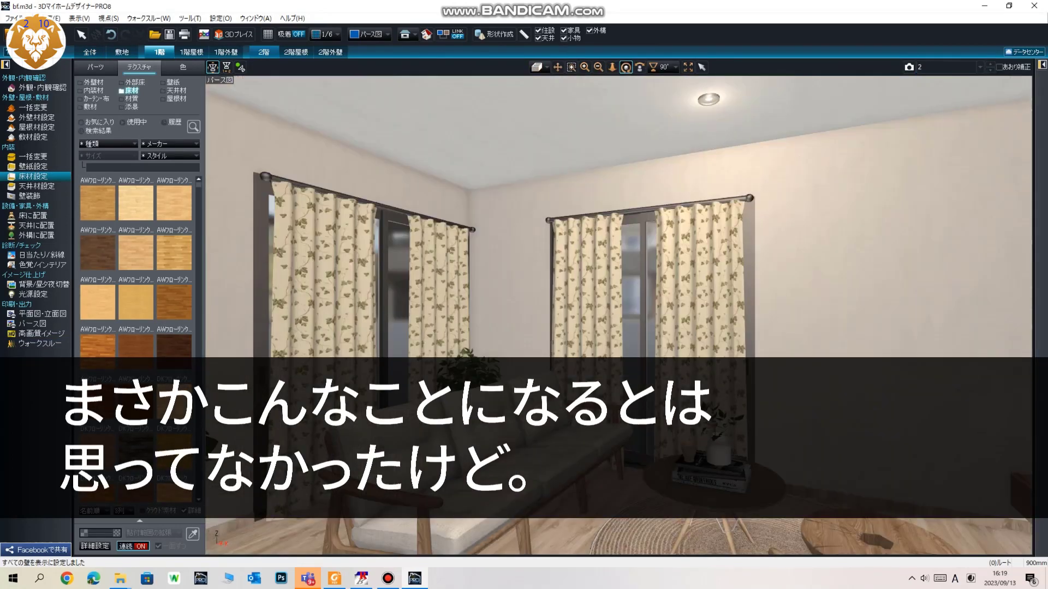
click(980, 68)
click(950, 197)
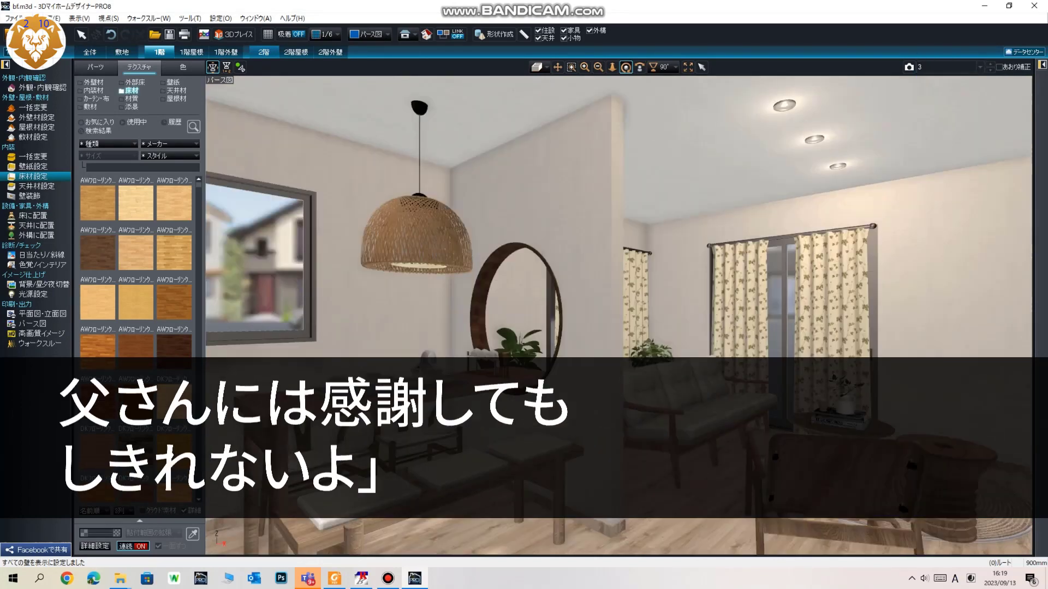
click(980, 67)
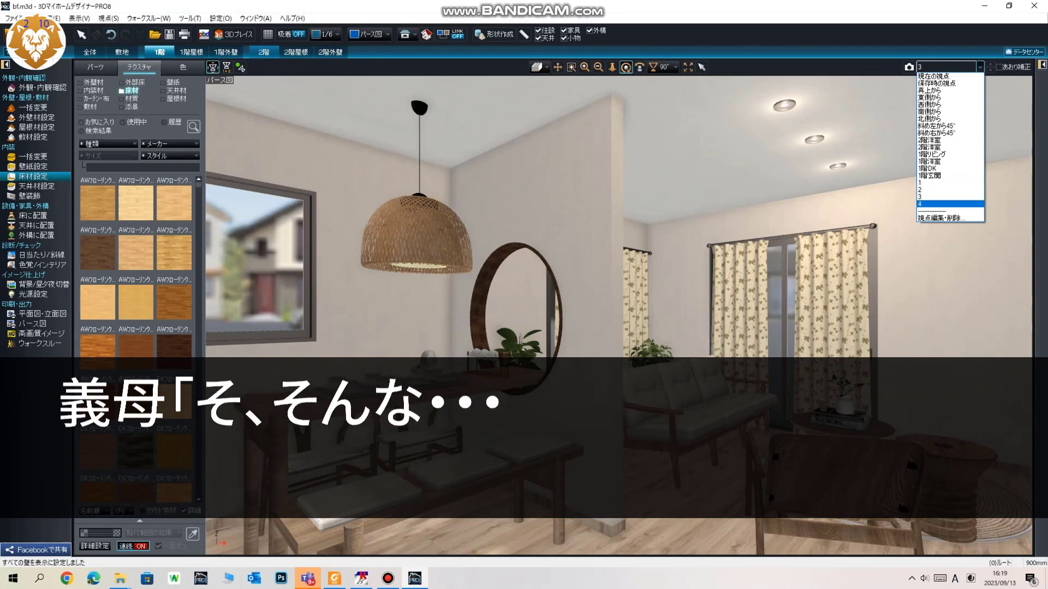
click(950, 204)
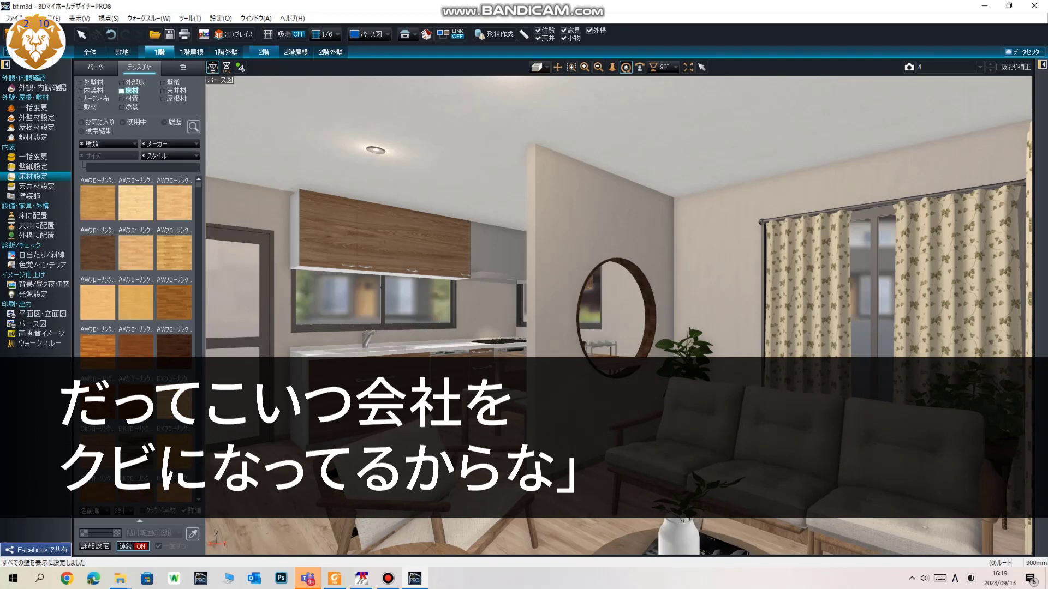
drag(619, 306, 661, 327)
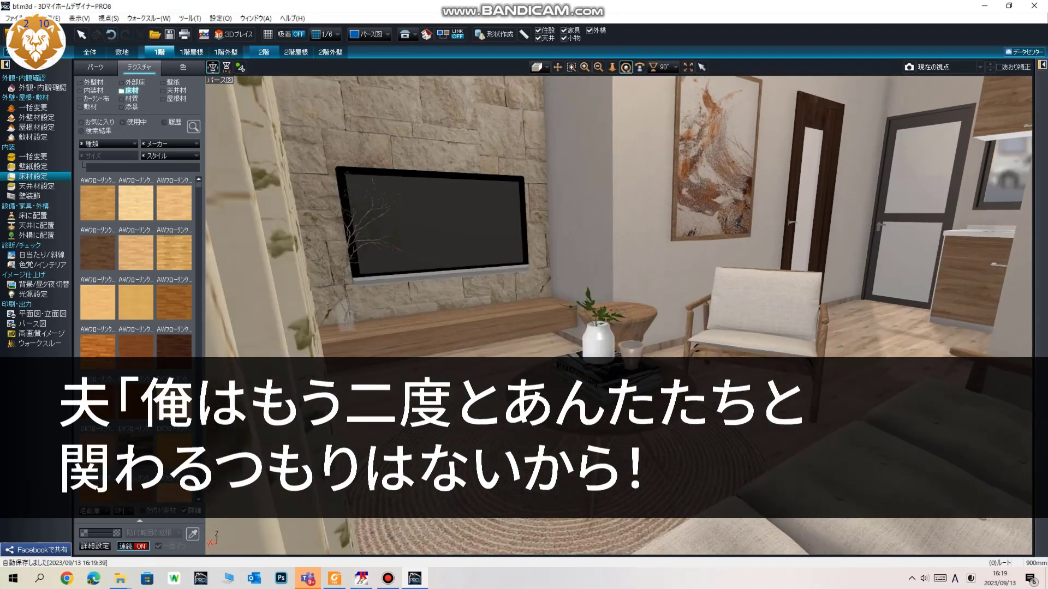
Start the walkthrough from the living room and set the eye height (目の高さ) to 120 cm
click(40, 343)
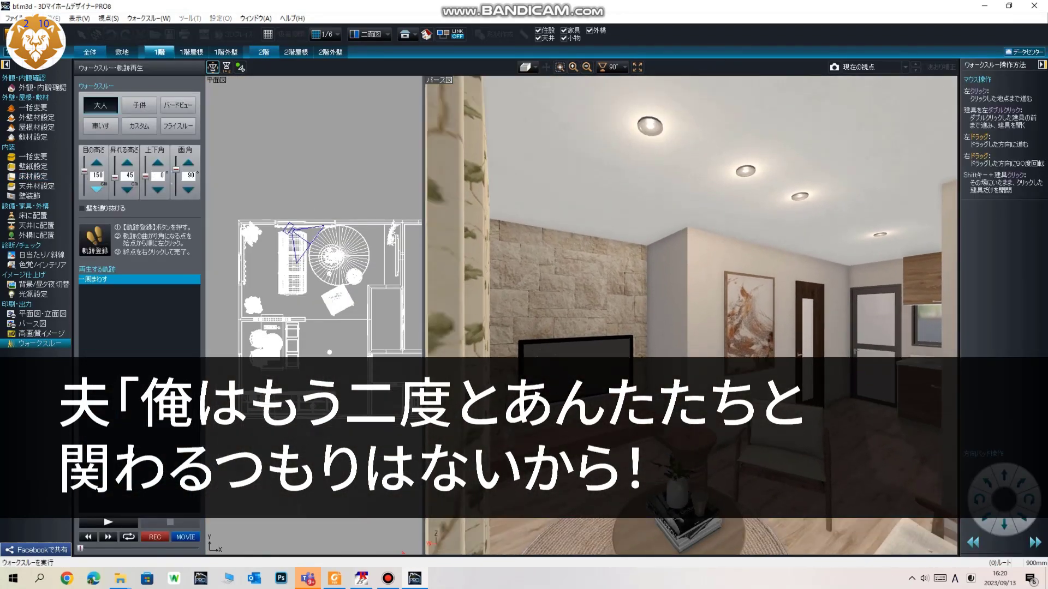
click(97, 189)
click(97, 190)
click(96, 189)
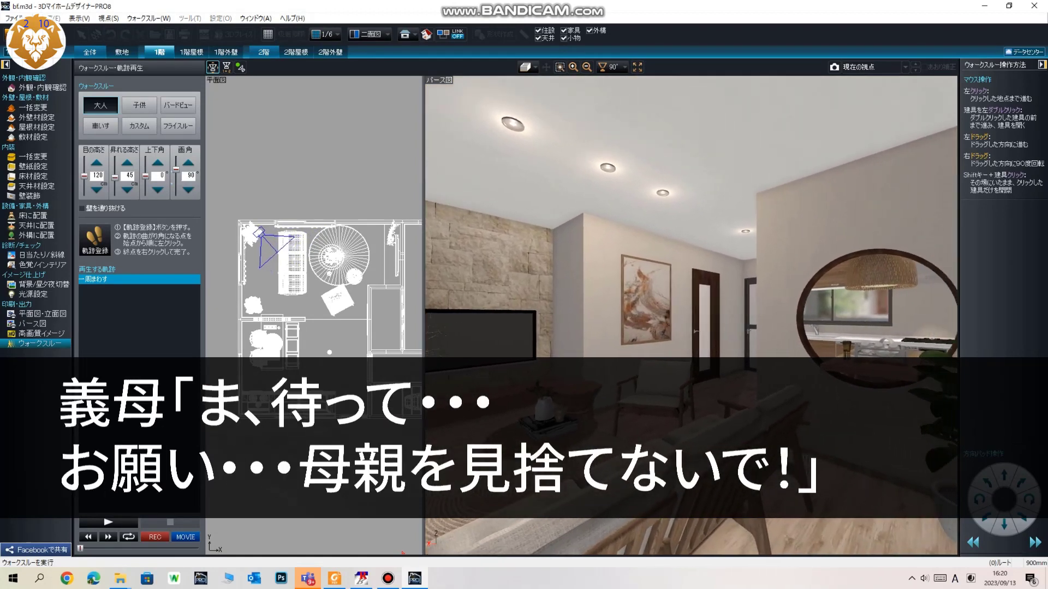
Recall the saved viewpoints 1, 2 and 3 in the walkthrough to check the living and dining areas
click(905, 67)
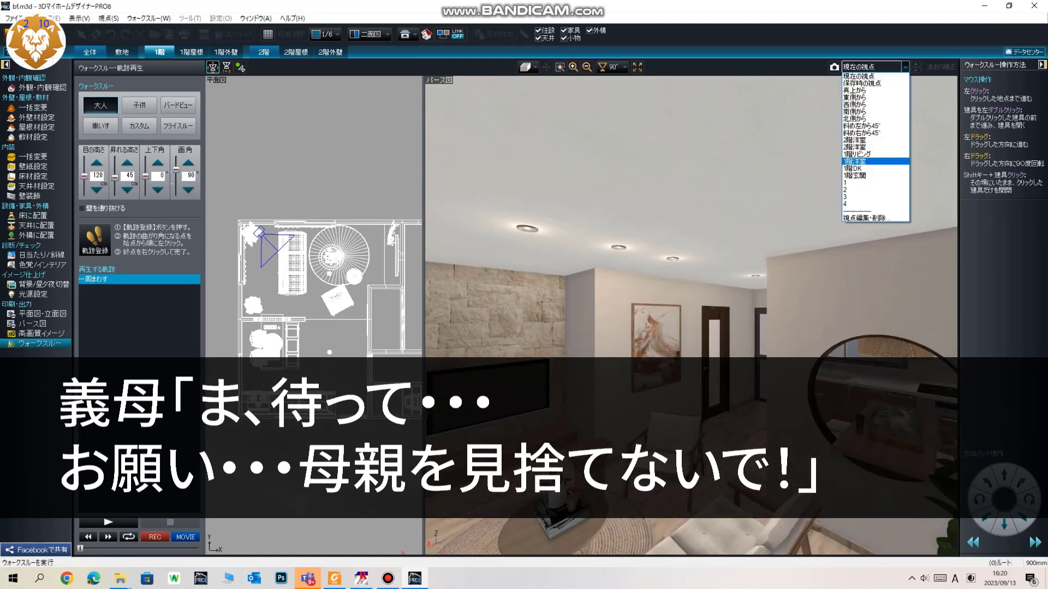
click(868, 183)
click(905, 67)
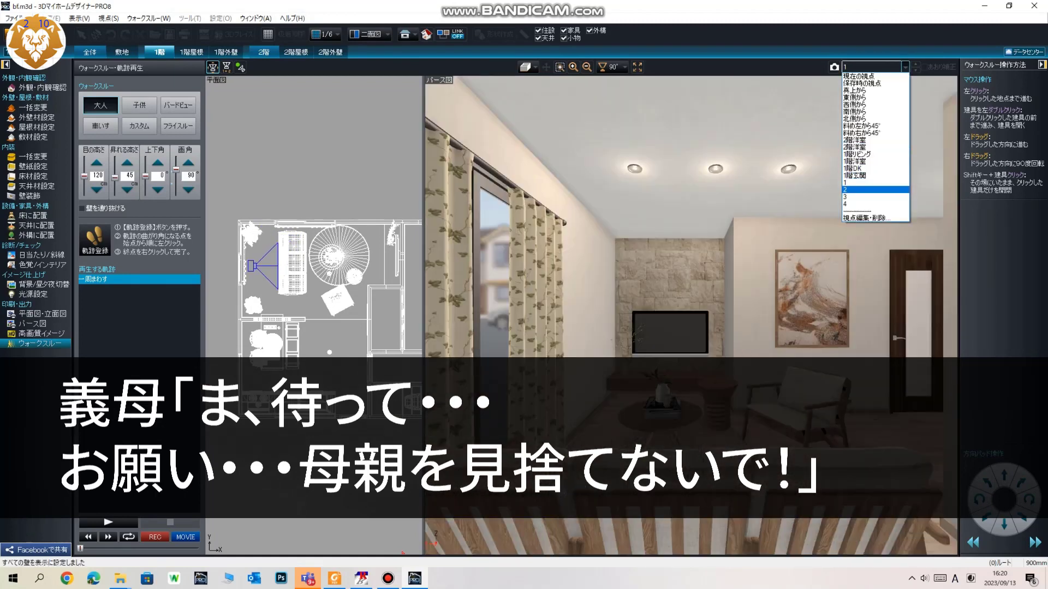
click(846, 189)
click(905, 67)
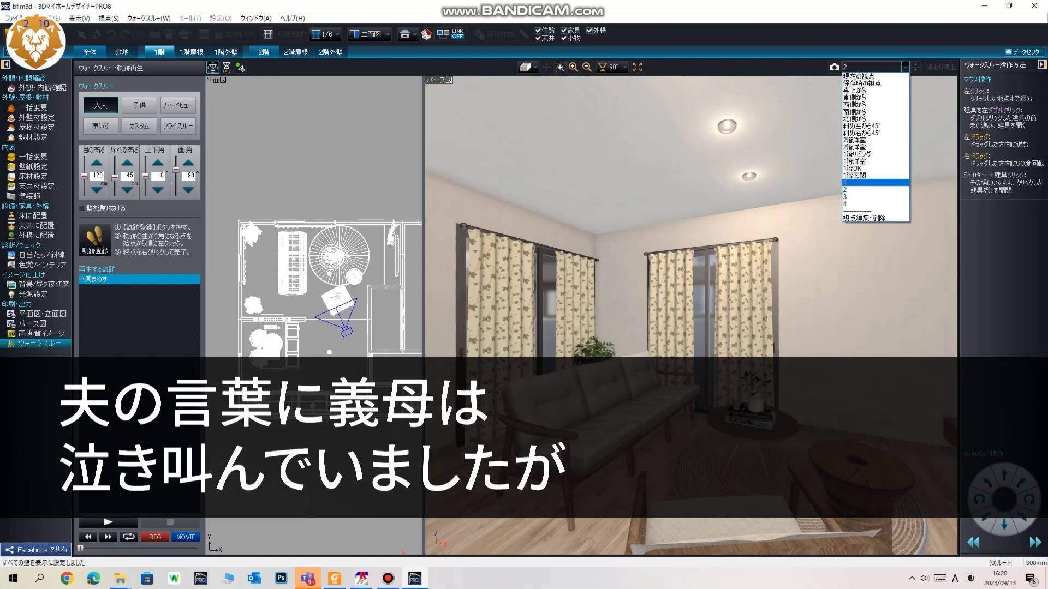
click(846, 195)
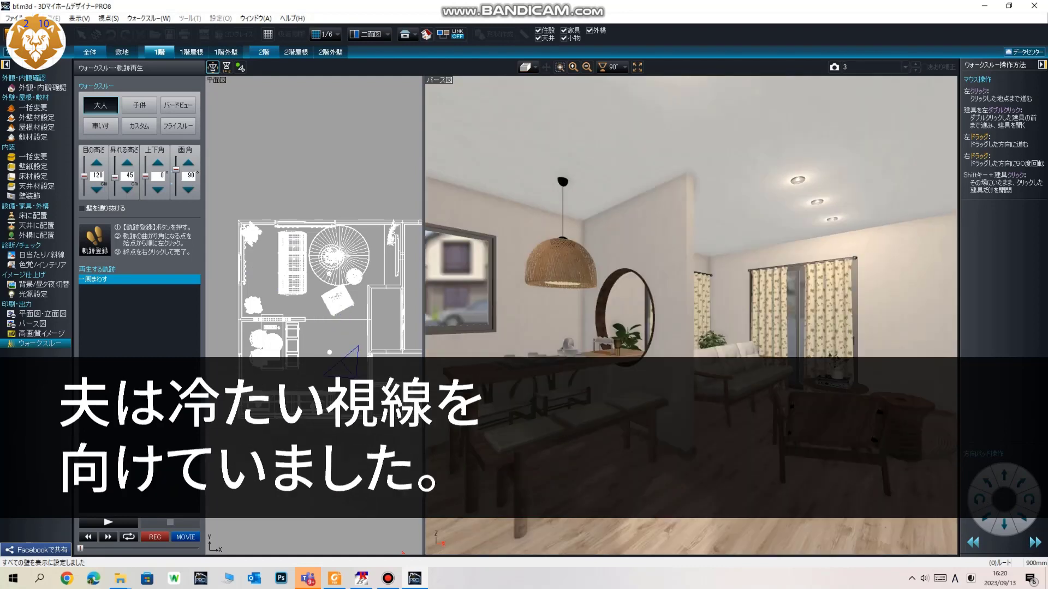
Recall saved viewpoint 4 in the walkthrough
click(905, 66)
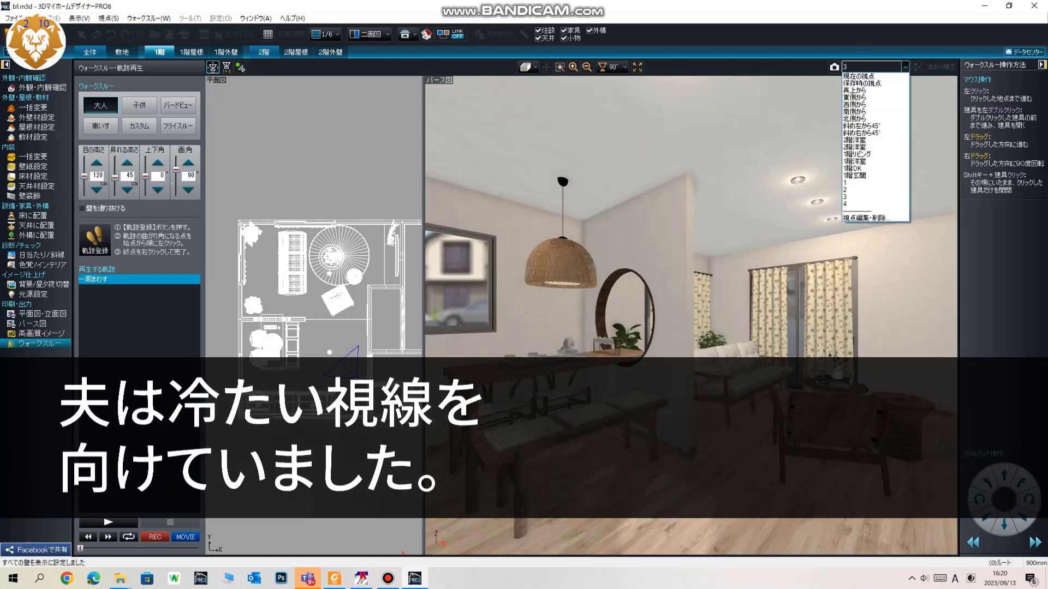
click(846, 204)
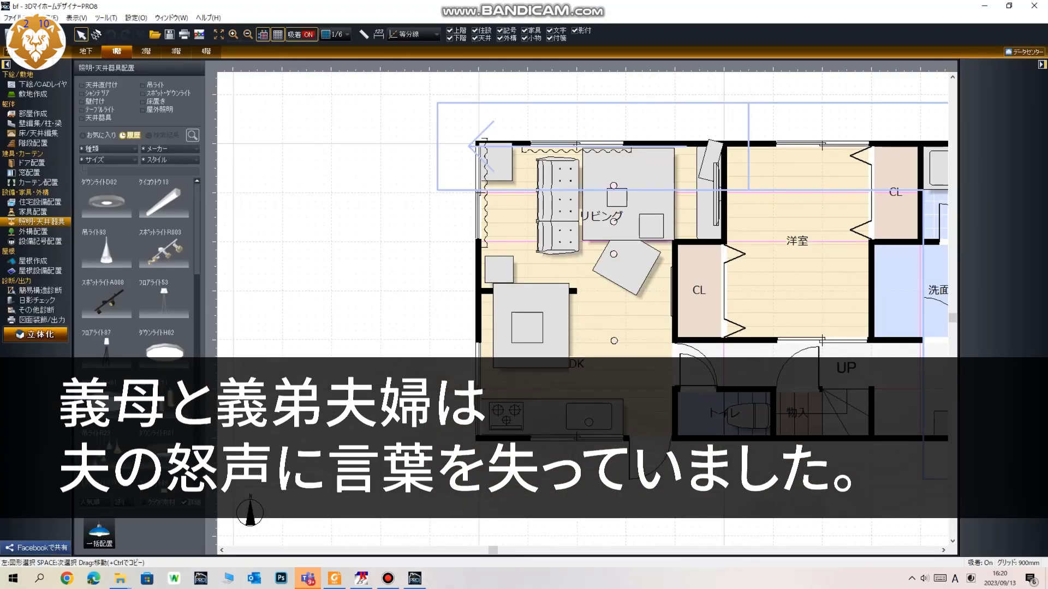
Set the height of both closet folding doors in the ground-floor 洋室 to 2000 mm
click(862, 164)
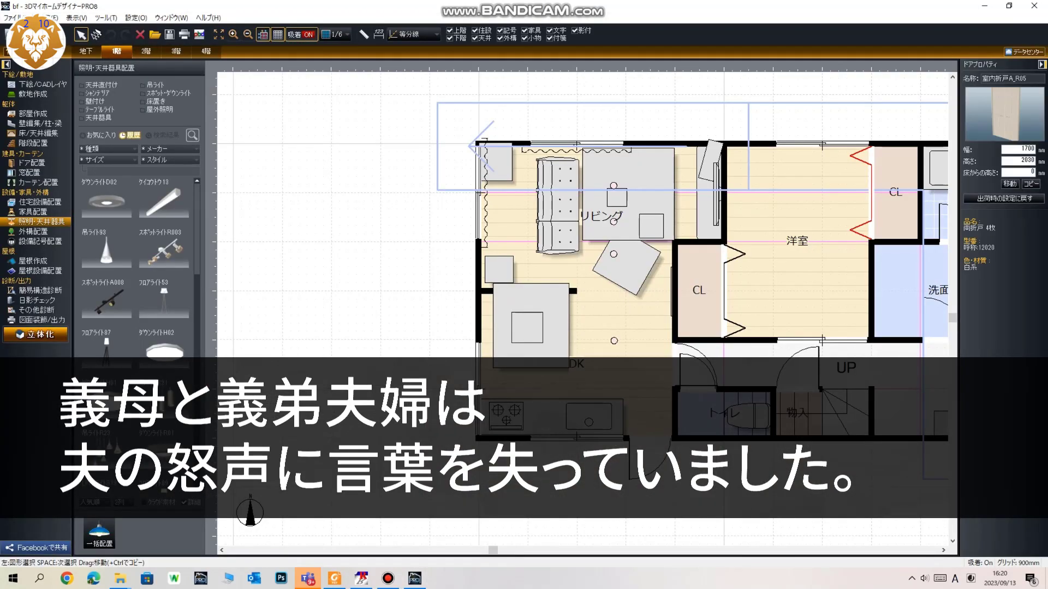
double_click(1027, 161)
text(2)
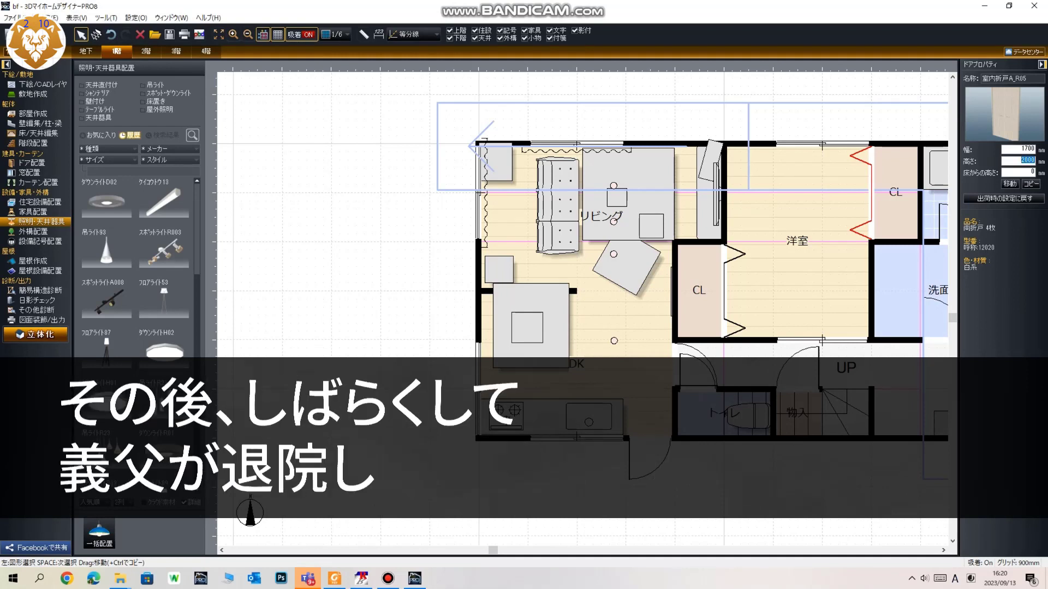
click(725, 292)
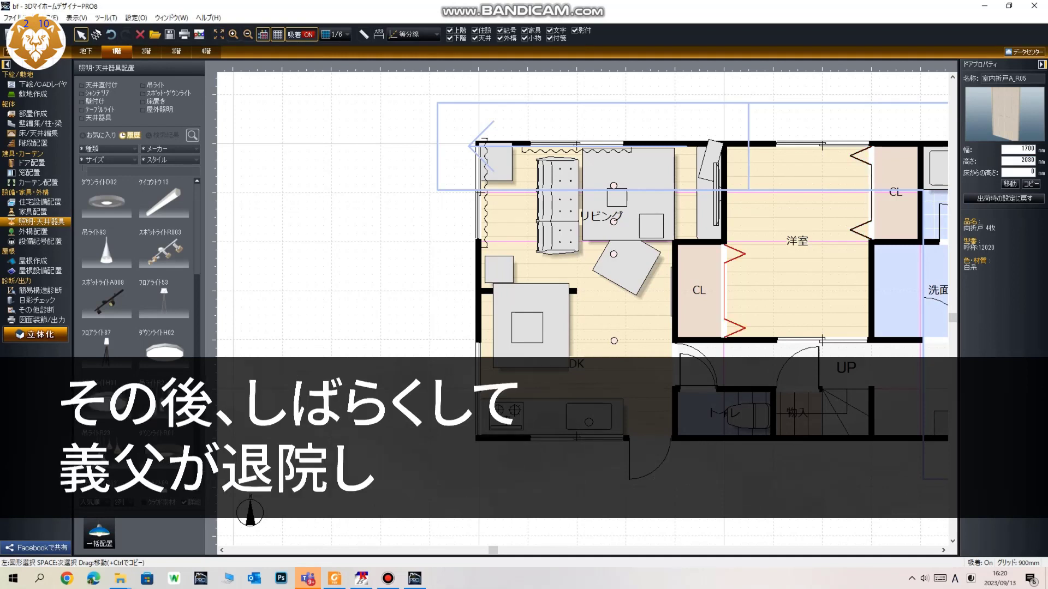
text(2000)
key(Return)
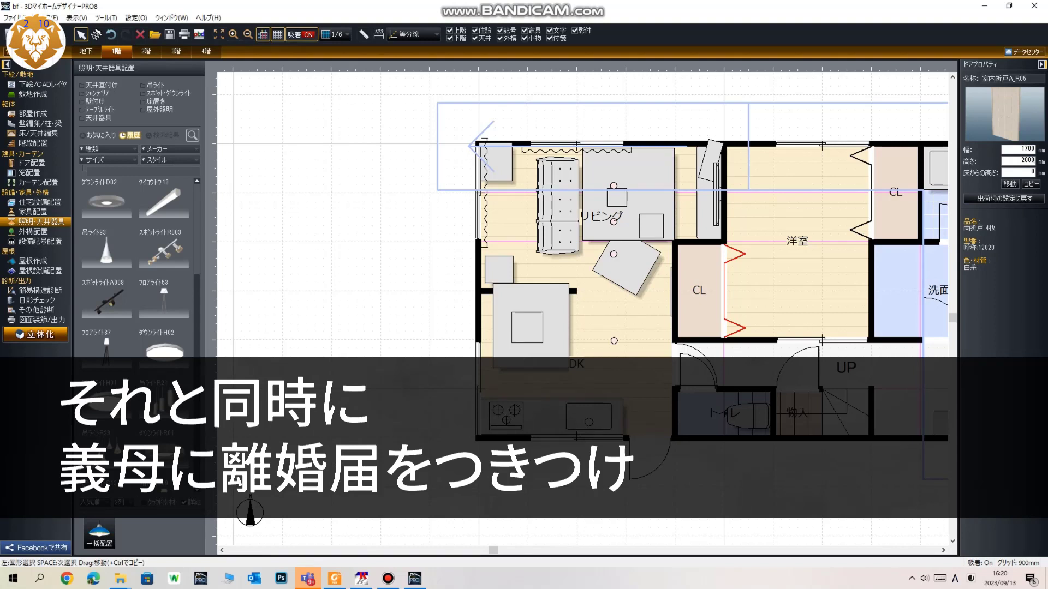
Set the height of the sliding door between the 洋室 and the hallway to 2000 mm
scroll(582, 308, right, 2)
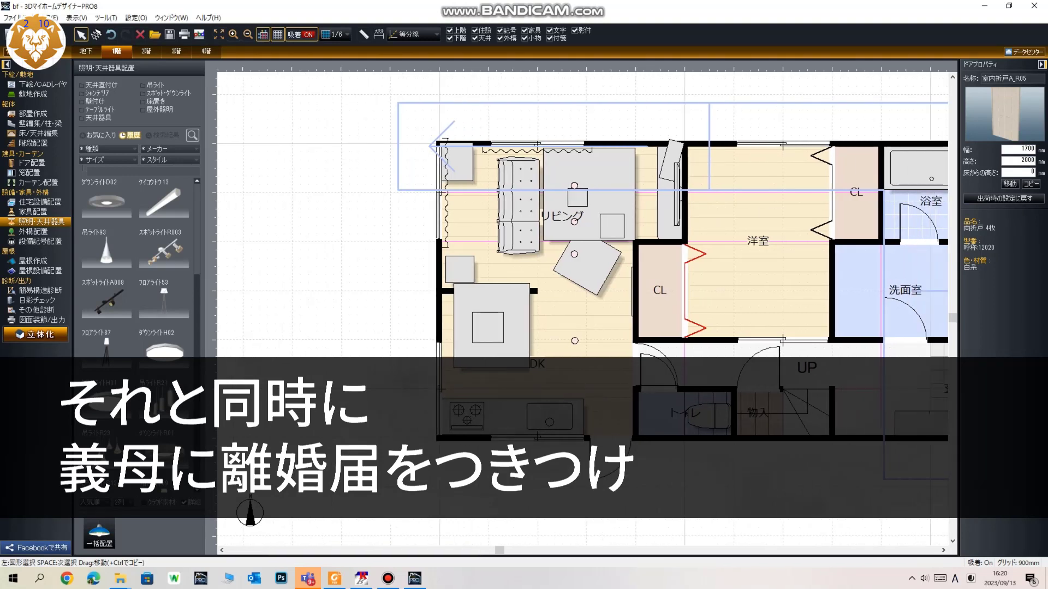
click(782, 340)
key(space)
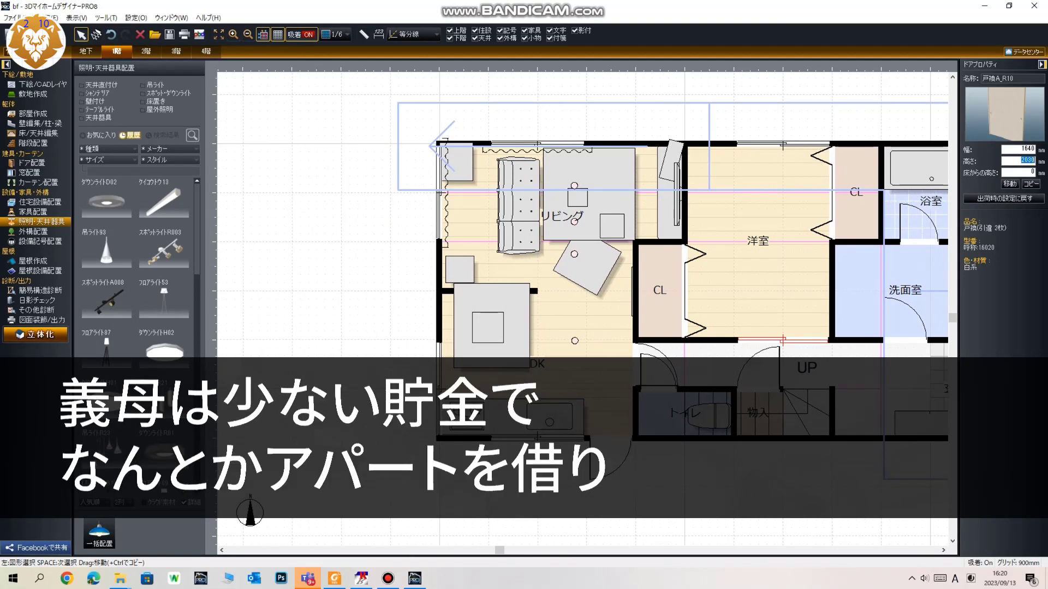
text(200)
Set the 洋室 baseboard height (幅木高) to 60 mm and turn off its ceiling moulding (廻り縁)
key(space)
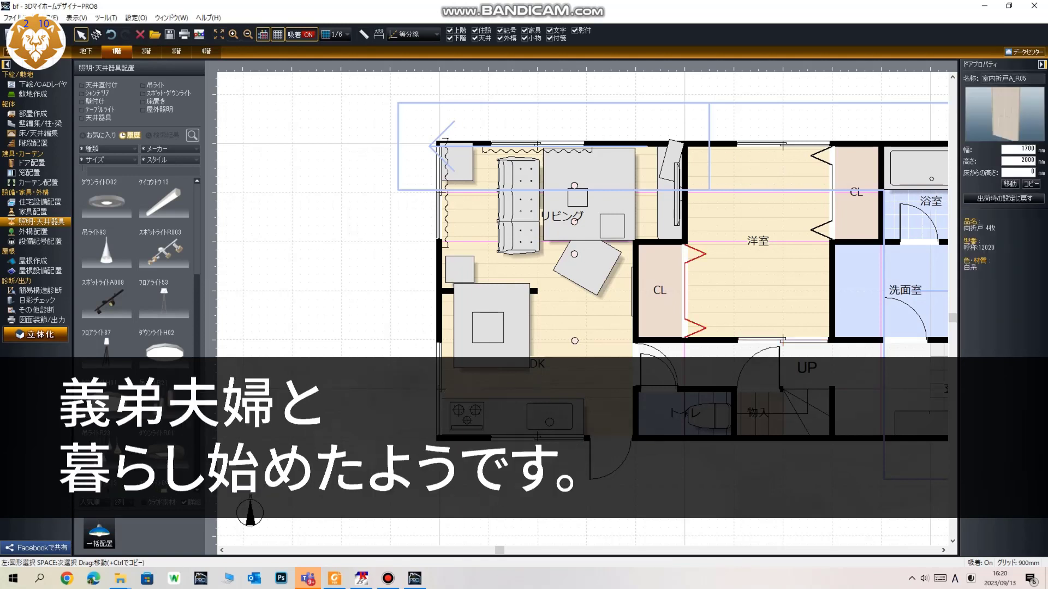
key(space)
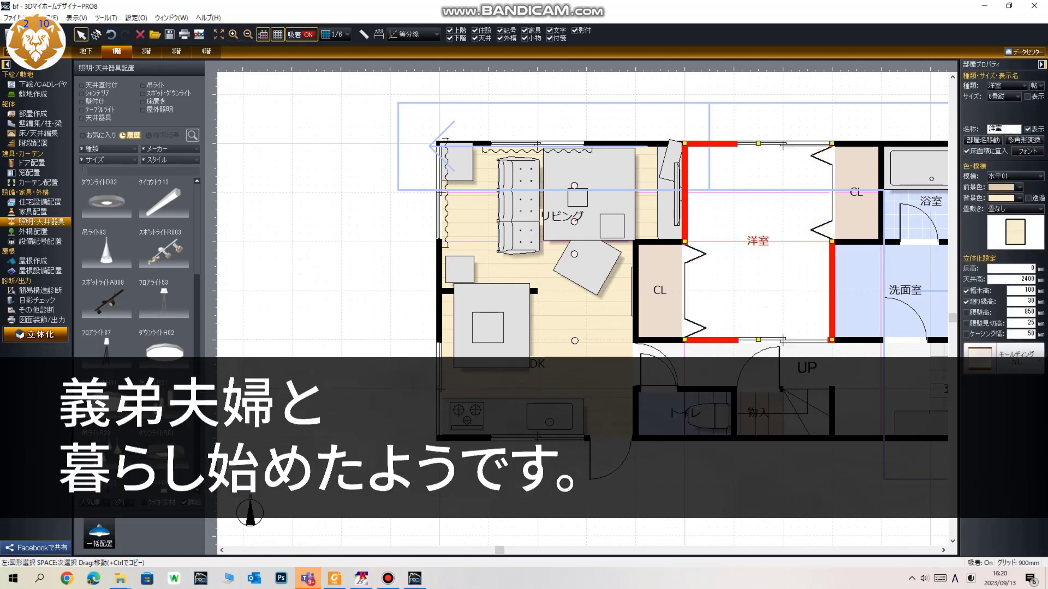
text(60)
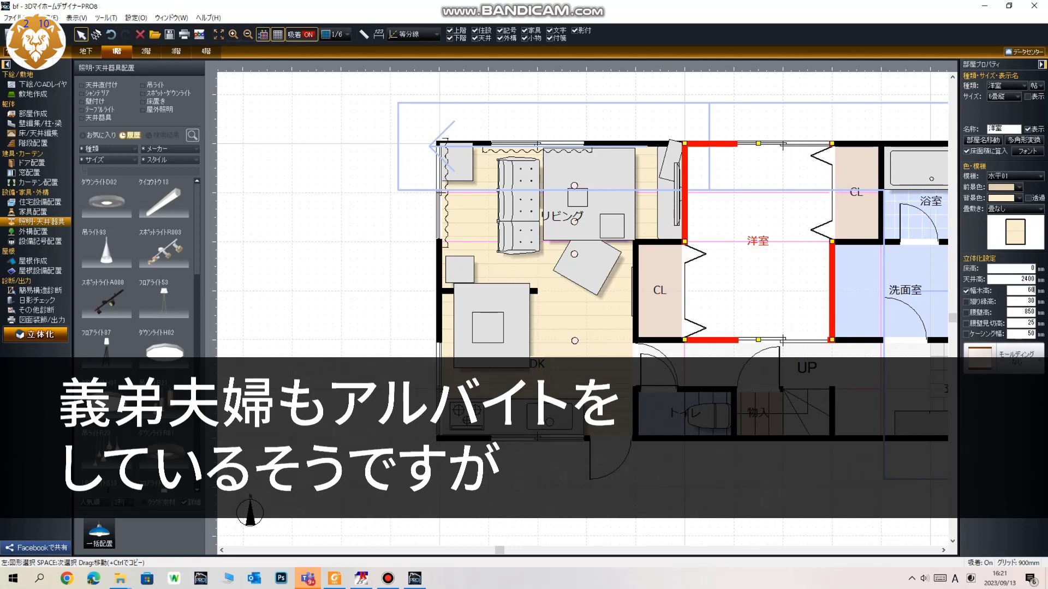
key(Escape)
middle_drag(582, 245, 544, 264)
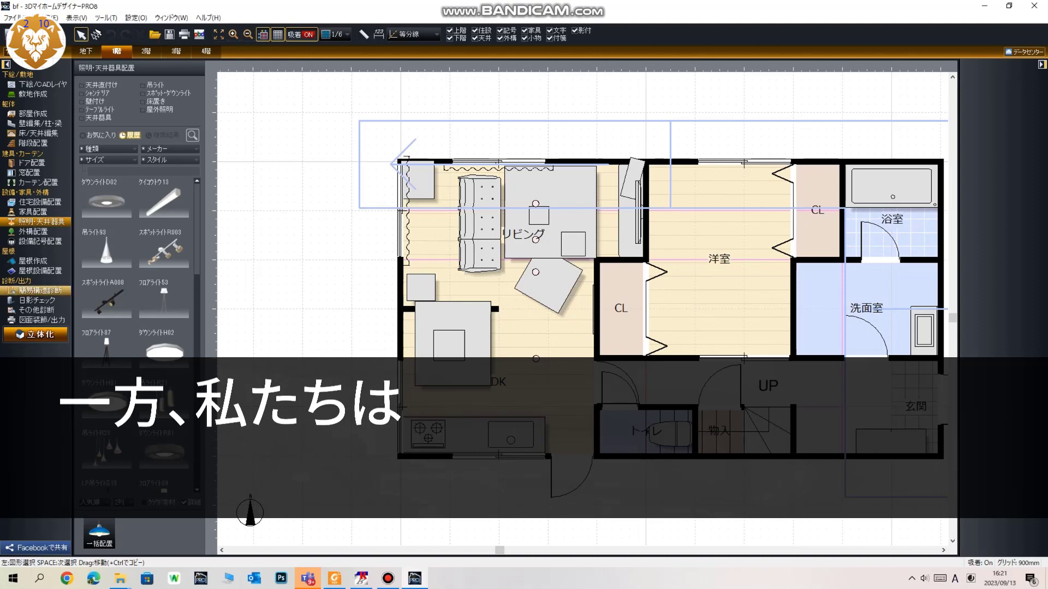
Look through the favourite parts (お気に入り) for furniture to place in the bedroom
scroll(136, 317, down, 6)
scroll(139, 267, down, 3)
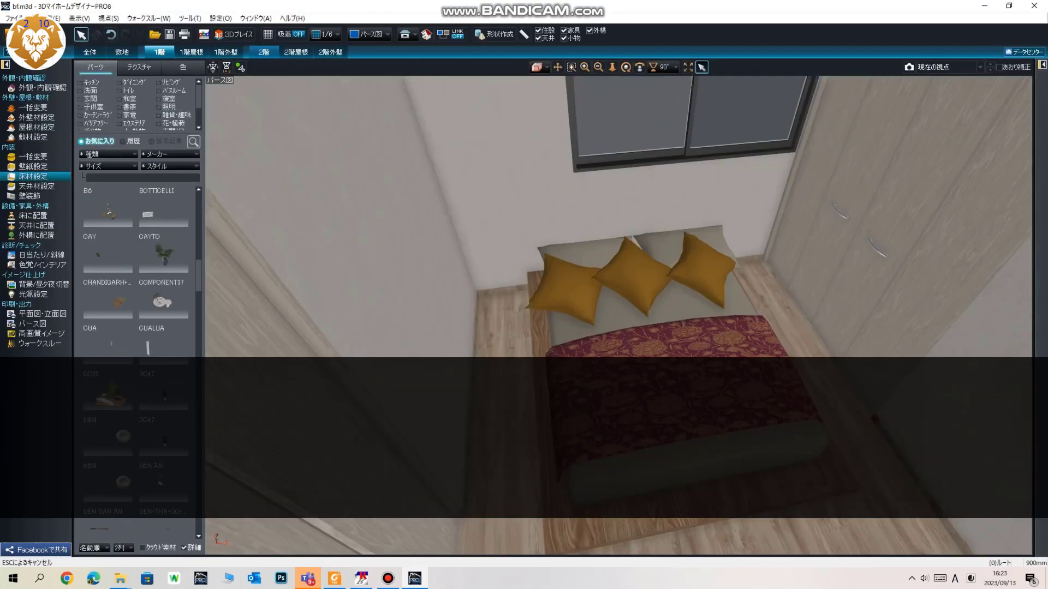
scroll(137, 306, down, 6)
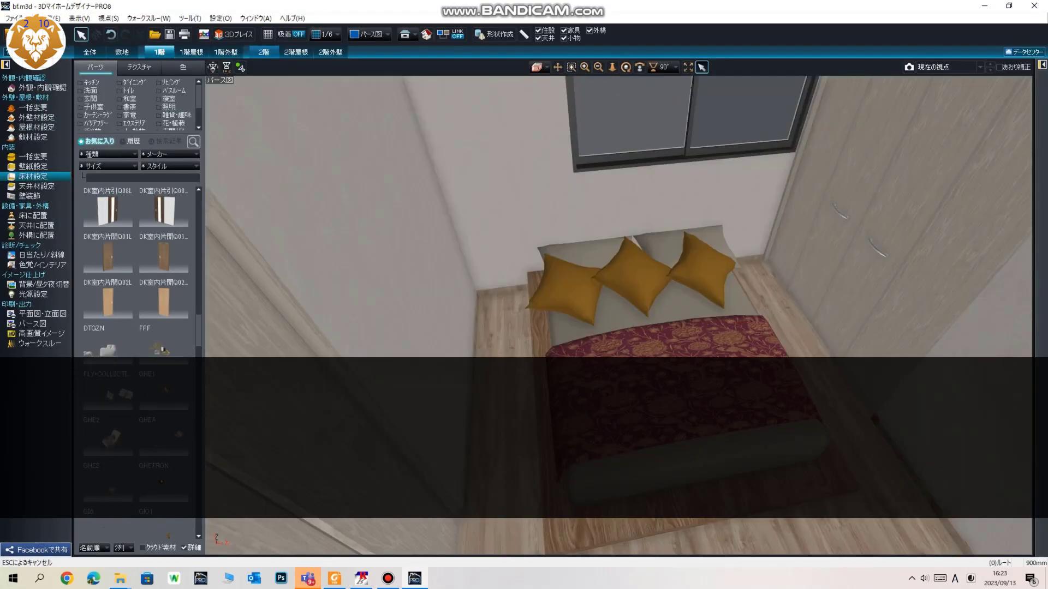
scroll(137, 305, down, 2)
scroll(136, 305, down, 8)
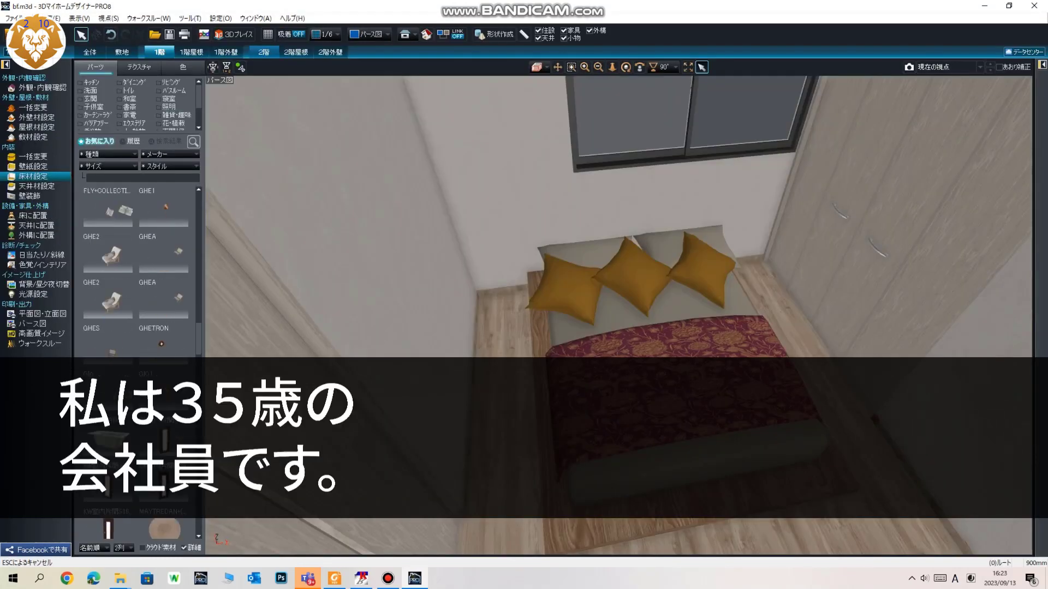
scroll(136, 306, down, 8)
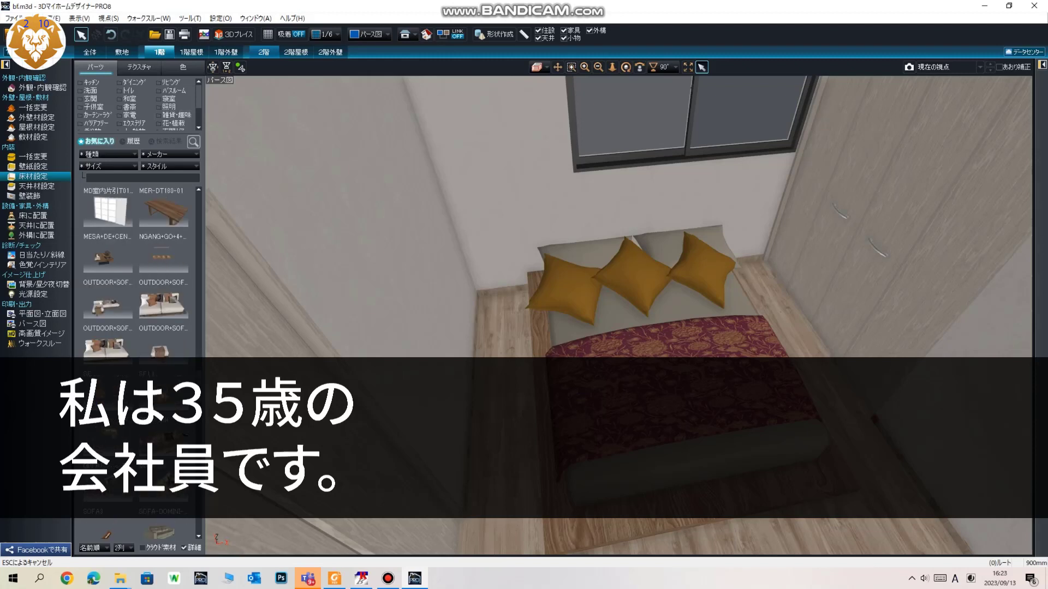
scroll(136, 305, down, 4)
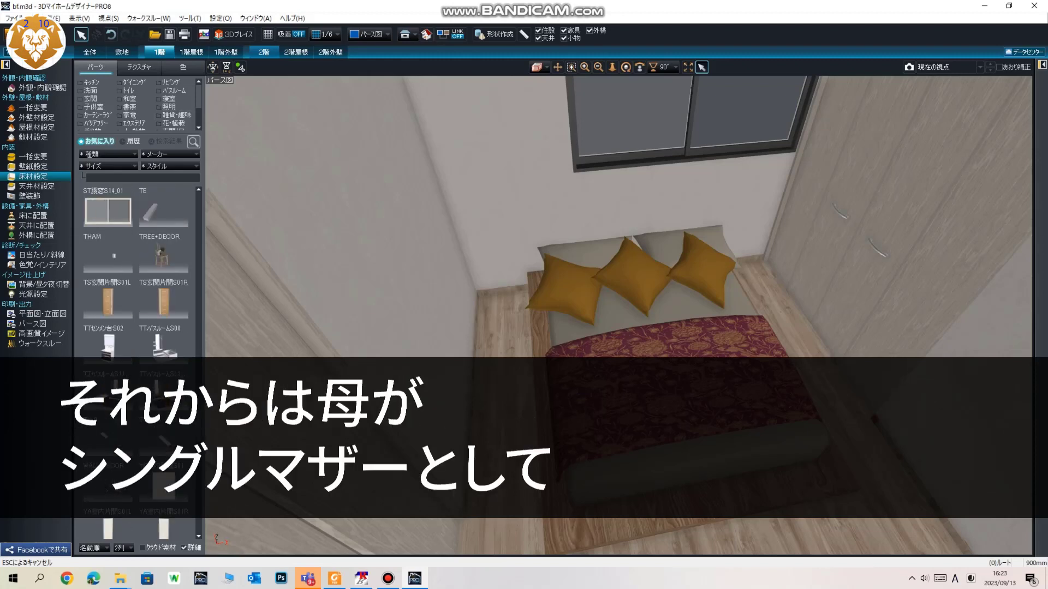
scroll(136, 305, down, 6)
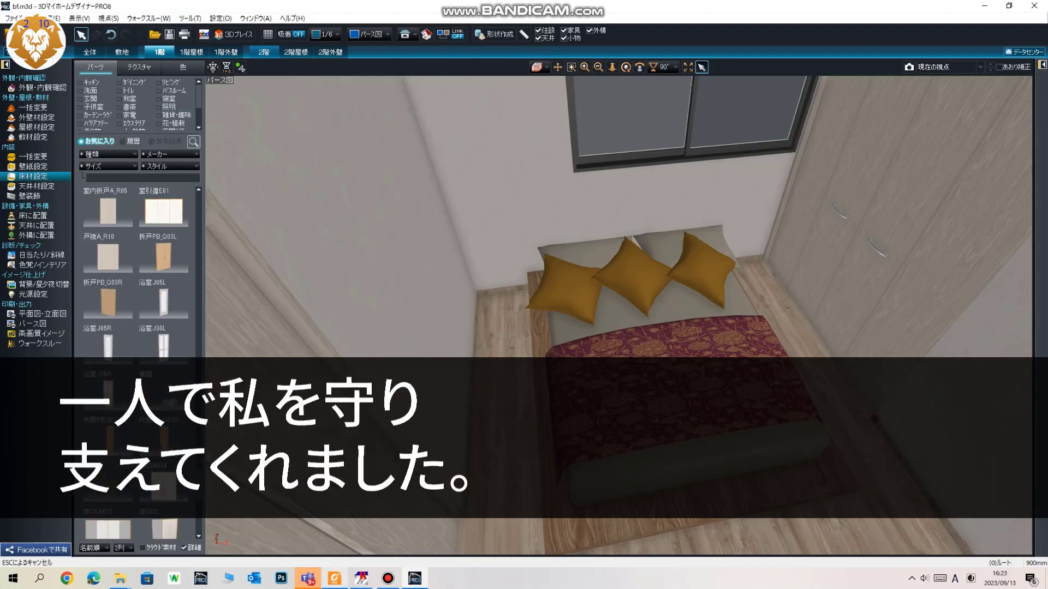
mouse_move(120, 578)
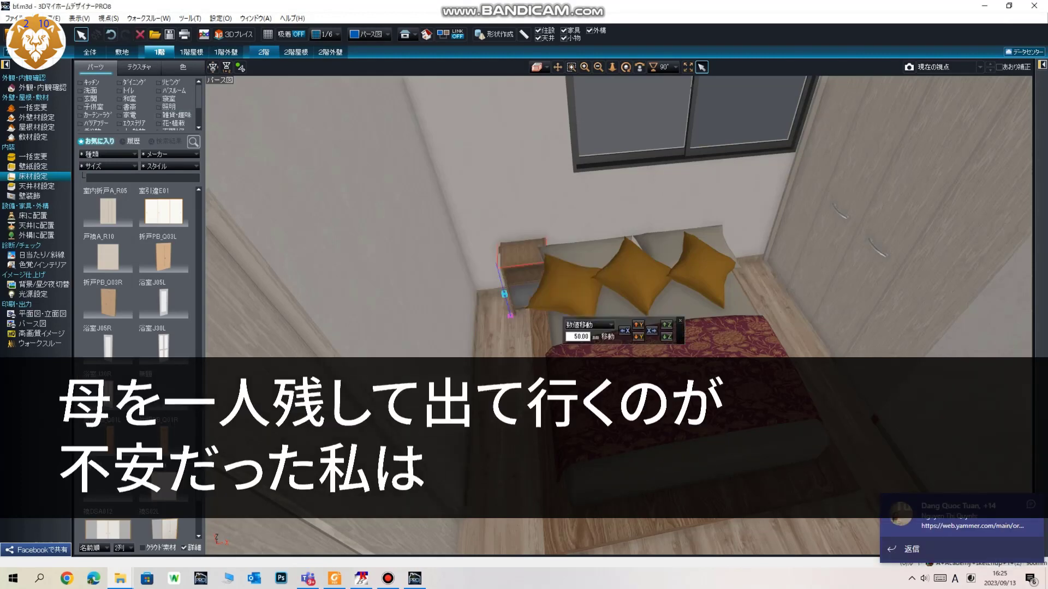
Move the wooden nightstand out of the bed into the free wall corner beside the pillows
drag(521, 255, 468, 328)
key(Down)
key(Down)
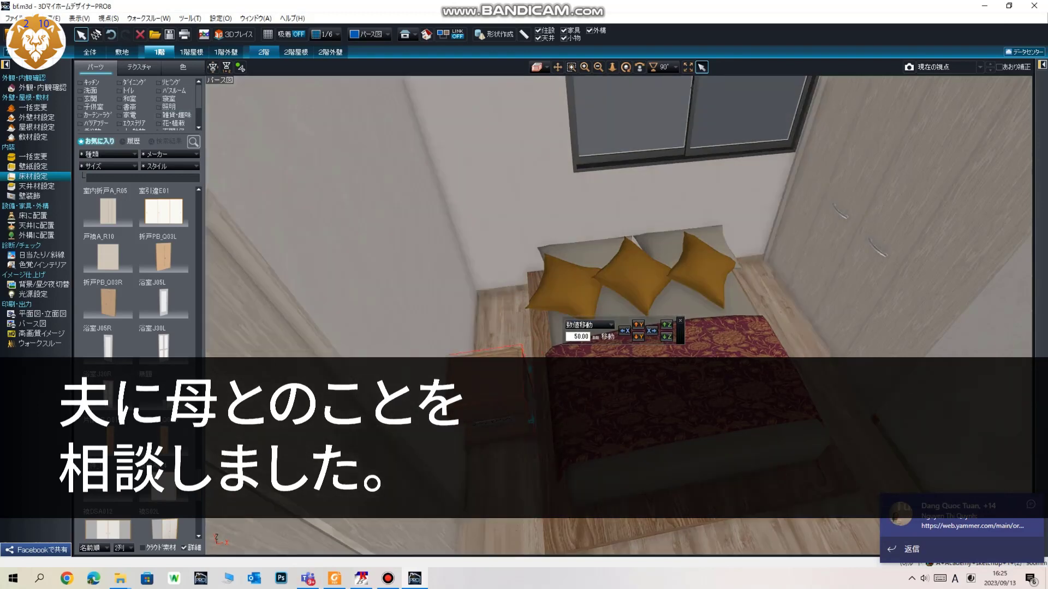
drag(489, 382, 495, 267)
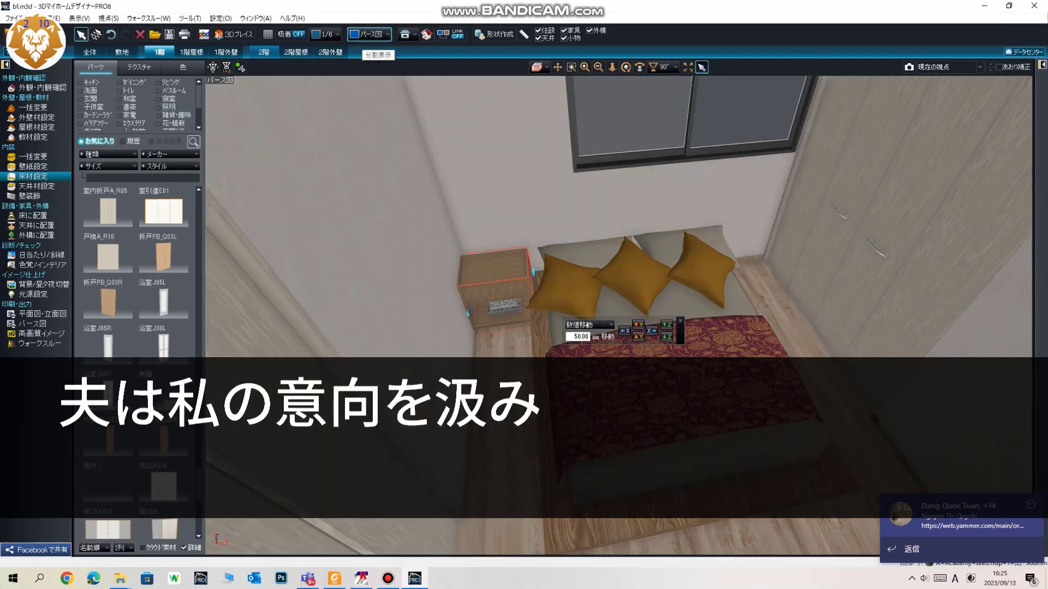
Display the plan and perspective together (二面図) and shift the nightstand towards the window wall in the plan
click(370, 34)
click(371, 63)
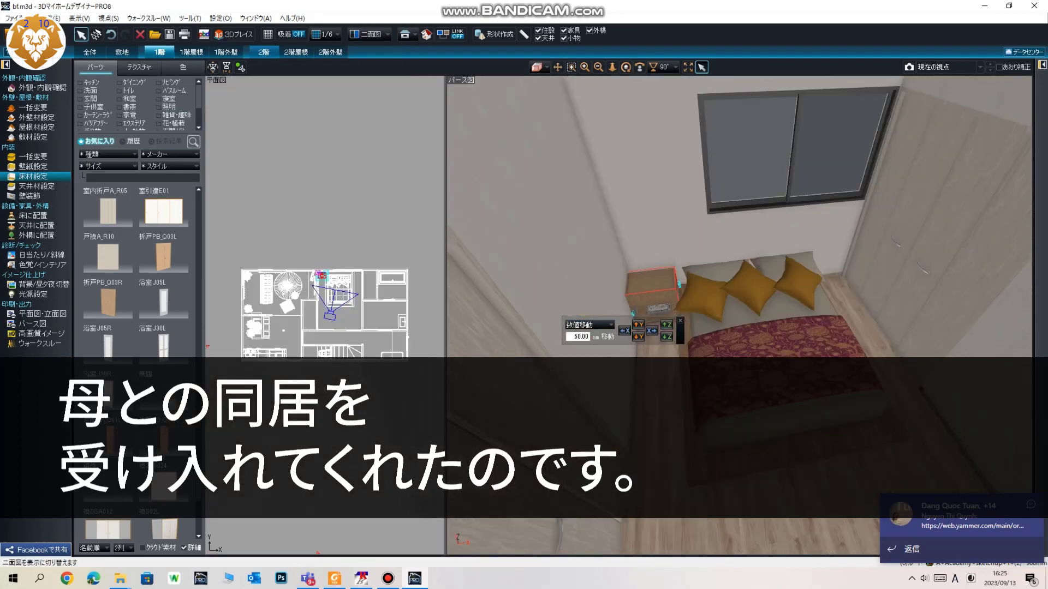
scroll(140, 328, up, 2)
scroll(324, 314, up, 7)
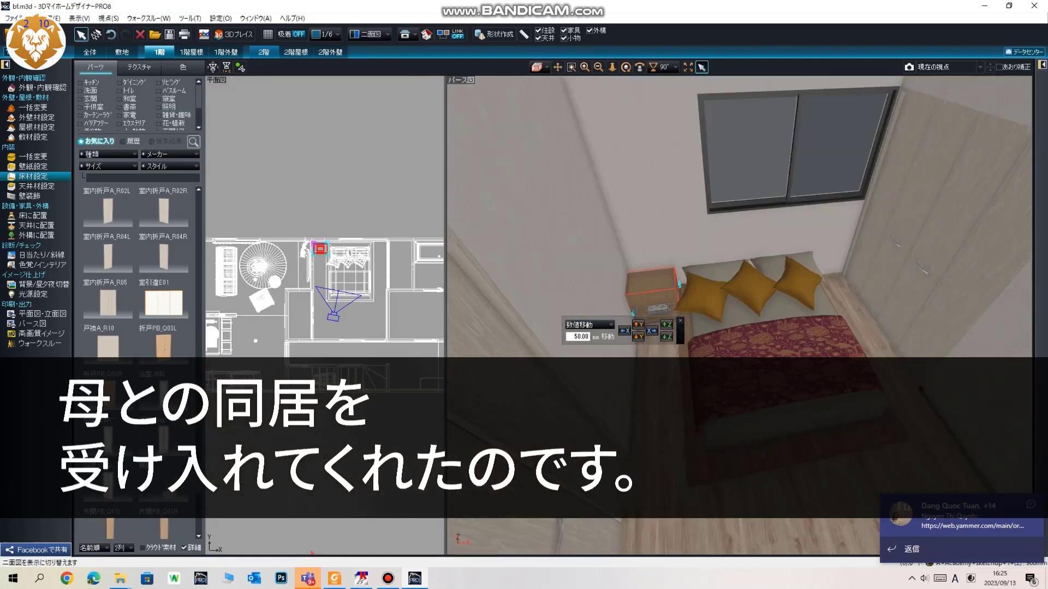
scroll(306, 164, up, 2)
middle_drag(306, 131, 319, 245)
scroll(319, 218, up, 2)
middle_drag(315, 169, 329, 294)
scroll(330, 295, up, 4)
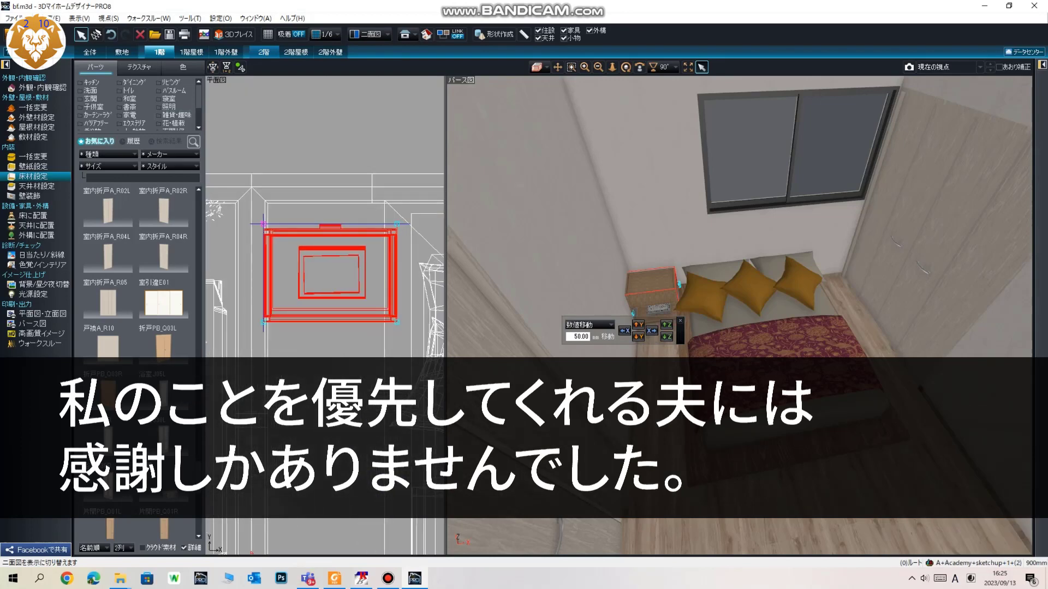
drag(331, 273, 332, 250)
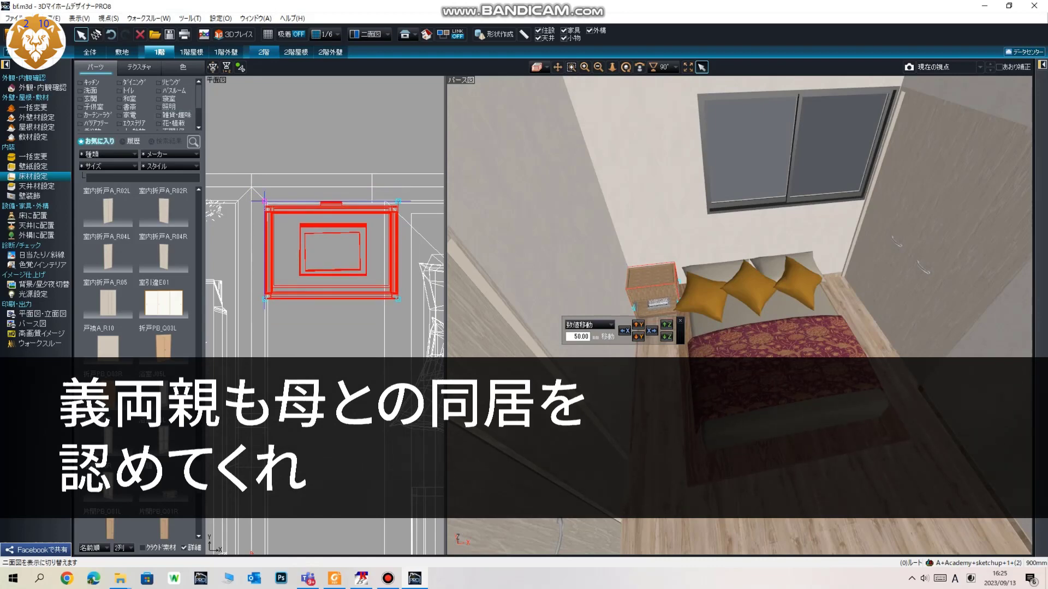
Rotate the nightstand 180° about its corner in the plan view
middle_drag(332, 250, 305, 251)
scroll(325, 315, up, 2)
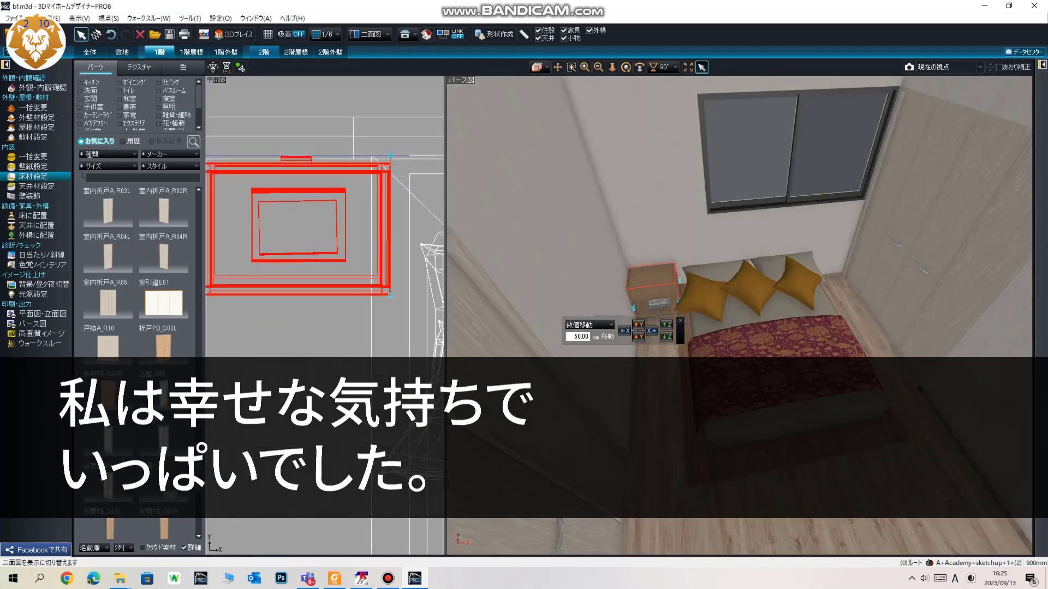
drag(390, 156, 107, 319)
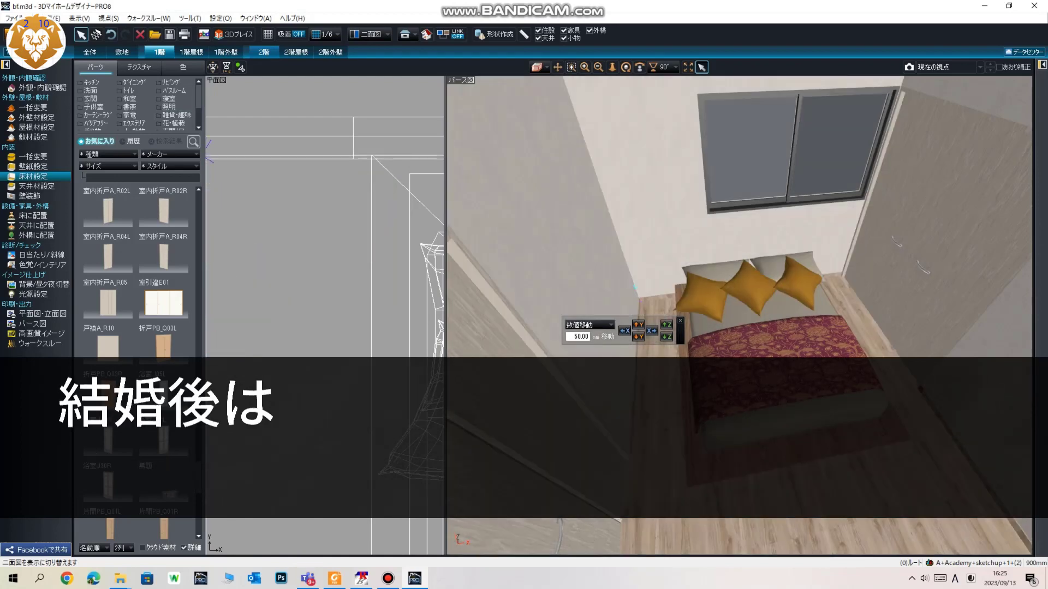
middle_drag(262, 262, 404, 388)
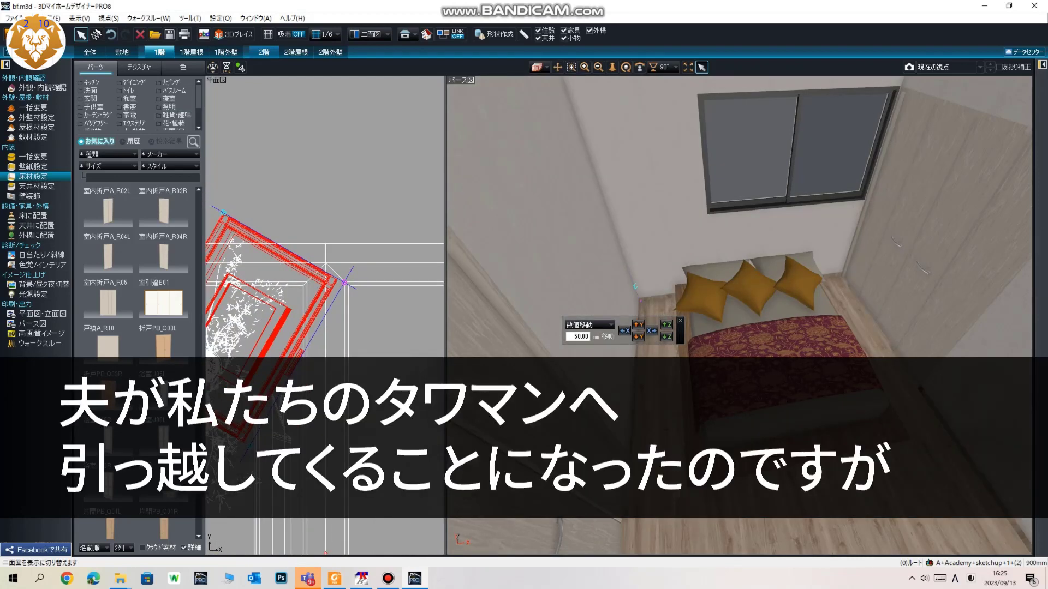
drag(224, 213, 344, 143)
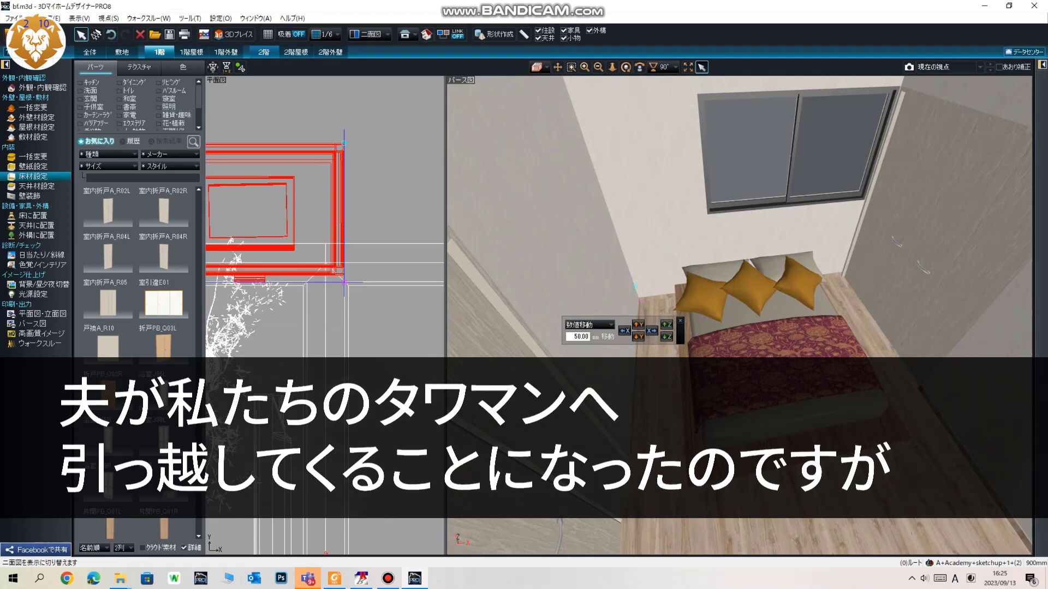
Move the rotated nightstand back inside the 洋室, beside the head of the bed
scroll(344, 282, down, 2)
click(382, 330)
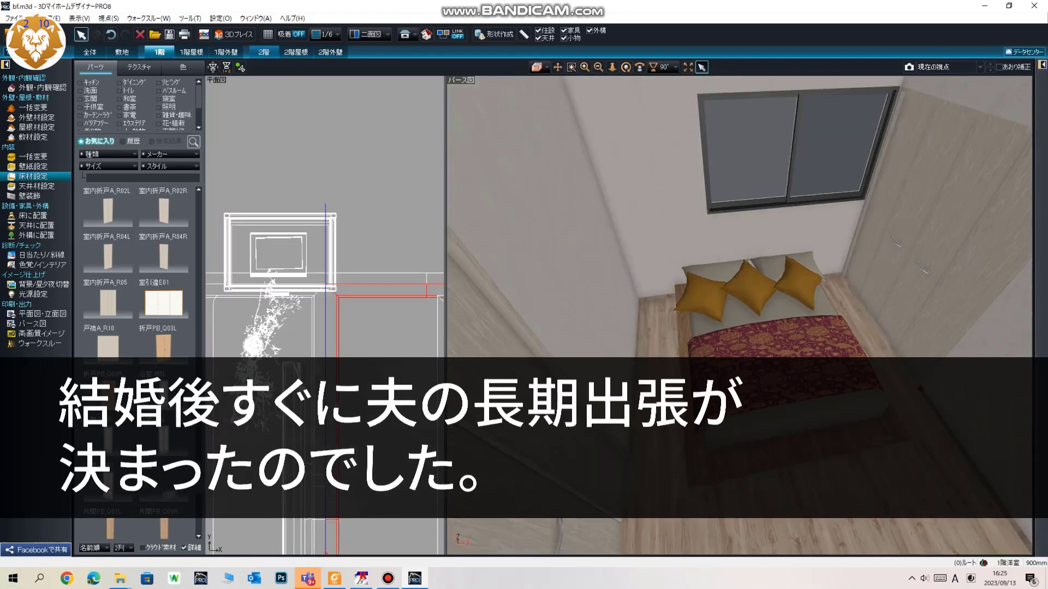
click(278, 255)
drag(278, 255, 380, 359)
Align the nightstand precisely with the inner wall corner of the 洋室 in the plan
scroll(388, 327, up, 2)
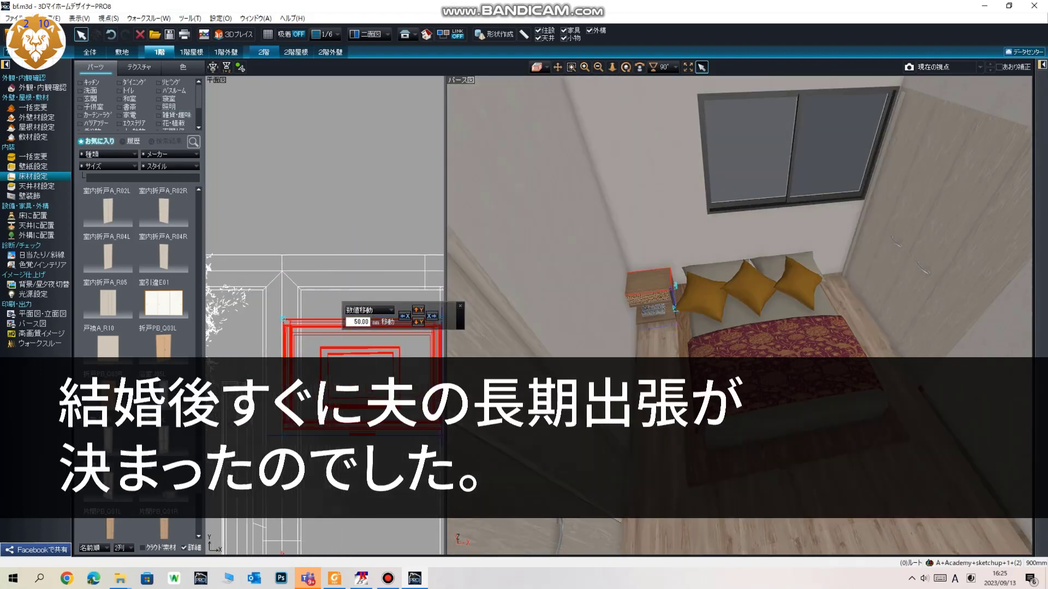
middle_drag(382, 355, 309, 324)
drag(304, 349, 320, 312)
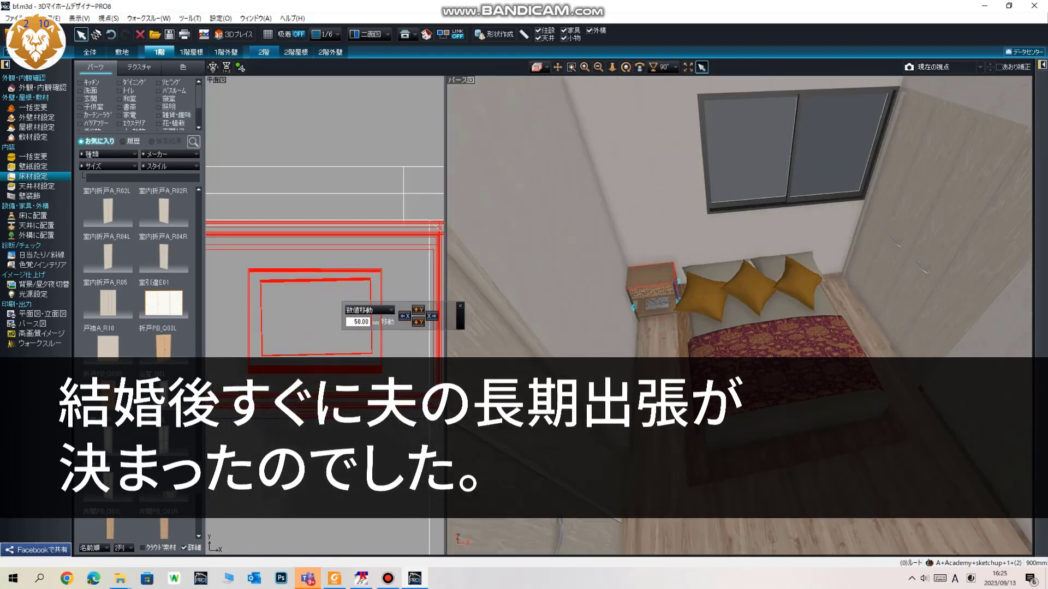
scroll(324, 314, up, 3)
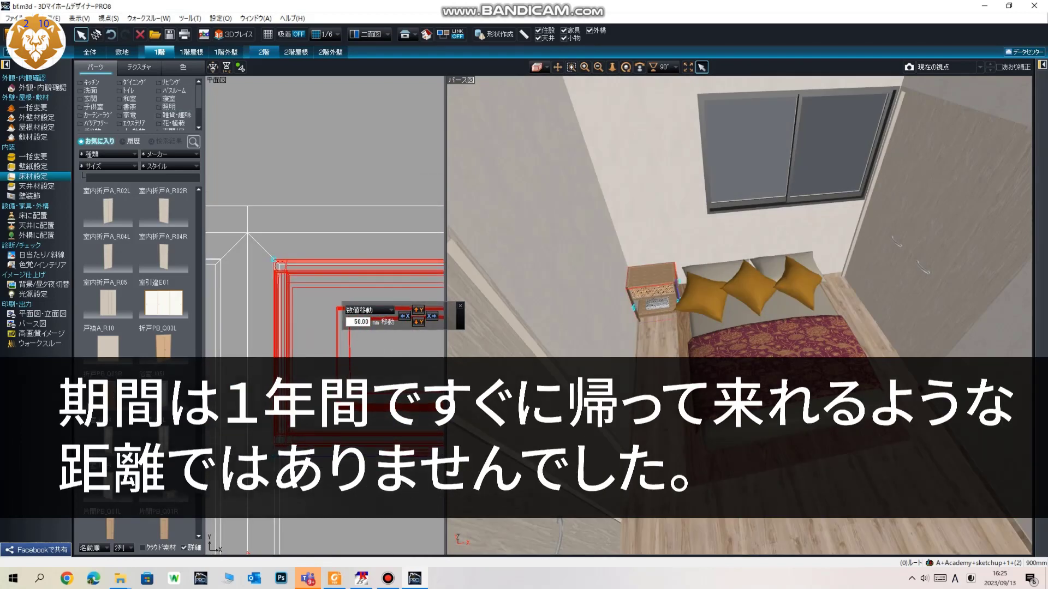
scroll(325, 314, up, 3)
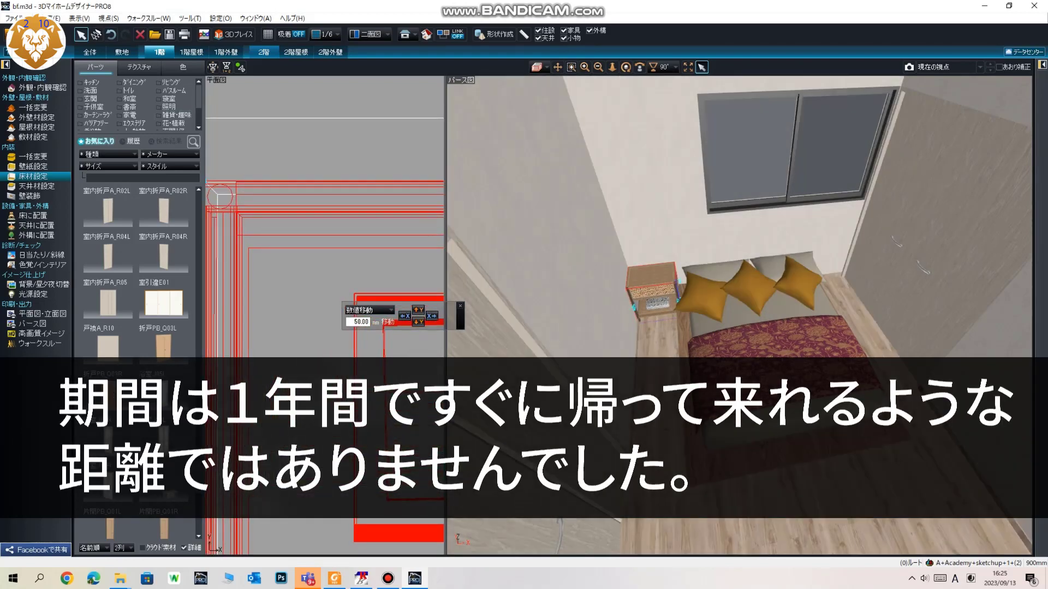
middle_drag(324, 314, 399, 343)
drag(398, 343, 401, 341)
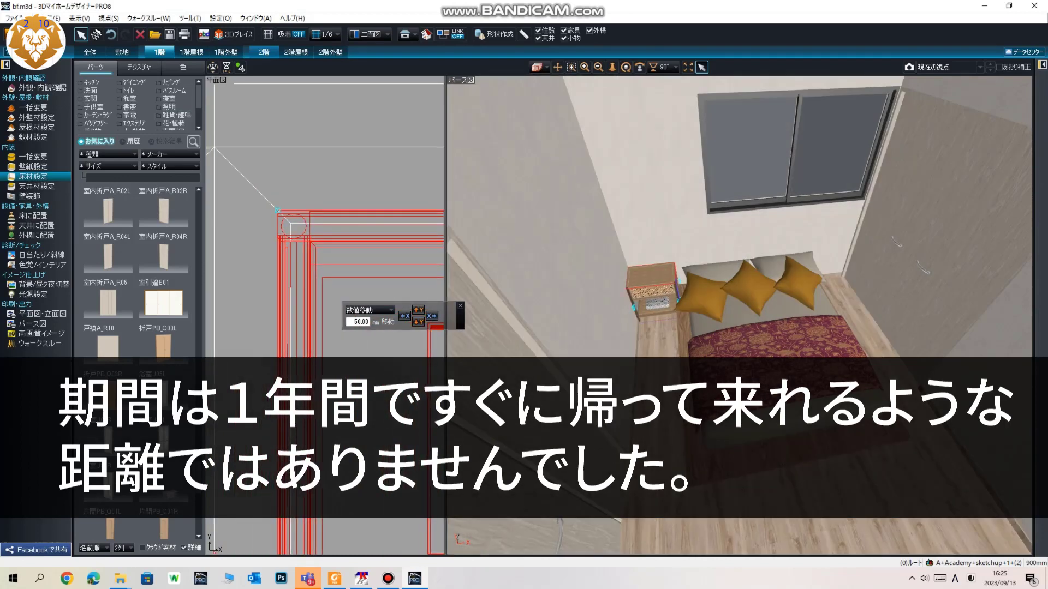
Delete the nightstand standing beside the head of the bed
scroll(324, 314, down, 3)
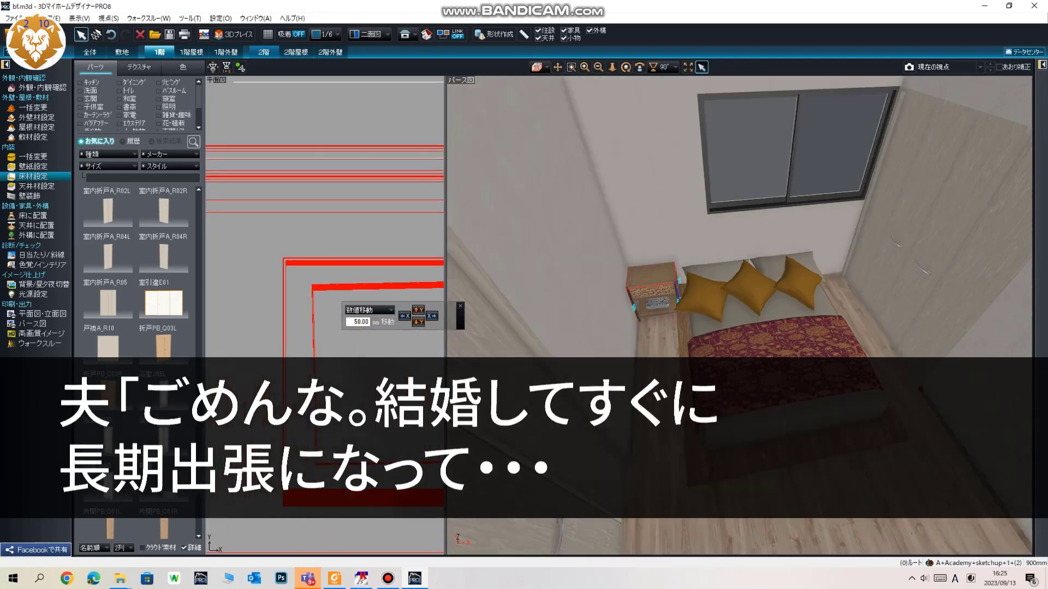
middle_drag(407, 338, 263, 312)
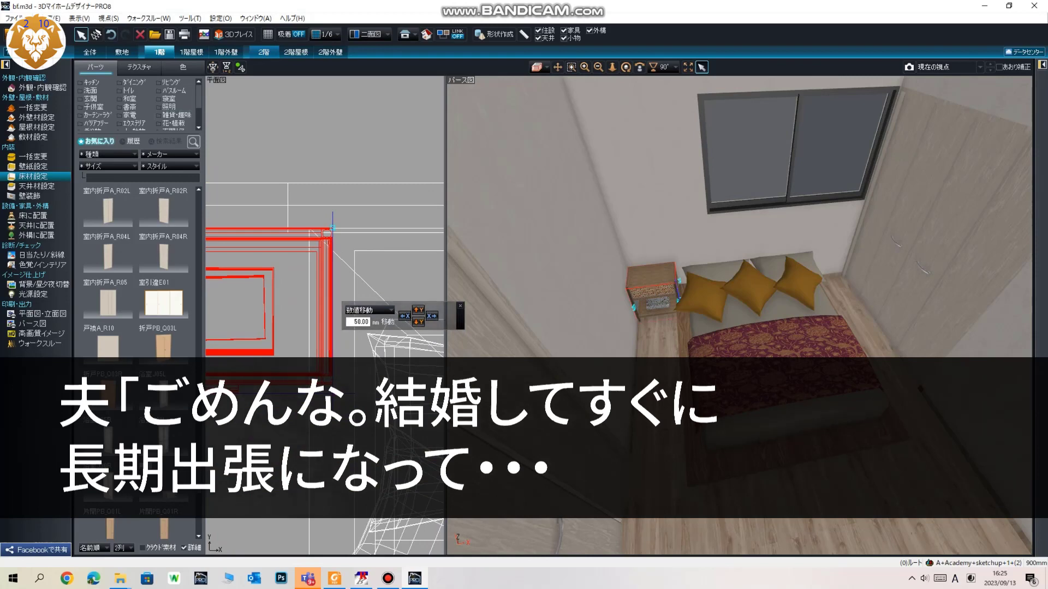
click(404, 358)
key(Right)
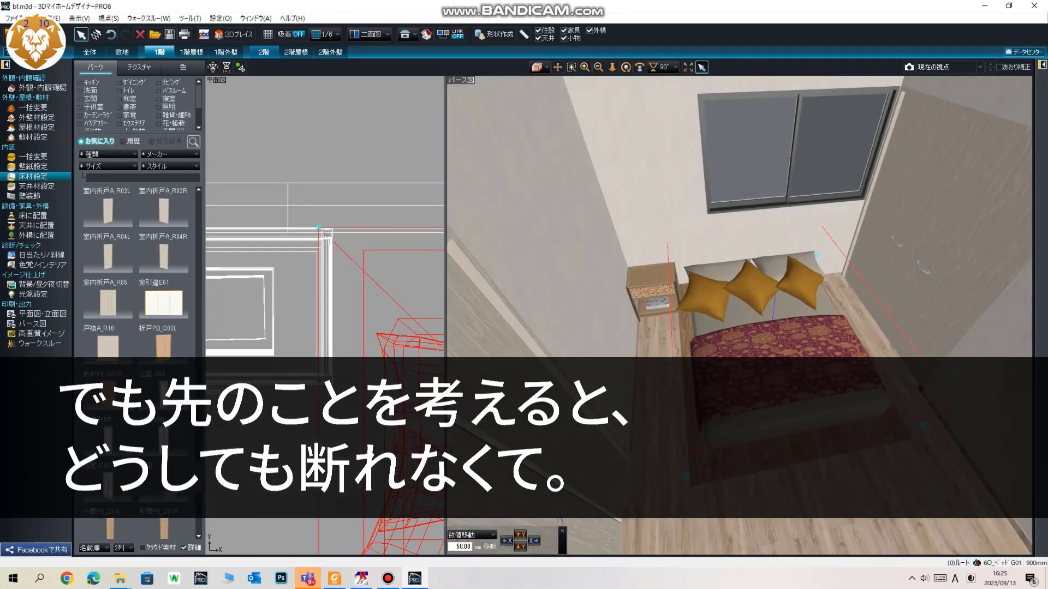
scroll(740, 316, up, 7)
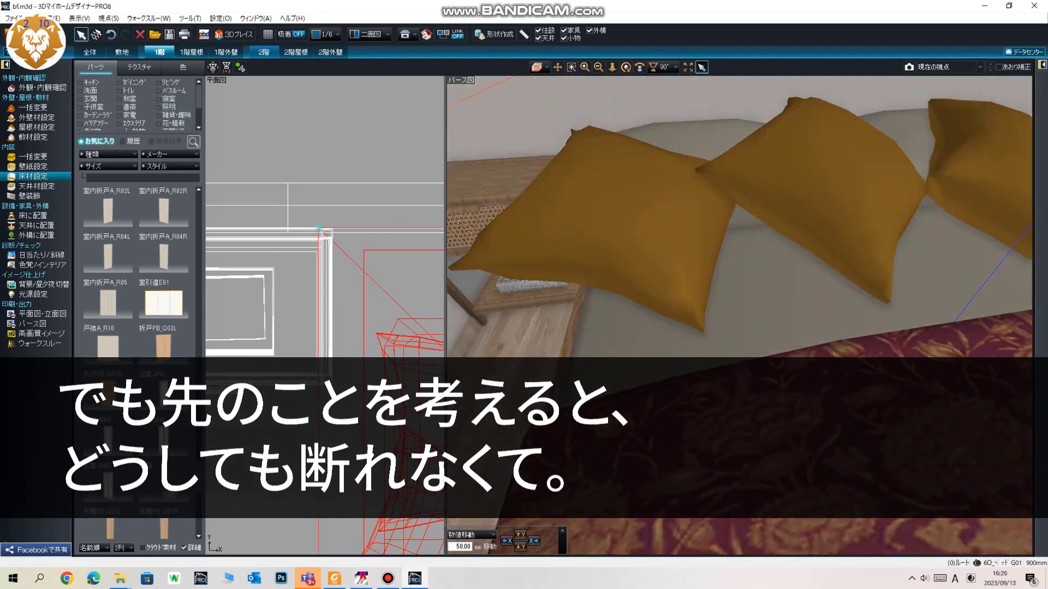
scroll(585, 265, down, 10)
click(586, 266)
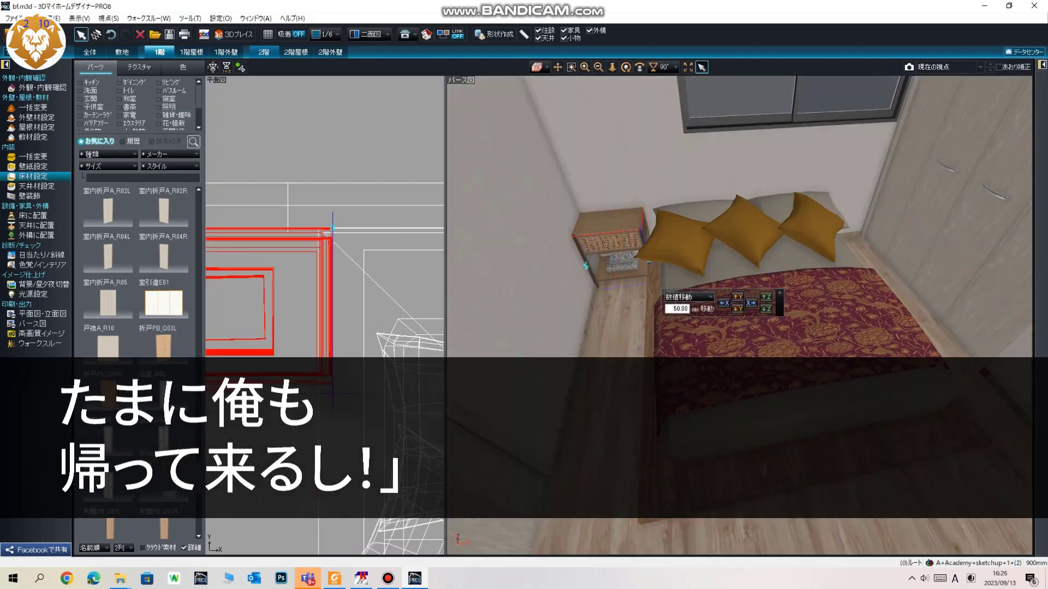
key(Delete)
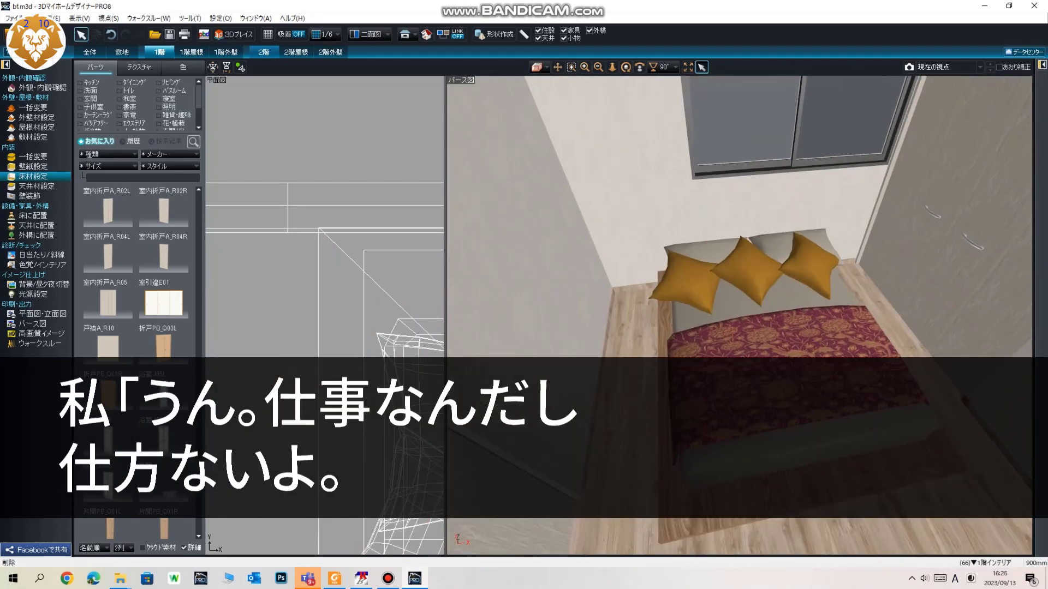
Examine the bedroom from a lower viewpoint and look through the favourite and recently used textures
click(626, 66)
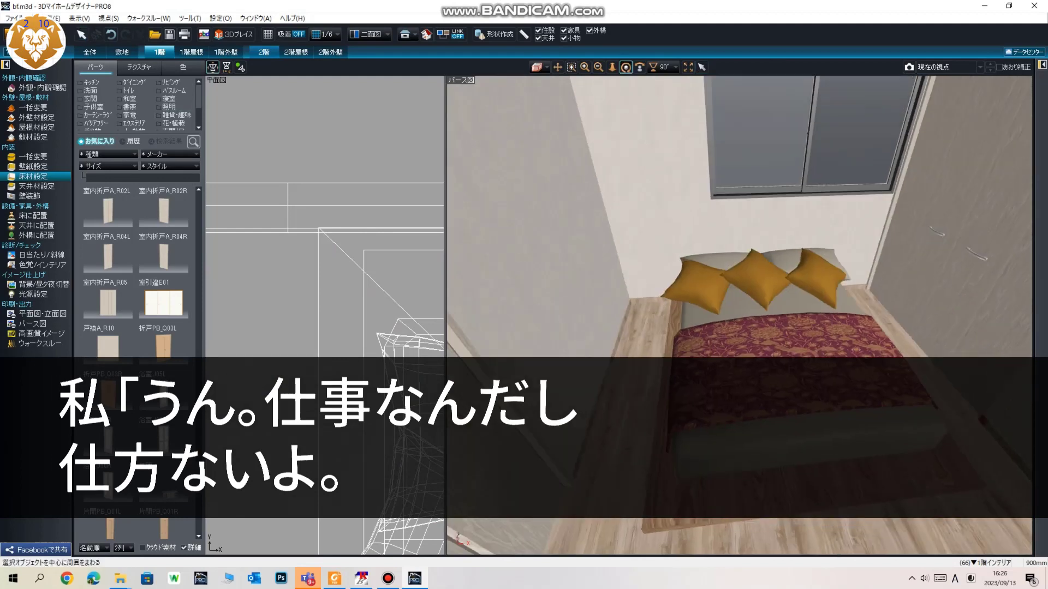
drag(742, 350, 709, 343)
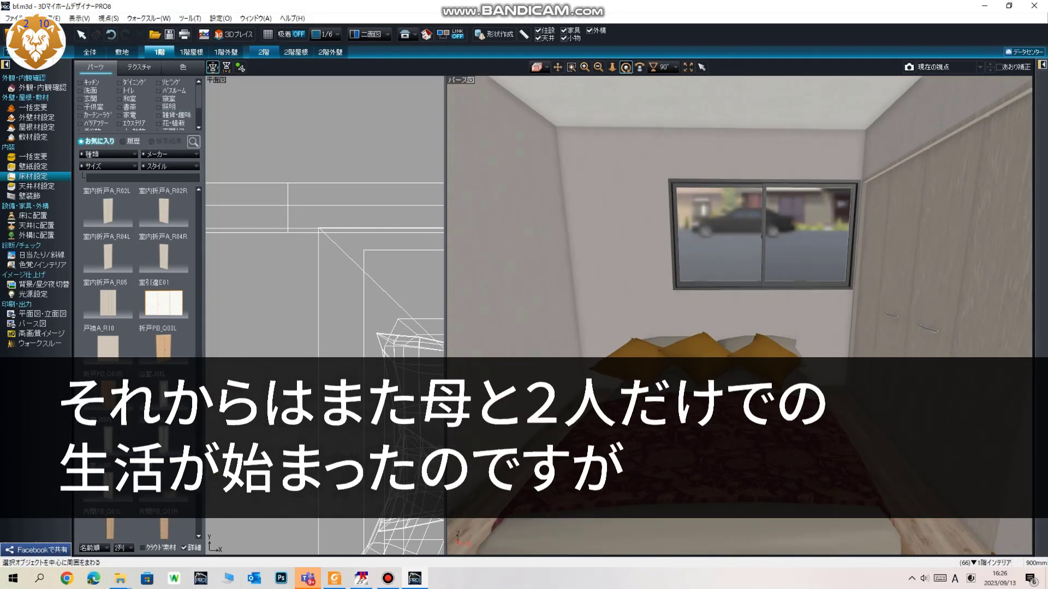
click(139, 68)
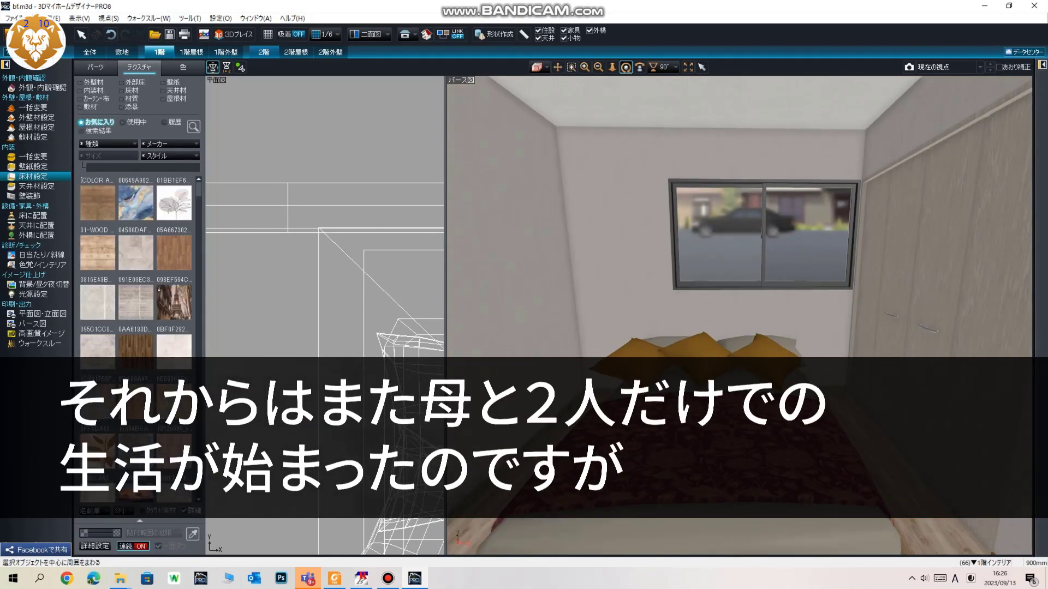
scroll(136, 338, down, 3)
scroll(136, 339, up, 3)
click(174, 122)
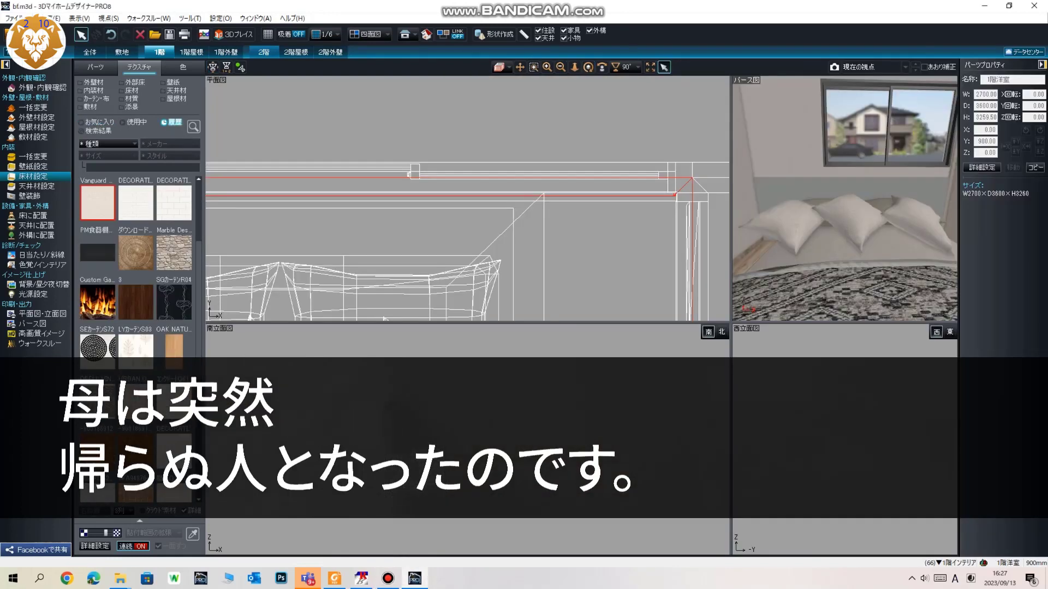
scroll(845, 198, down, 2)
scroll(467, 198, down, 2)
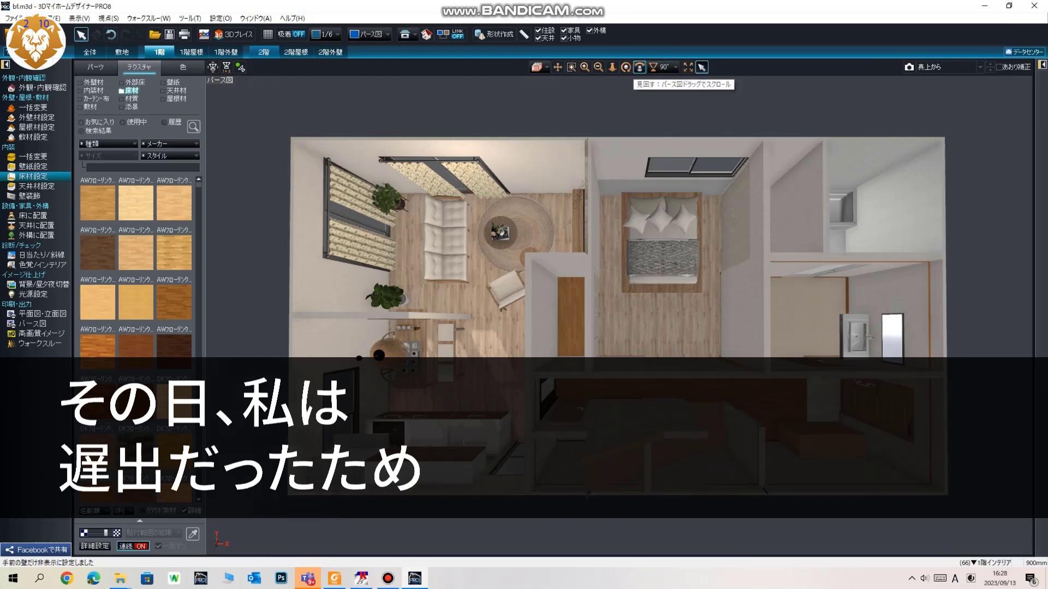
Choose the recently used COLOR L11 wood texture, try it on the low wall panel behind the bed, and undo that application
click(625, 67)
drag(622, 328, 605, 235)
scroll(655, 403, up, 4)
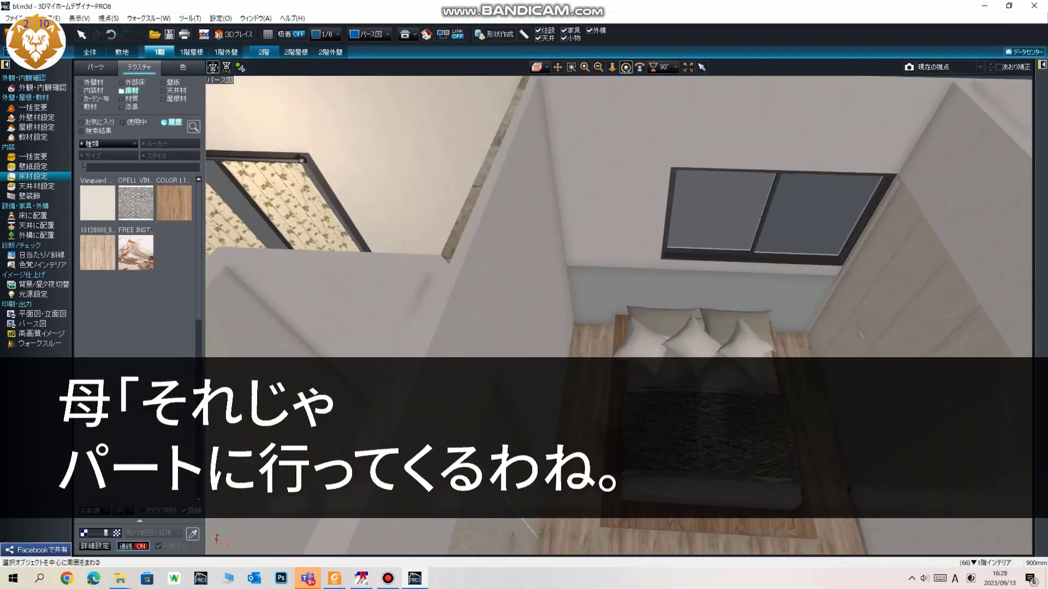
click(164, 123)
click(174, 203)
click(704, 300)
key(ctrl+z)
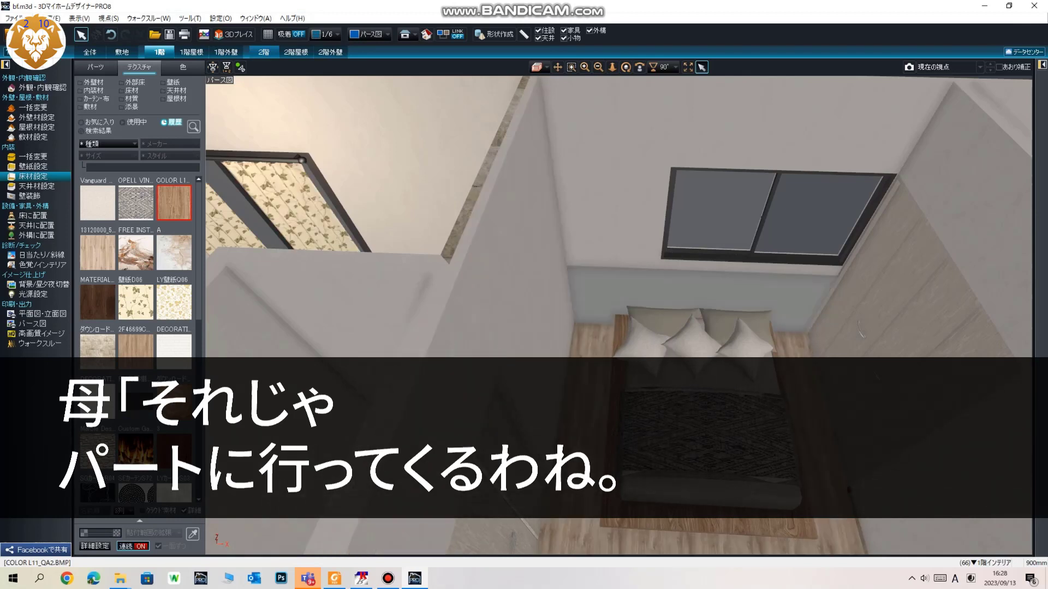
Set the texture rotation to なし for applying the wood texture to the panel behind the bed
click(95, 546)
click(513, 330)
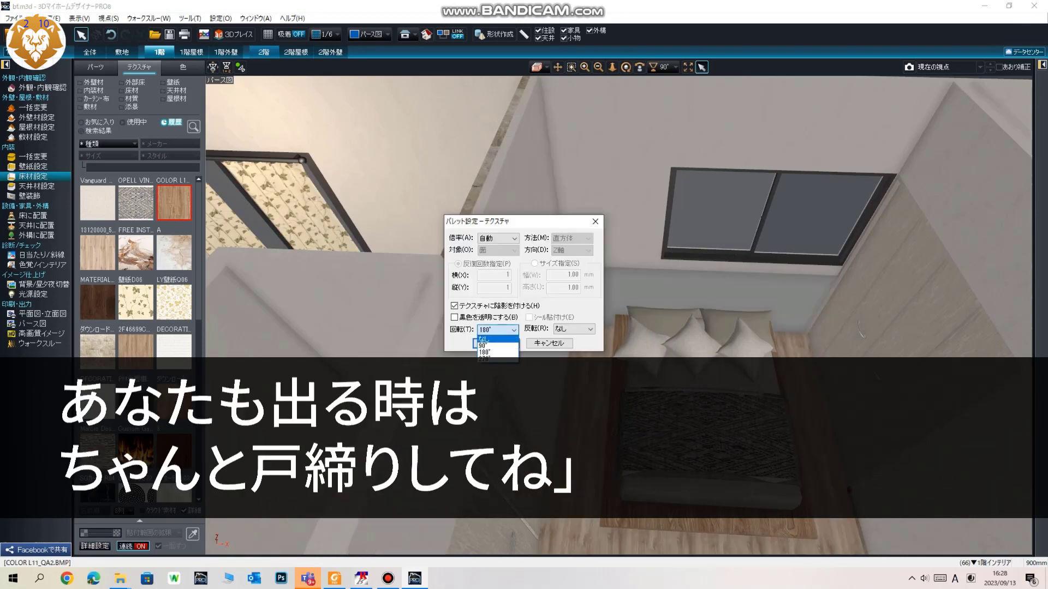
click(495, 345)
click(495, 344)
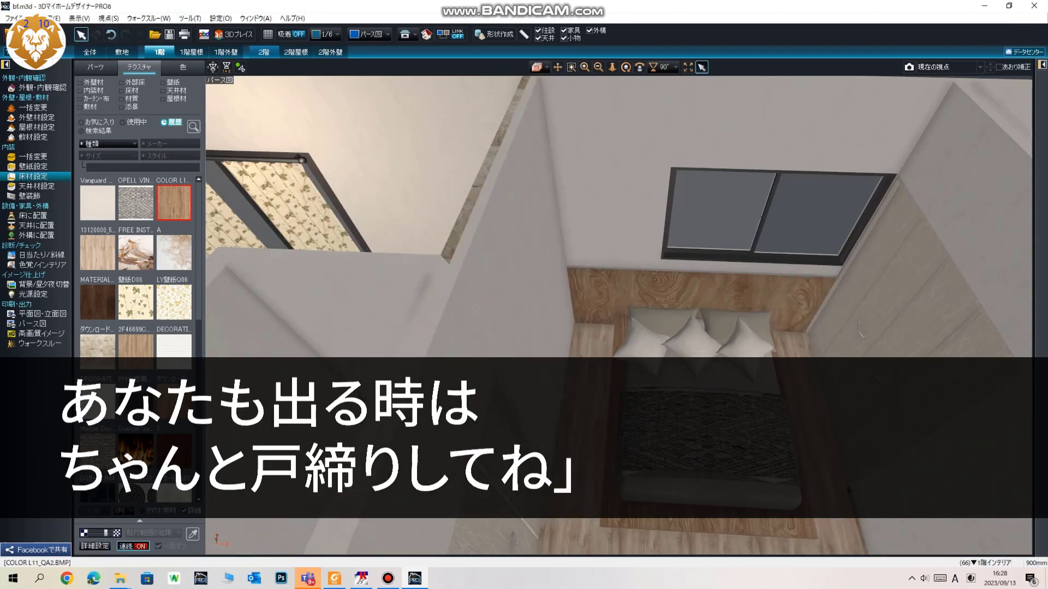
Set the texture rotation to 90° and apply the wood texture to the panel behind the bed
click(95, 547)
click(513, 330)
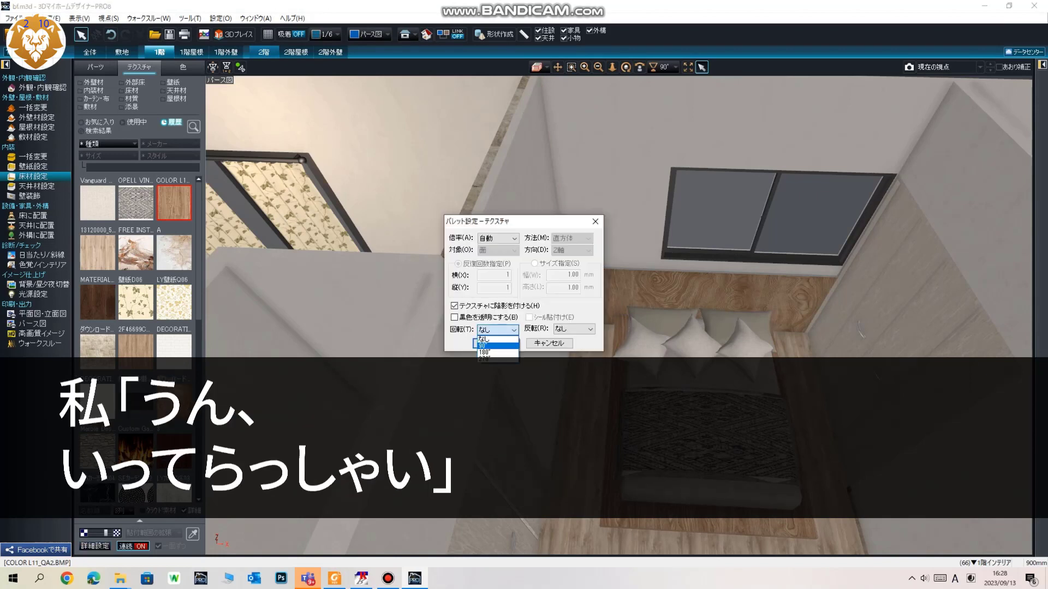
click(494, 346)
click(495, 343)
click(511, 305)
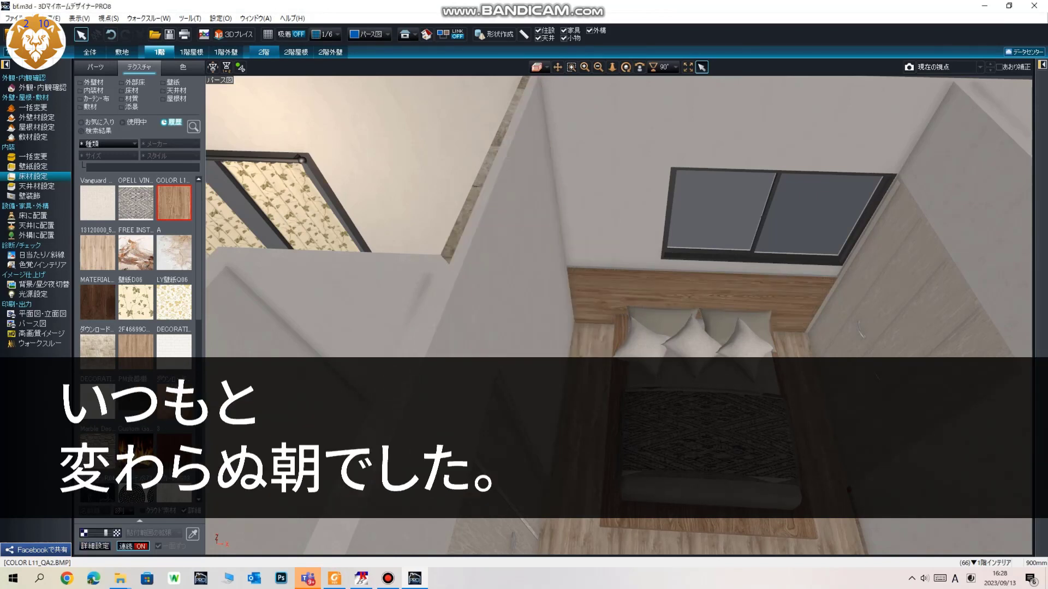
Draw a floor/ceiling (床・天井) slab about 471 × 384 mm in the wall corner beside the head of the bed
scroll(619, 316, down, 1)
middle_drag(618, 338, 606, 250)
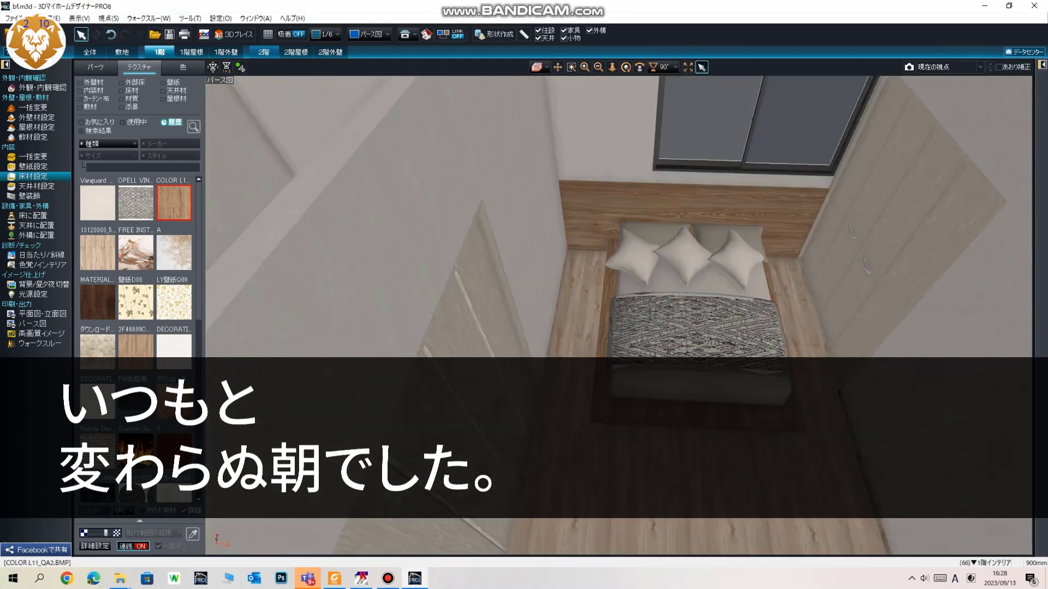
scroll(619, 315, down, 2)
click(626, 67)
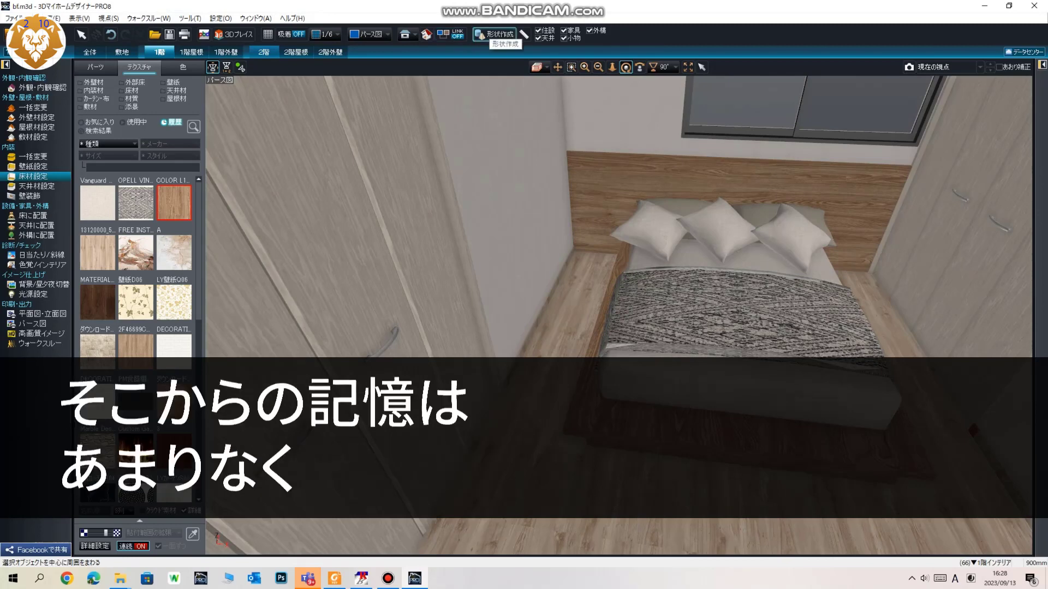
click(493, 34)
click(775, 100)
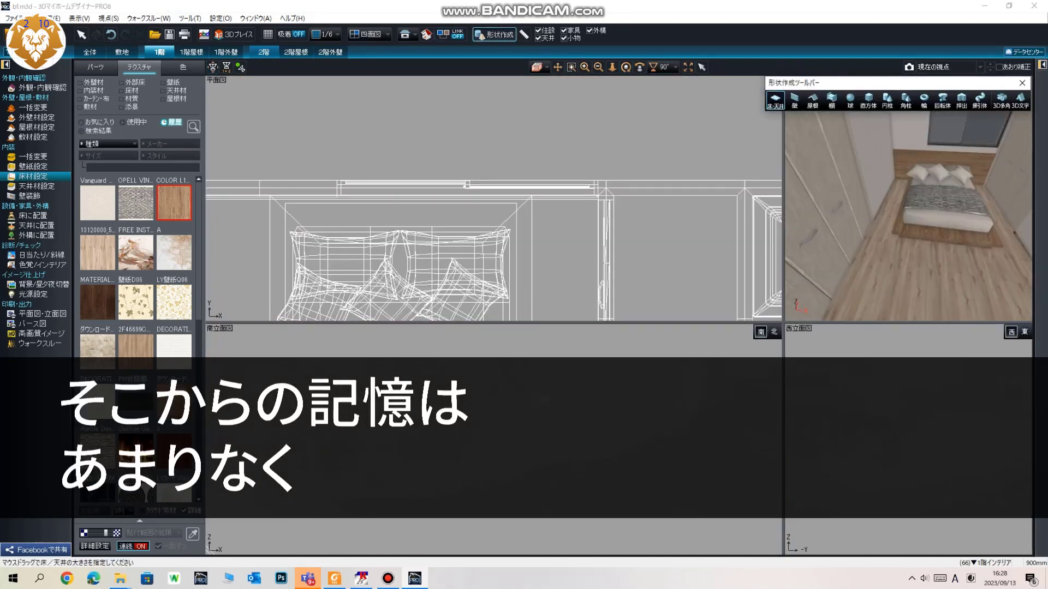
middle_drag(491, 240, 660, 186)
scroll(493, 199, up, 2)
middle_drag(493, 199, 575, 232)
scroll(517, 213, up, 2)
scroll(505, 199, up, 2)
drag(243, 110, 448, 278)
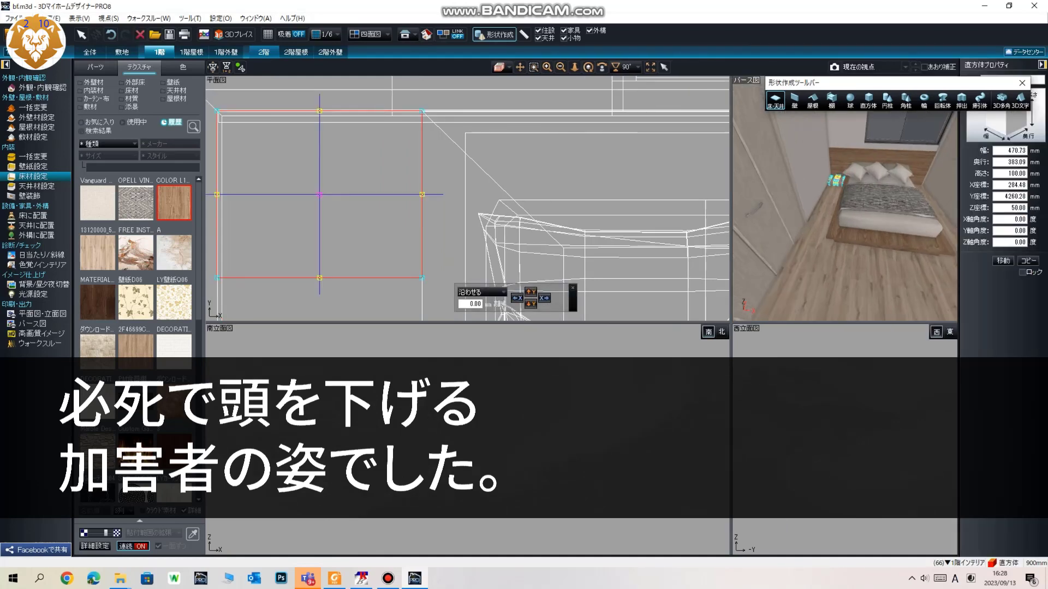
scroll(844, 198, up, 5)
middle_drag(835, 174, 853, 273)
right_drag(853, 272, 851, 234)
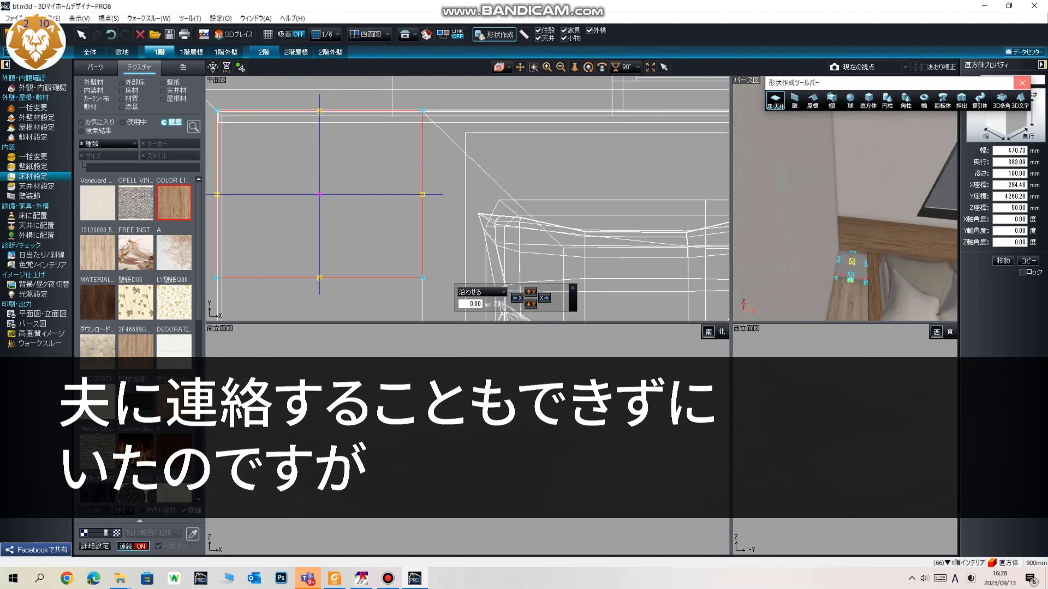
click(1022, 83)
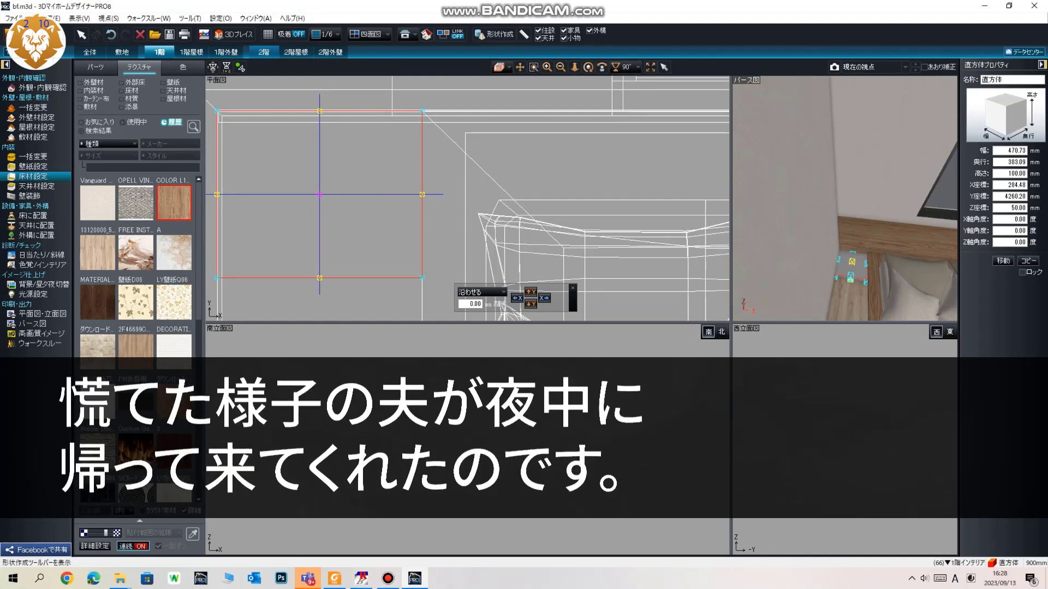
Set the new slab's width to 500 mm
double_click(1016, 151)
text(500)
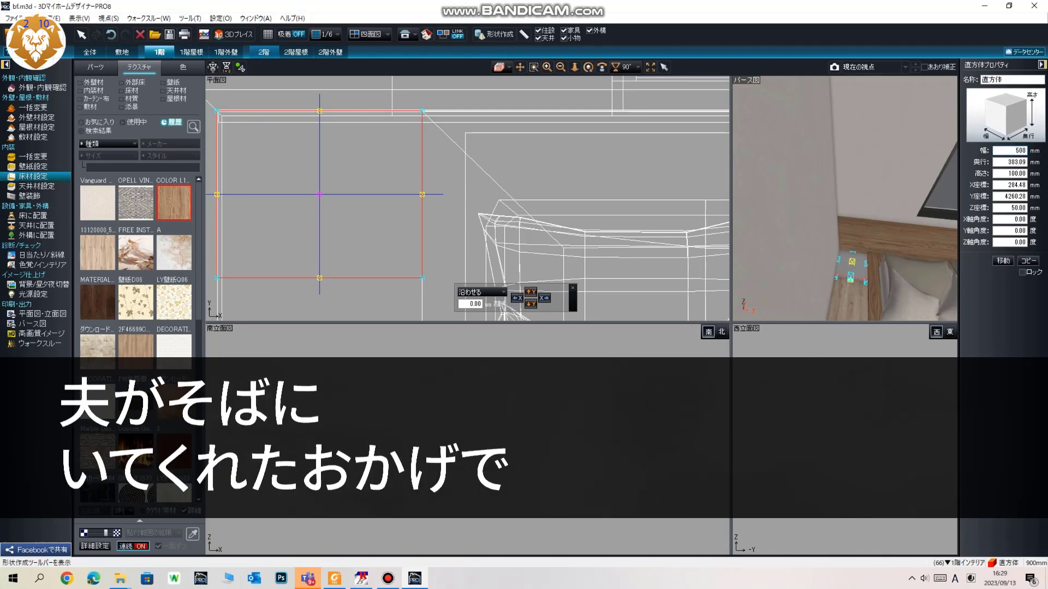
key(Return)
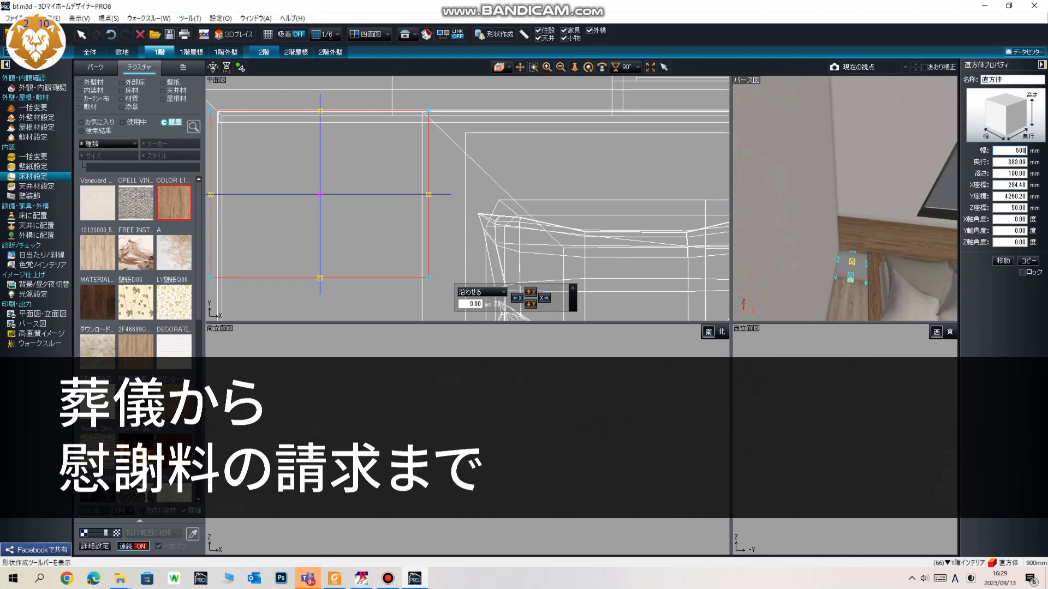
Pull in both side edges of the slab in the plan to make it about 469 mm wide
double_click(1016, 151)
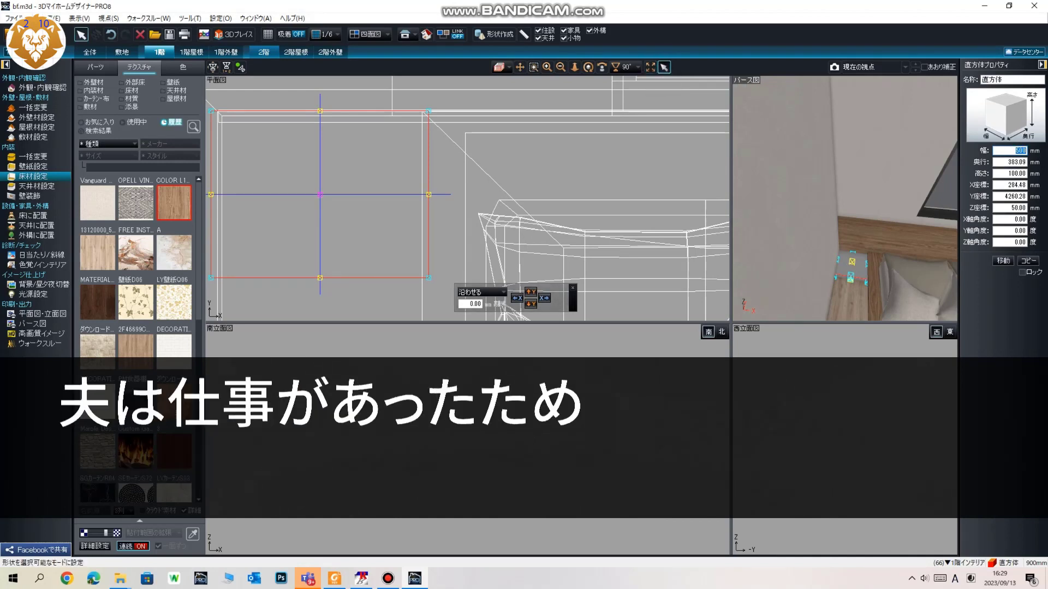
click(663, 67)
drag(429, 194, 421, 194)
middle_drag(422, 195, 497, 188)
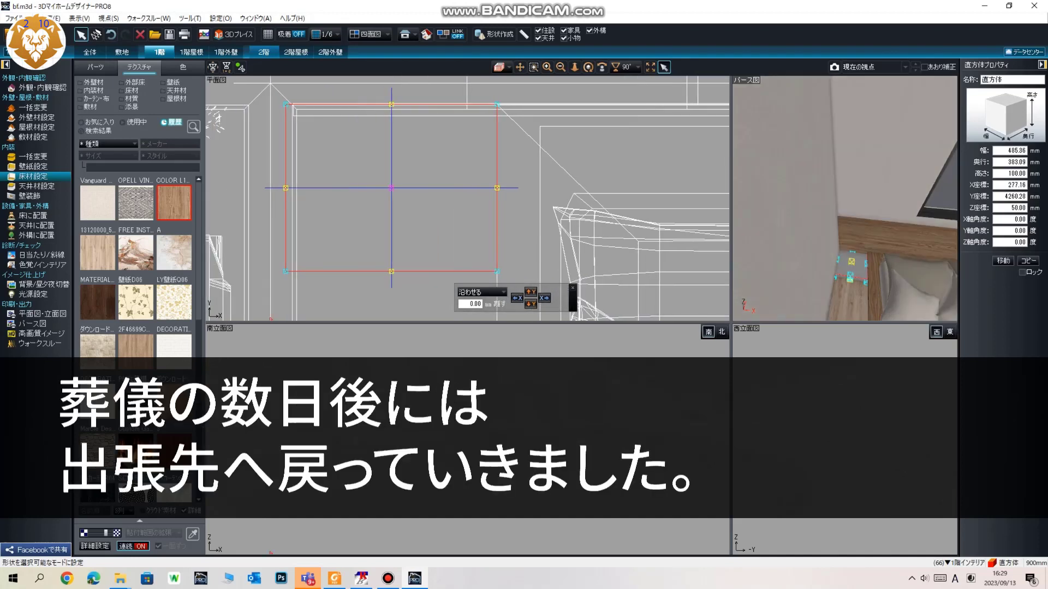
drag(285, 187, 292, 187)
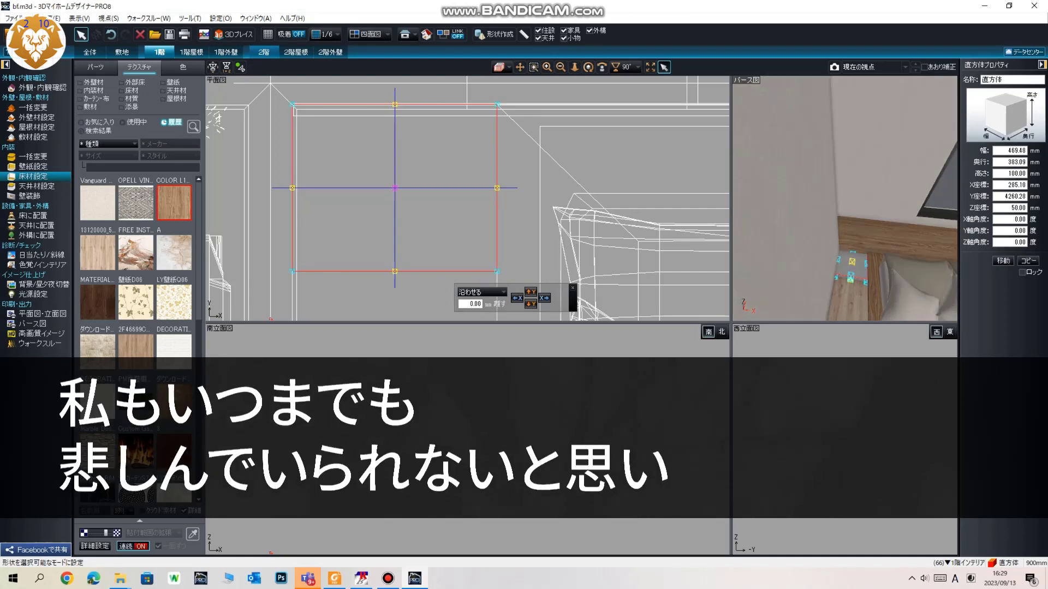
Set the slab's depth to 400 mm
double_click(1016, 162)
text(400)
key(Return)
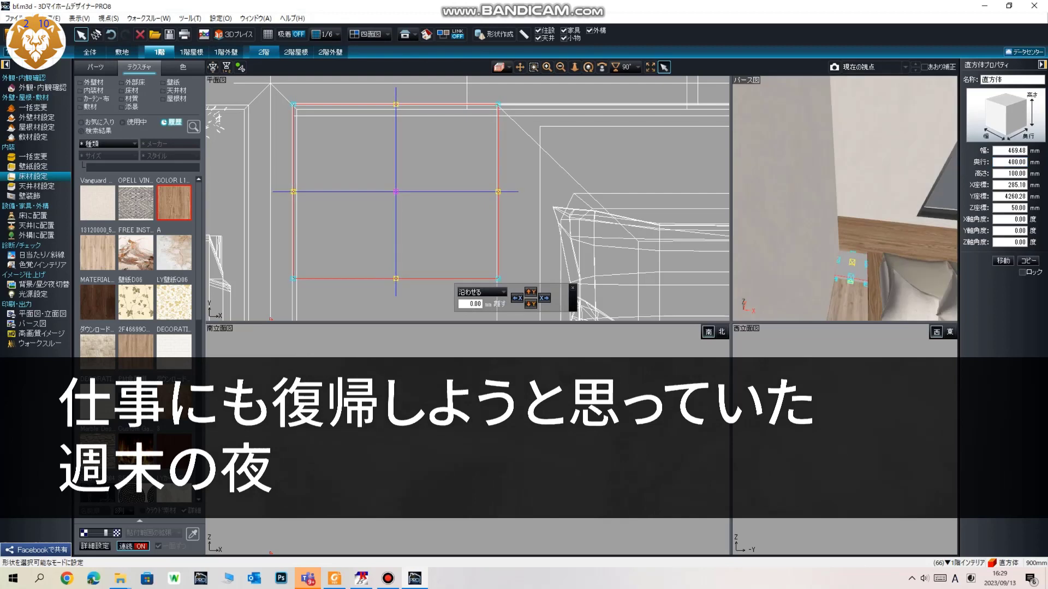
Move the slab in the plan to align it with the inner wall corner of the 洋室
drag(396, 191, 395, 191)
scroll(396, 191, up, 2)
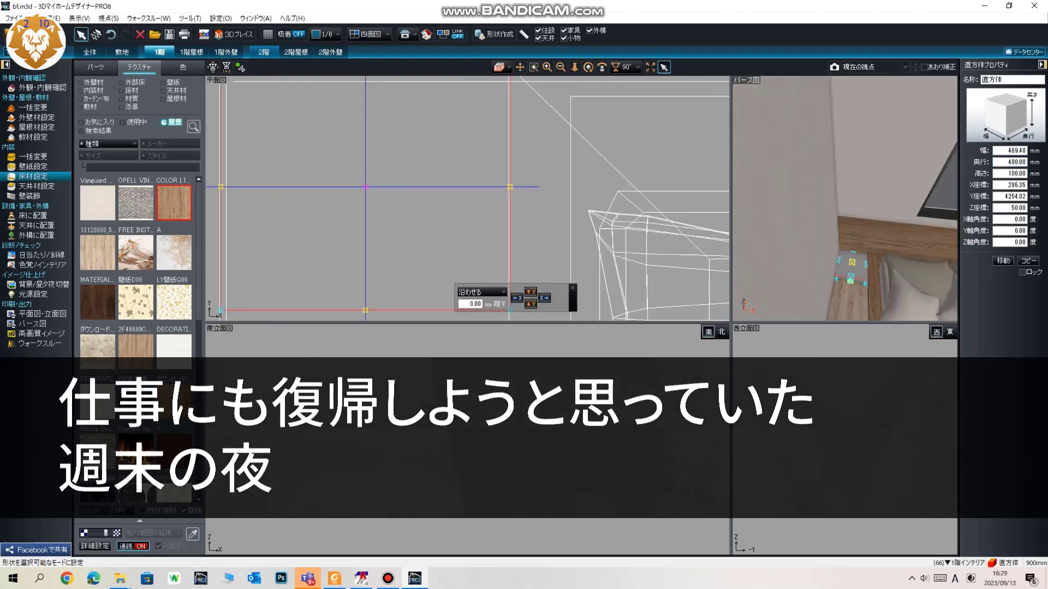
middle_drag(396, 191, 507, 275)
scroll(453, 182, up, 2)
middle_drag(452, 182, 583, 219)
drag(583, 219, 581, 222)
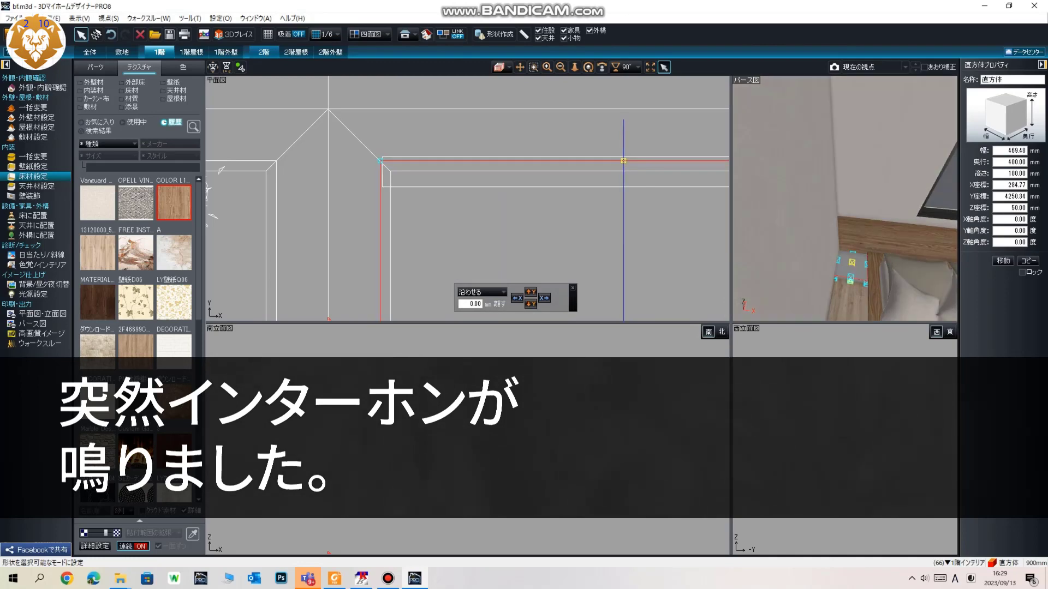
Try another texture from the texture history on the bedside slab beside the bed
scroll(579, 222, down, 2)
click(868, 185)
middle_drag(868, 230, 807, 126)
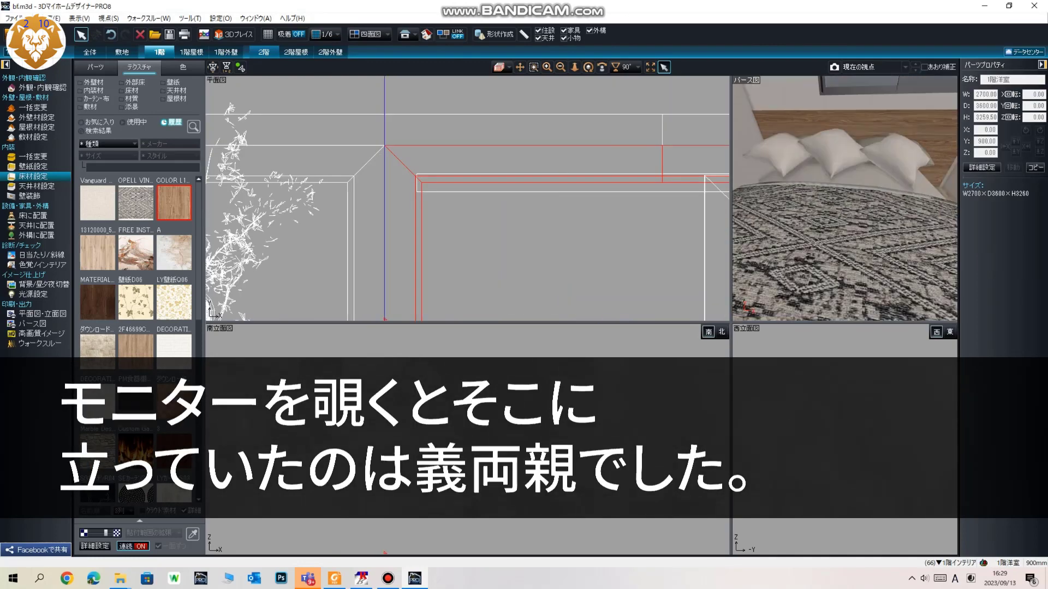
scroll(844, 199, down, 3)
mouse_move(844, 198)
right_down()
mouse_move(873, 190)
mouse_move(840, 213)
right_up()
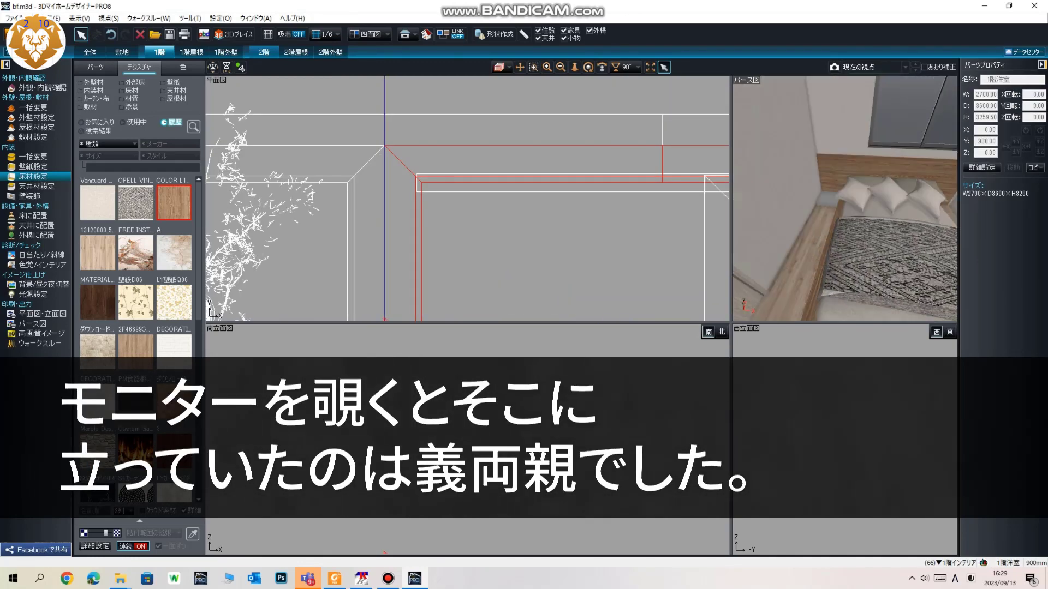
scroll(137, 272, down, 4)
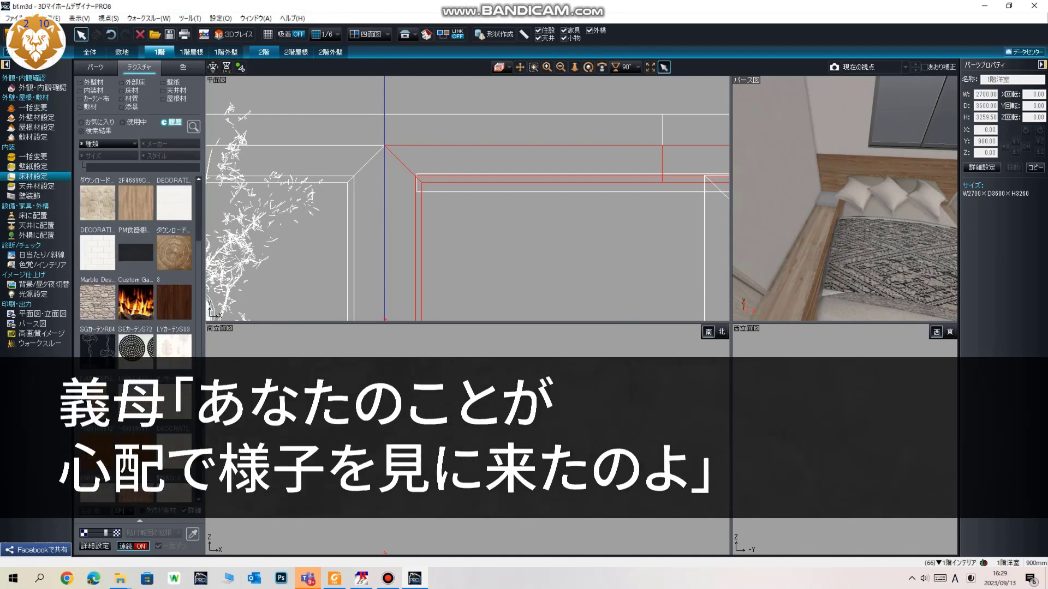
scroll(137, 273, up, 1)
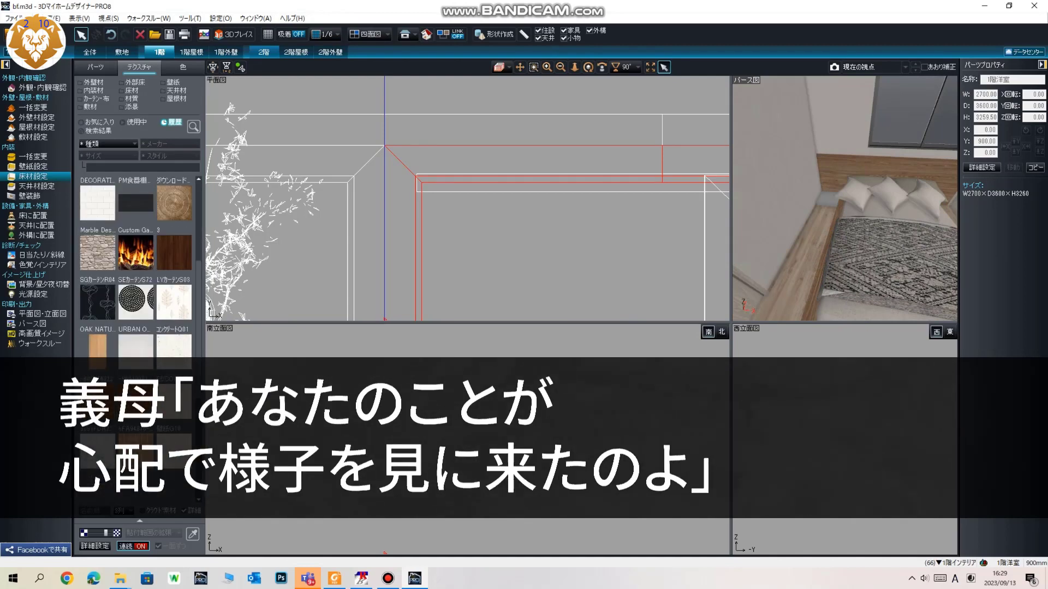
click(97, 451)
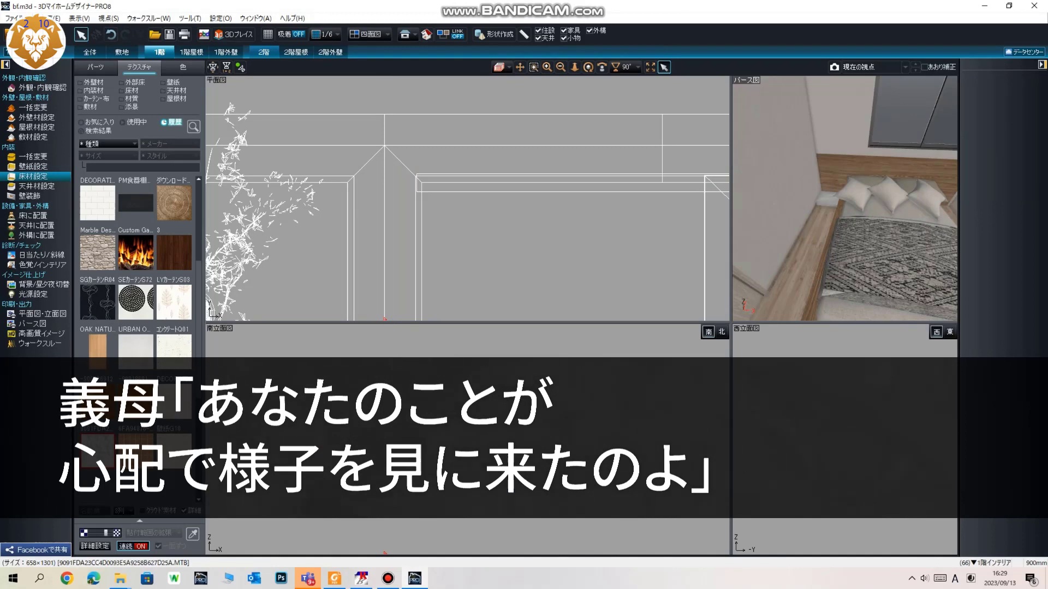
scroll(845, 198, up, 1)
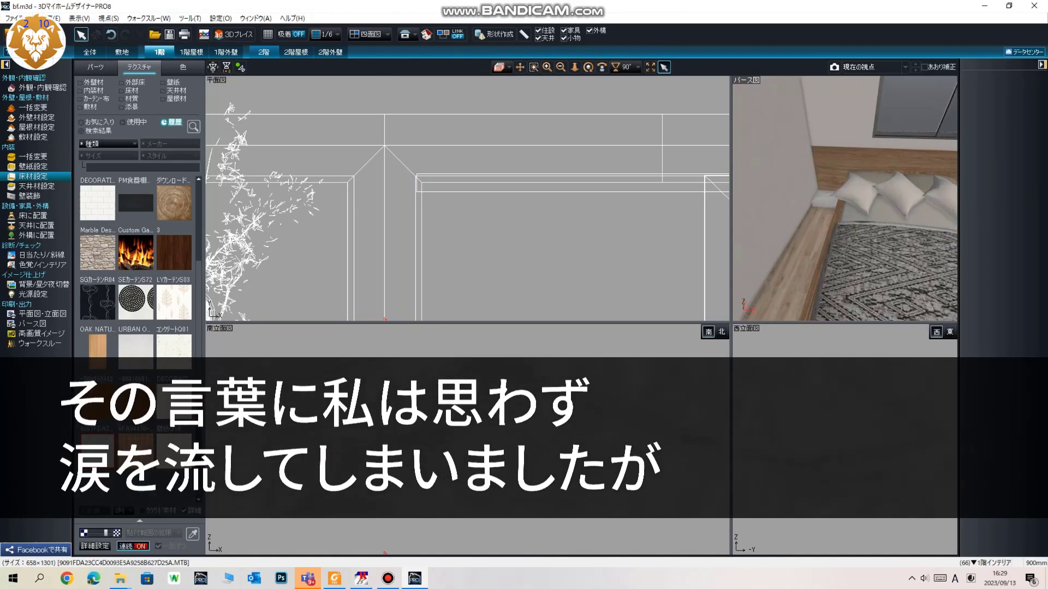
Place the favourite part 40, books with a vase, on the bedside slab in the wall corner of the 洋室
click(96, 67)
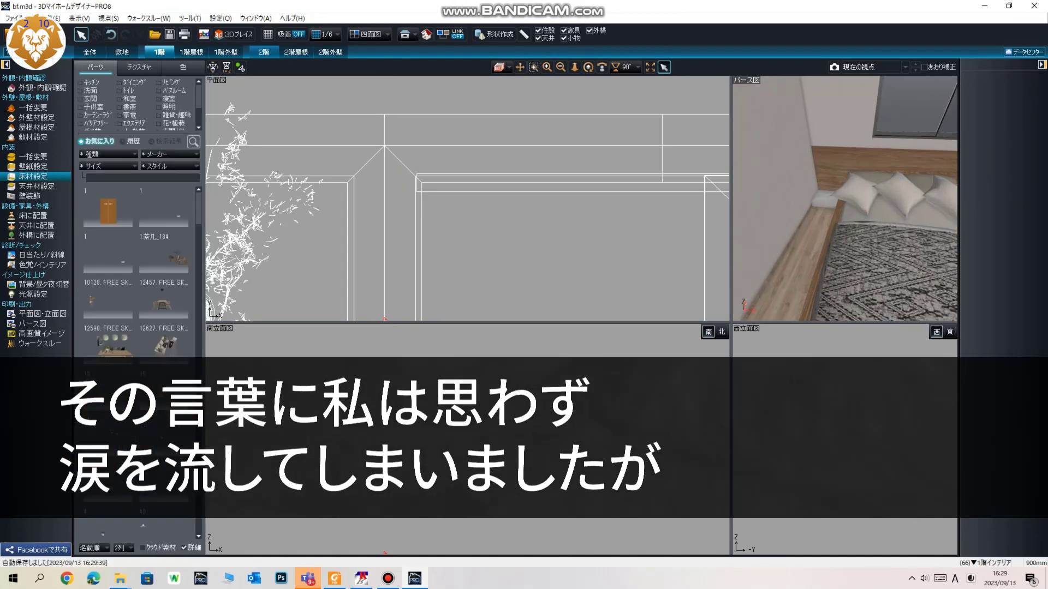
drag(163, 529, 828, 197)
scroll(507, 218, down, 3)
scroll(507, 245, down, 2)
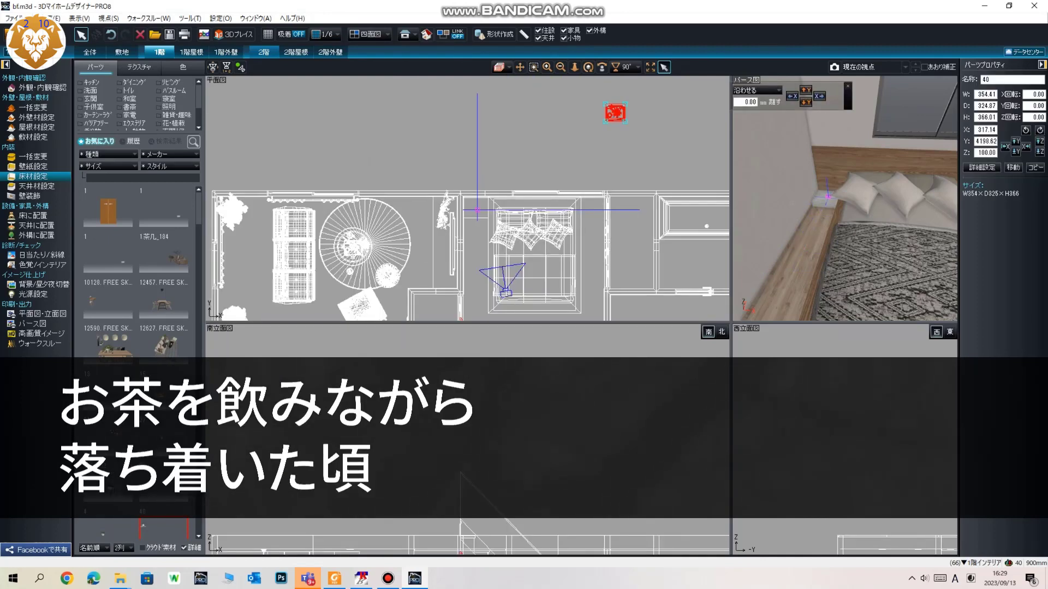
drag(615, 112, 474, 207)
key(Escape)
middle_drag(534, 219, 467, 228)
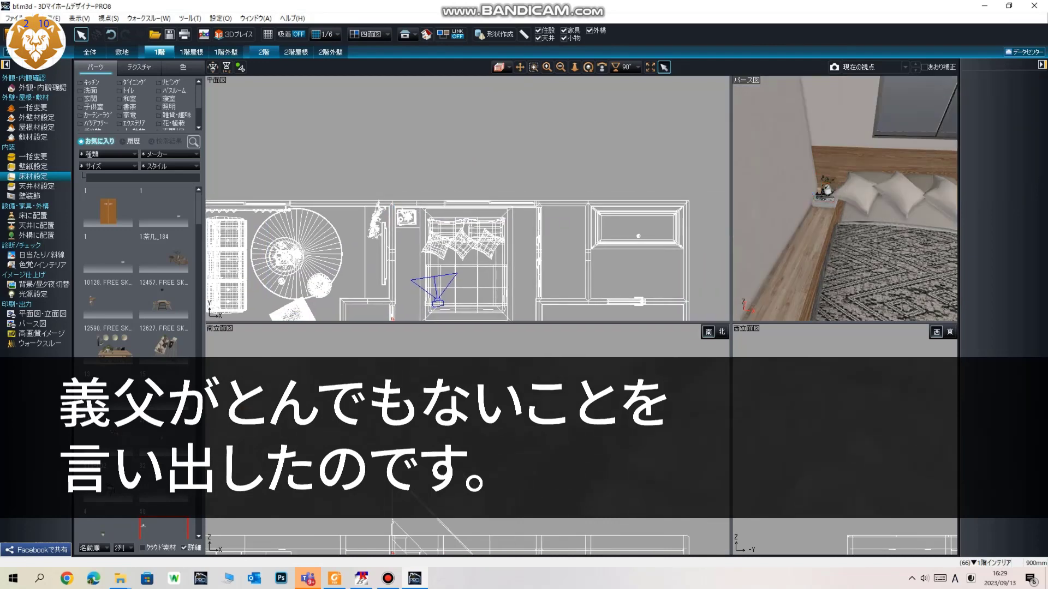
Extend the bedside slab's front edge in the plan to make it about 469 mm deep
scroll(845, 198, up, 2)
scroll(838, 200, up, 3)
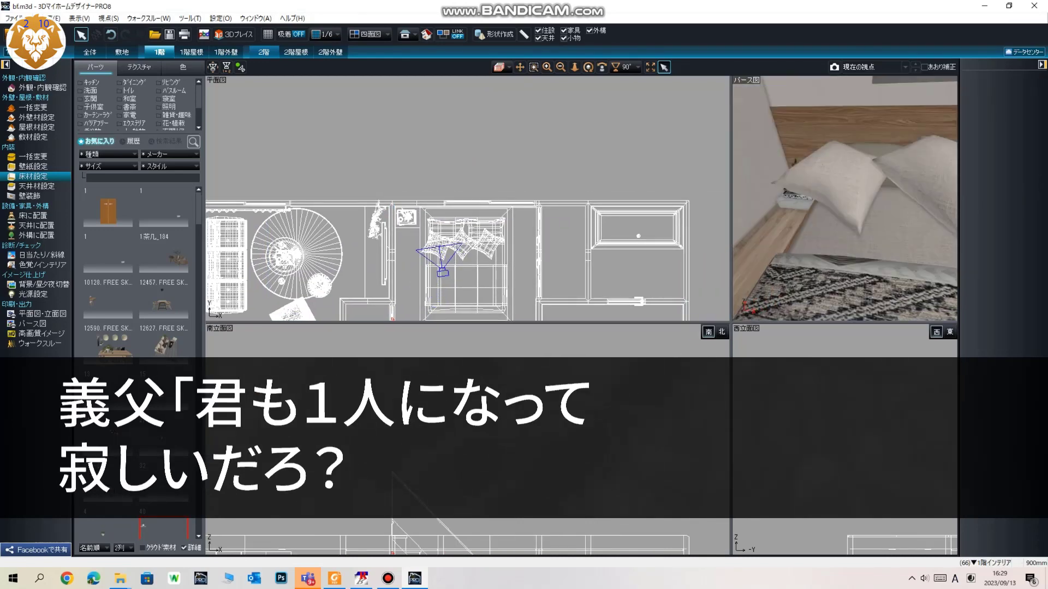
scroll(382, 229, up, 3)
click(323, 243)
middle_drag(323, 243, 392, 183)
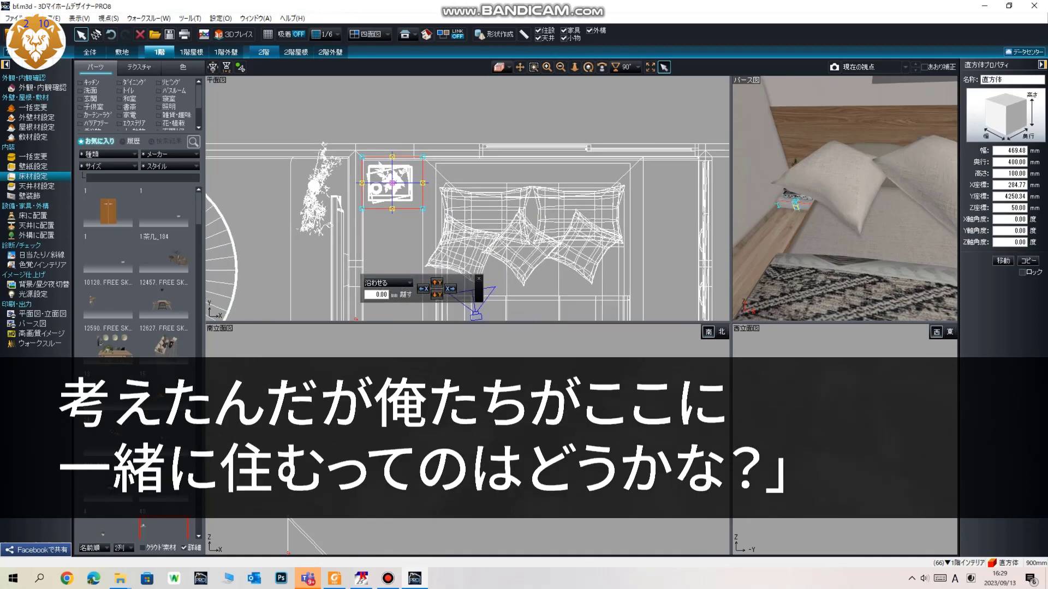
drag(391, 209, 392, 226)
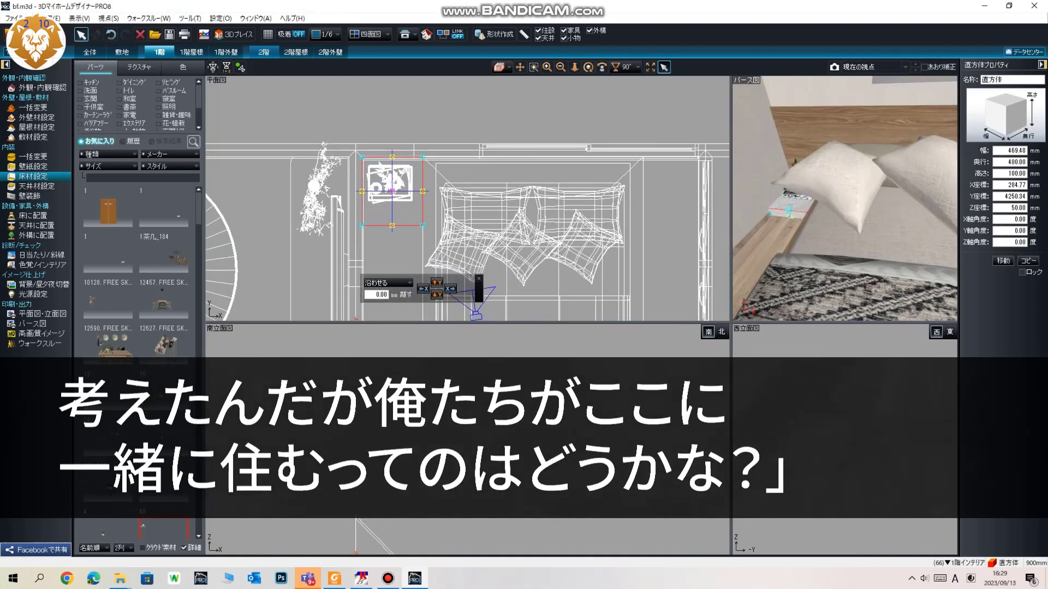
key(Down)
key(Down)
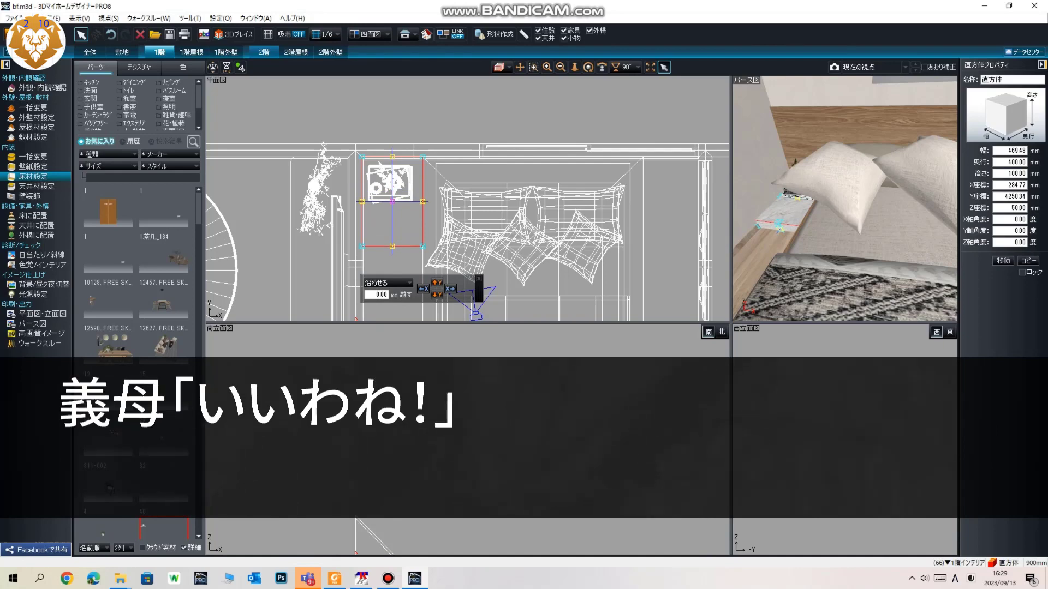
drag(392, 246, 392, 218)
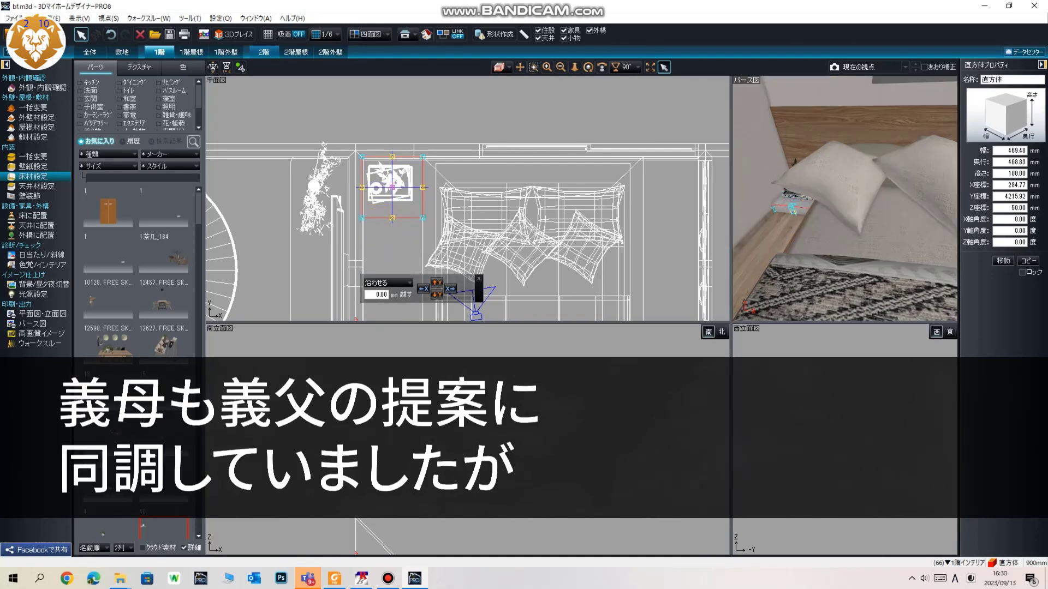
Apply the COLOR L11 wood texture from the texture history to the bedside slab
click(139, 67)
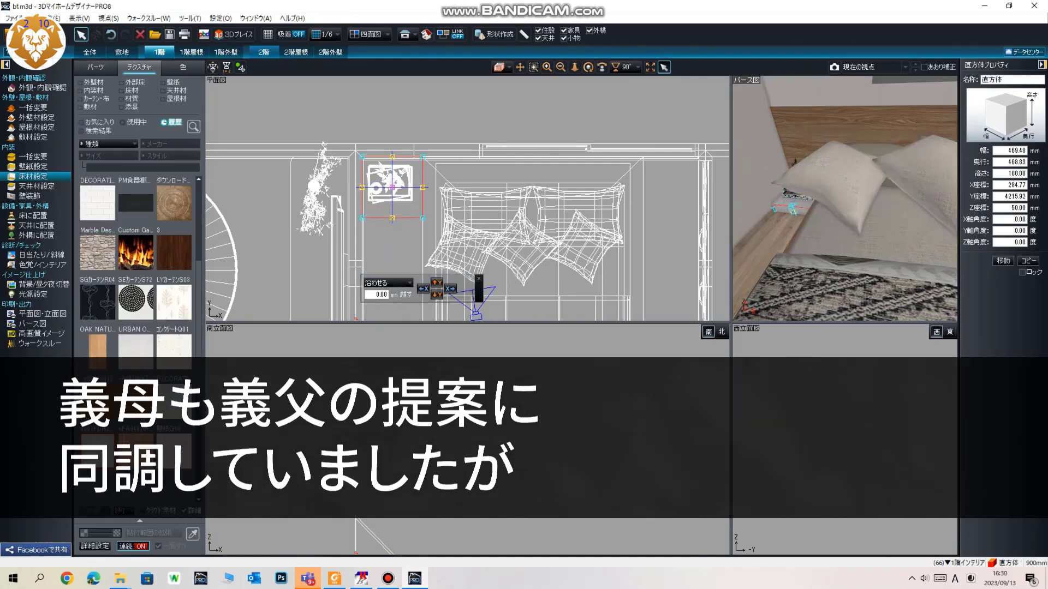
scroll(174, 230, up, 4)
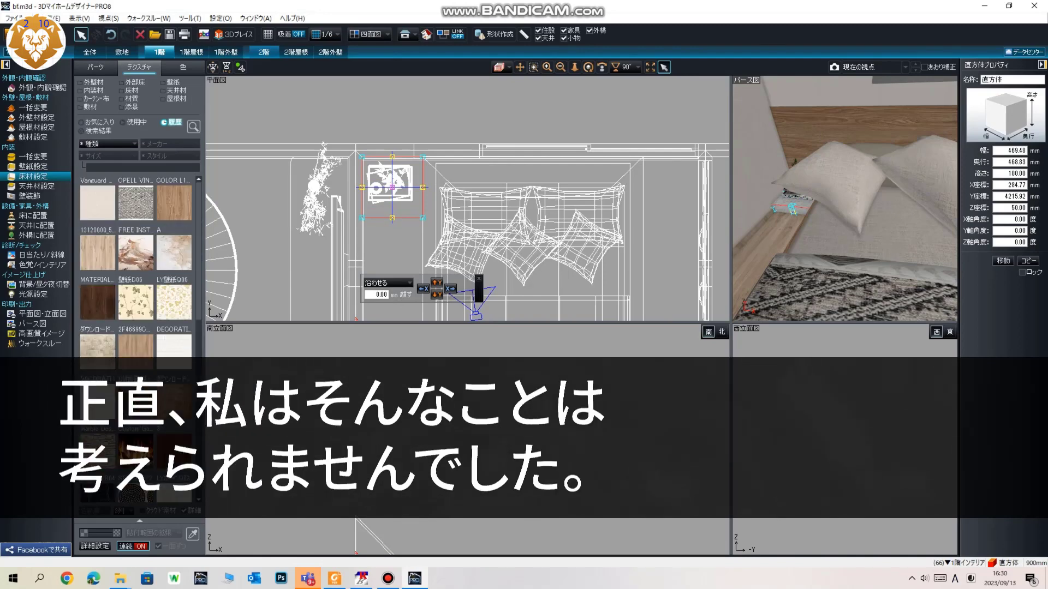
click(174, 203)
click(791, 207)
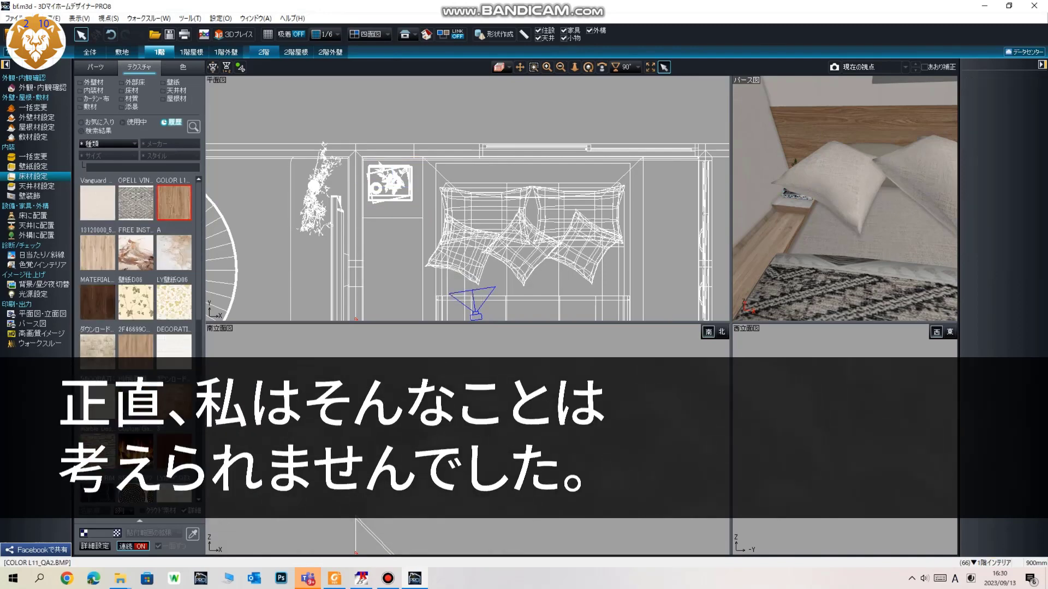
right_drag(818, 202, 843, 182)
scroll(467, 198, down, 3)
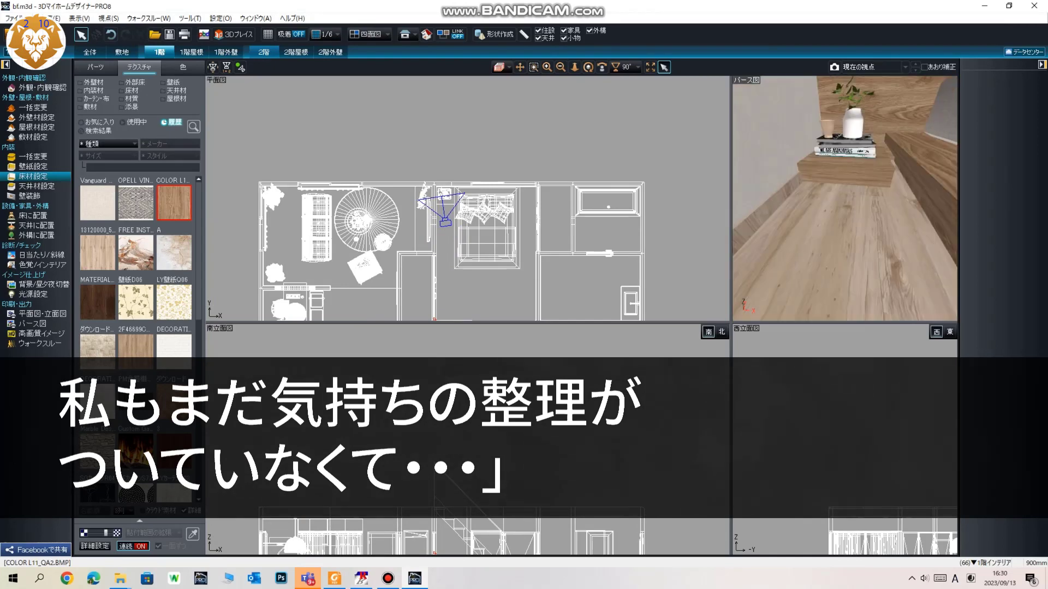
click(828, 166)
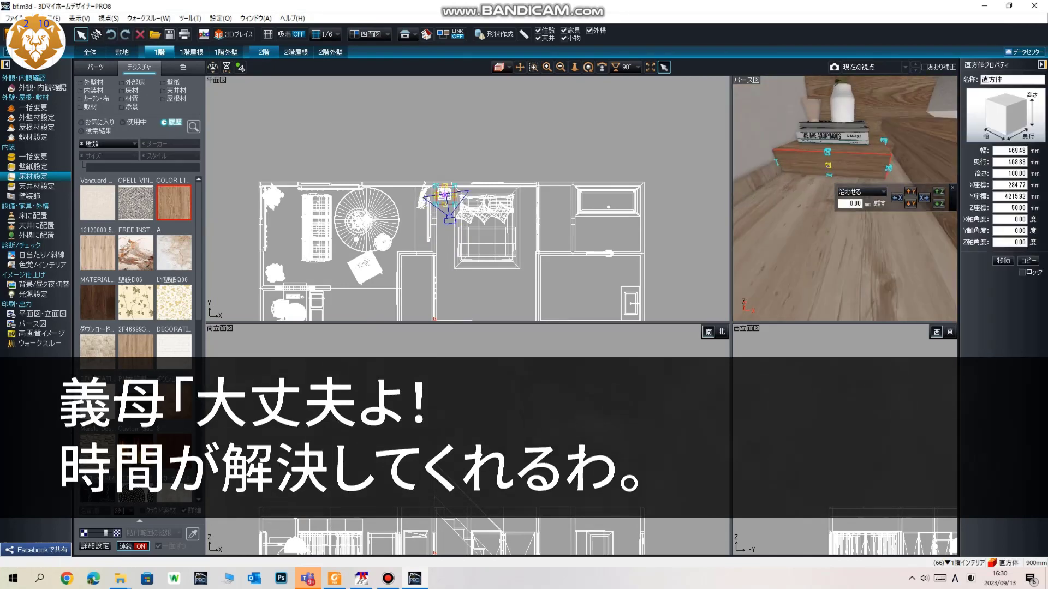
scroll(468, 199, up, 4)
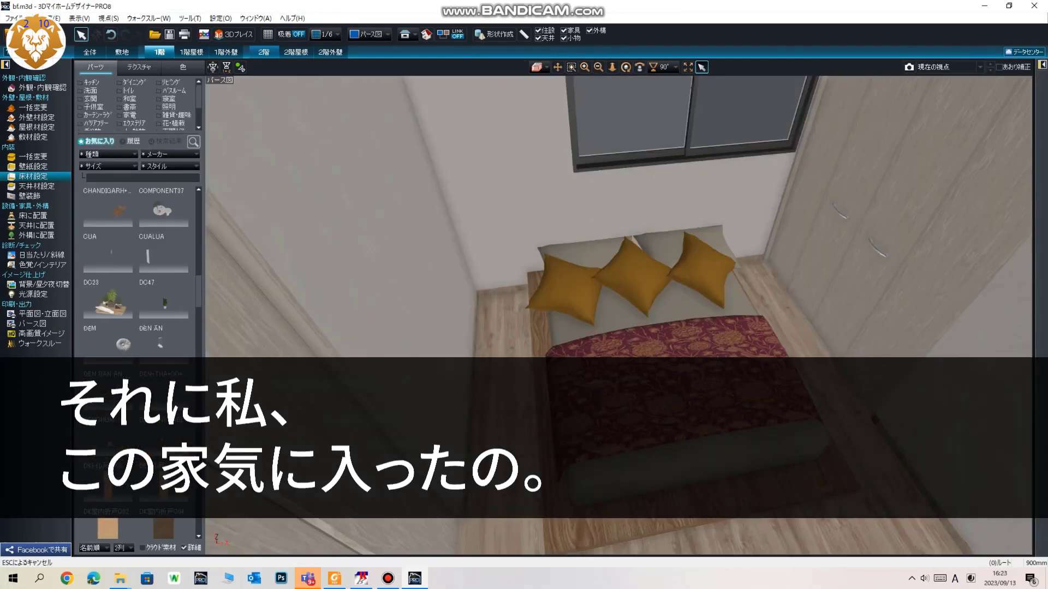
Look through the favourite parts list and bring up the previews of the open File Explorer windows
scroll(137, 327, down, 5)
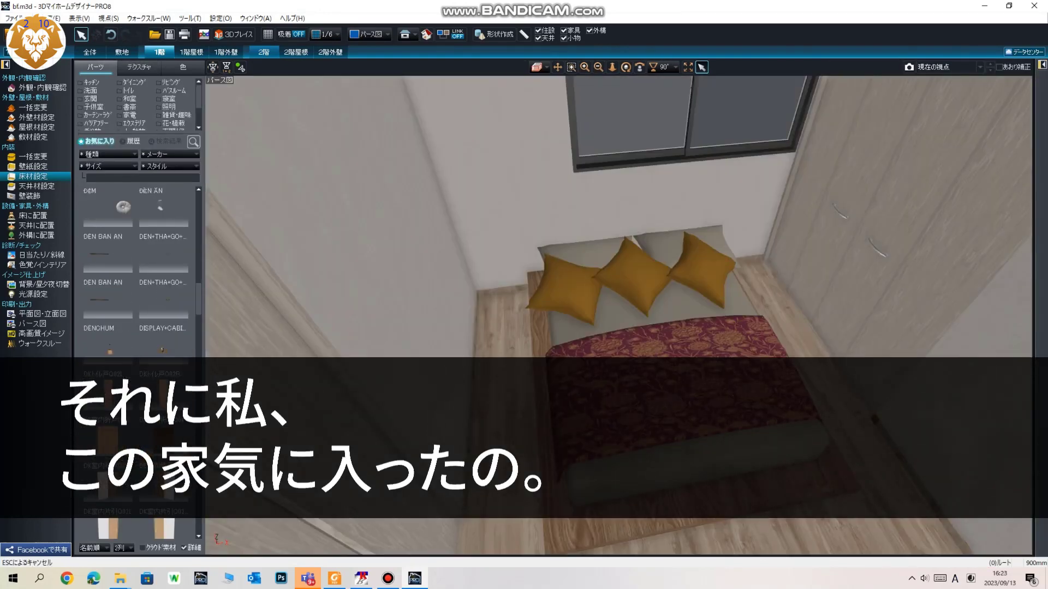
scroll(137, 327, down, 3)
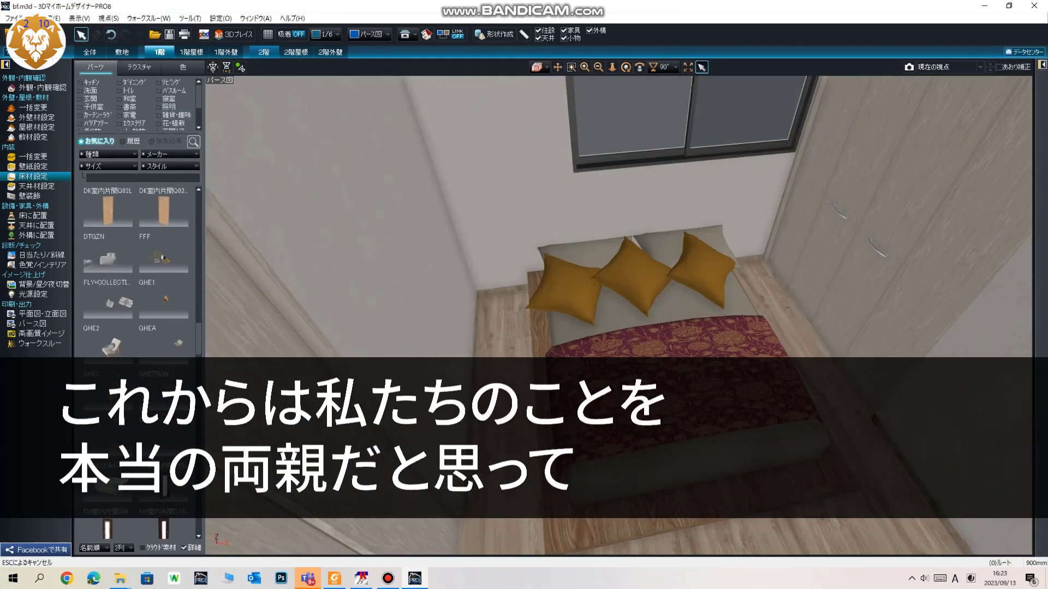
scroll(137, 328, down, 10)
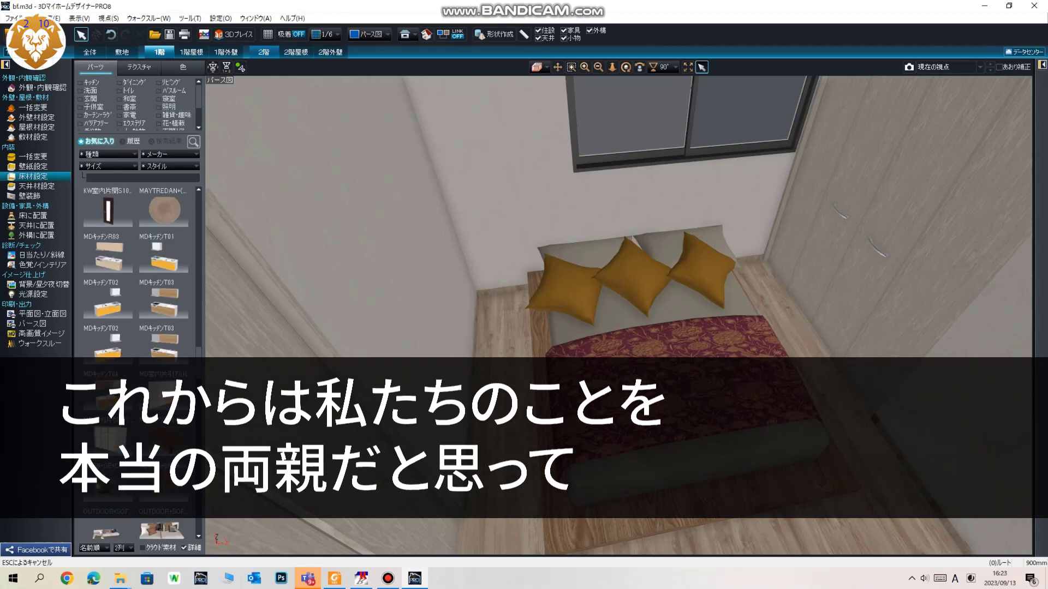
scroll(136, 327, down, 6)
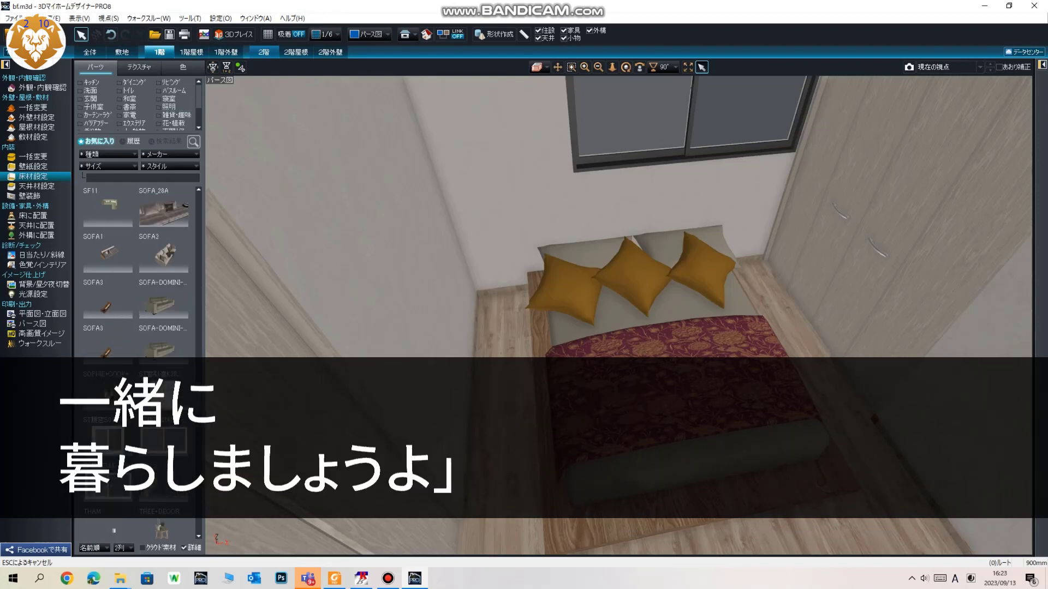
scroll(136, 327, down, 4)
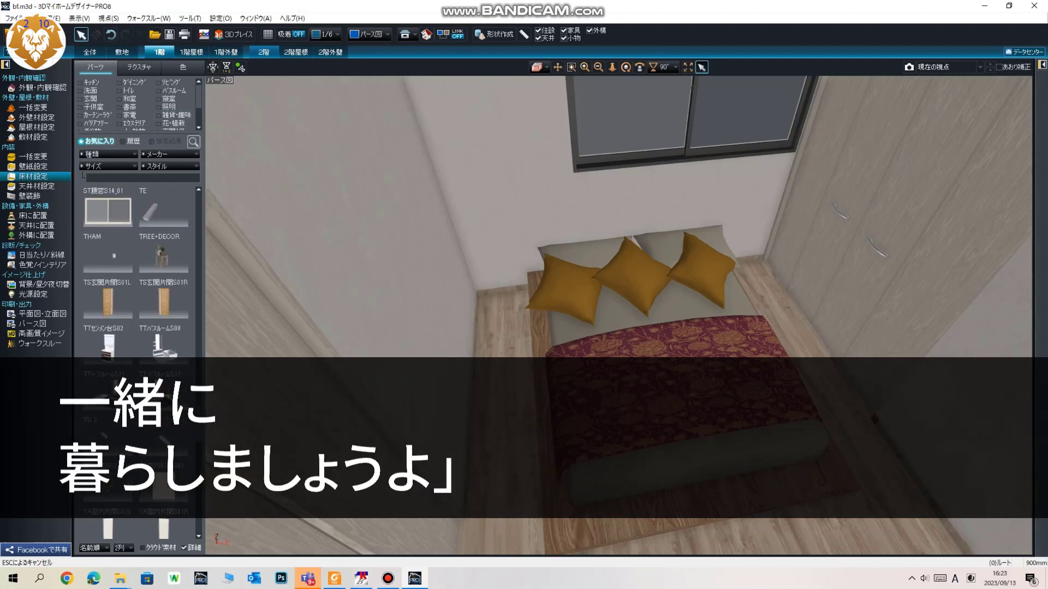
scroll(137, 327, down, 6)
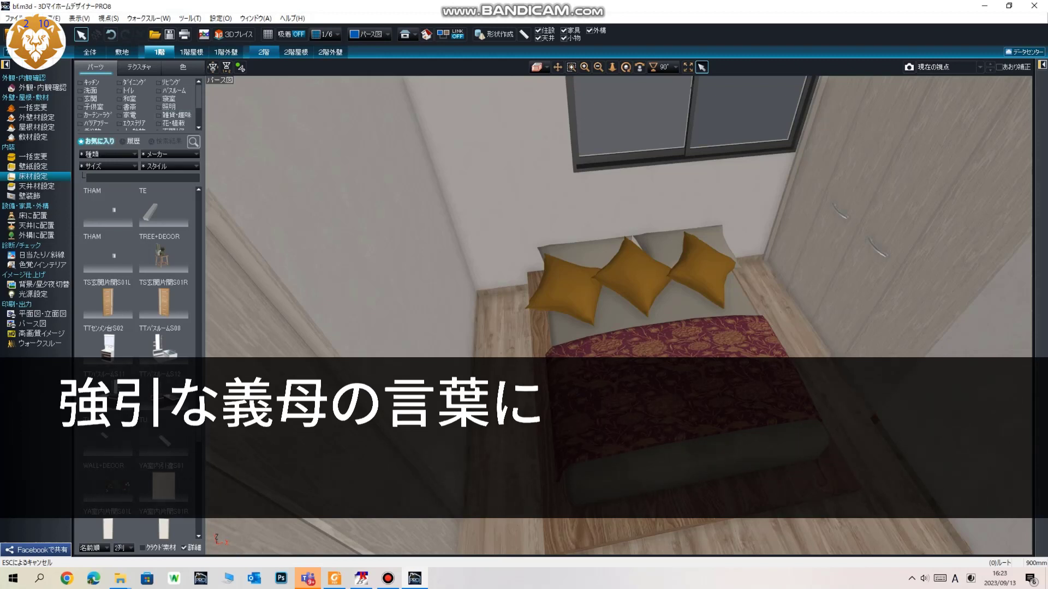
scroll(137, 327, down, 4)
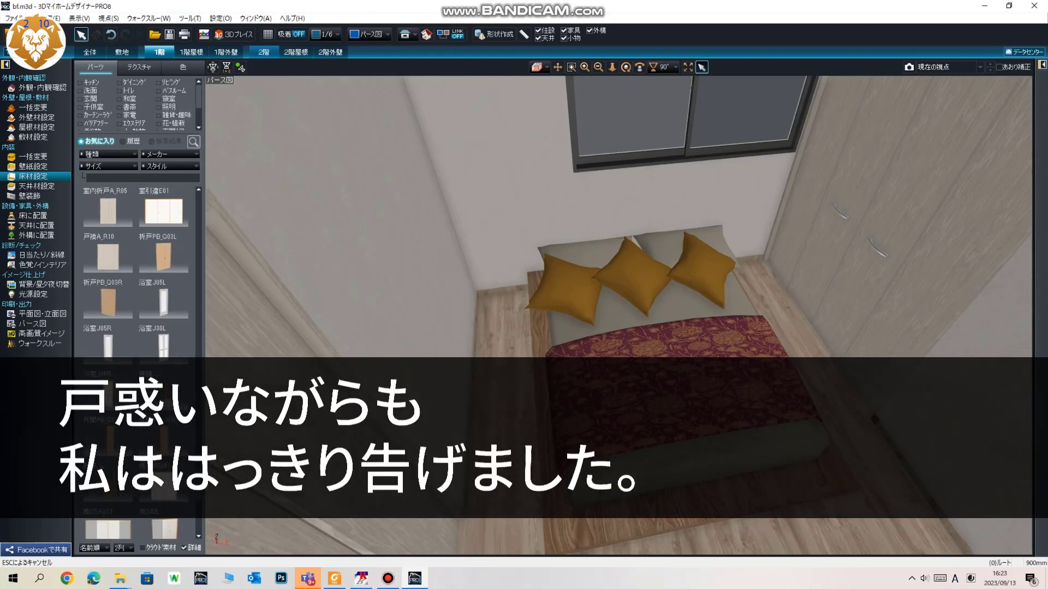
mouse_move(334, 579)
mouse_move(120, 578)
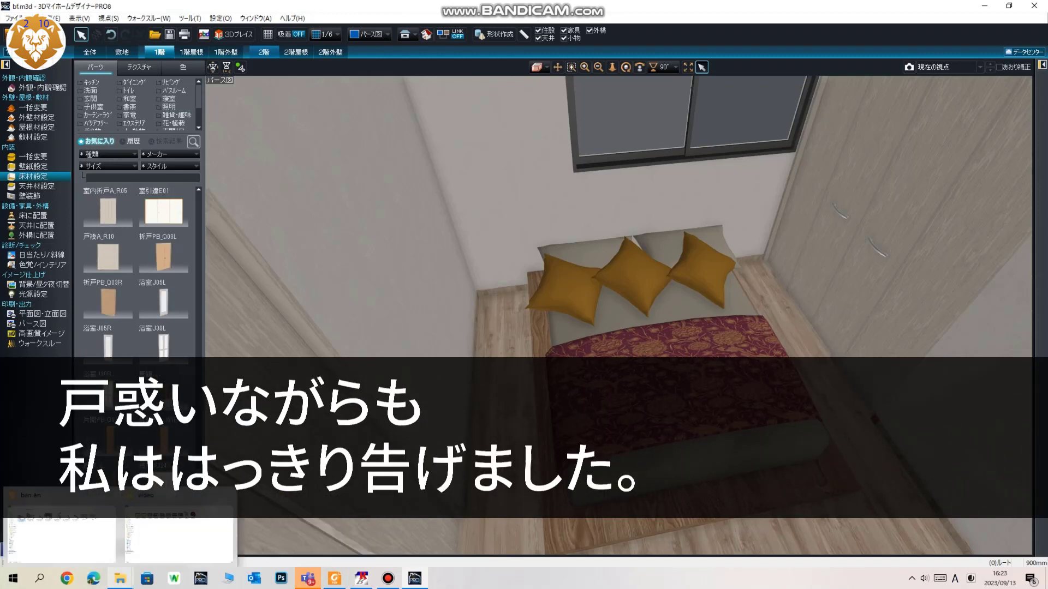
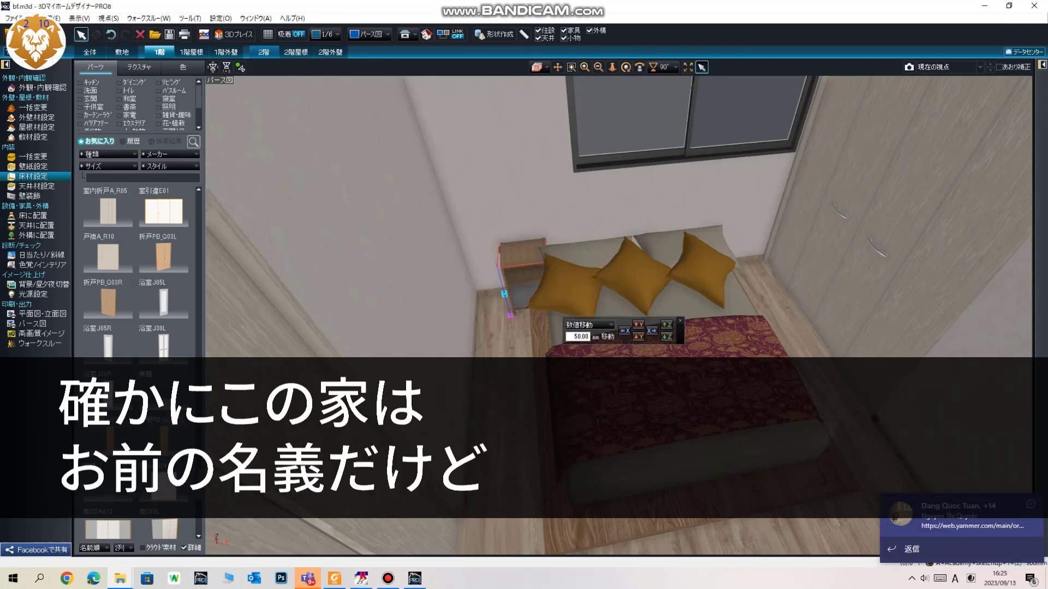
Move and turn the nightstand in the perspective view to place it in the corner beside the bed's pillows
drag(522, 256, 476, 336)
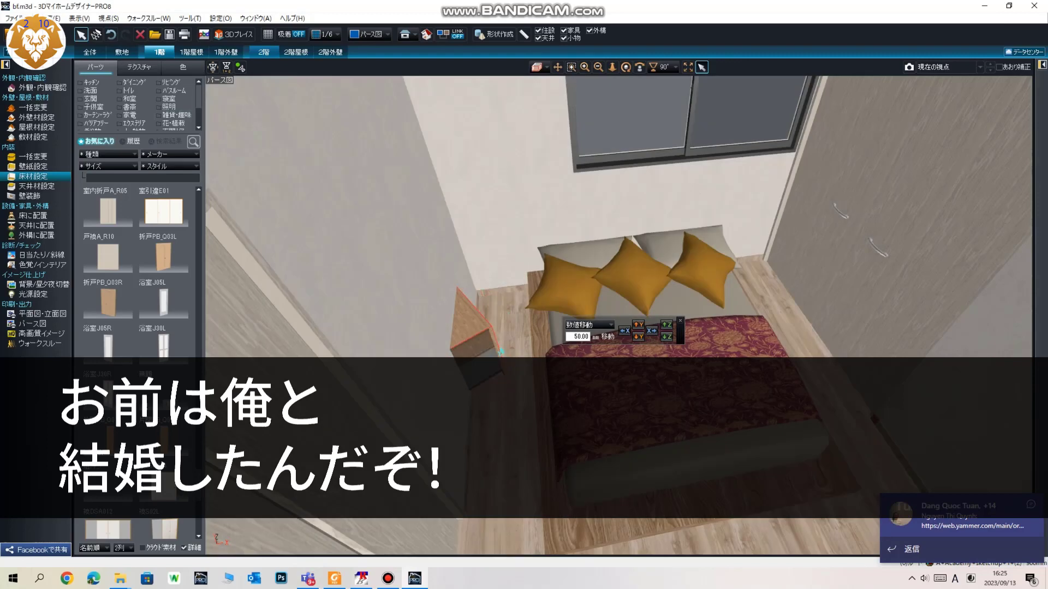
key(Down)
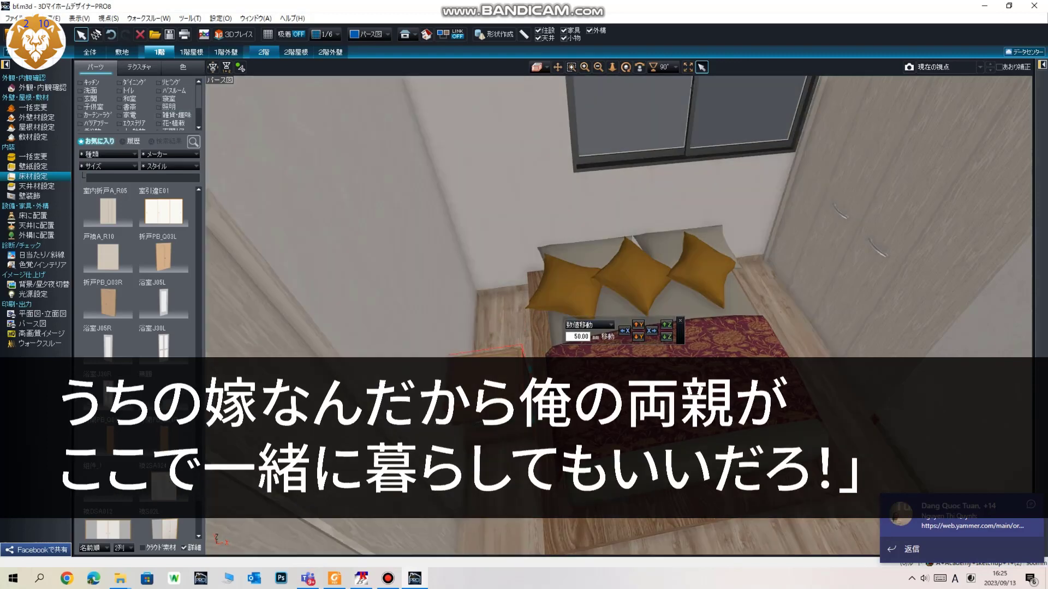
key(Up)
click(638, 337)
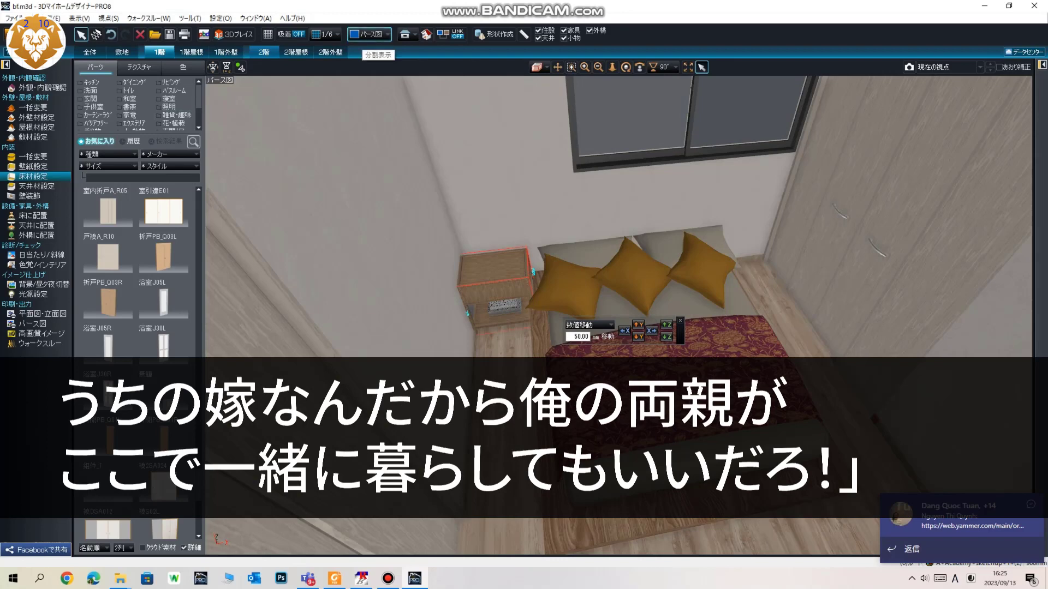
Show the floor plan alongside the perspective view and adjust the nightstand's position near the bedroom corner in plan
click(371, 35)
click(371, 64)
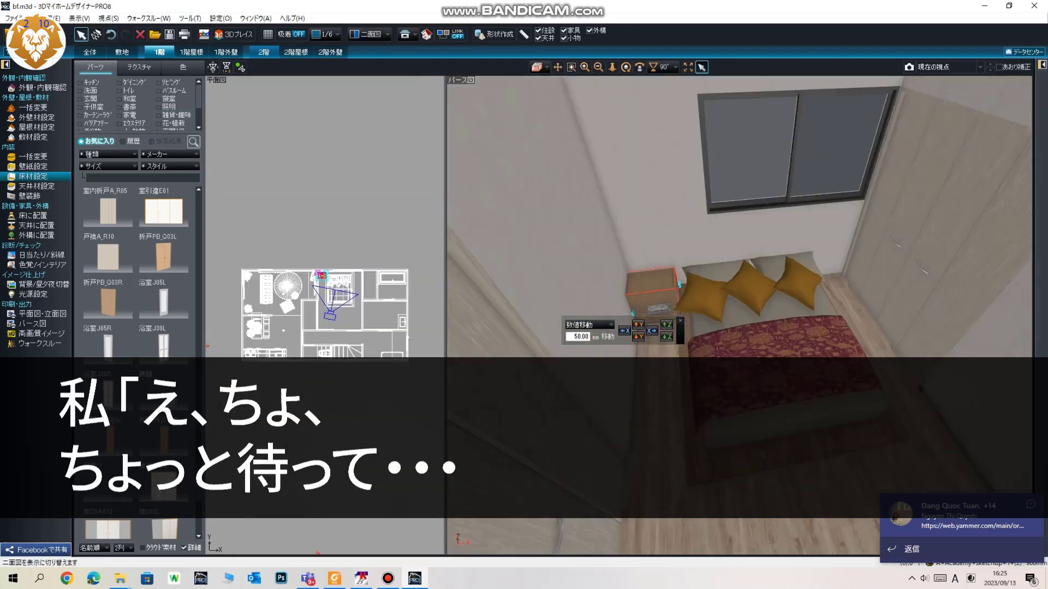
scroll(137, 355, up, 1)
scroll(324, 315, up, 4)
scroll(313, 185, up, 5)
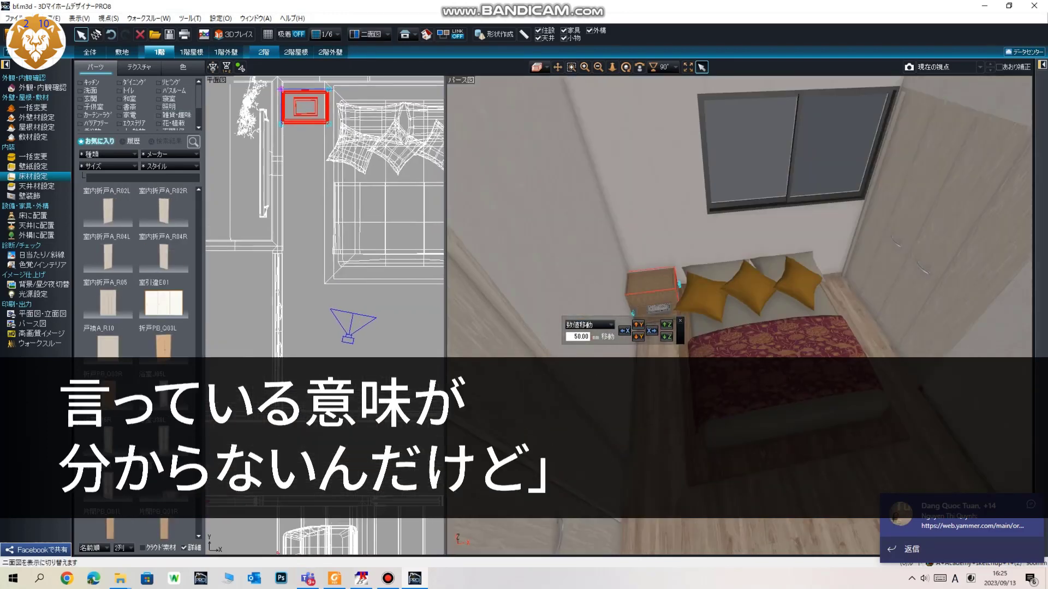
scroll(325, 317, up, 1)
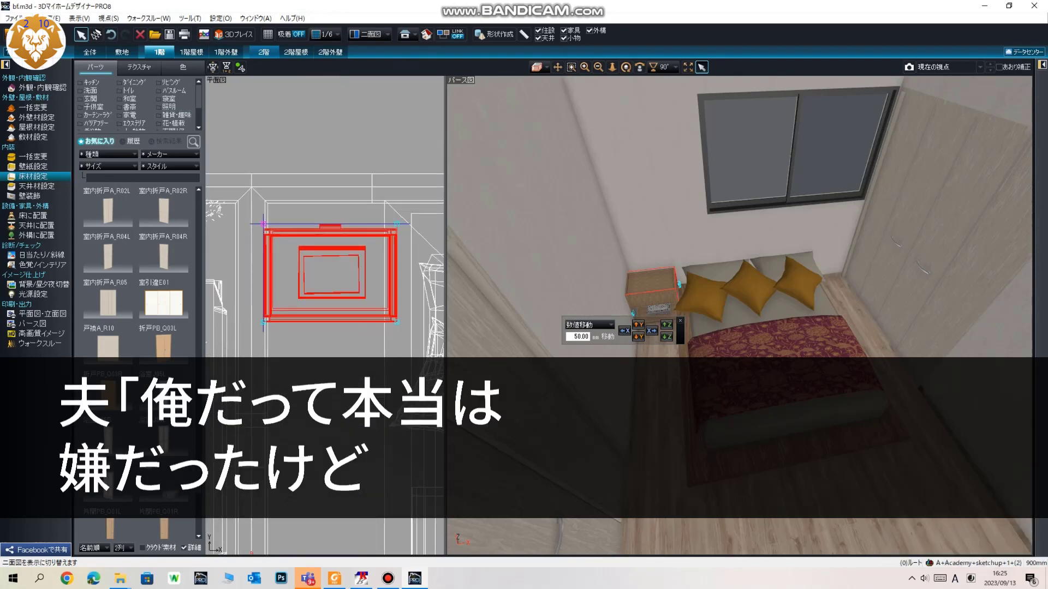
drag(332, 272, 332, 250)
middle_drag(332, 250, 305, 251)
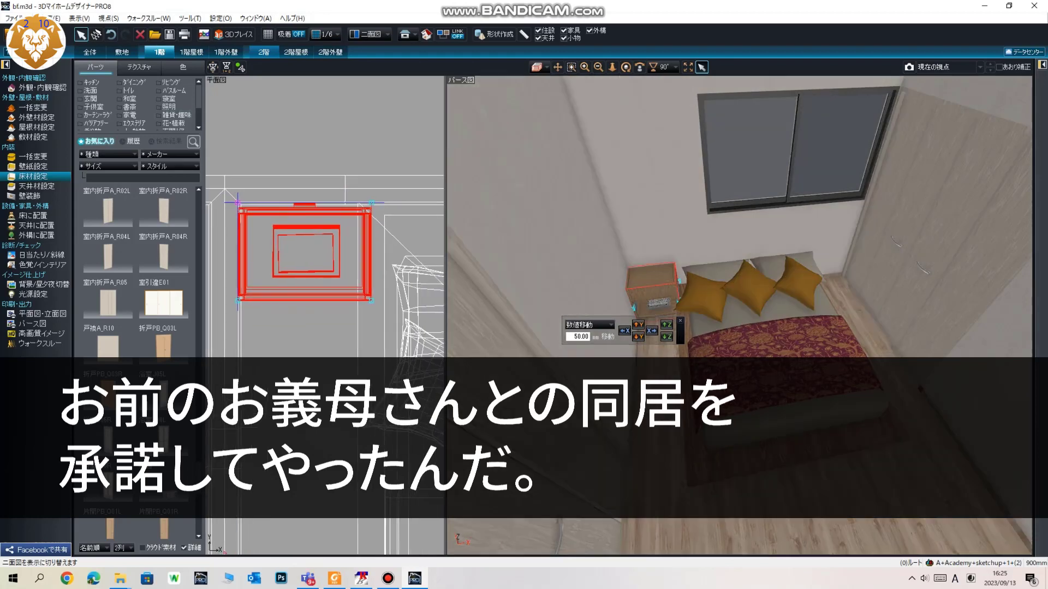
scroll(319, 323, up, 2)
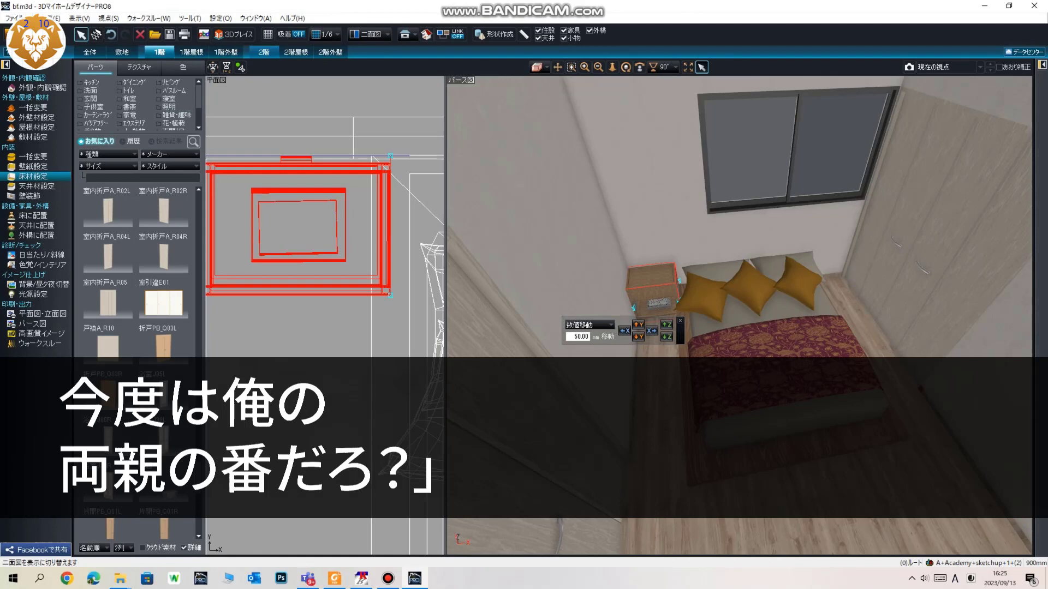
Rotate the nightstand in plan and fit it back into the room corner next to the bed
drag(390, 156, 120, 306)
middle_drag(257, 229, 397, 356)
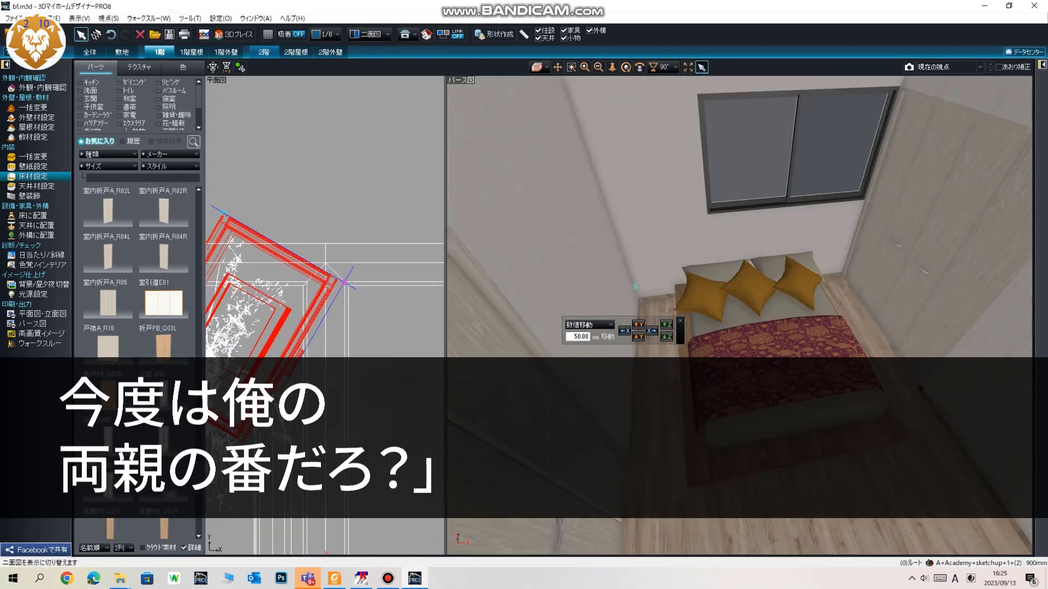
drag(224, 211, 344, 143)
scroll(325, 315, down, 2)
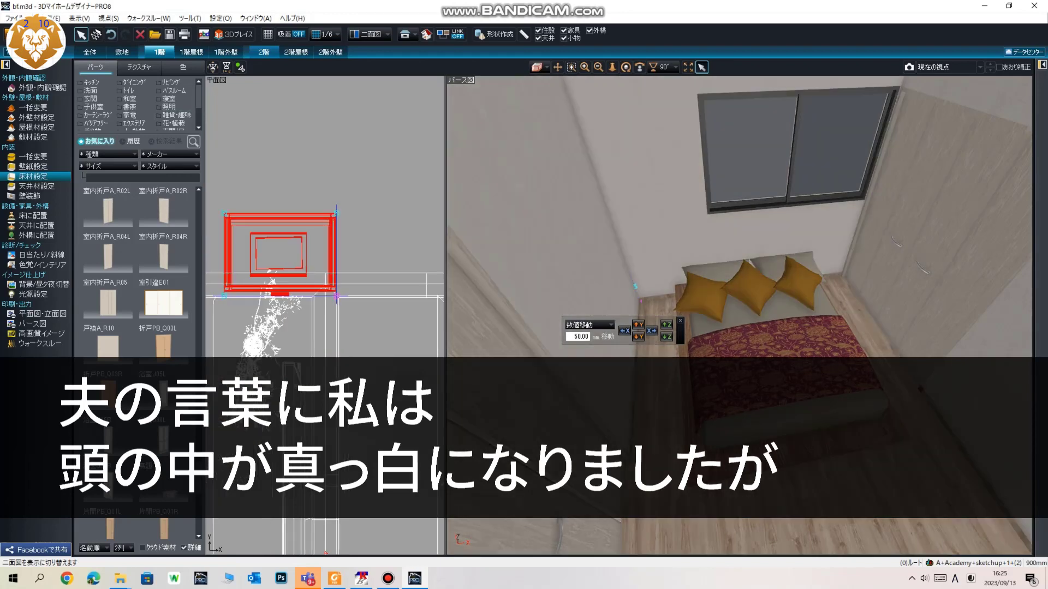
click(335, 295)
click(335, 295)
drag(335, 295, 437, 400)
scroll(363, 339, up, 2)
drag(362, 341, 378, 304)
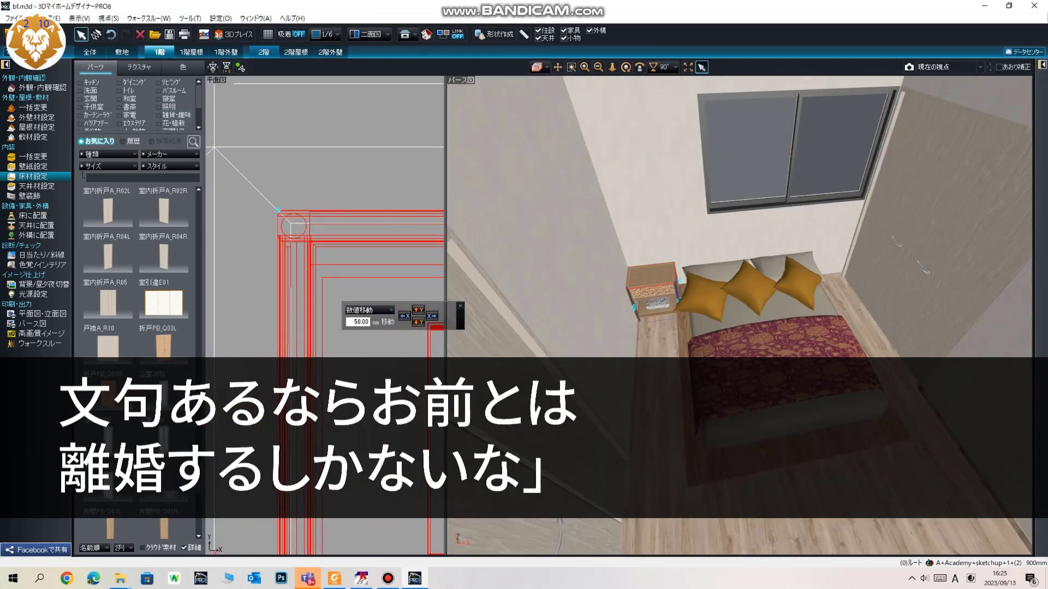
Delete the nightstand beside the bed
scroll(325, 316, down, 4)
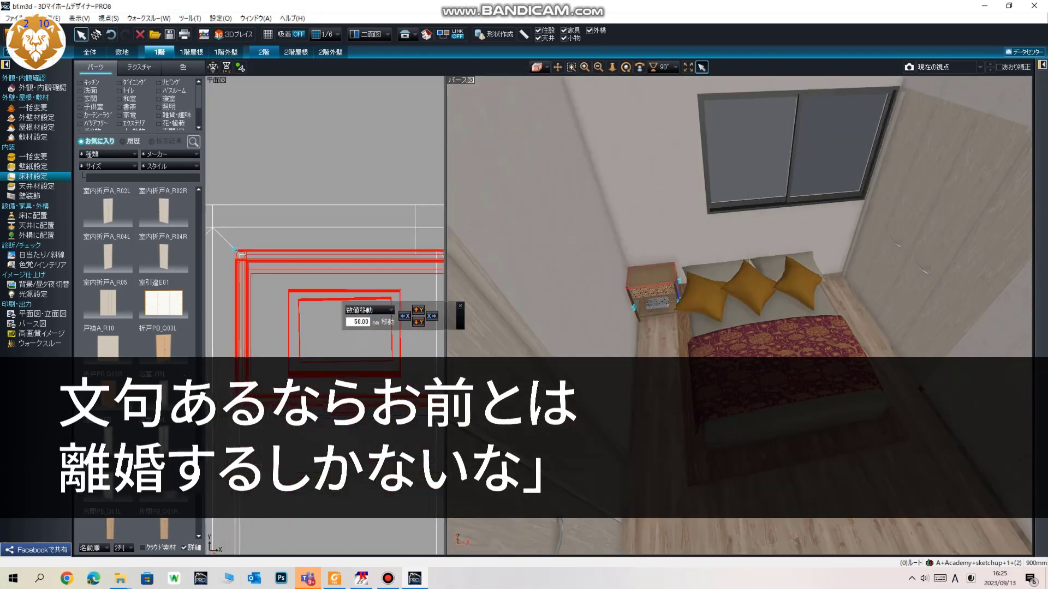
middle_drag(404, 327, 276, 306)
click(401, 343)
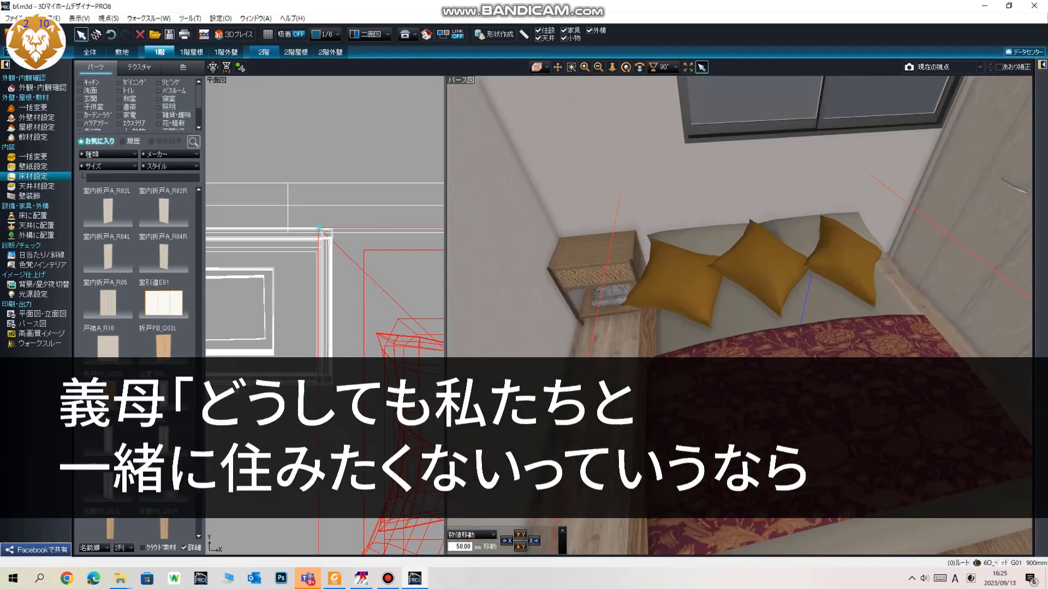
scroll(693, 251, down, 5)
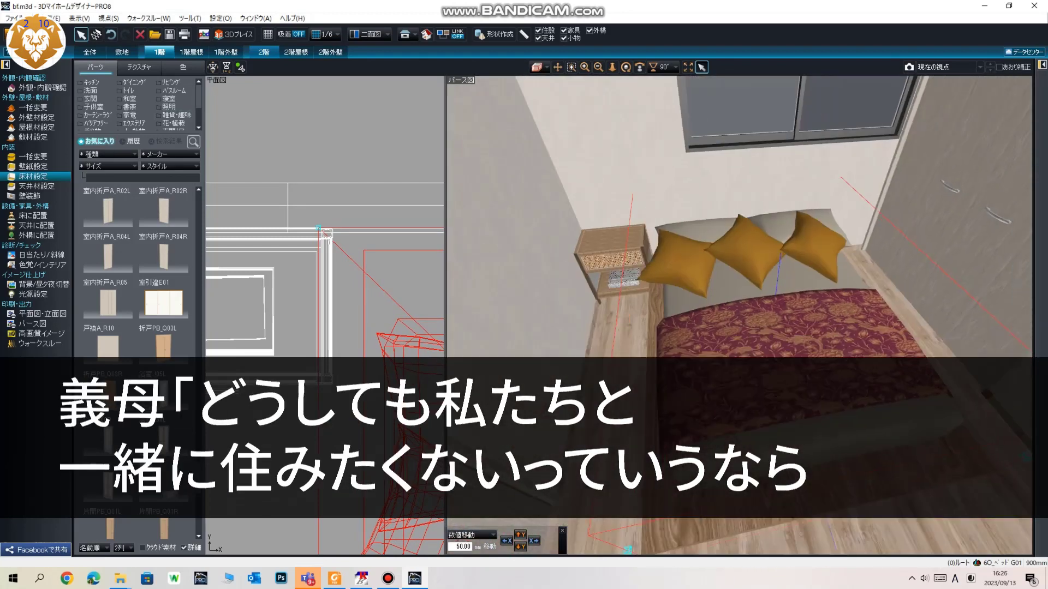
click(608, 237)
key(Delete)
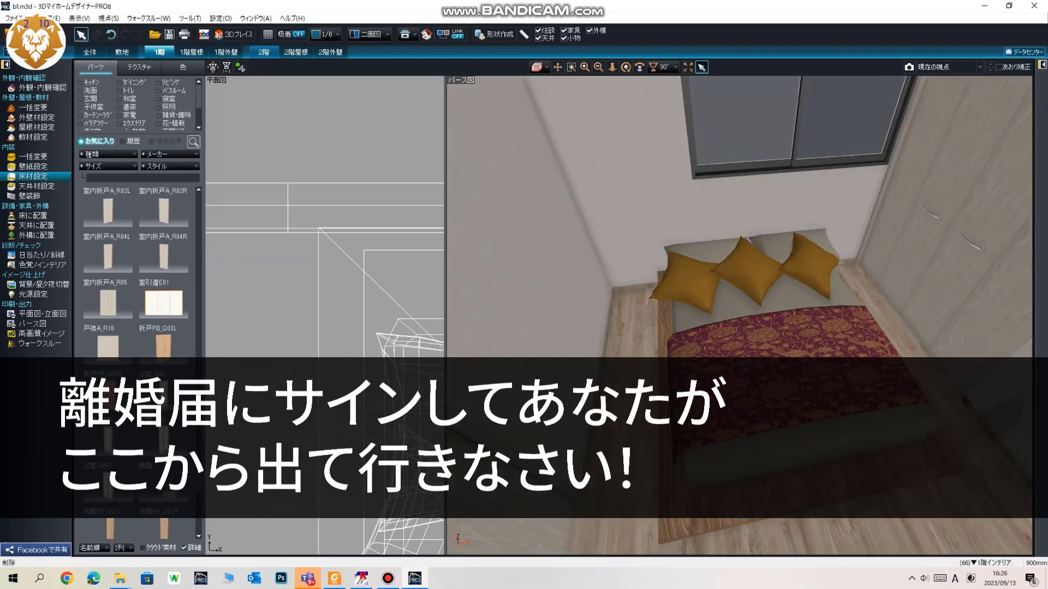
Look through the favourite and recently used textures for a finish for the bedroom
click(626, 67)
drag(731, 261, 710, 240)
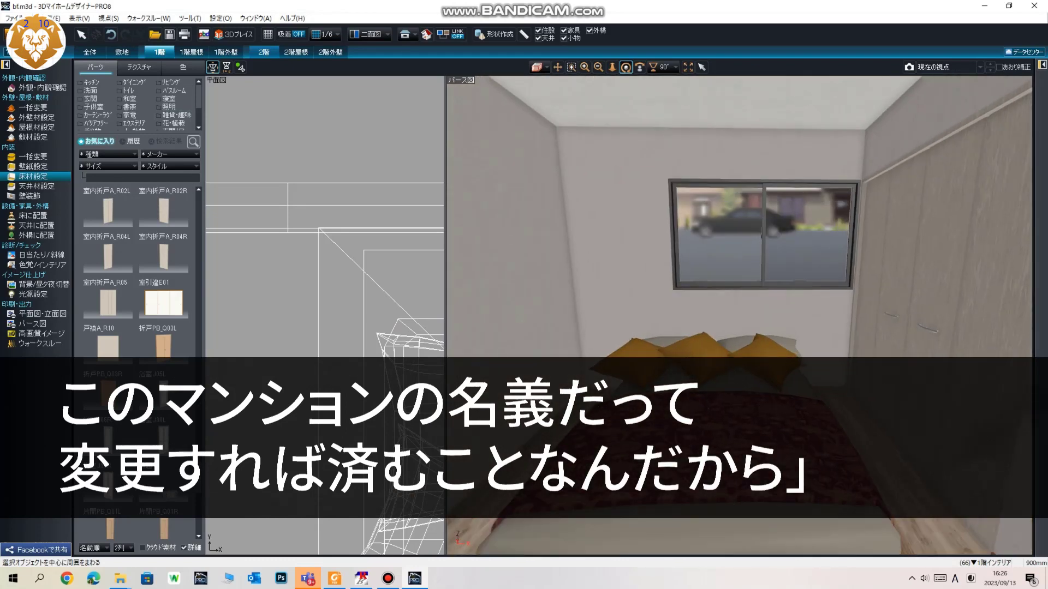
click(139, 67)
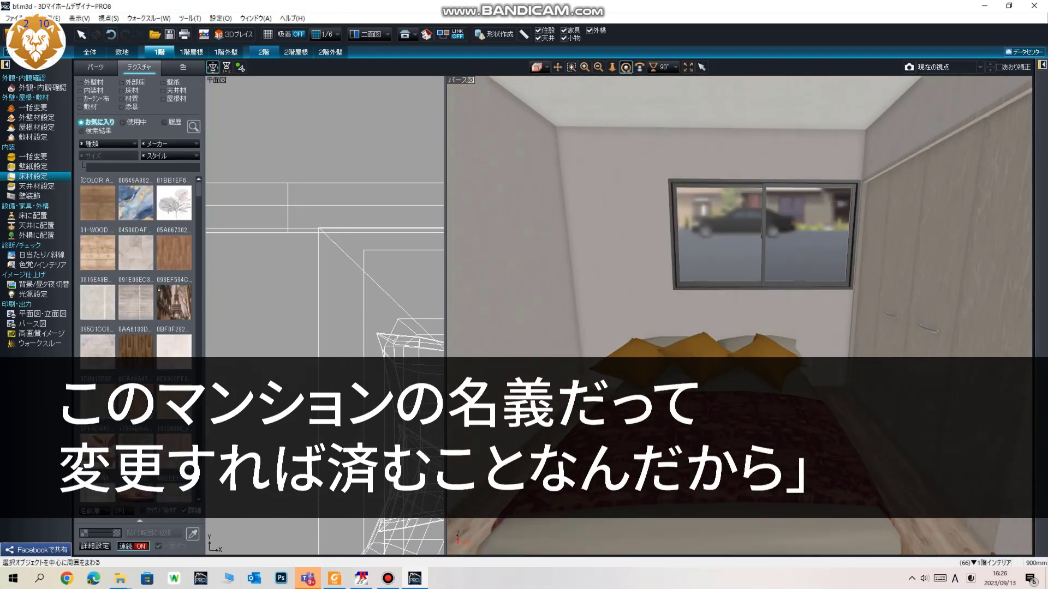
scroll(136, 341, down, 3)
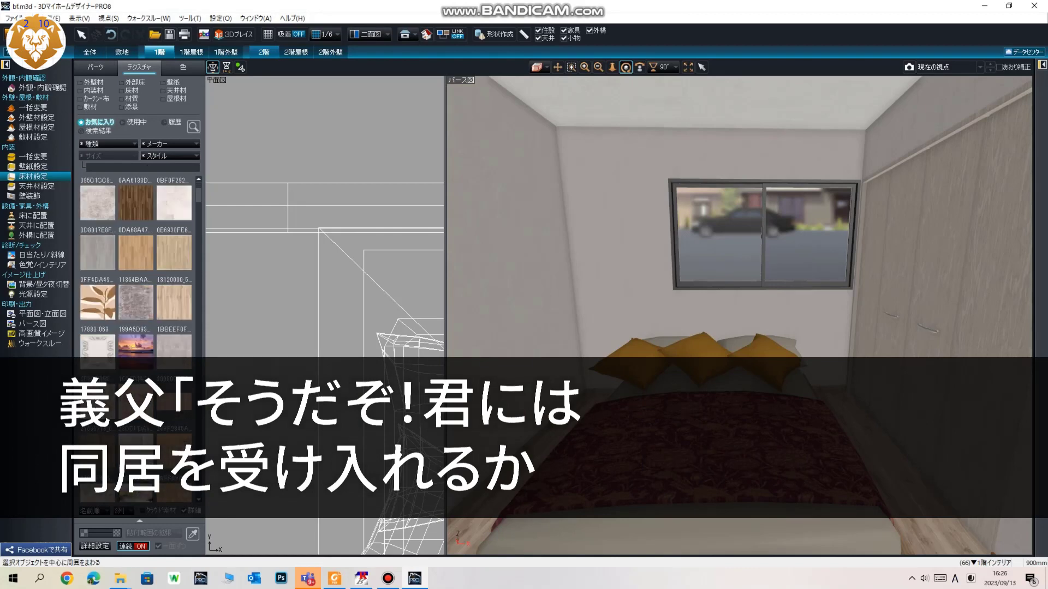
scroll(136, 338, up, 3)
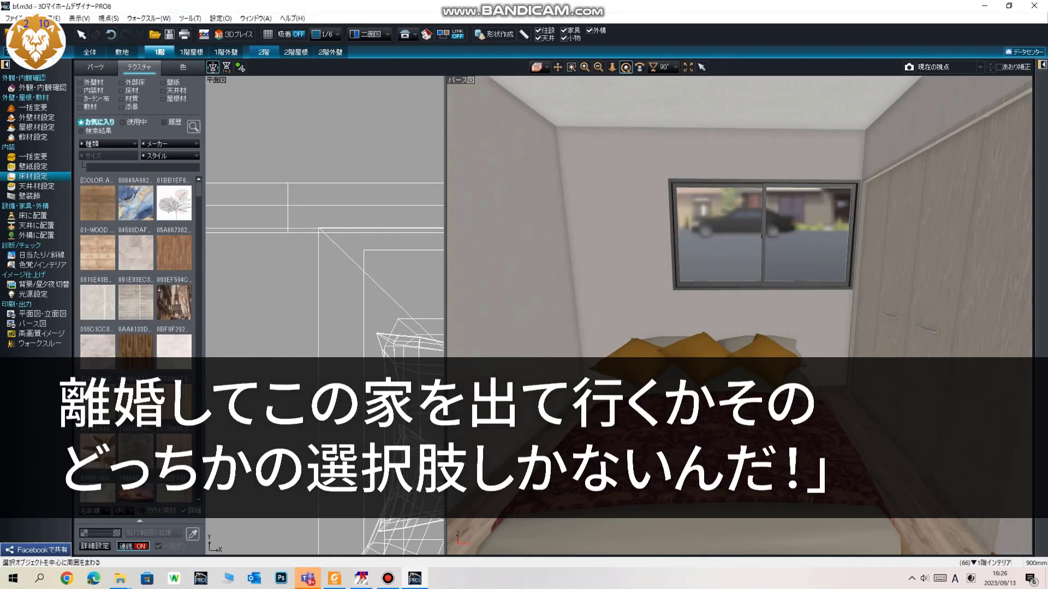
click(172, 122)
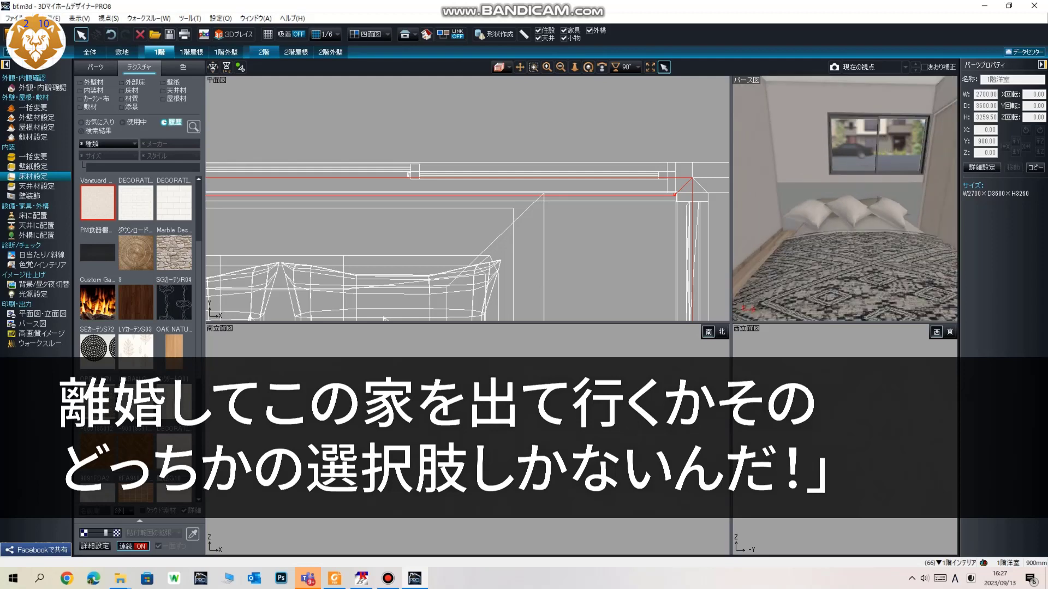
scroll(468, 199, down, 1)
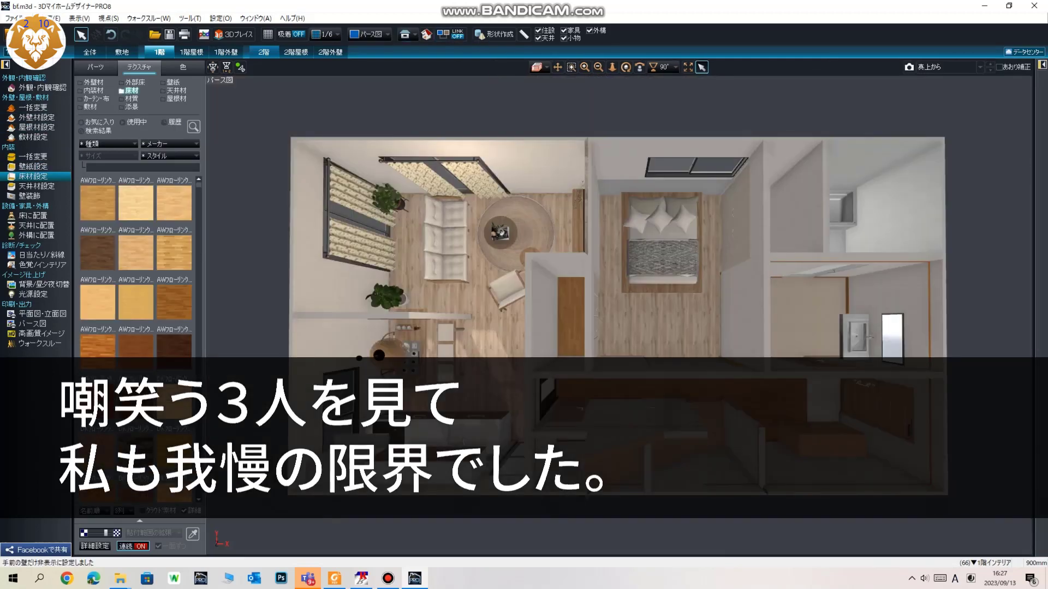
Apply the recently used COLOR L11_QA2 wood texture to the low wall panel behind the bed
click(626, 67)
drag(619, 349, 609, 273)
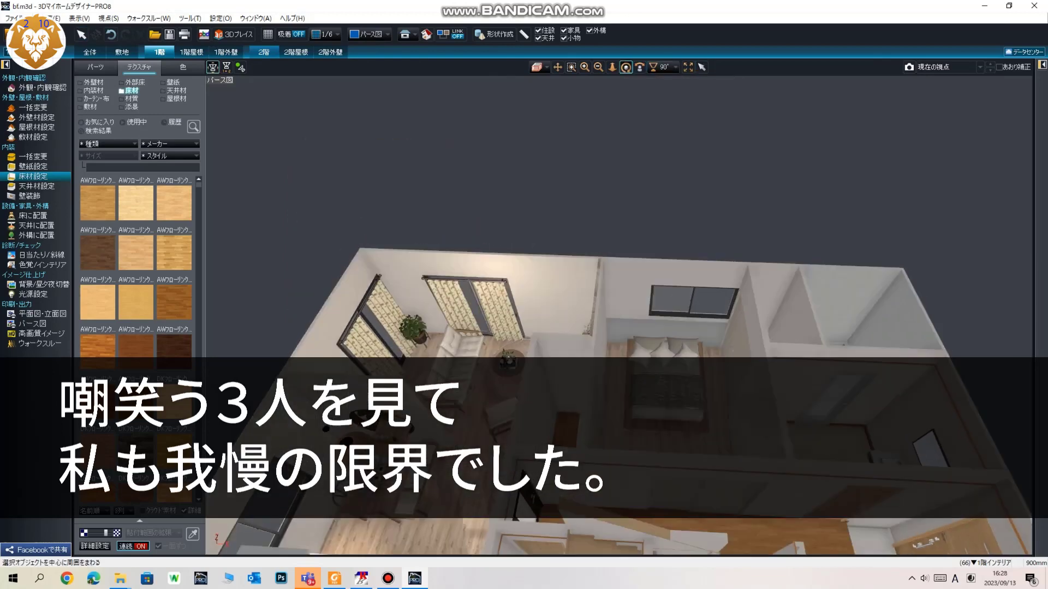
scroll(618, 315, up, 5)
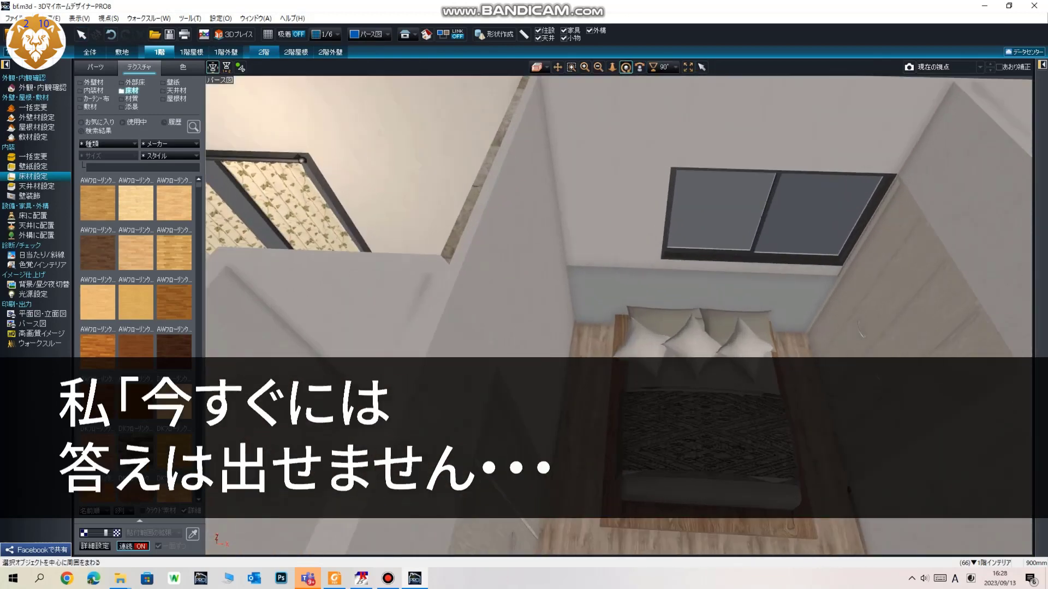
click(172, 122)
click(174, 203)
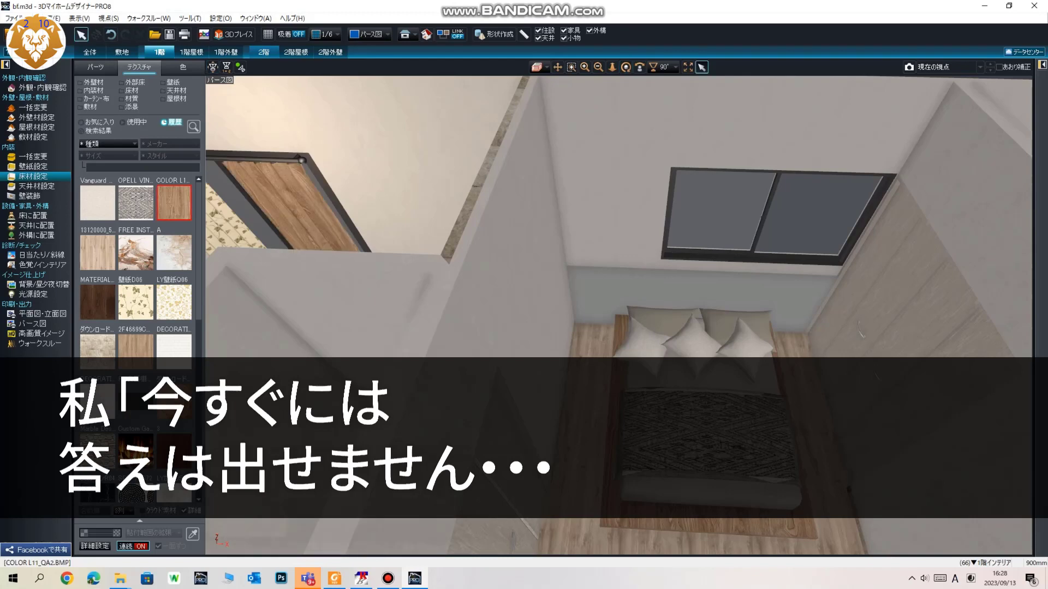
click(95, 545)
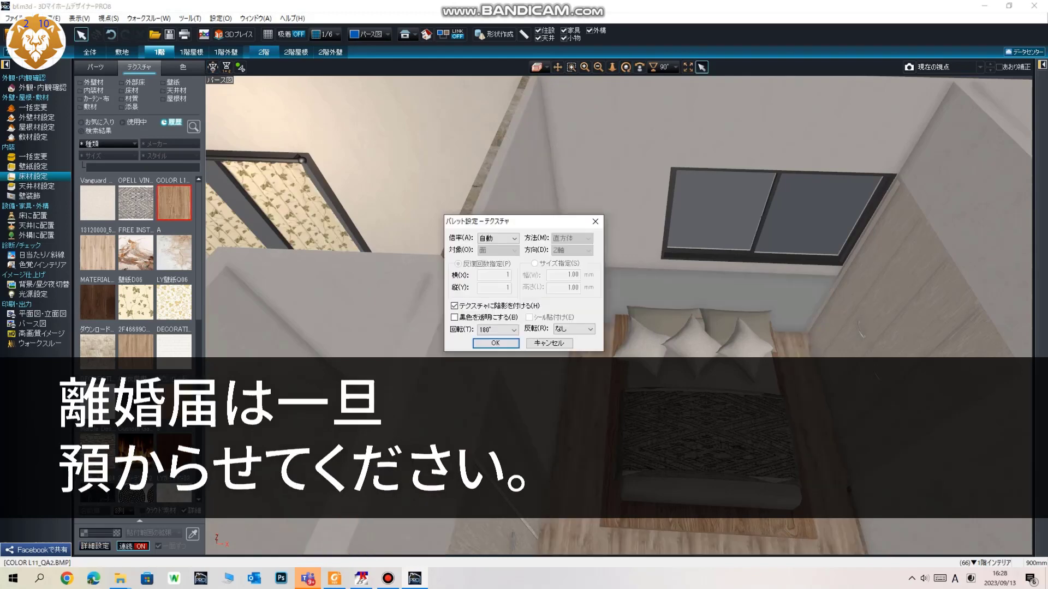
click(496, 342)
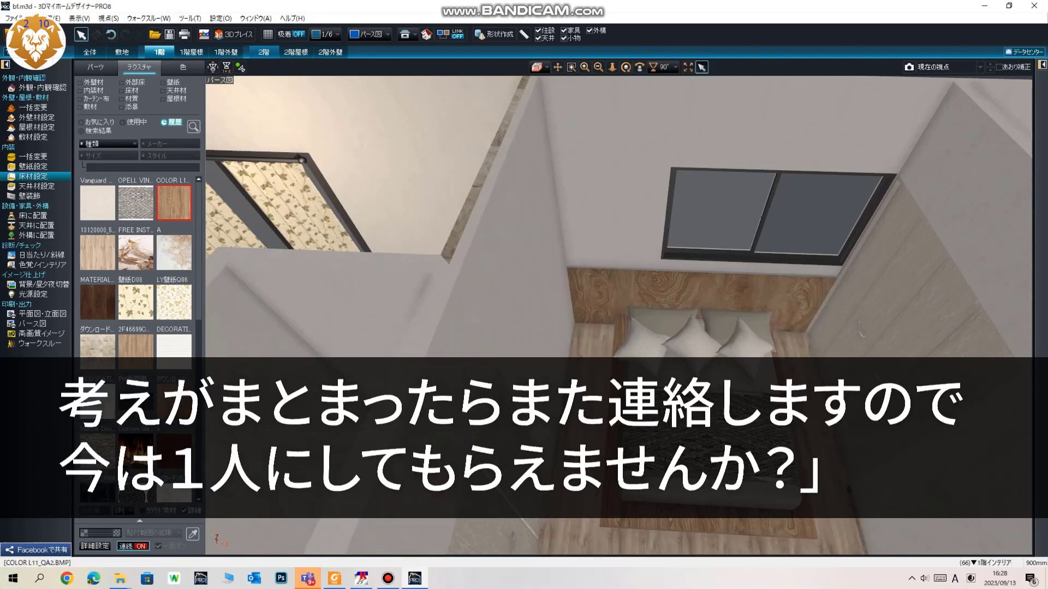
Change the texture rotation and reapply the wood to the panel behind the bed with its grain running horizontally
click(95, 545)
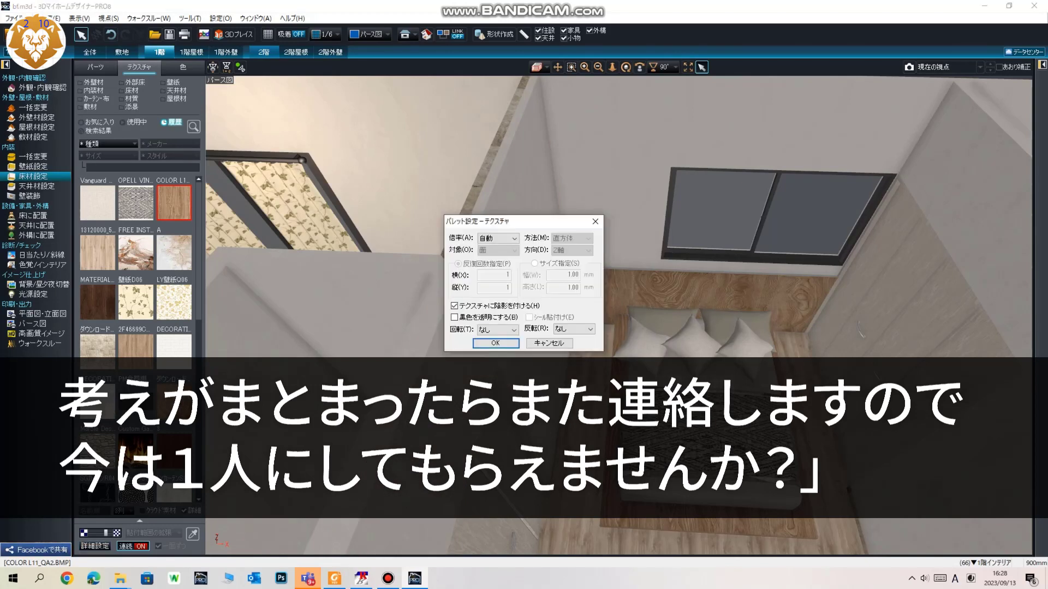
click(497, 329)
click(492, 346)
click(496, 343)
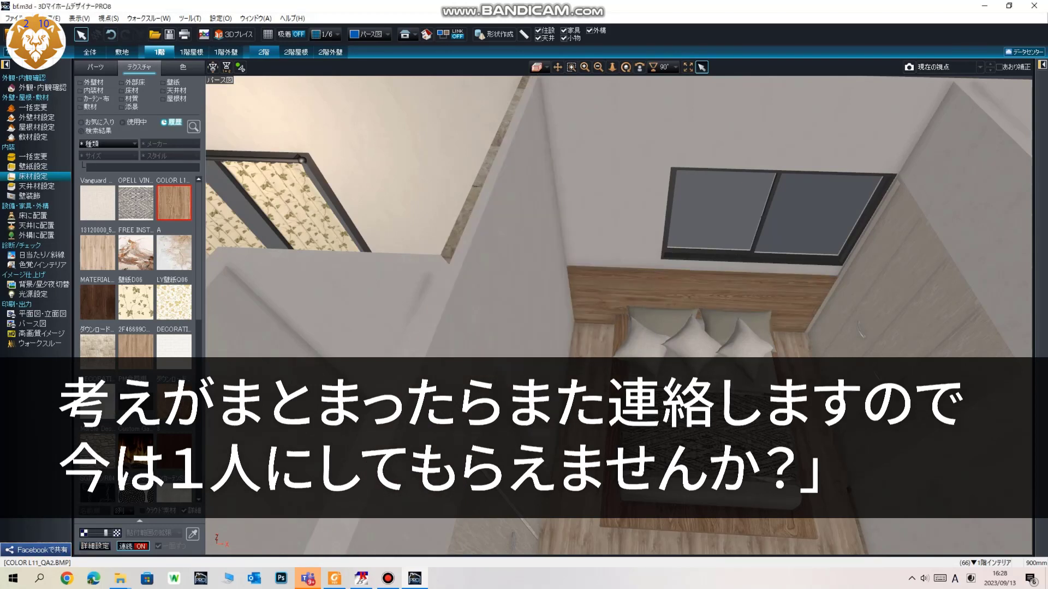
Examine the bed and the wood panel behind it up close from inside the bedroom
middle_drag(619, 349, 614, 235)
scroll(619, 316, down, 2)
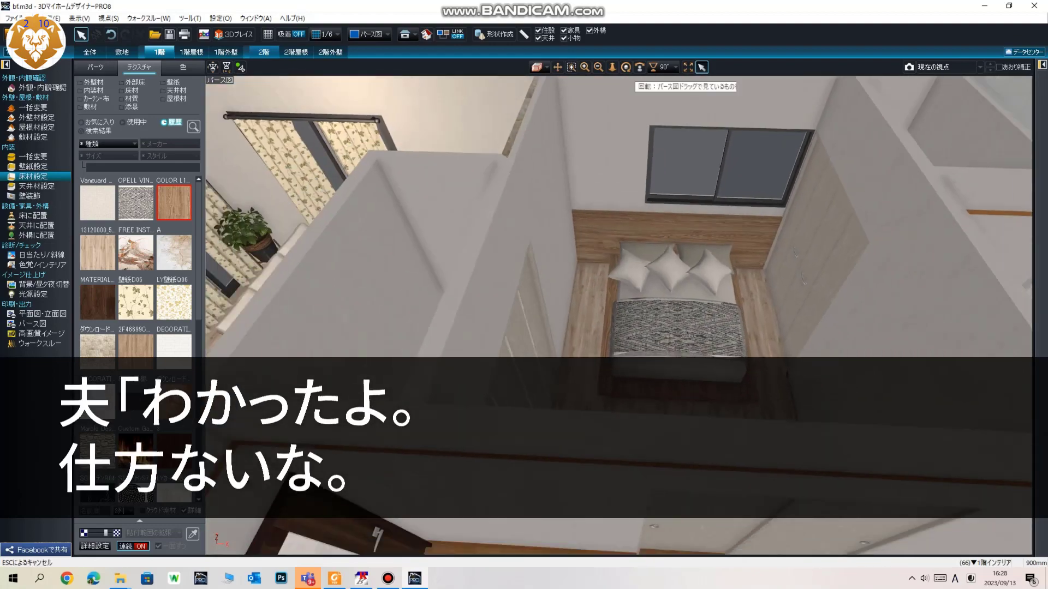
click(626, 68)
drag(622, 218, 594, 219)
scroll(578, 246, up, 3)
scroll(617, 256, up, 3)
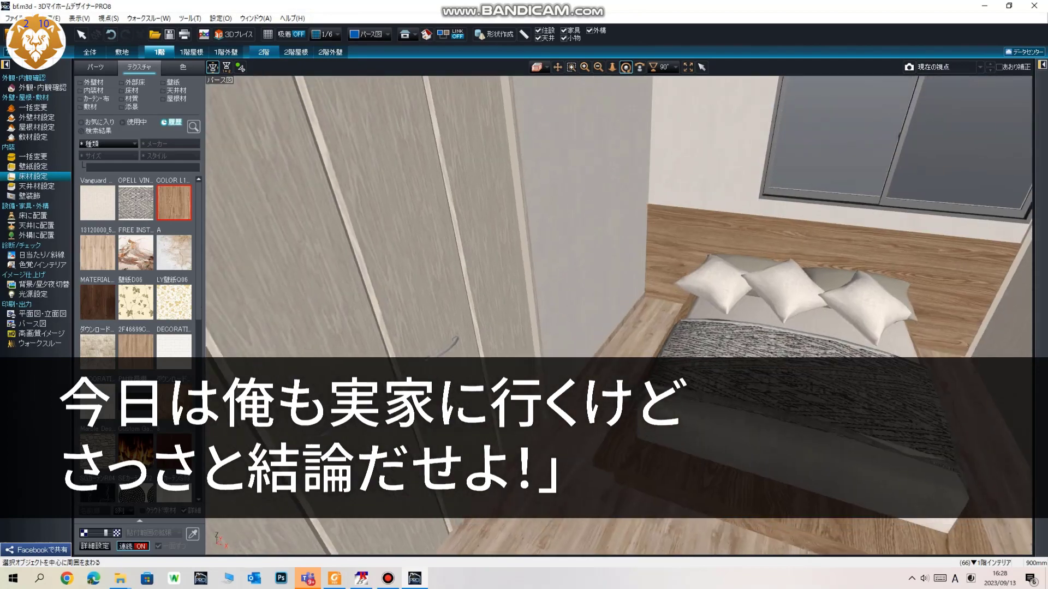
middle_drag(655, 284, 592, 229)
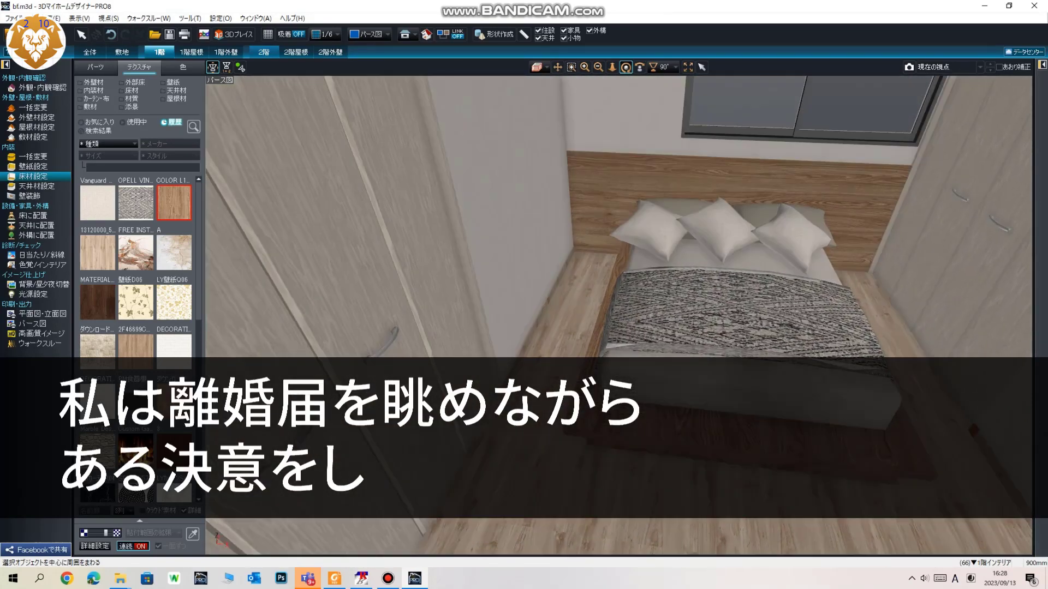
Draw a floor/ceiling block about 471 mm wide, 383 mm deep and 100 mm high in the wall corner beside the bed
click(494, 35)
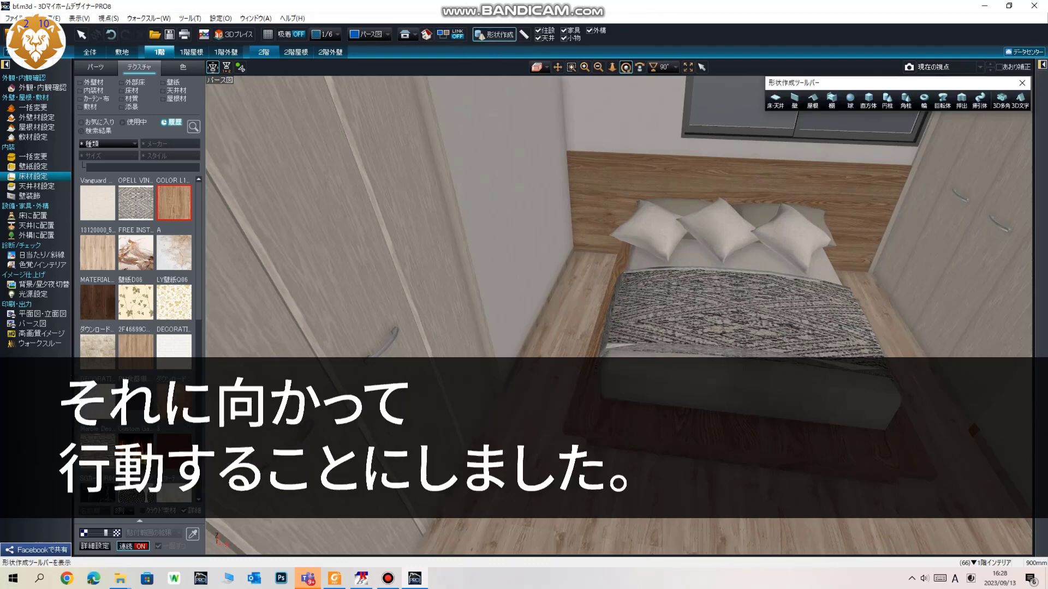
click(775, 100)
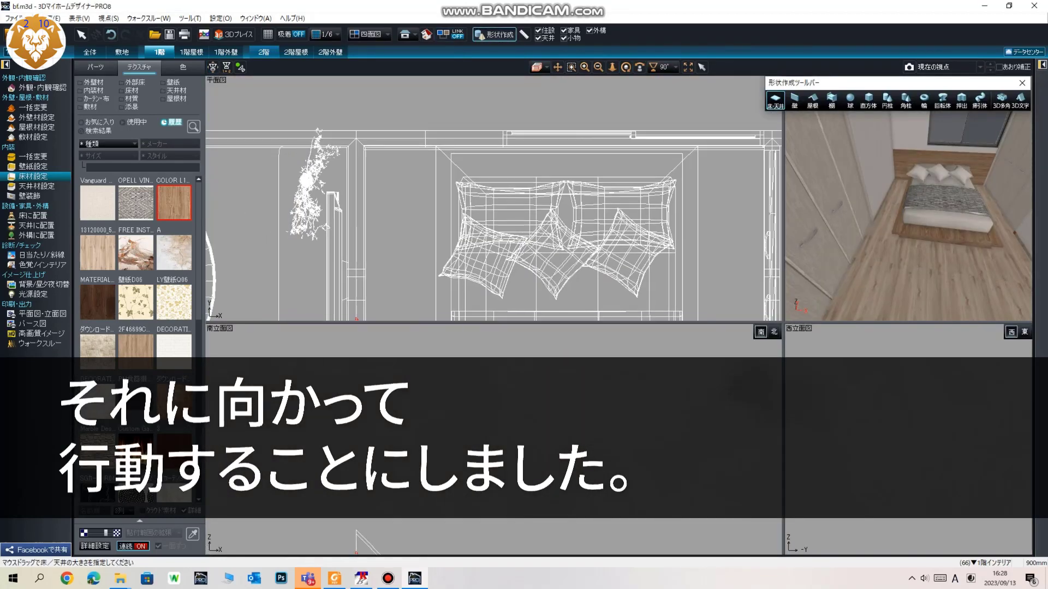
scroll(494, 198, up, 2)
middle_drag(494, 198, 520, 213)
scroll(519, 213, up, 2)
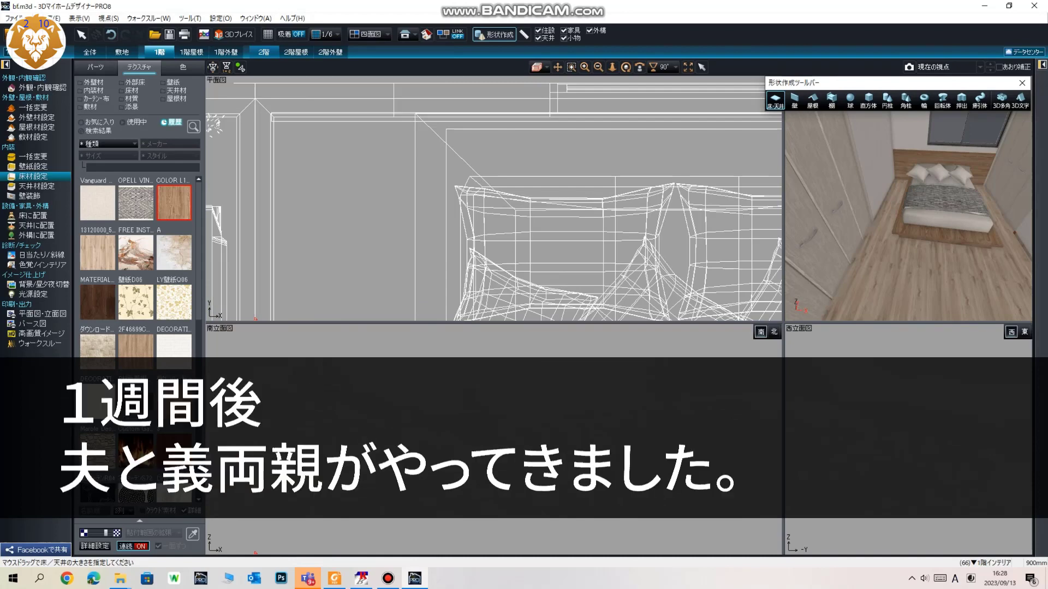
scroll(455, 180, up, 3)
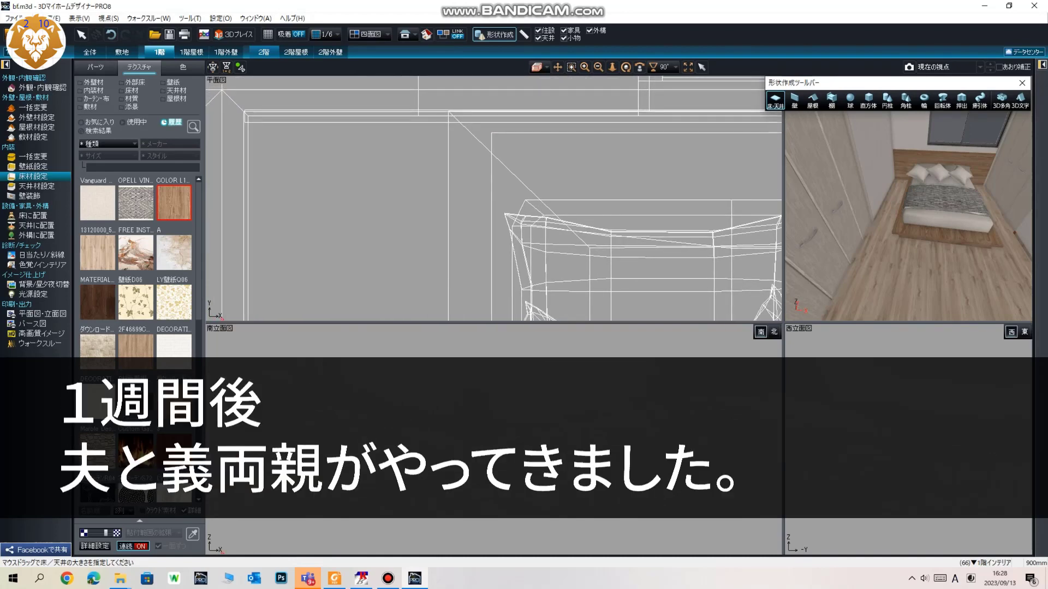
drag(243, 111, 448, 278)
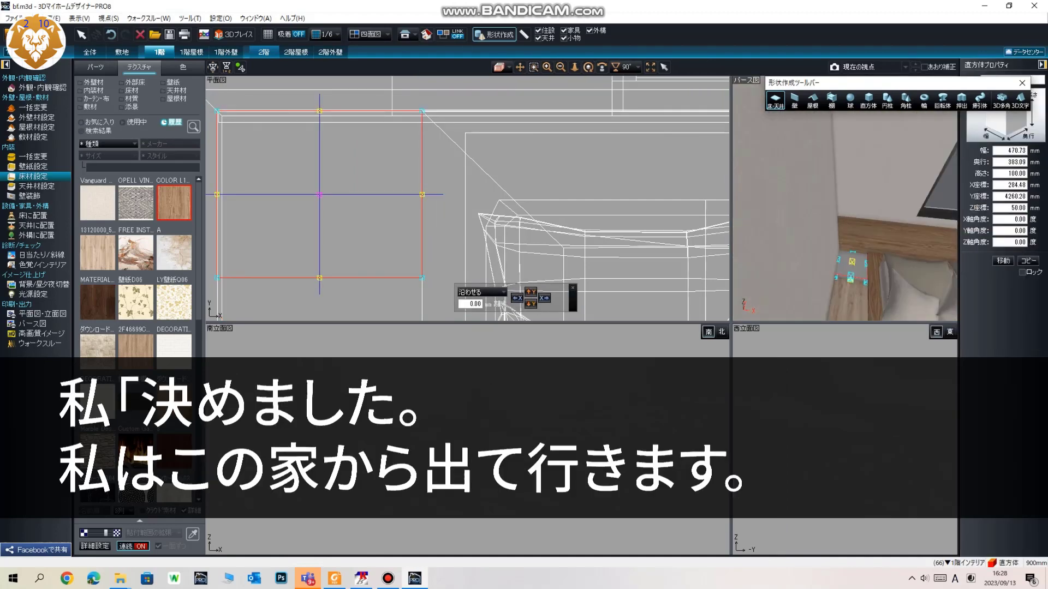
click(494, 34)
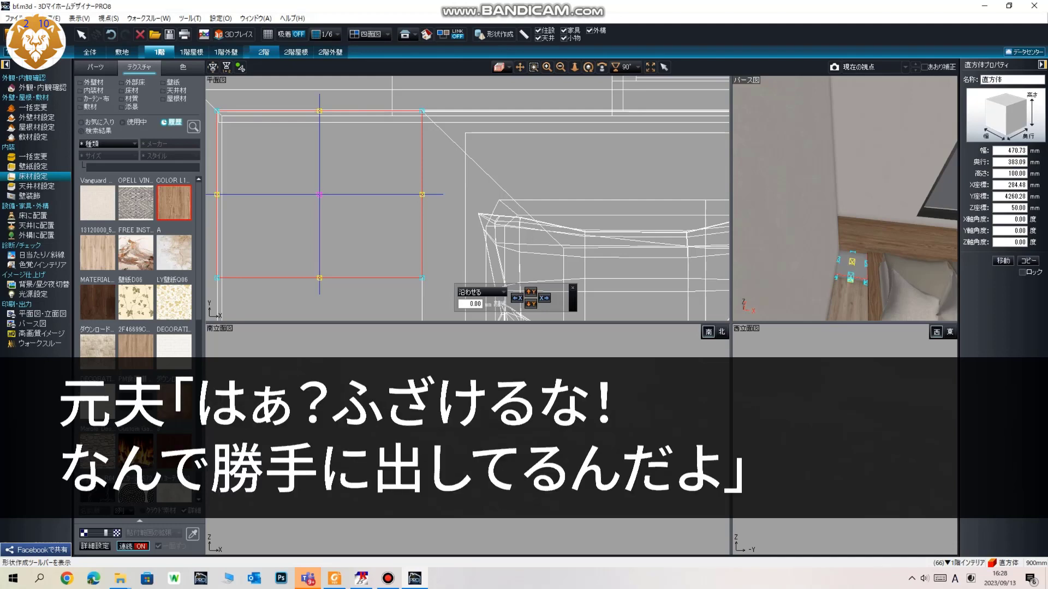
Set the block's width to 500 mm
double_click(1016, 151)
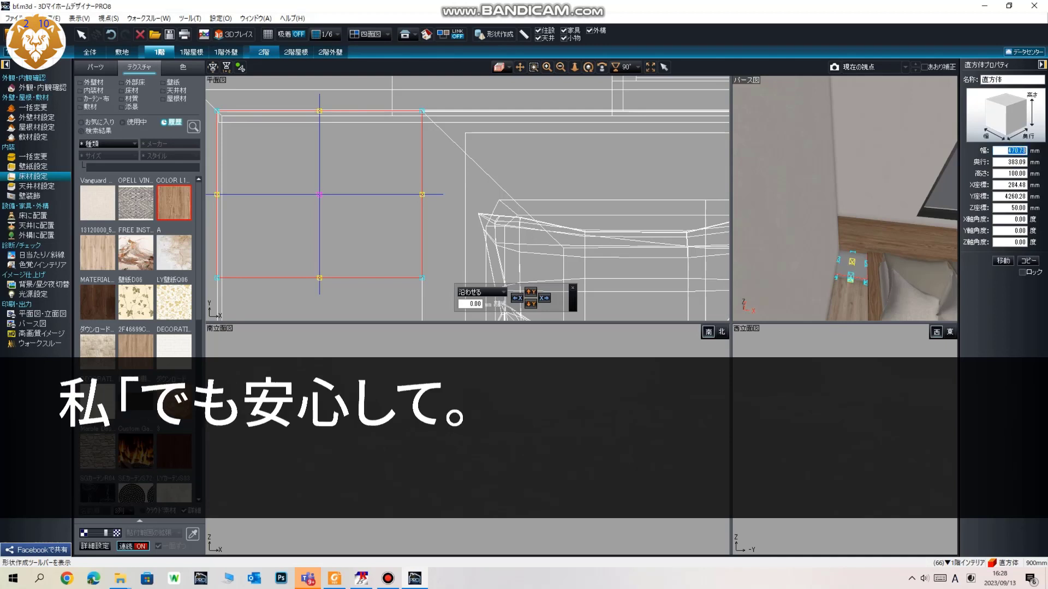
text(500)
key(Return)
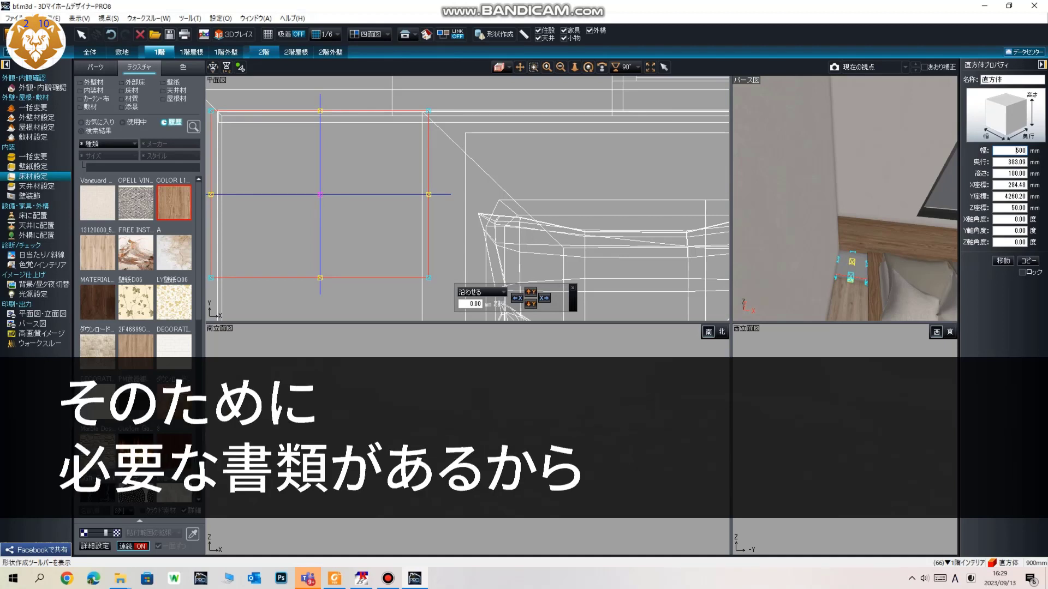
double_click(1016, 151)
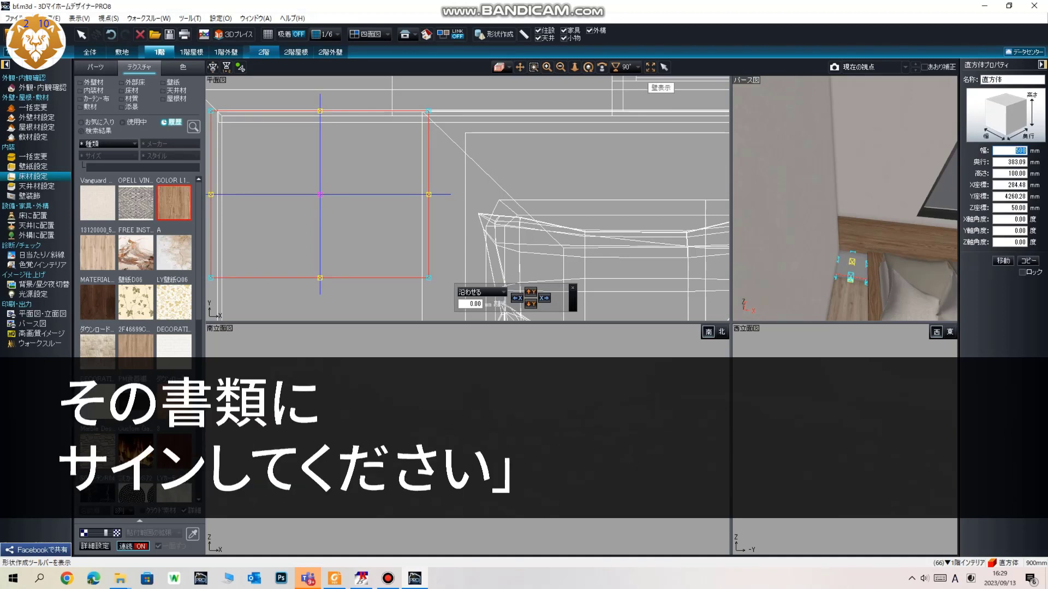
Pull in the block's side edges so it fits between the wall and the bed base, about 469 mm wide
drag(429, 194, 421, 194)
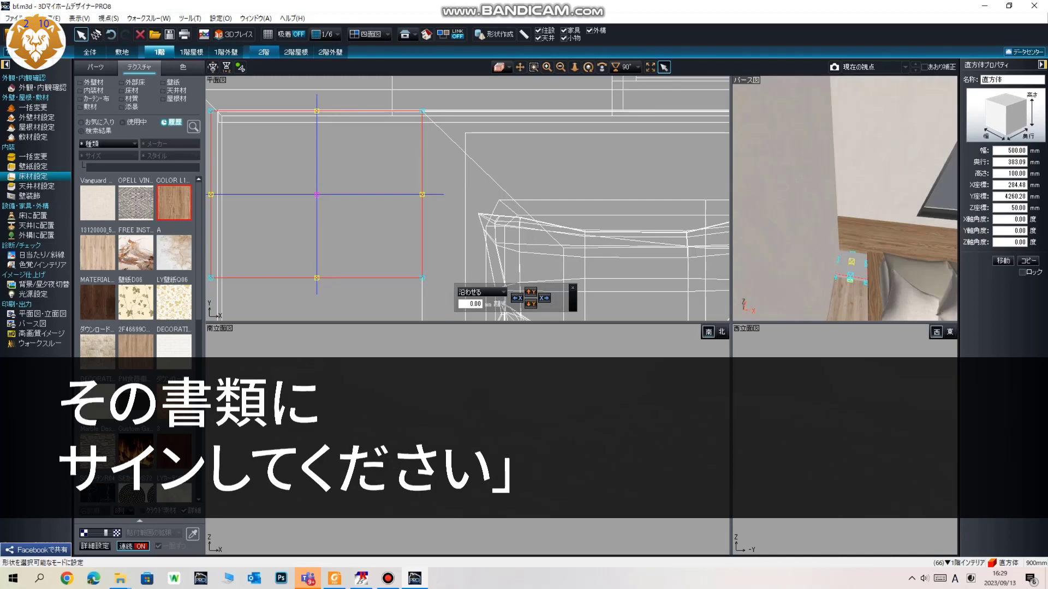
middle_drag(422, 194, 496, 188)
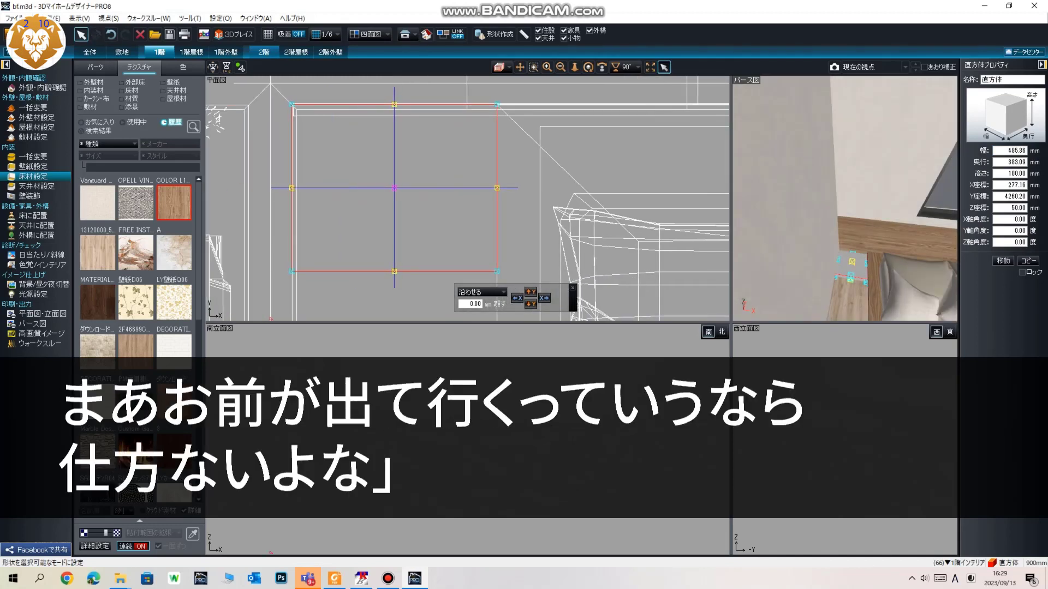
key(ctrl+z)
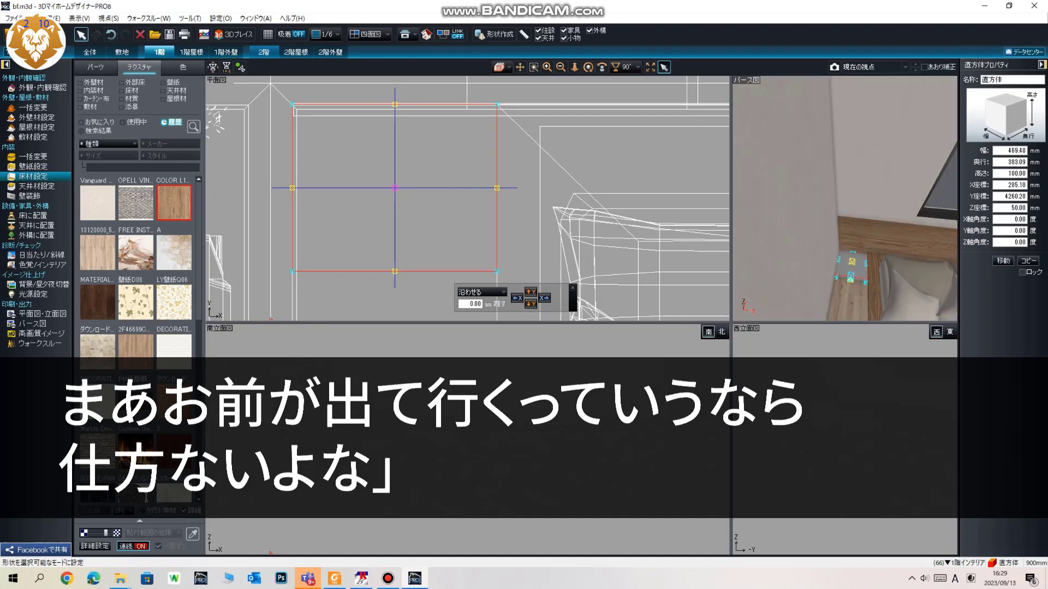
Set the block's depth to 400 mm and move it snugly into the wall corner beside the bed
double_click(1022, 162)
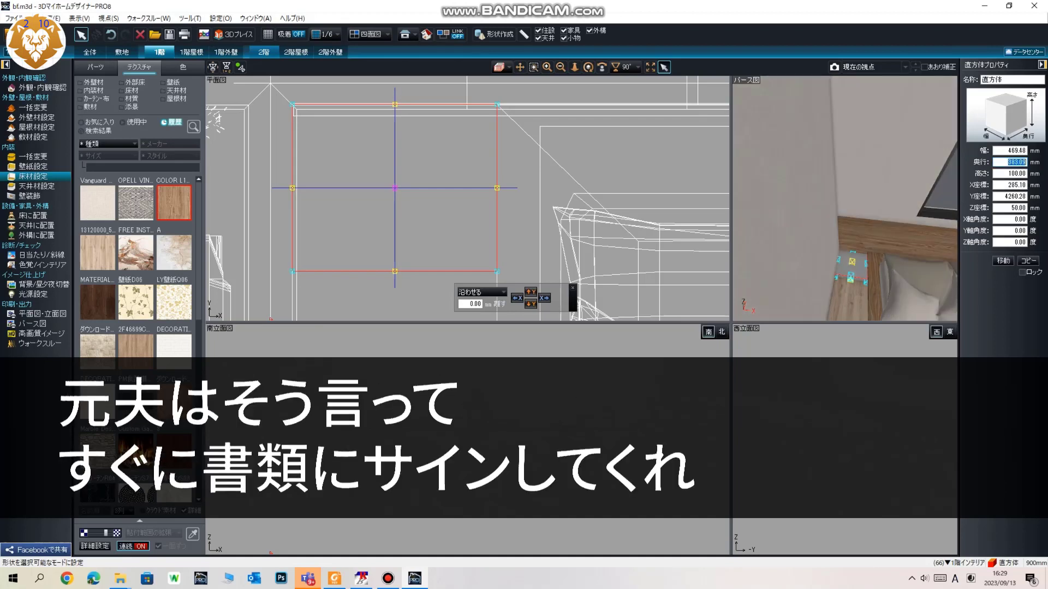
text(400)
key(Return)
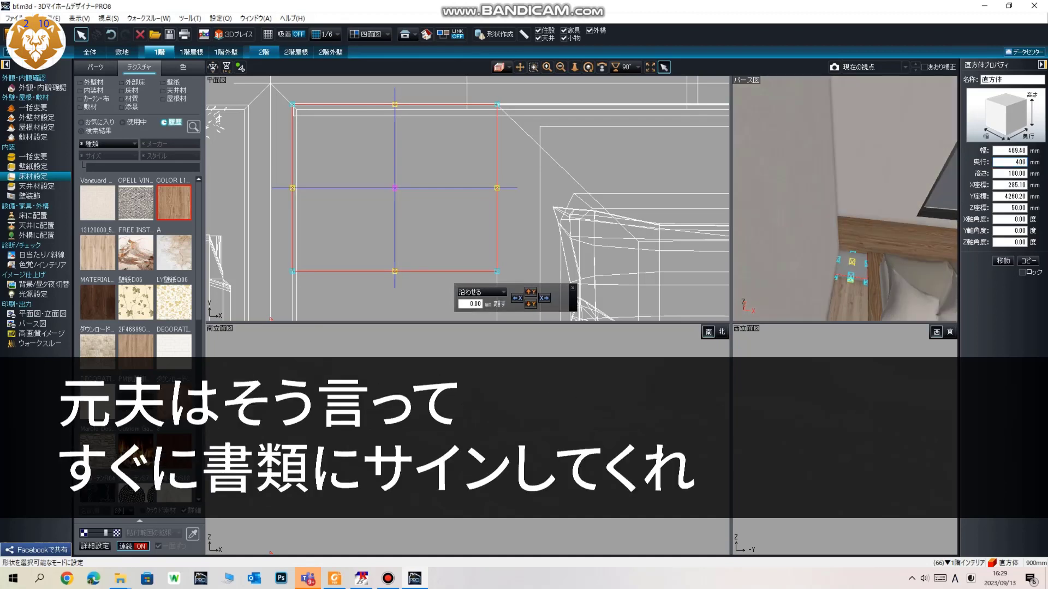
drag(472, 210, 472, 213)
scroll(472, 213, up, 2)
middle_drag(472, 212, 586, 297)
scroll(259, 122, up, 3)
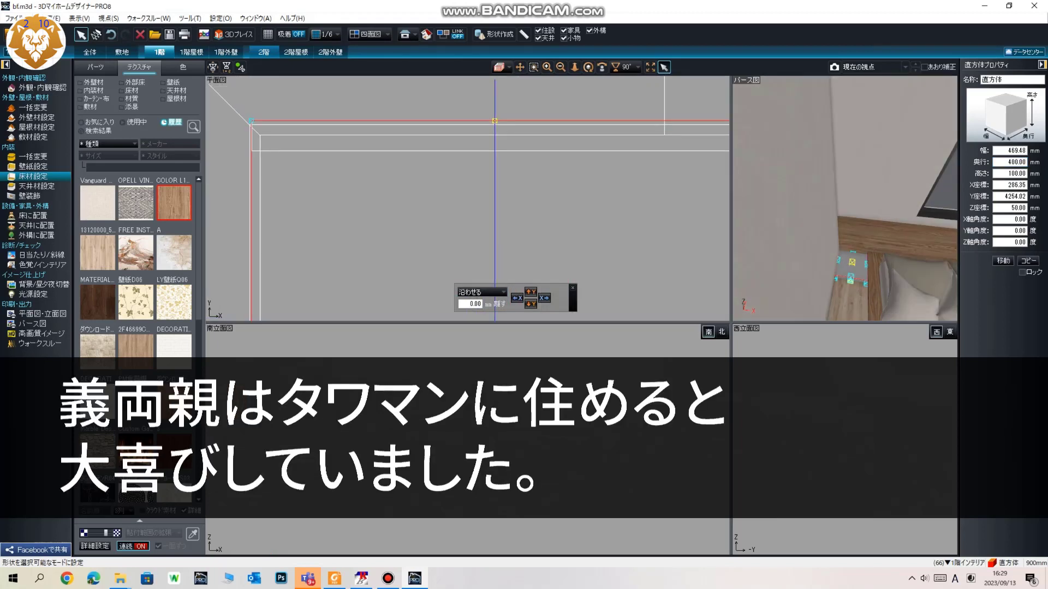
drag(383, 162, 380, 161)
scroll(467, 198, down, 2)
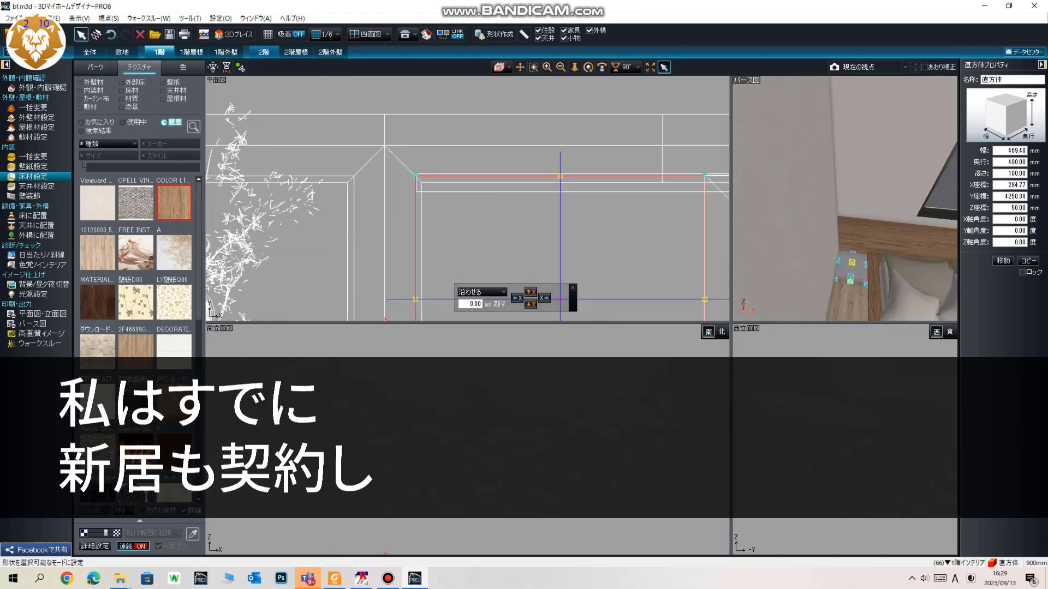
Look through the recently used textures for a finish for the block beside the bed
click(791, 191)
middle_drag(873, 229, 821, 172)
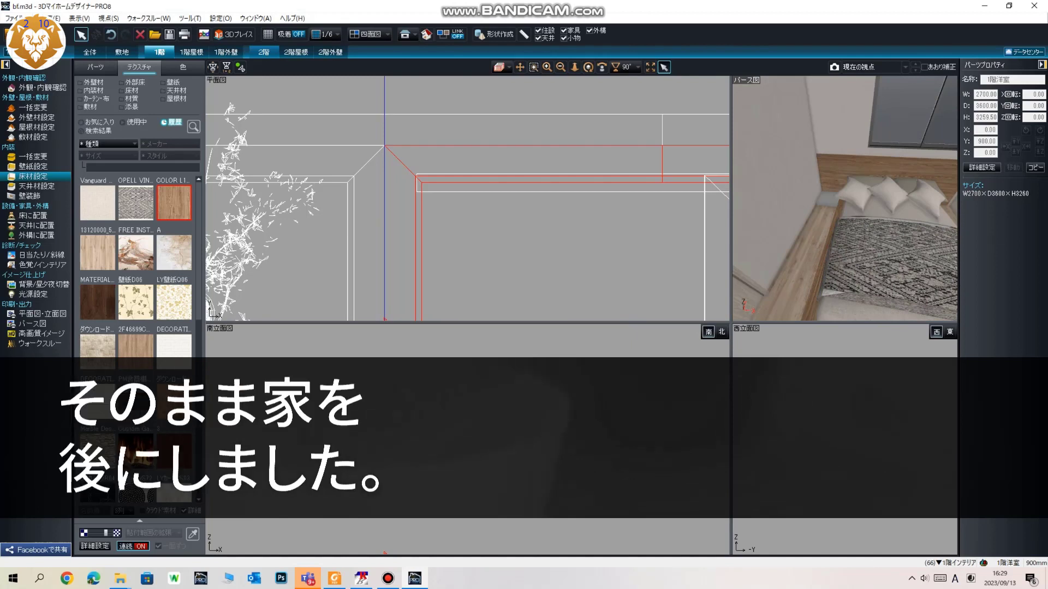
scroll(136, 273, down, 5)
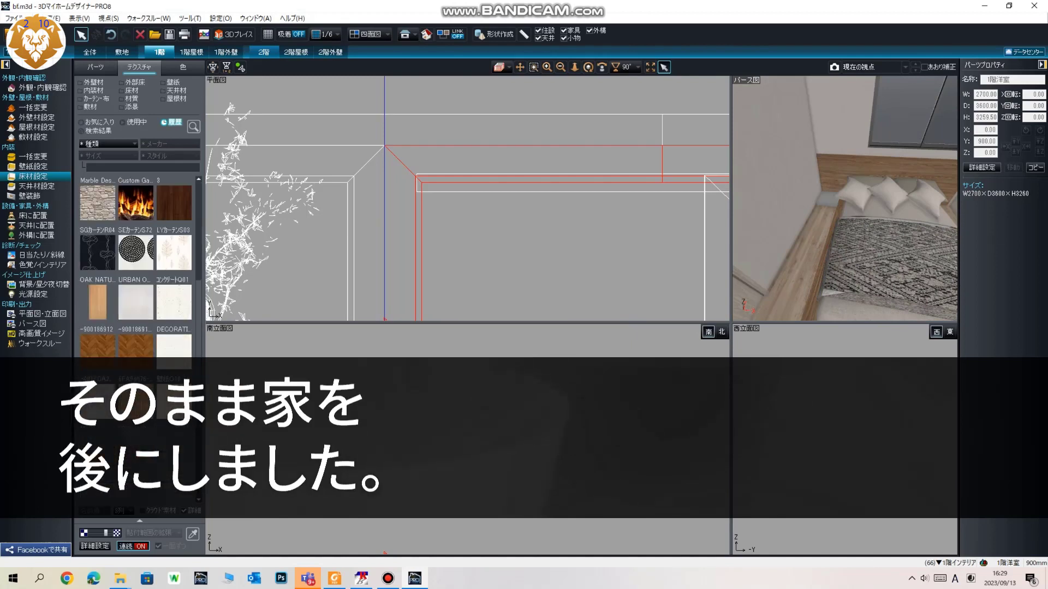
scroll(109, 404, up, 1)
click(97, 451)
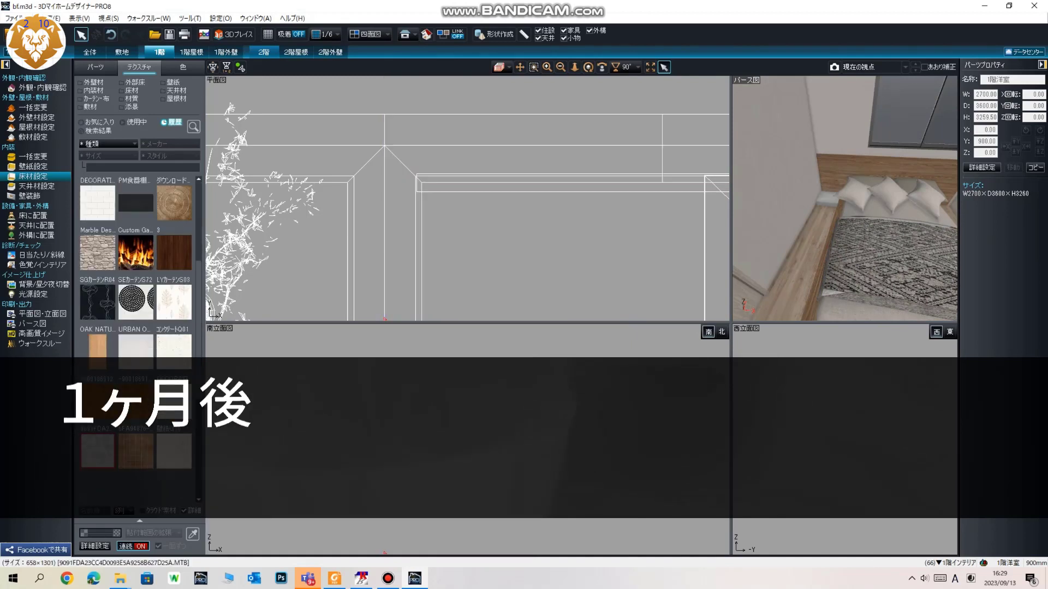
scroll(844, 198, up, 2)
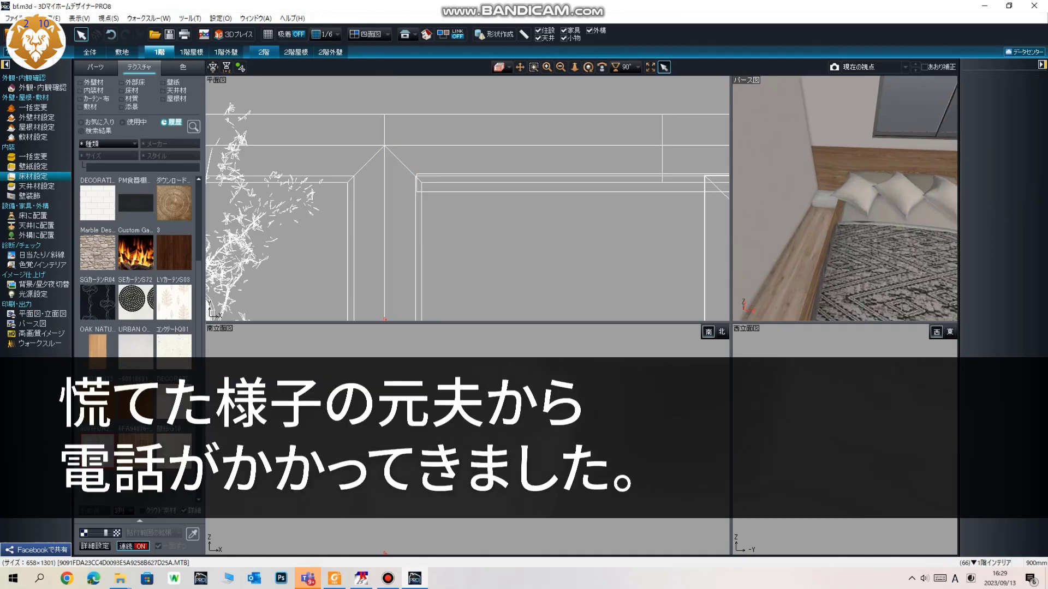
Place the decorative part 40, with books and a plant vase, on top of the block beside the bed
click(95, 67)
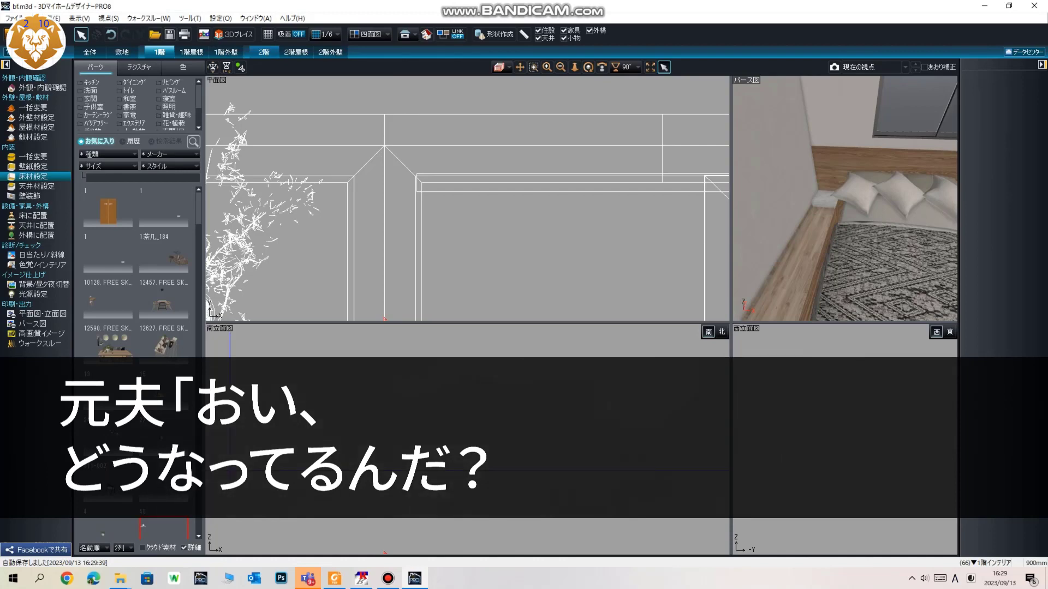
drag(230, 470, 828, 196)
scroll(487, 221, down, 8)
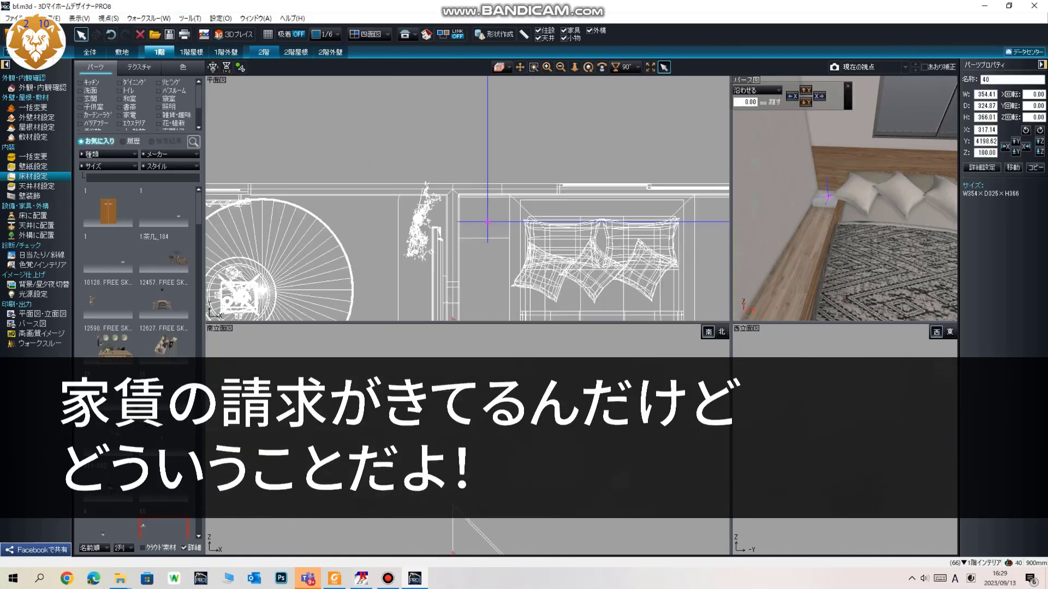
scroll(487, 222, down, 2)
drag(615, 113, 475, 207)
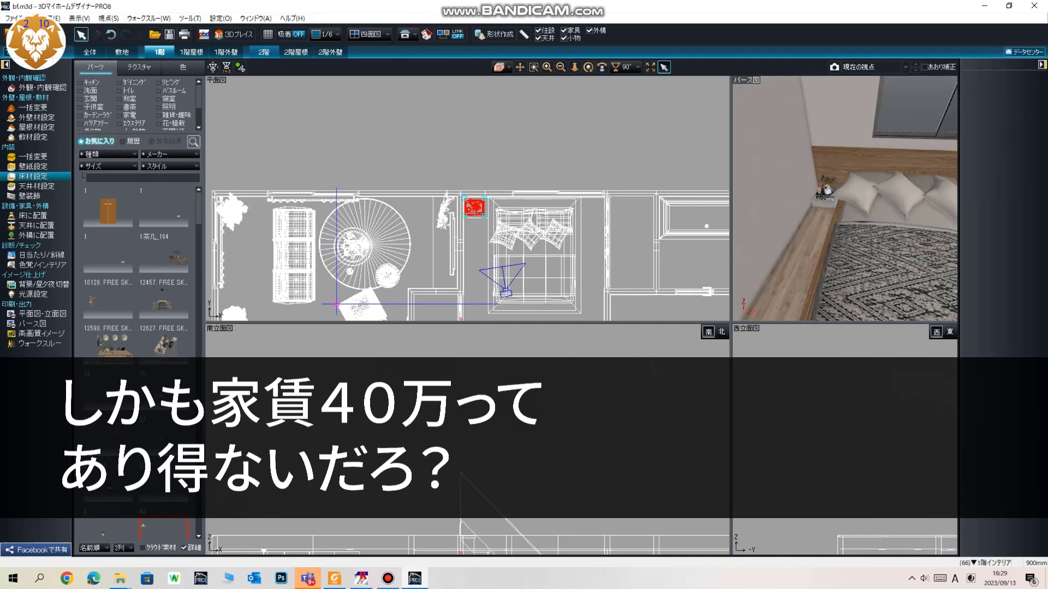
key(Escape)
Extend the front edge of the block beside the bed, making it about 469 mm deep
middle_drag(481, 213, 412, 222)
scroll(851, 196, up, 2)
middle_drag(851, 196, 827, 198)
scroll(829, 201, up, 3)
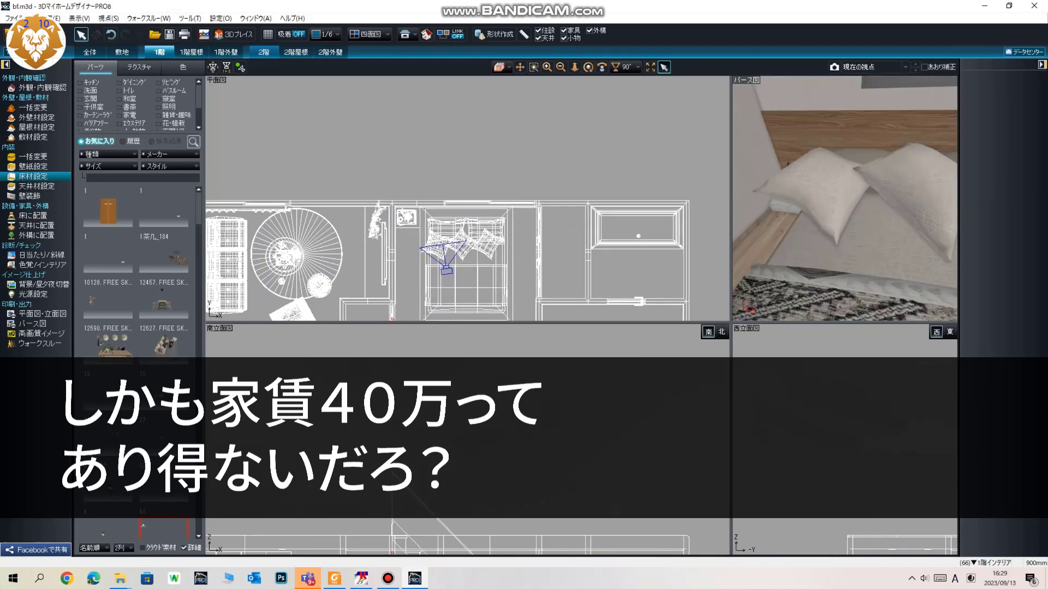
scroll(415, 218, up, 3)
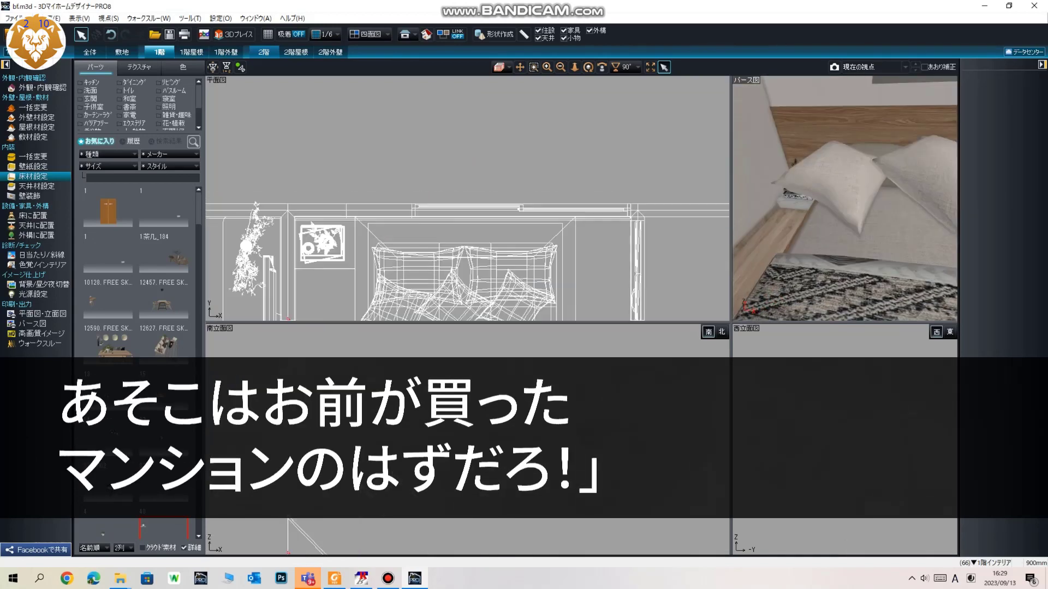
click(321, 241)
middle_drag(320, 240, 394, 182)
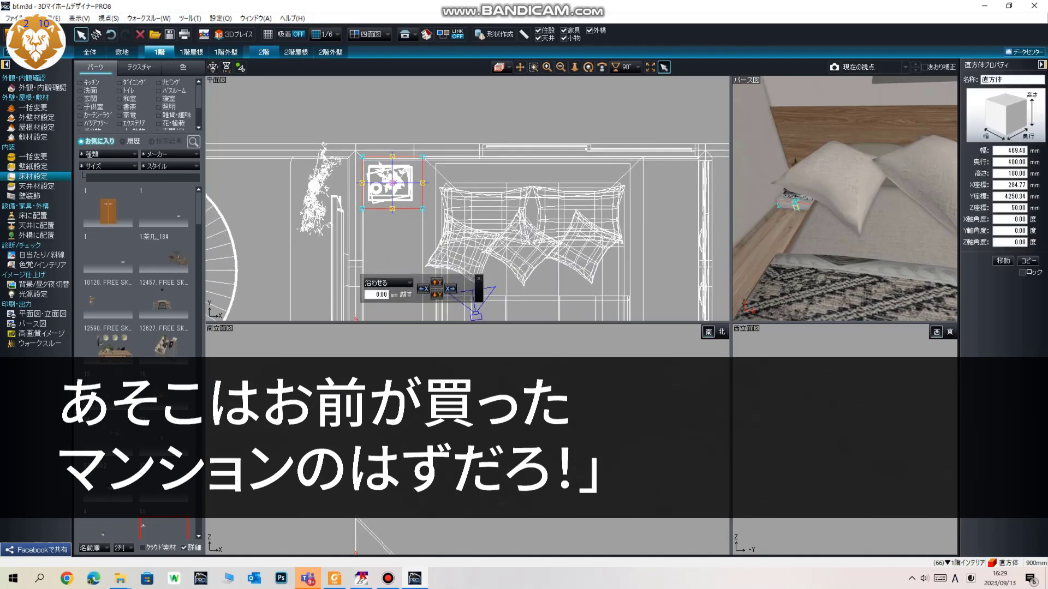
mouse_move(392, 209)
mouse_down()
mouse_move(391, 246)
mouse_move(392, 204)
mouse_move(392, 218)
mouse_up()
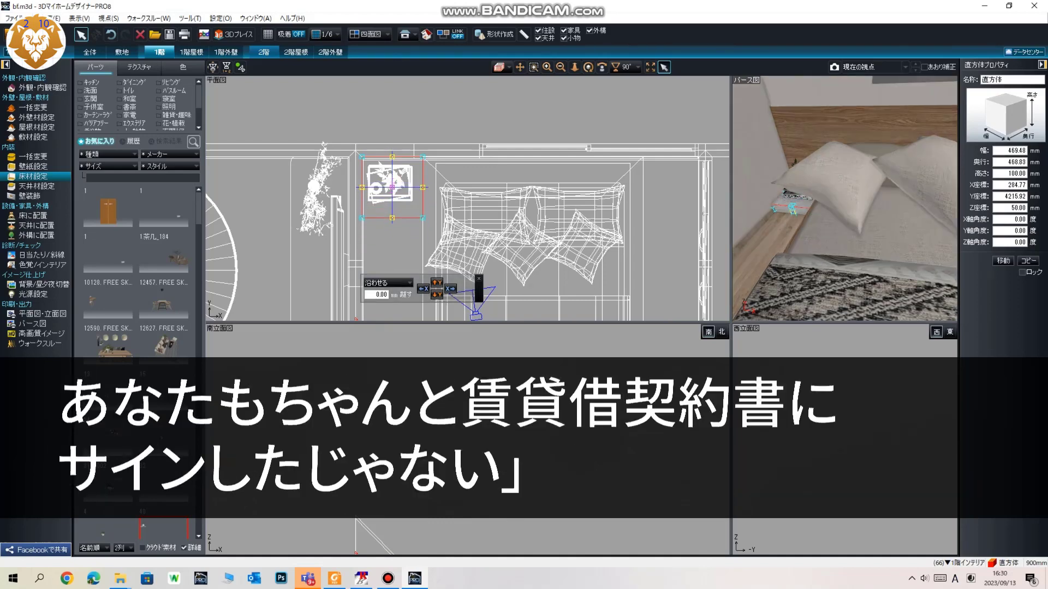
Apply the recently used COLOR L11_QA2 wood texture to the block beside the bed and check its front up close
click(139, 67)
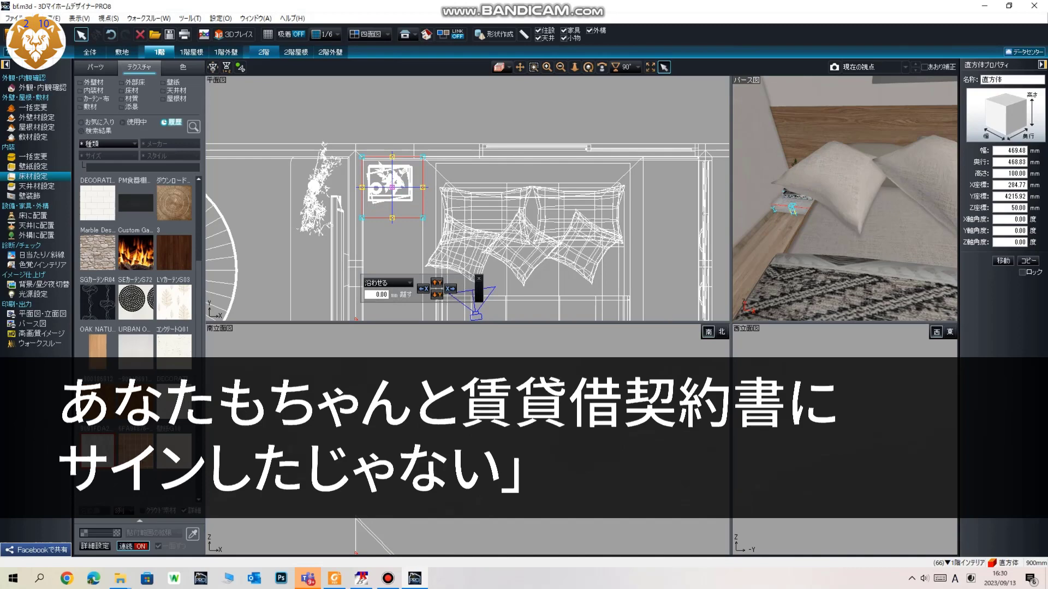
scroll(136, 328, up, 4)
click(174, 203)
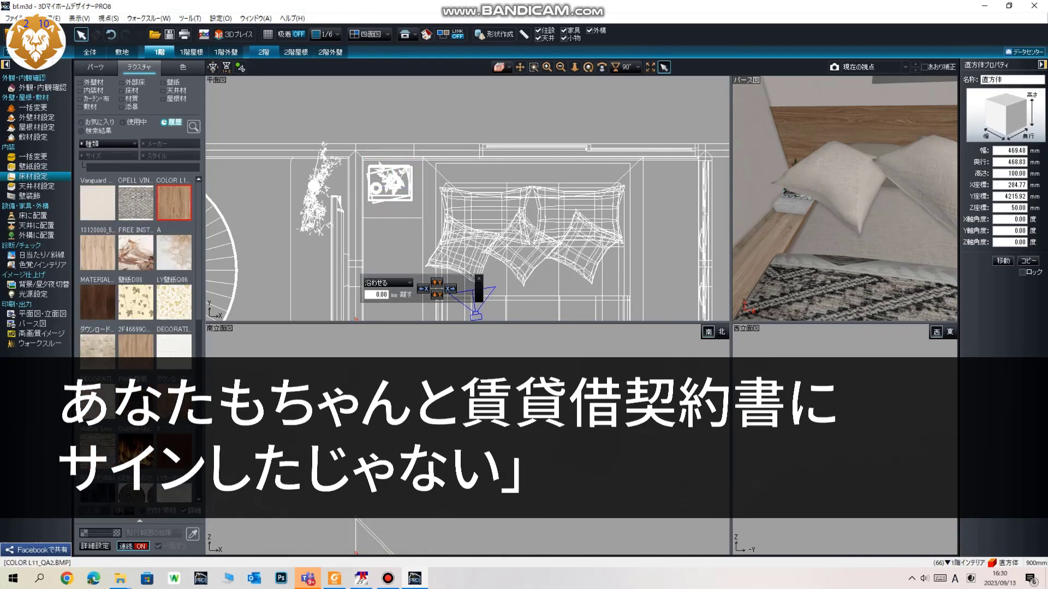
click(790, 207)
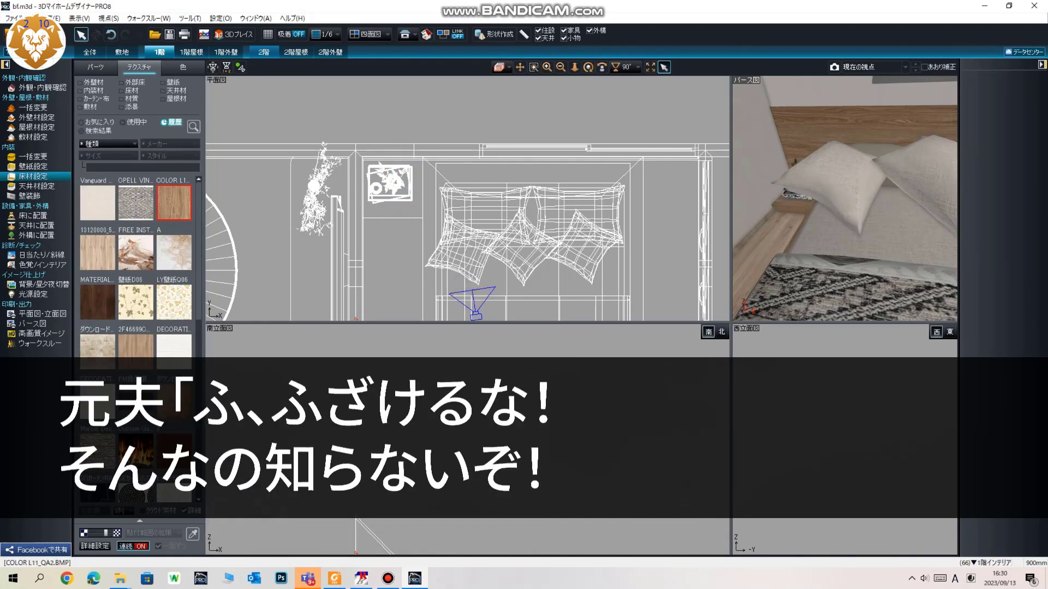
mouse_move(845, 198)
middle_down()
mouse_move(895, 207)
mouse_move(829, 196)
middle_up()
scroll(467, 198, down, 3)
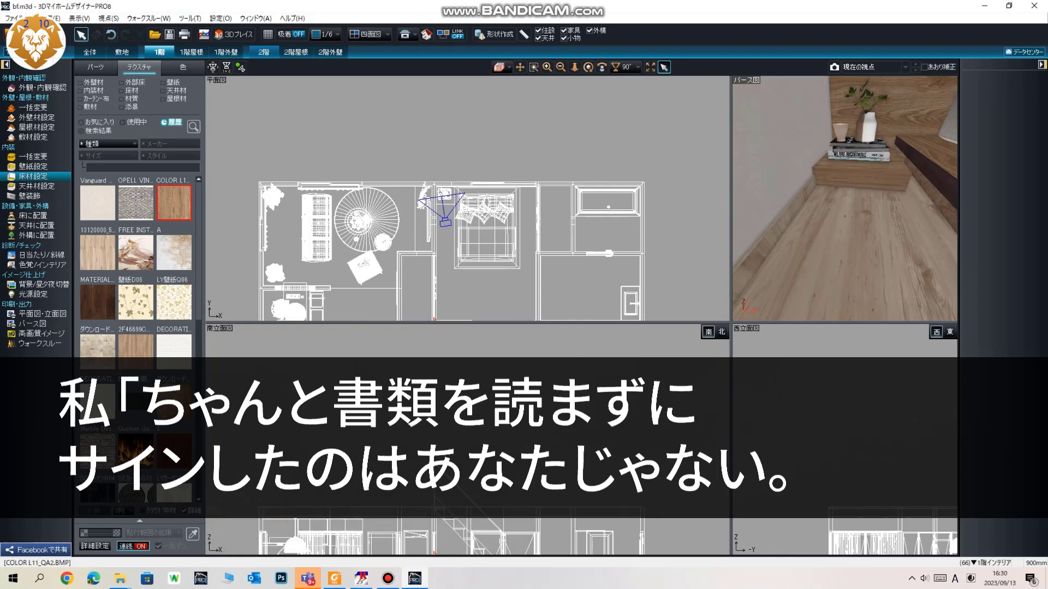
click(830, 170)
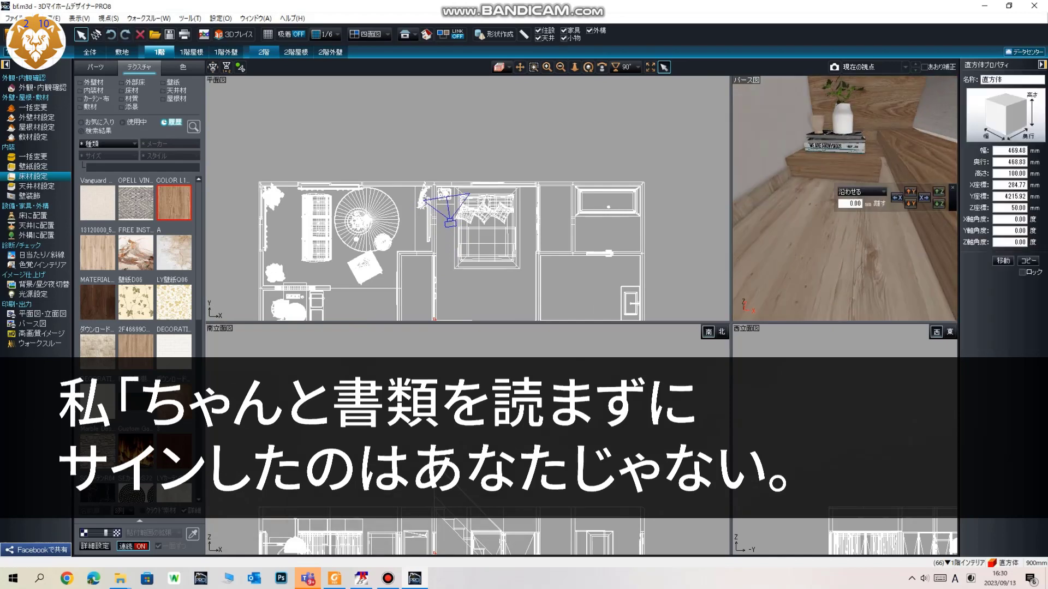
scroll(468, 198, up, 5)
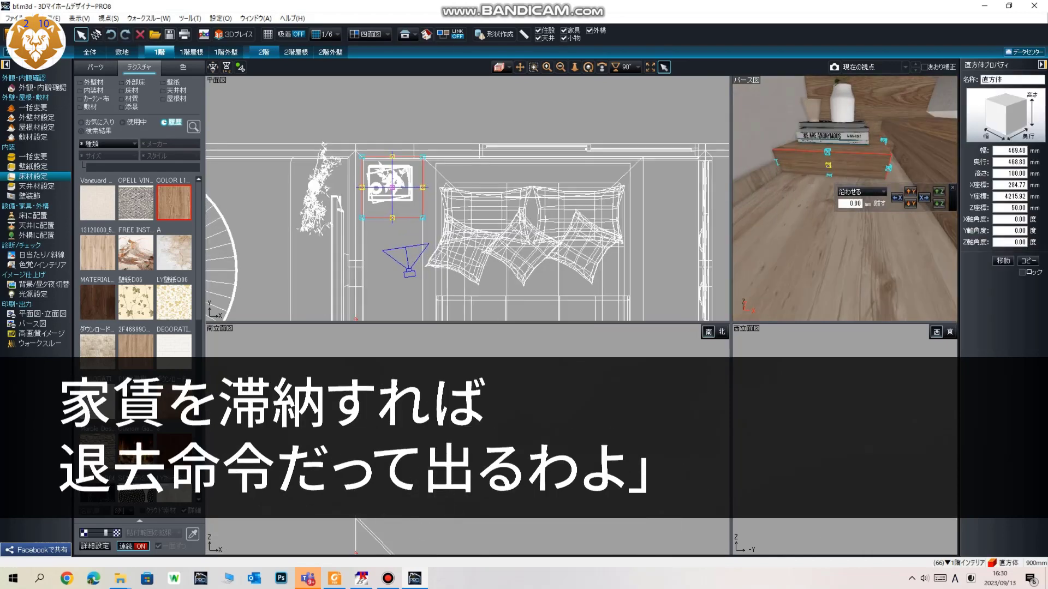
Look through the favourite parts catalogue for items to furnish the bedroom
scroll(467, 198, up, 2)
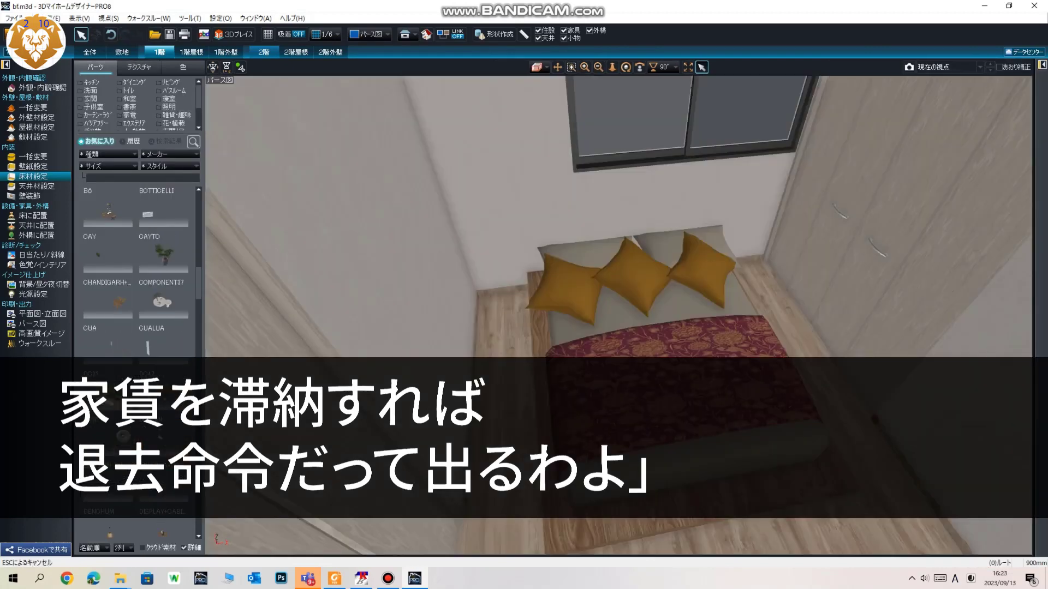
scroll(136, 300, down, 2)
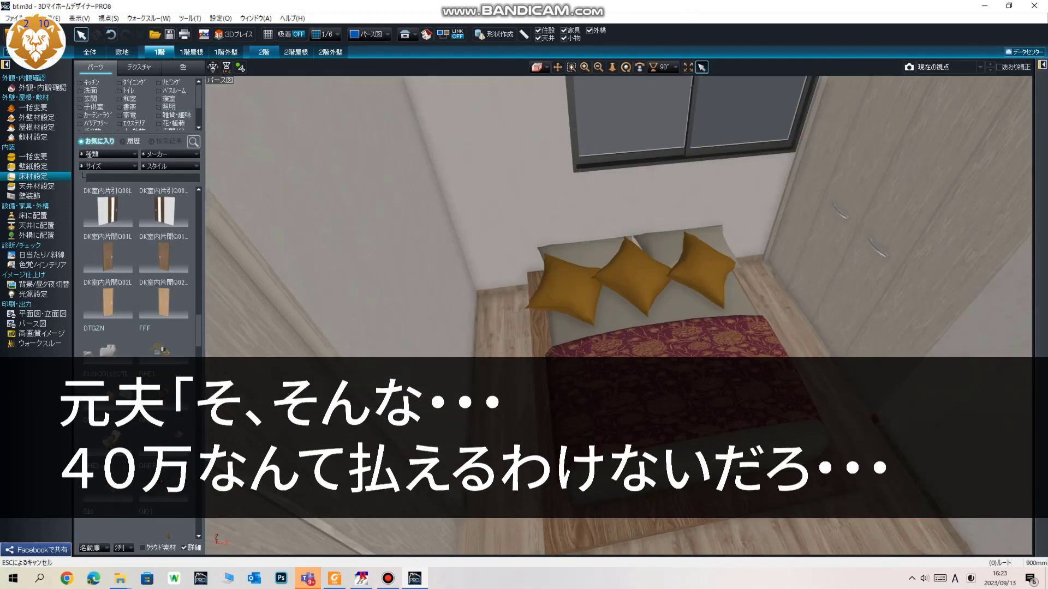
scroll(136, 300, down, 2)
scroll(136, 301, down, 6)
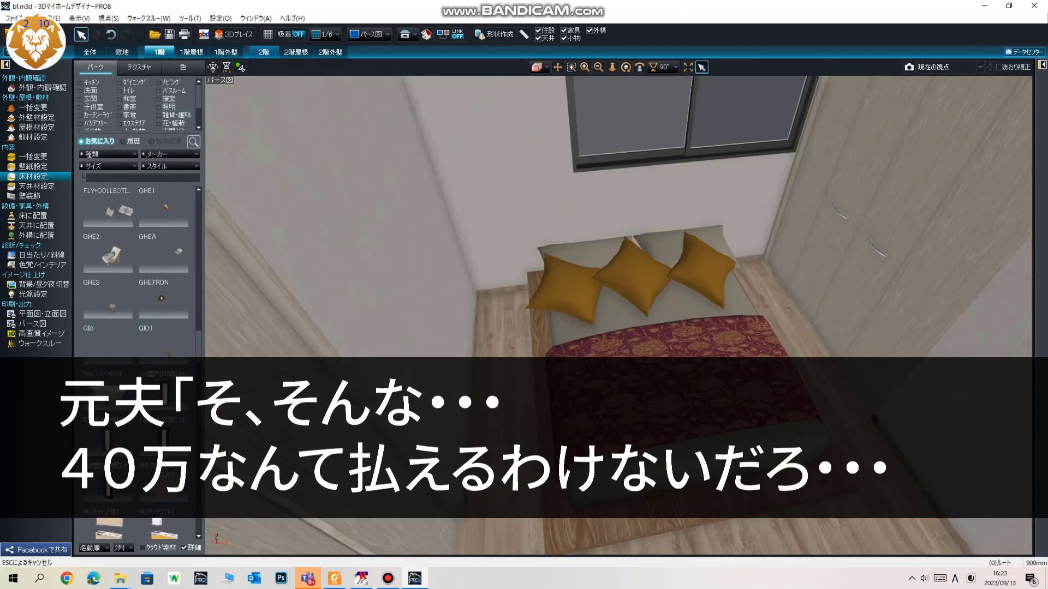
scroll(137, 300, down, 10)
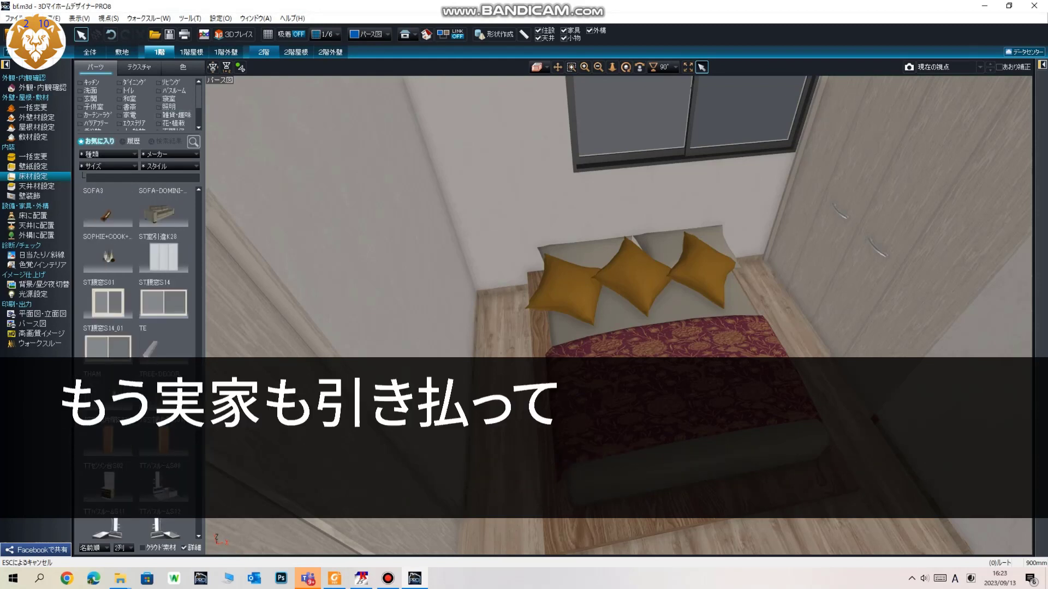
scroll(136, 300, down, 4)
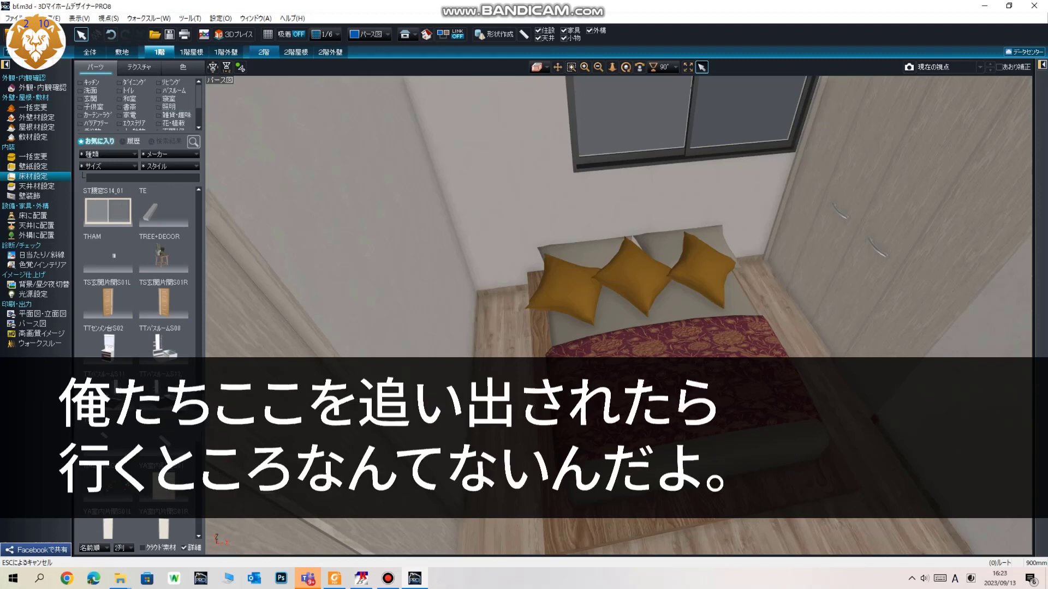
scroll(136, 300, down, 10)
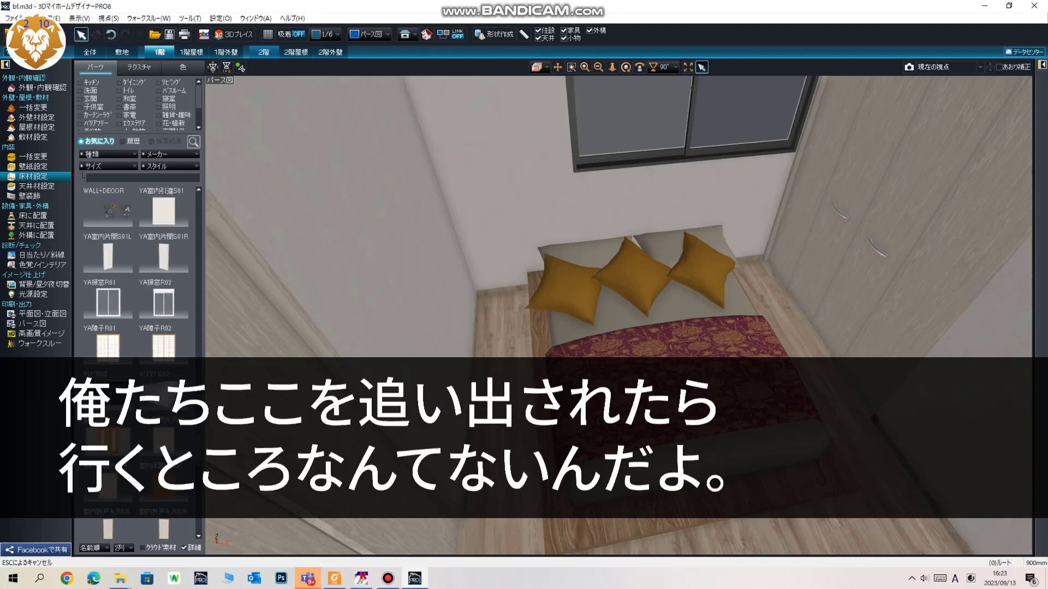
scroll(136, 300, down, 4)
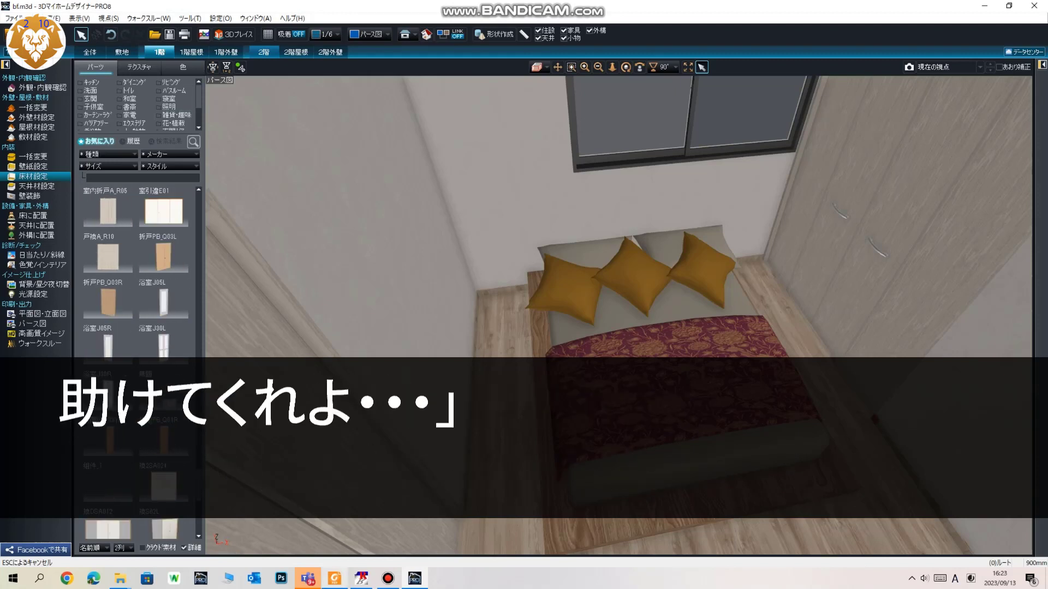
mouse_move(334, 579)
mouse_move(120, 578)
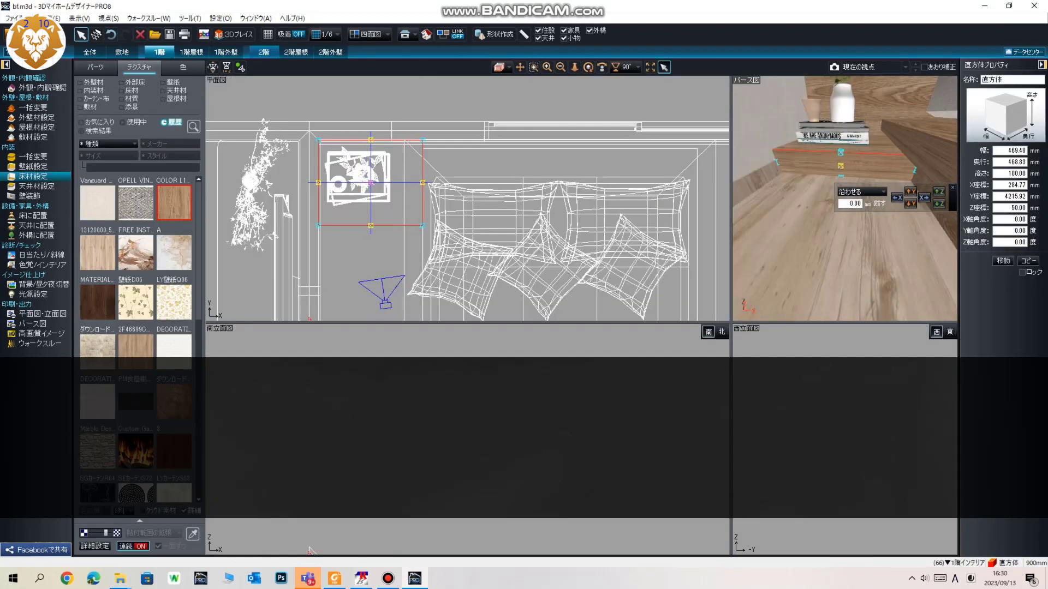
Arrange the plan and perspective as a two-view layout with a wider perspective, and examine the whole bedroom from above
click(844, 241)
mouse_move(844, 240)
middle_down()
mouse_move(827, 210)
mouse_move(835, 205)
mouse_move(830, 240)
middle_up()
scroll(840, 218, down, 3)
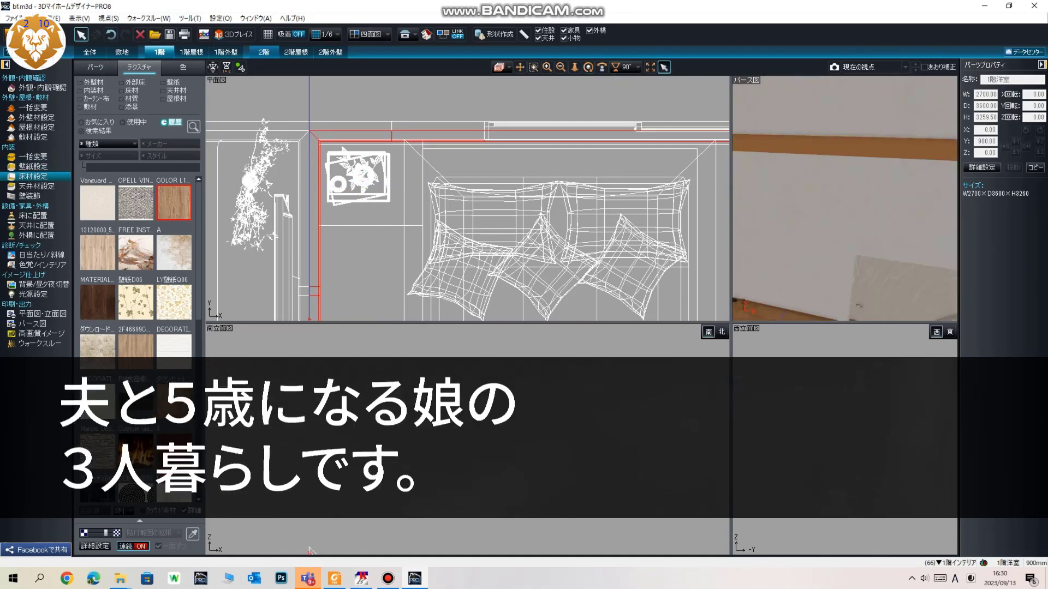
click(386, 34)
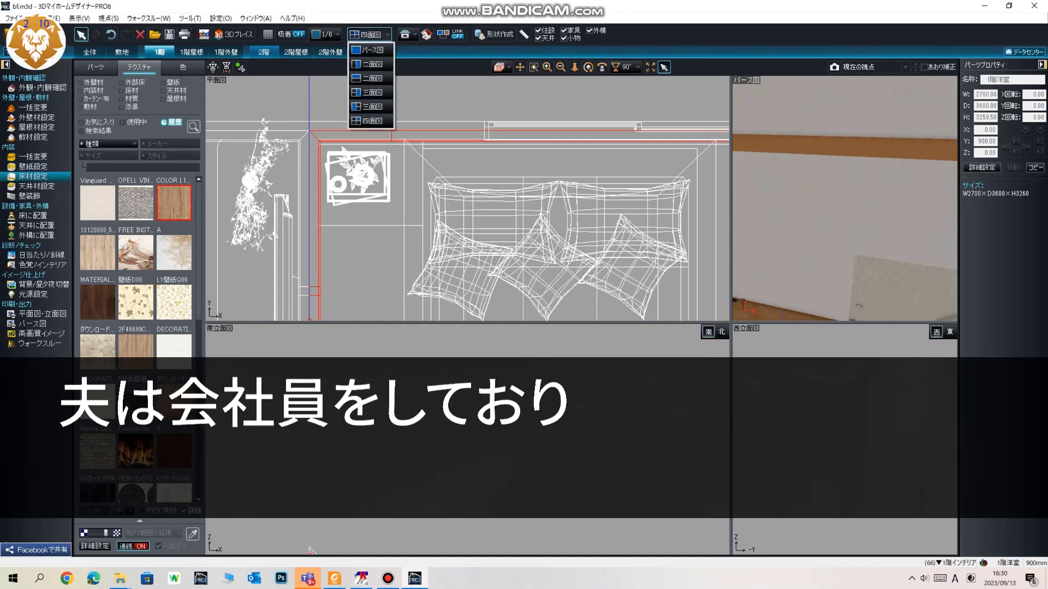
click(372, 63)
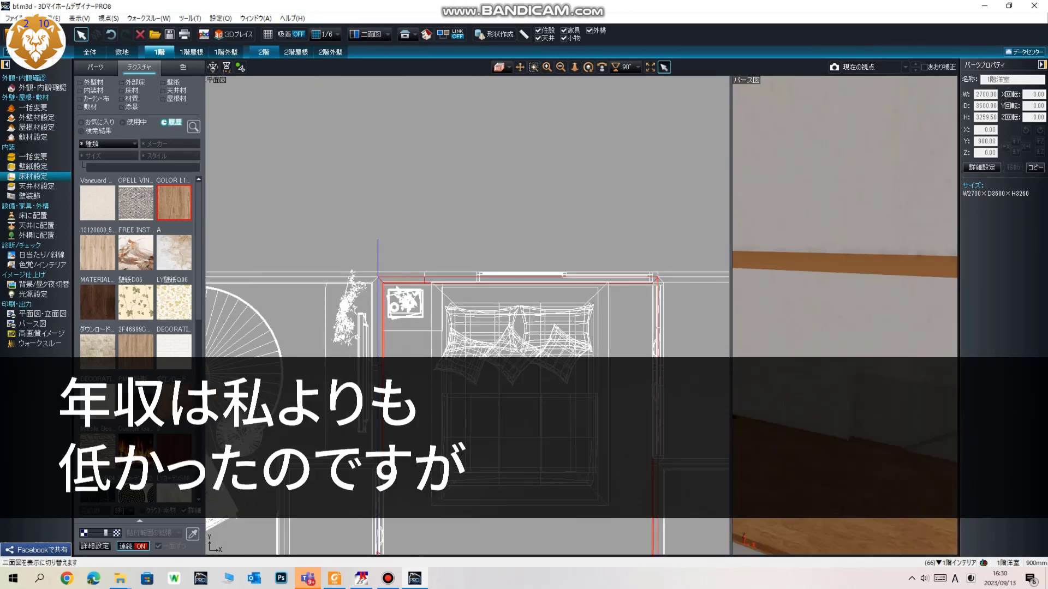
drag(730, 284, 412, 284)
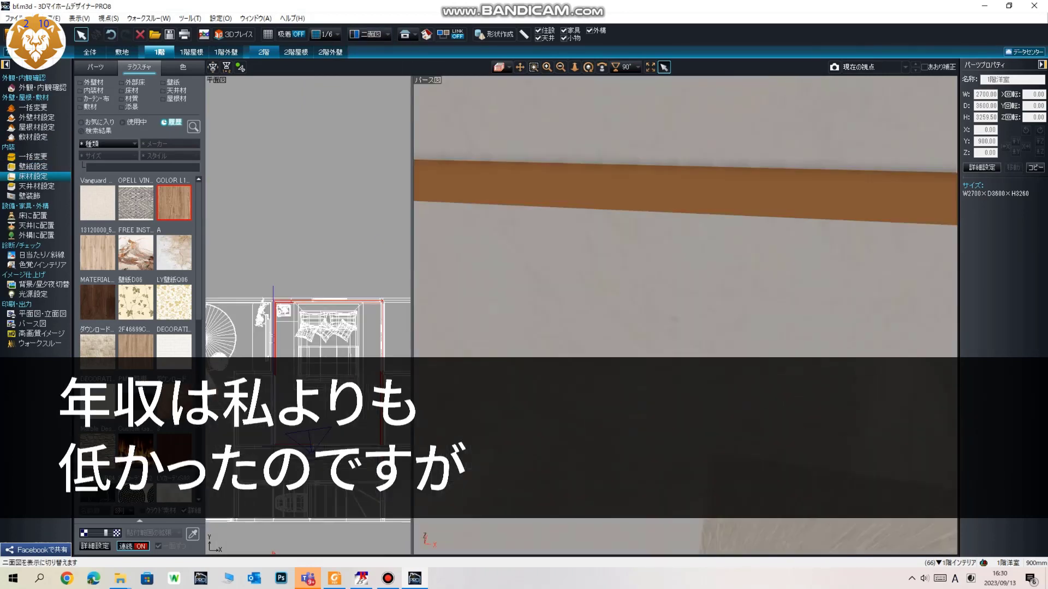
scroll(685, 315, down, 5)
click(588, 66)
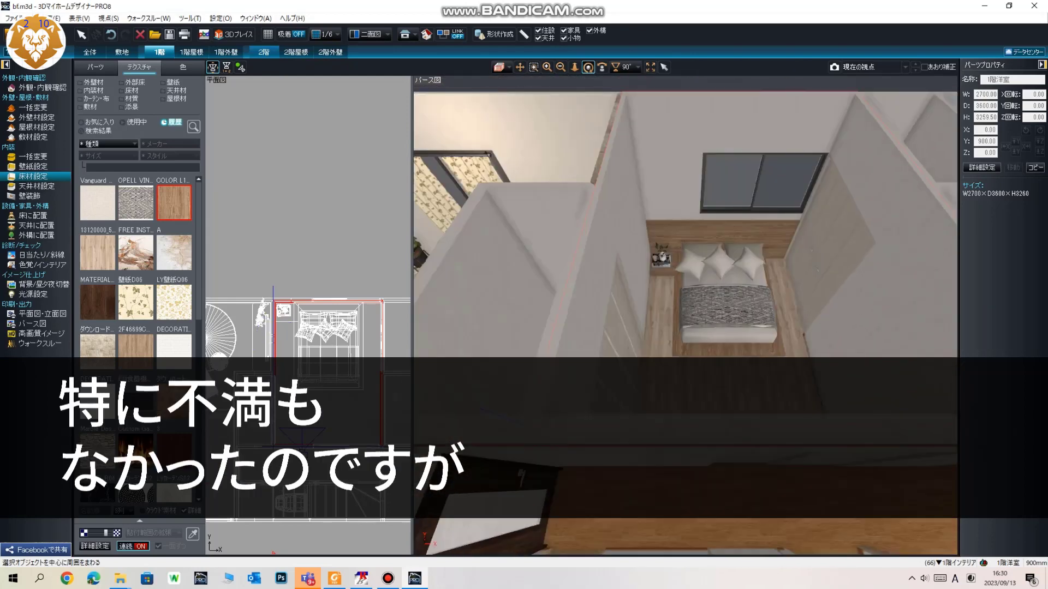
In the floor plan, move the living room's three downlights to the bedroom, rotating their row 90° and placing it across the foot of the bed
click(33, 34)
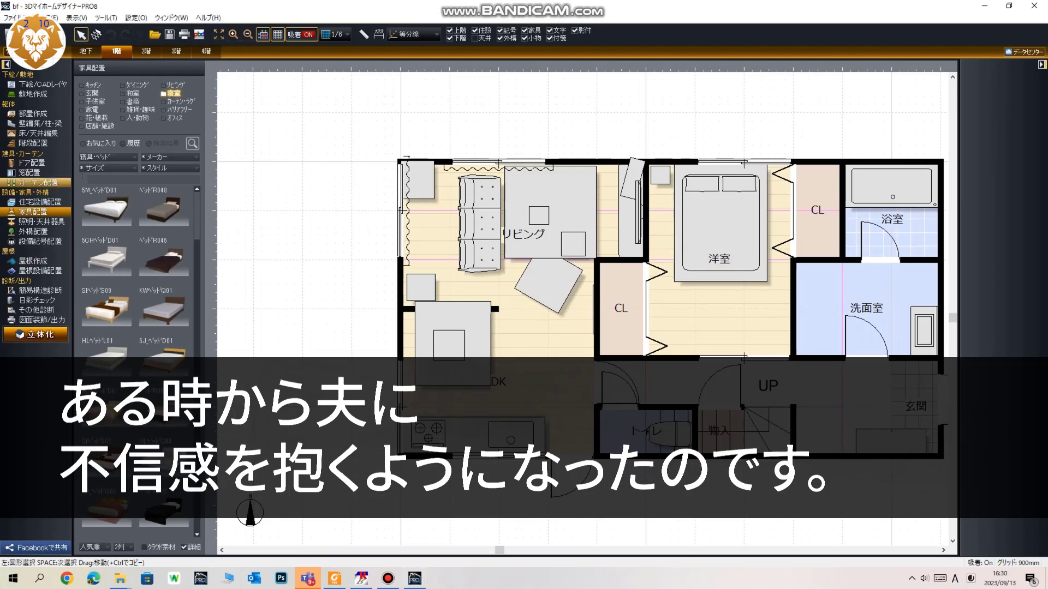
click(41, 221)
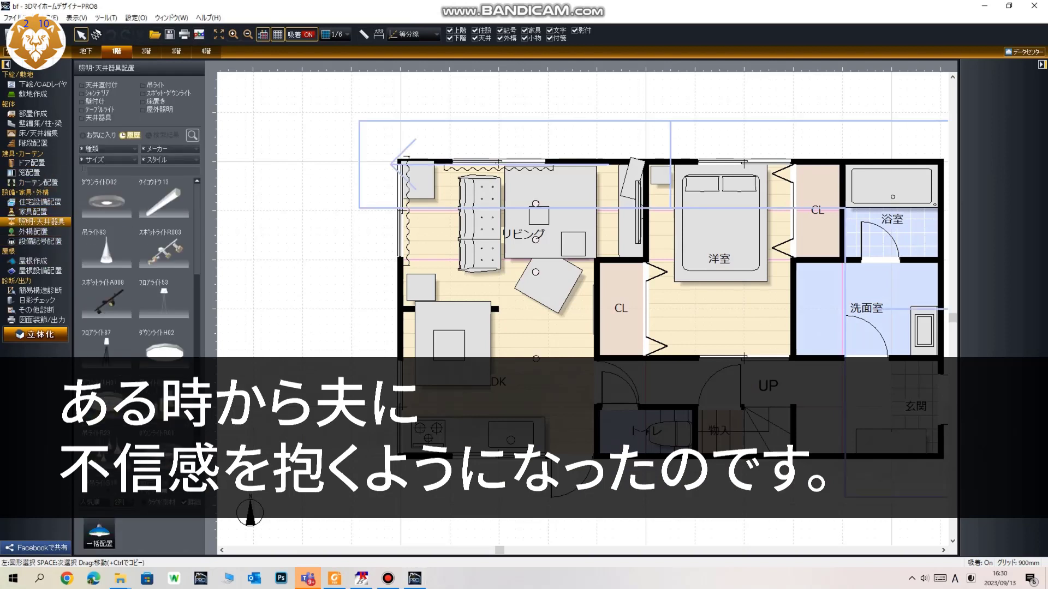
click(535, 204)
shift+click(535, 239)
shift+click(536, 272)
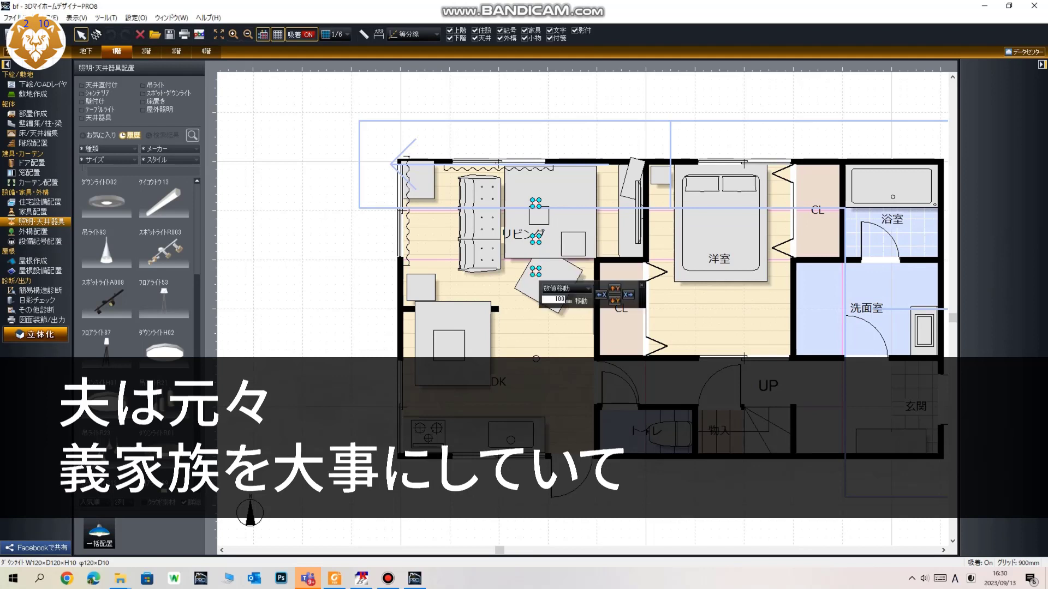
drag(535, 272, 683, 273)
key(ctrl+r)
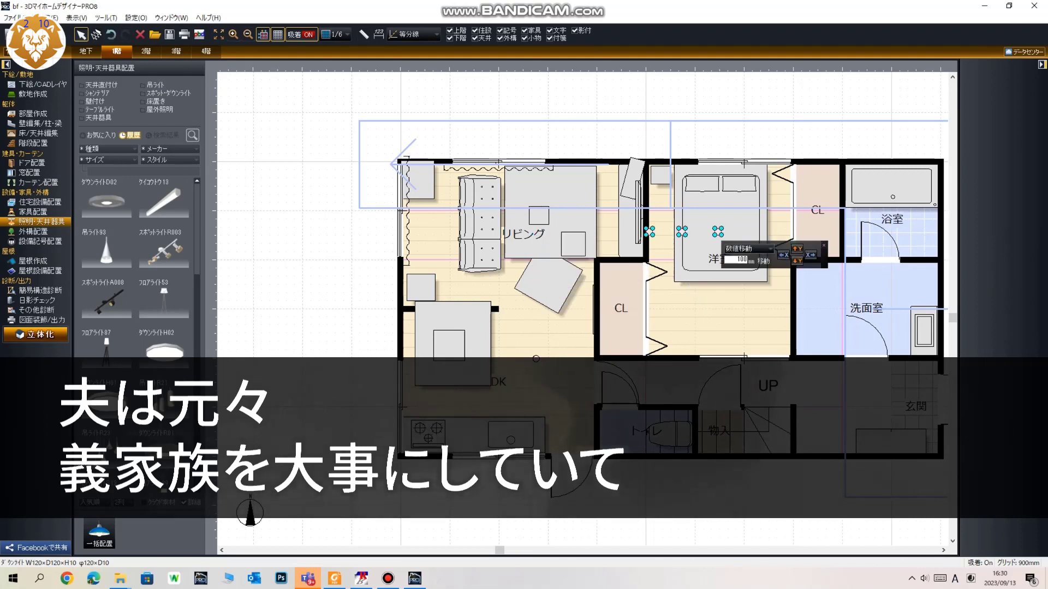
drag(682, 231, 722, 261)
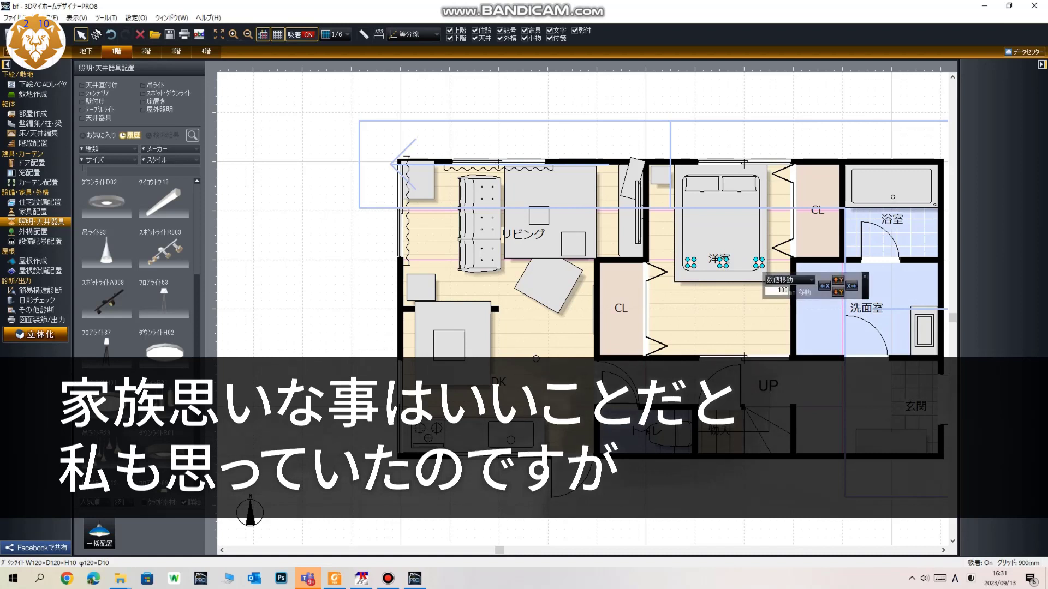
key(Escape)
scroll(582, 308, right, 1)
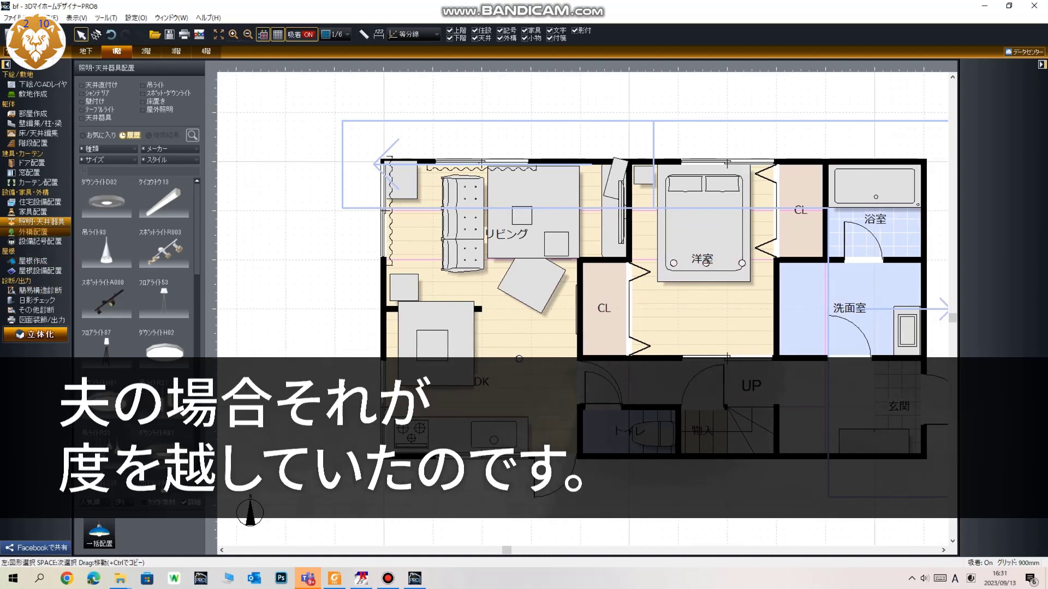
Look through the exterior parts and the furniture categories, including plants, entrance, bedroom and accessories, for further items
click(34, 232)
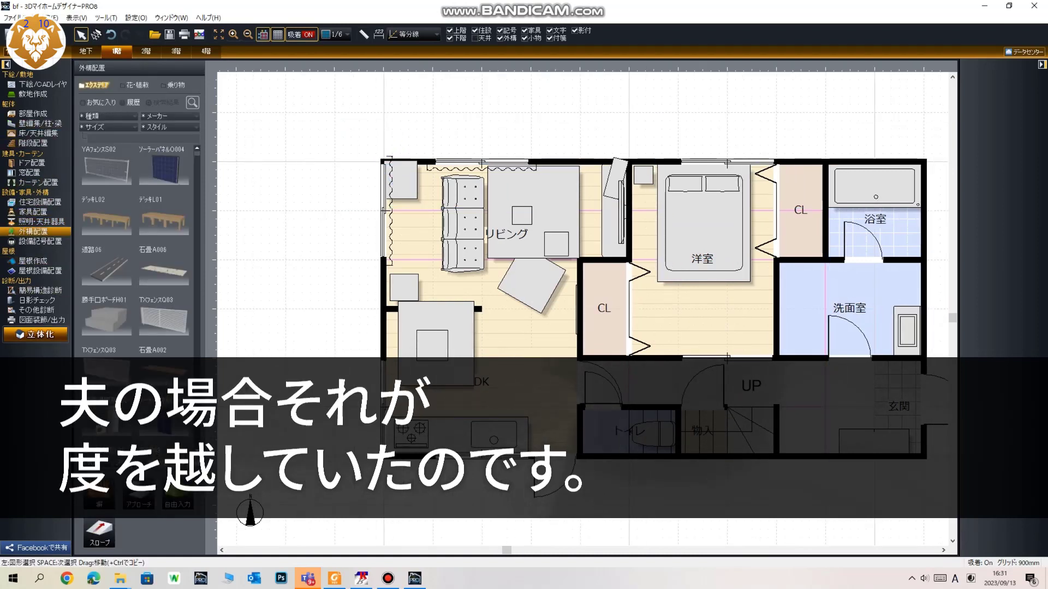
click(33, 211)
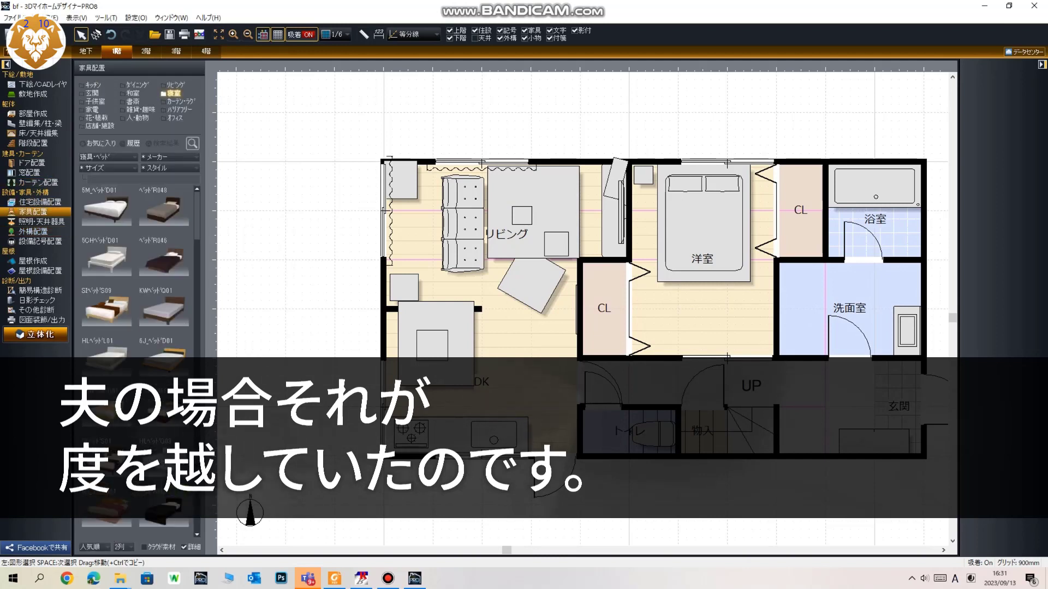
click(99, 126)
click(97, 118)
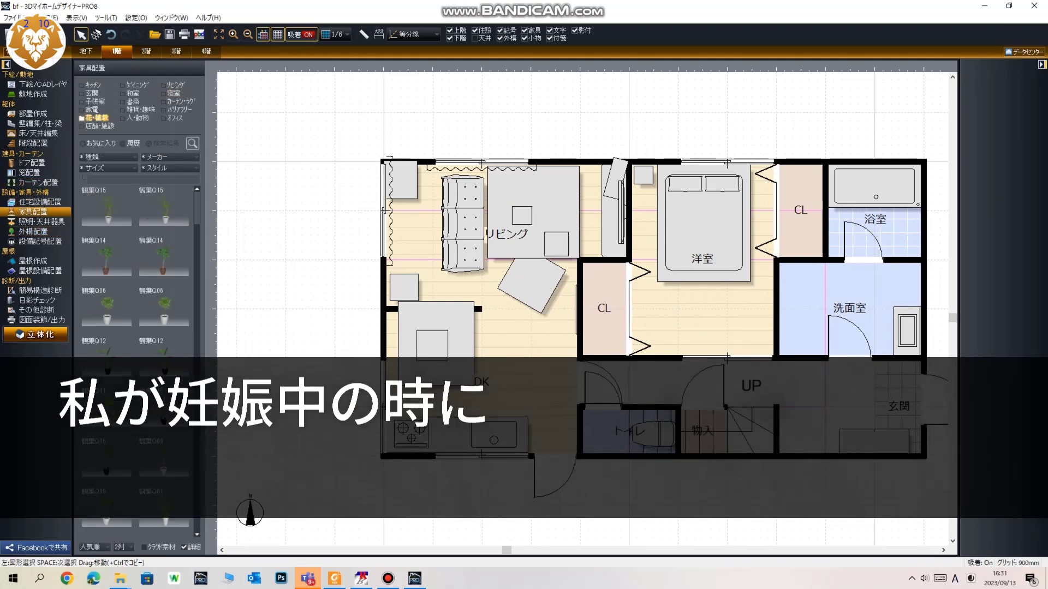
click(92, 109)
click(96, 102)
click(92, 93)
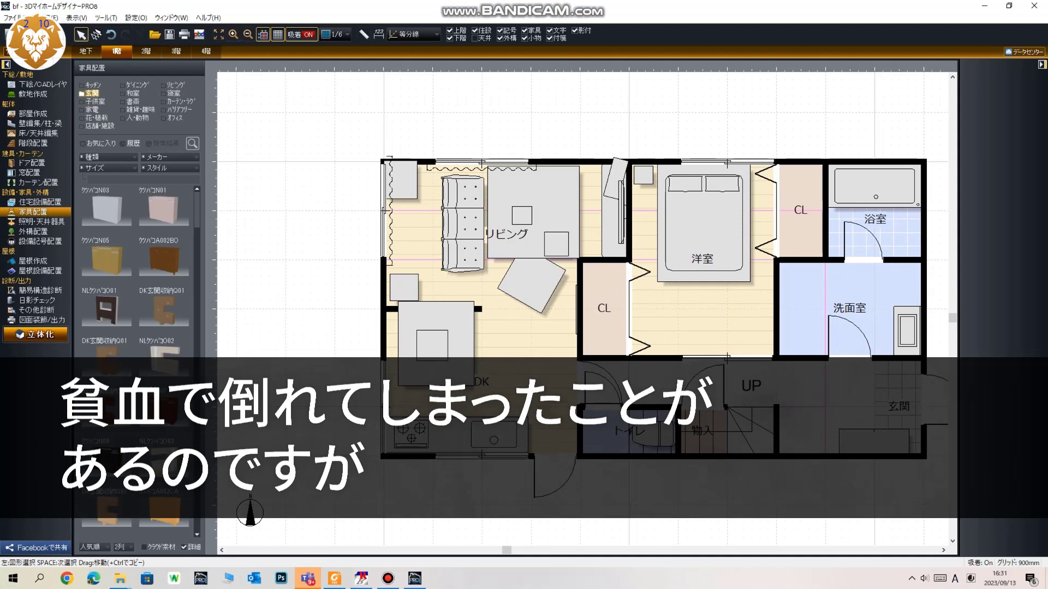
click(137, 85)
click(176, 85)
click(174, 93)
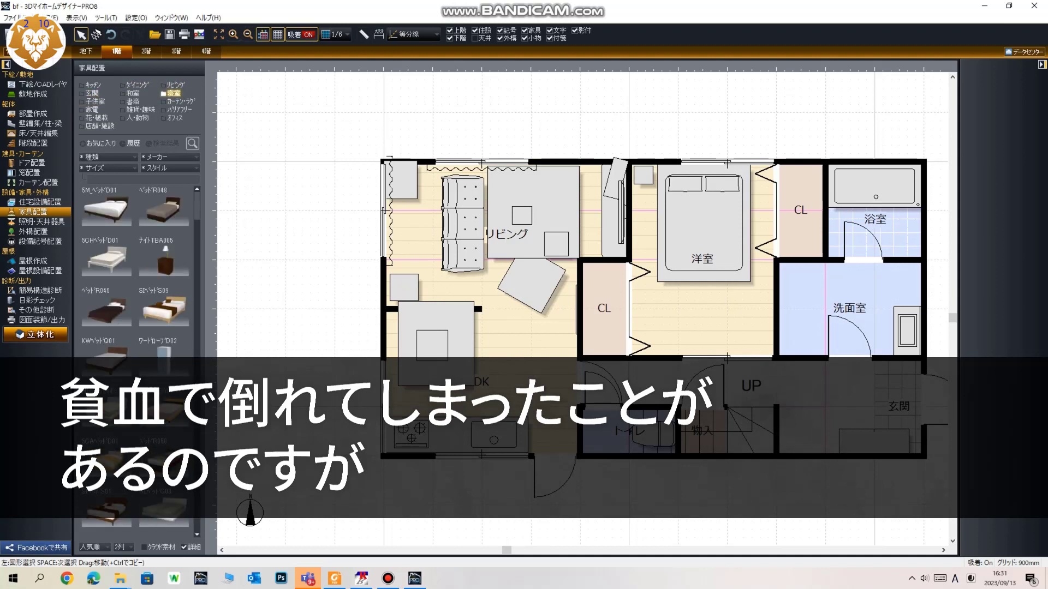
click(133, 101)
click(141, 110)
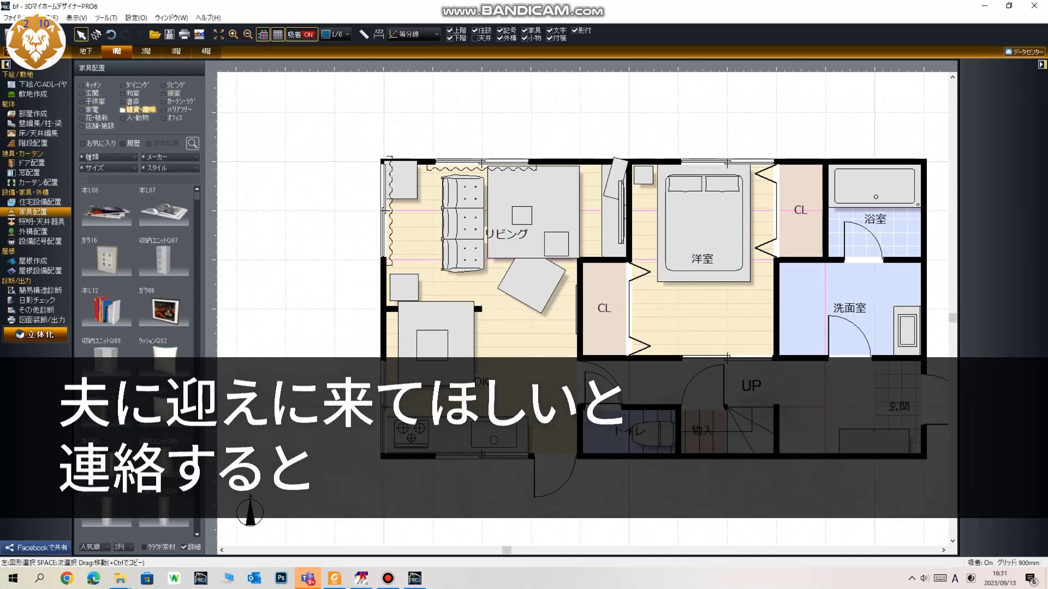
Check the recently used and favourite furniture parts for further items and enlarge the floor plan
click(133, 143)
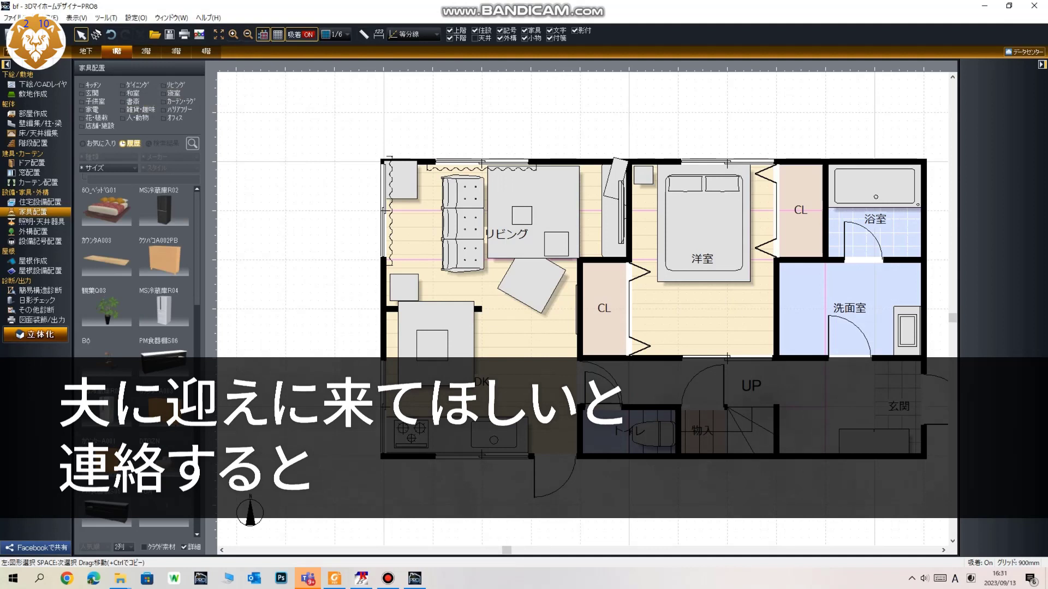
scroll(137, 328, down, 1)
click(99, 143)
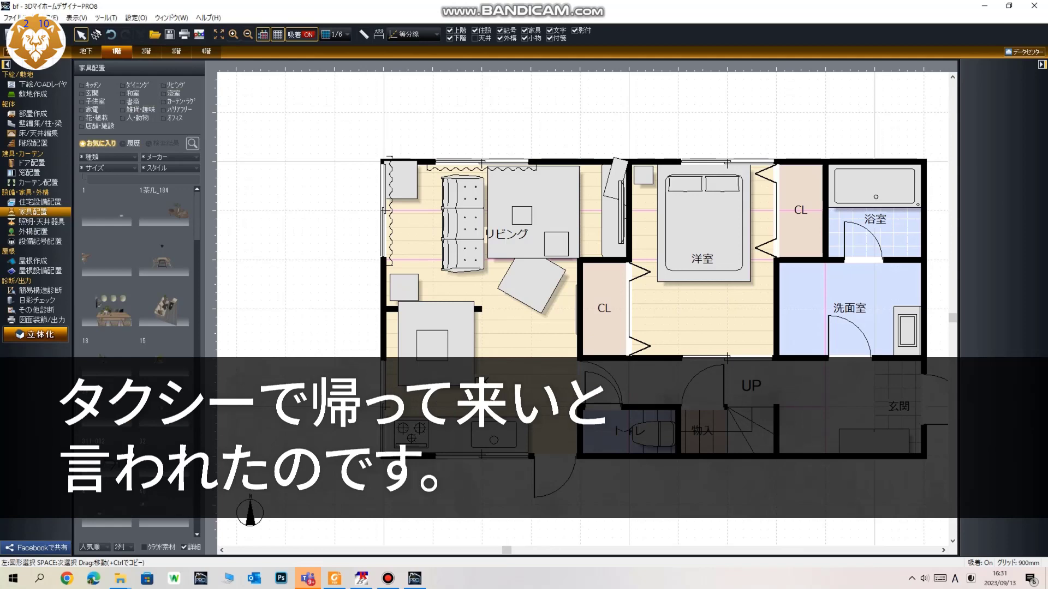
scroll(318, 244, up, 2)
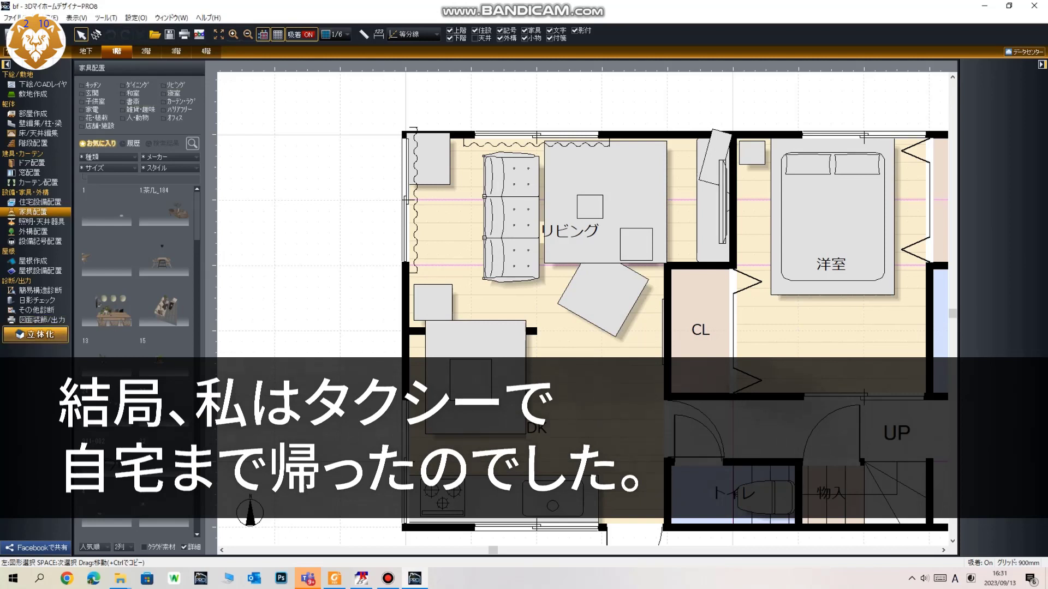
Rebuild the 3D model and start a walkthrough facing the bed, with the eye height set to 120 cm
click(35, 334)
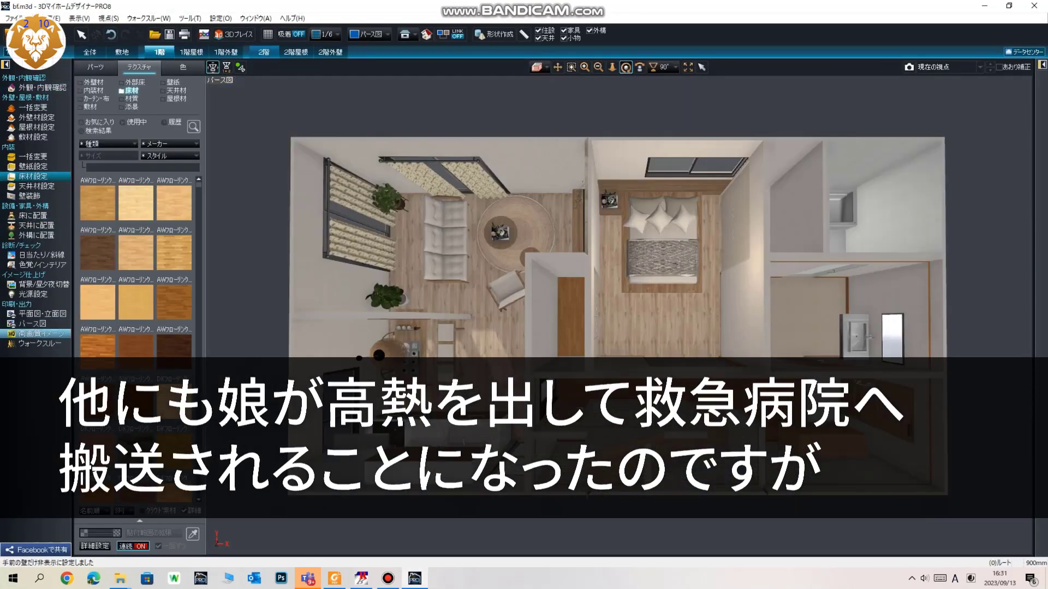
click(39, 343)
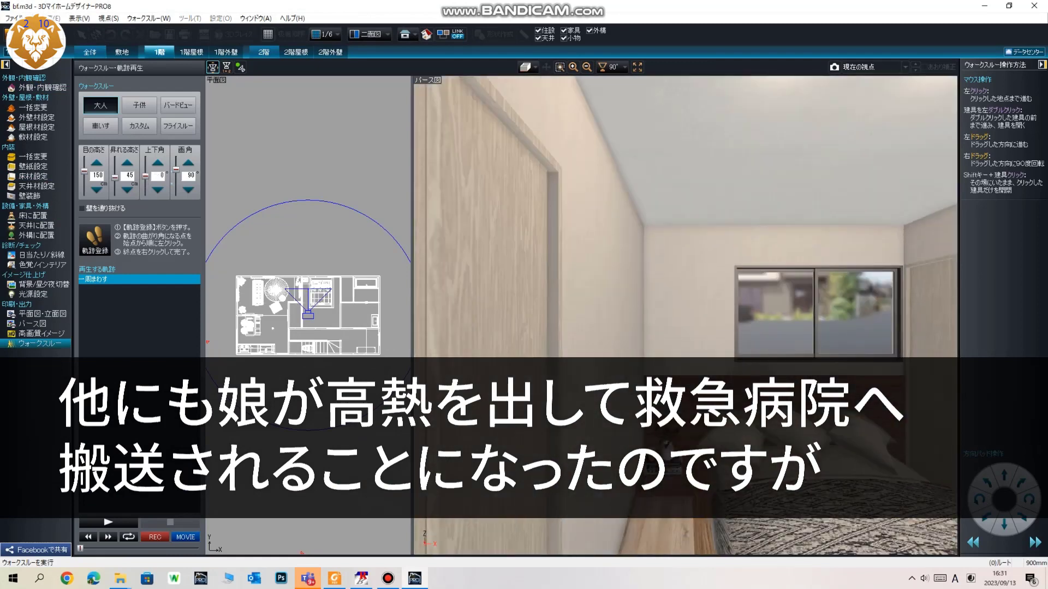
click(97, 190)
click(96, 190)
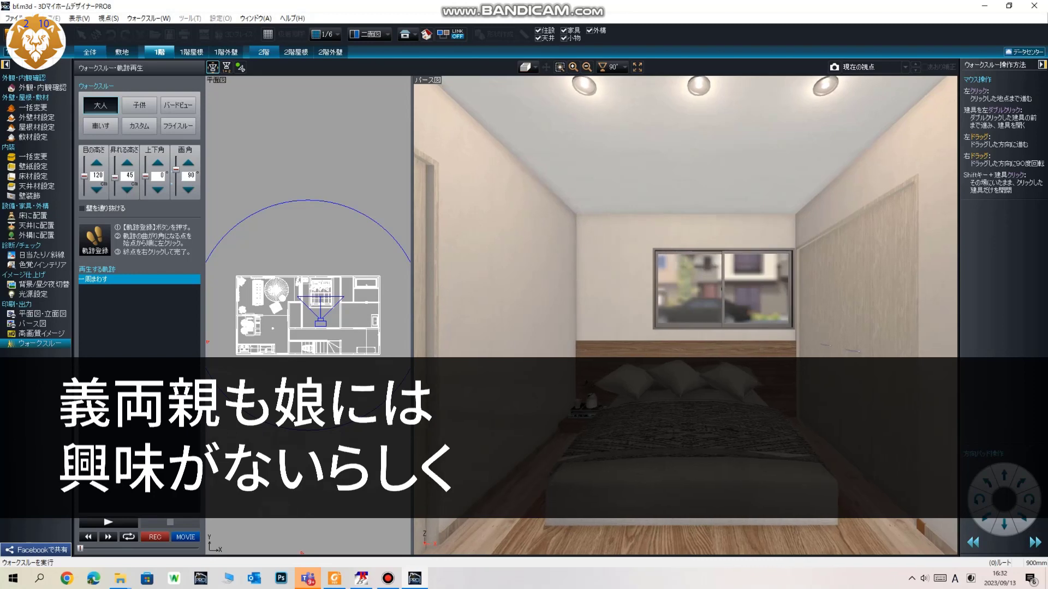
scroll(308, 316, up, 8)
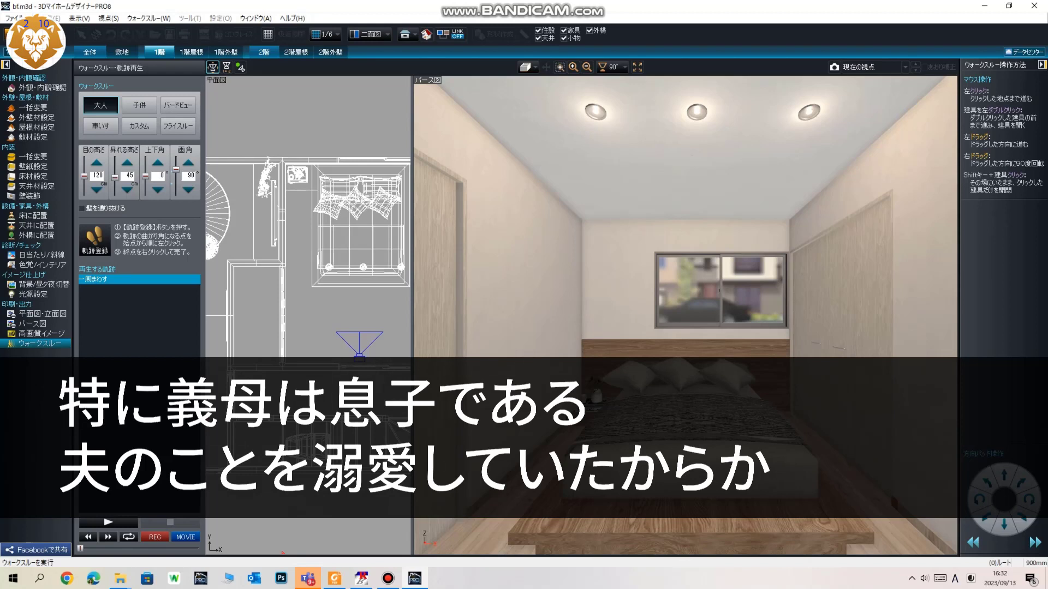
Register the current bedroom view as viewpoint 5 and return to the floor plan
click(834, 67)
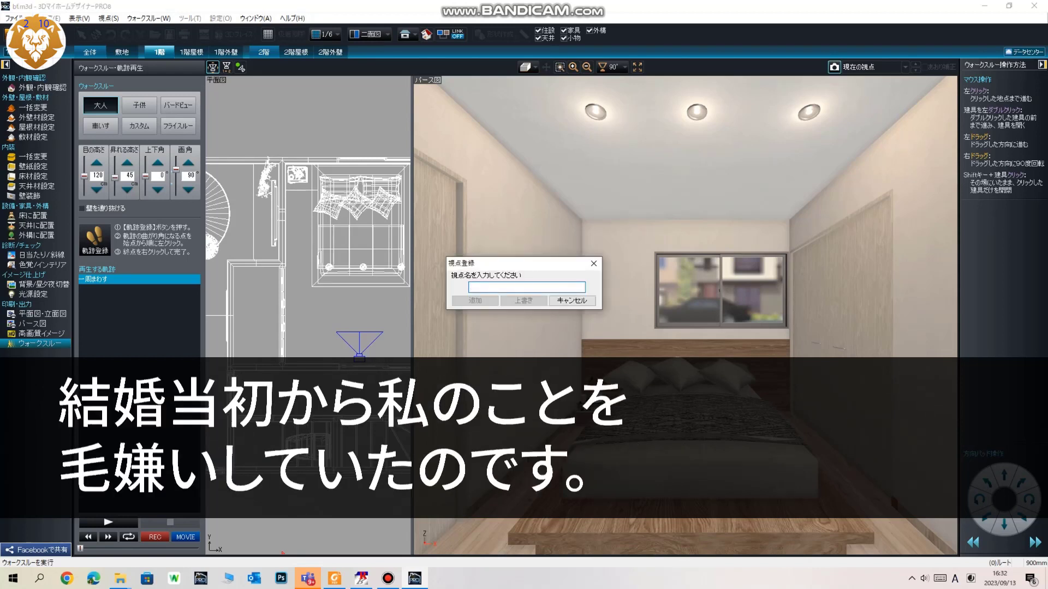
text(3)
text(45)
key(shift+Left)
text(5)
key(Return)
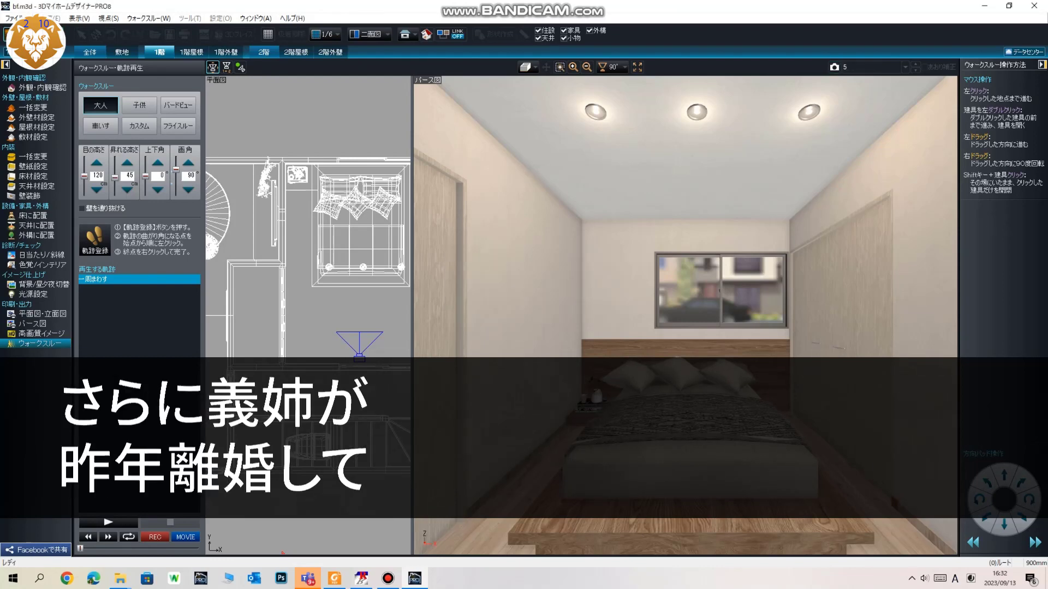
click(34, 35)
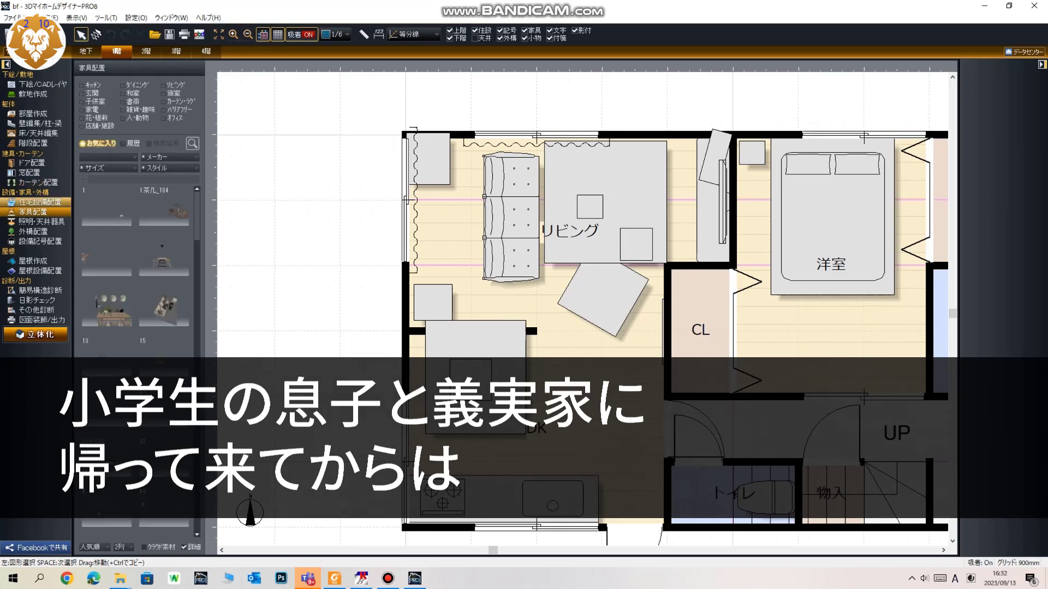
Place the SE_カーテンG01 curtain on the window above the bed in the bedroom (洋室) and rebuild the 3D model
click(38, 182)
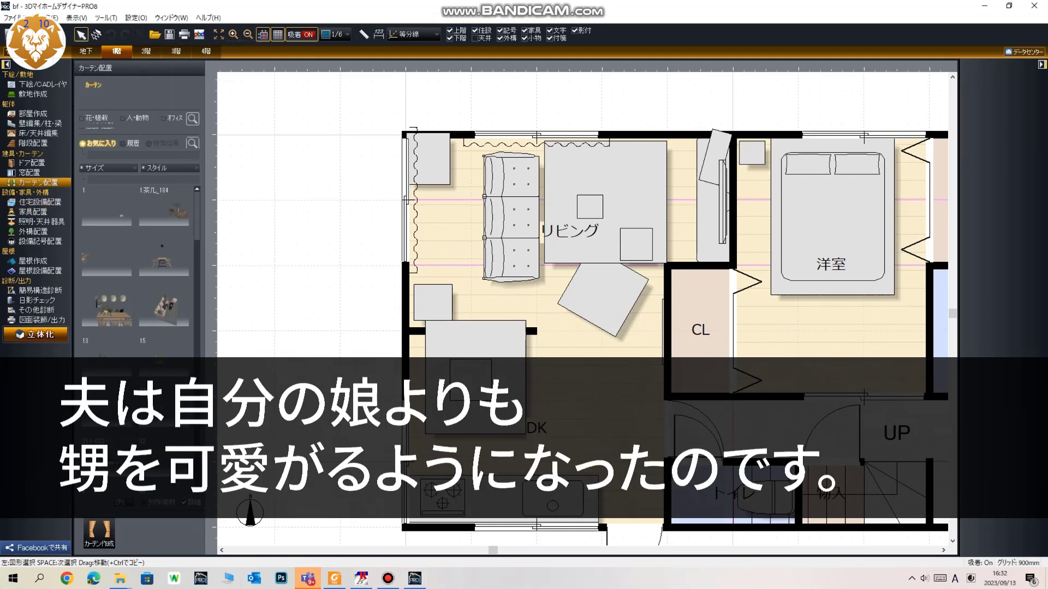
click(164, 285)
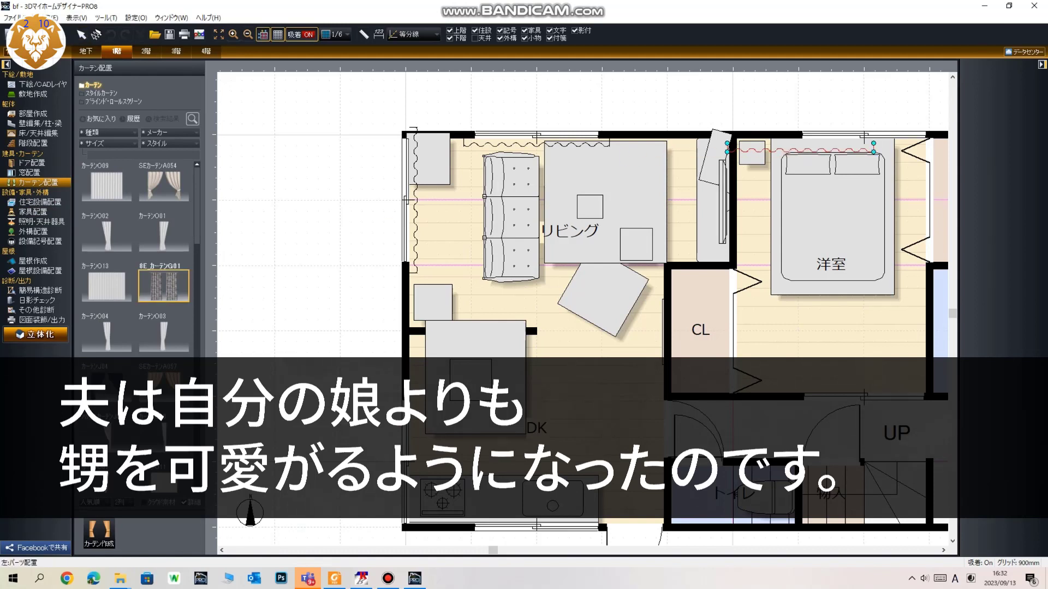
click(863, 141)
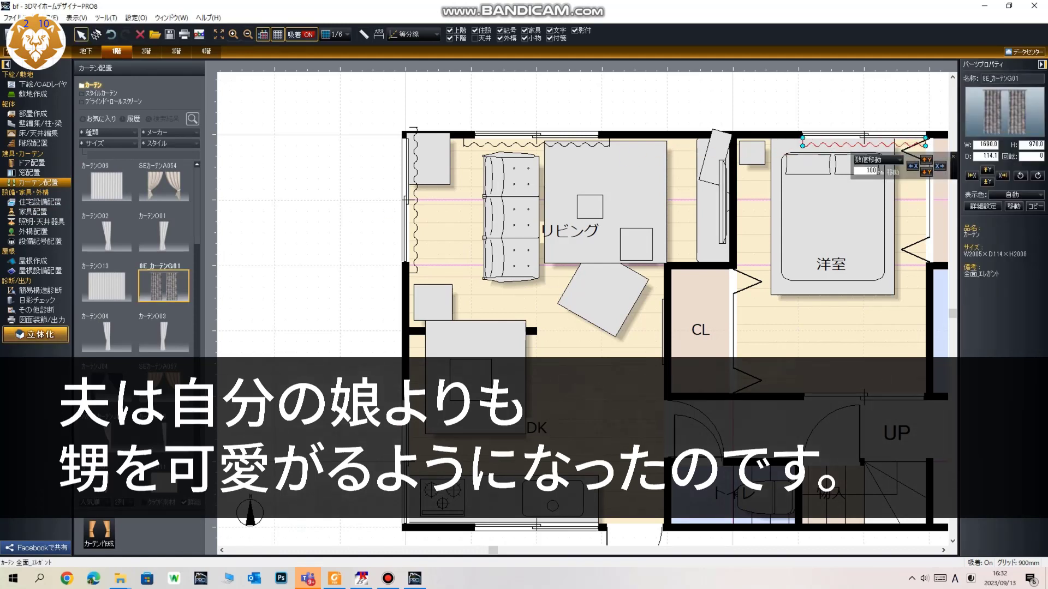
click(36, 334)
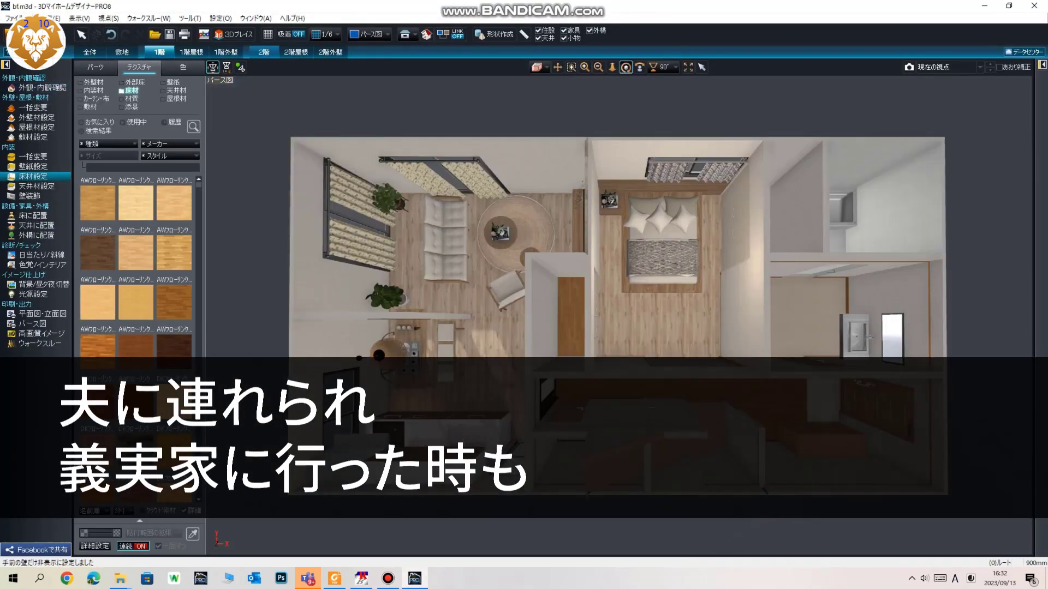
Apply the recently used 壁紙D06 texture to both curtain panels on the bedroom window
scroll(618, 316, up, 3)
drag(618, 315, 649, 284)
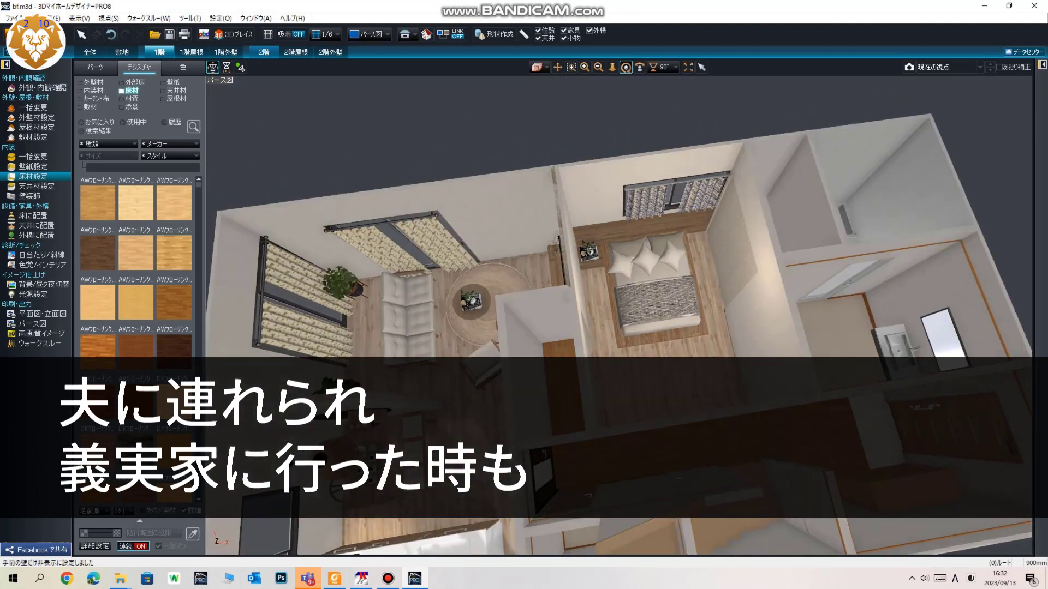
scroll(618, 316, up, 2)
click(171, 123)
click(174, 302)
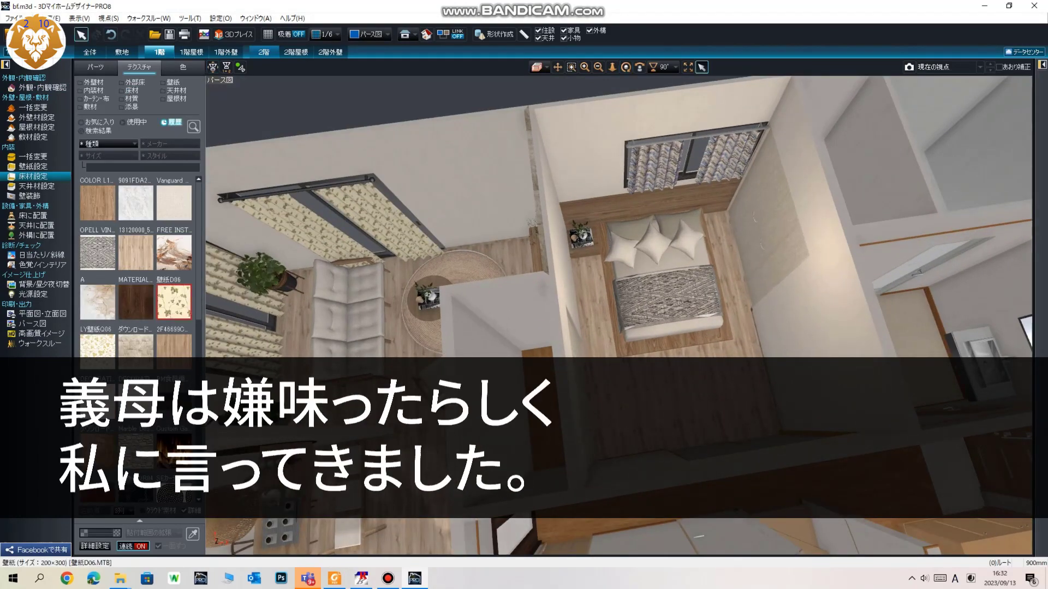
click(655, 166)
click(729, 157)
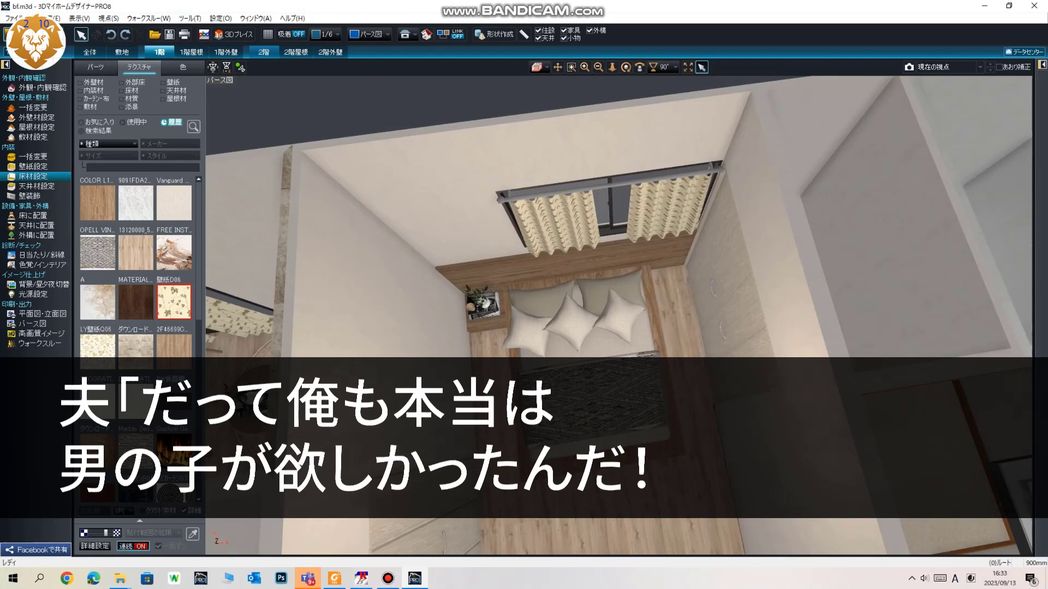
Apply the Metal_03 colour already in use to the curtain rail above the bedroom window
click(183, 67)
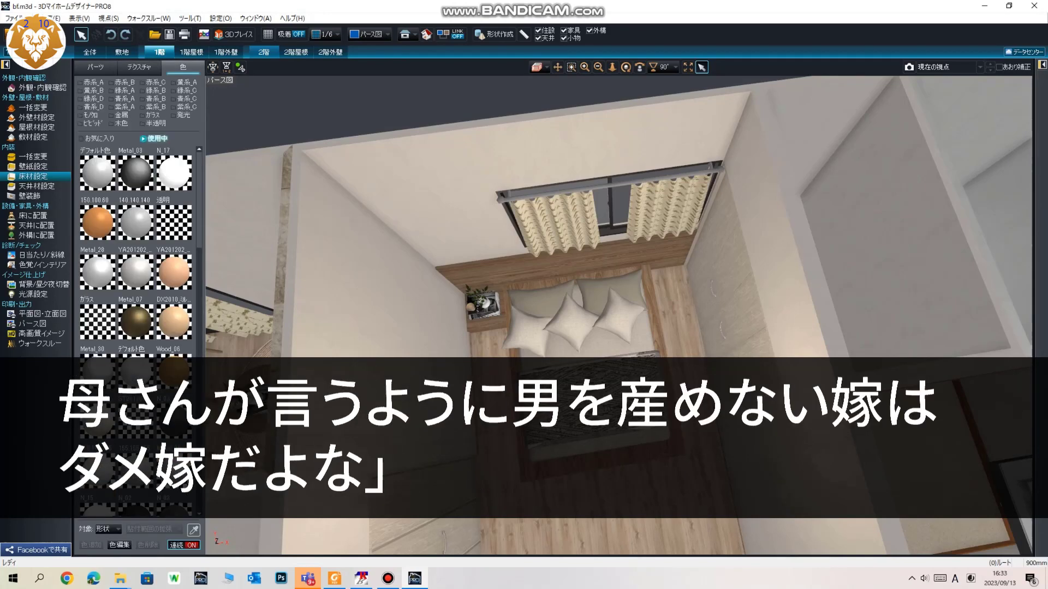
click(136, 174)
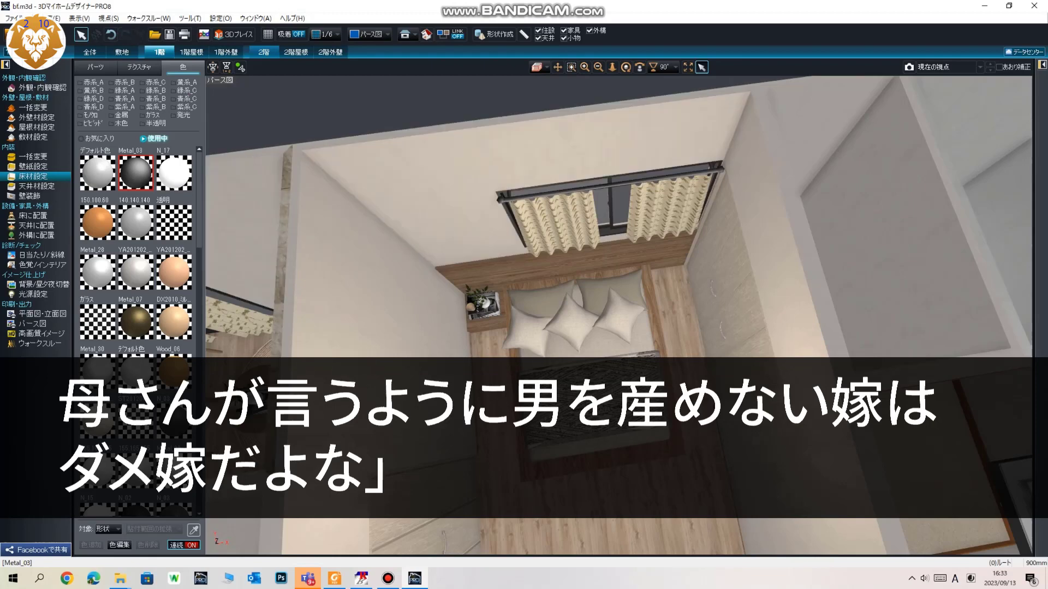
scroll(619, 315, down, 1)
key(Escape)
scroll(619, 316, down, 4)
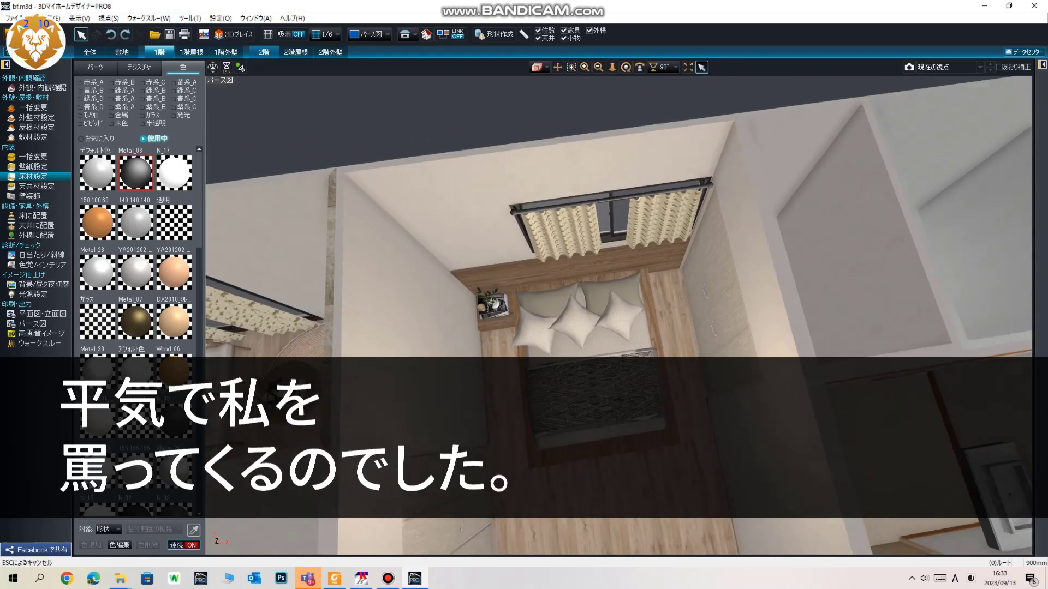
middle_drag(618, 322, 616, 251)
key(ctrl+z)
scroll(618, 315, down, 5)
key(ctrl+y)
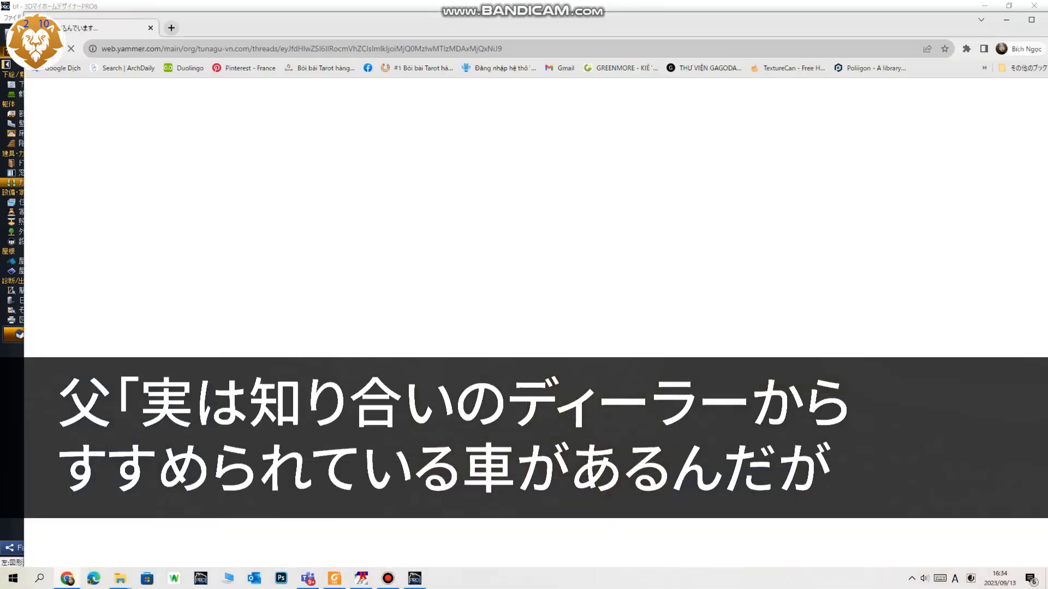
Move the browser window off the floor plan and rebuild the 3D model
drag(327, 24, 1047, 116)
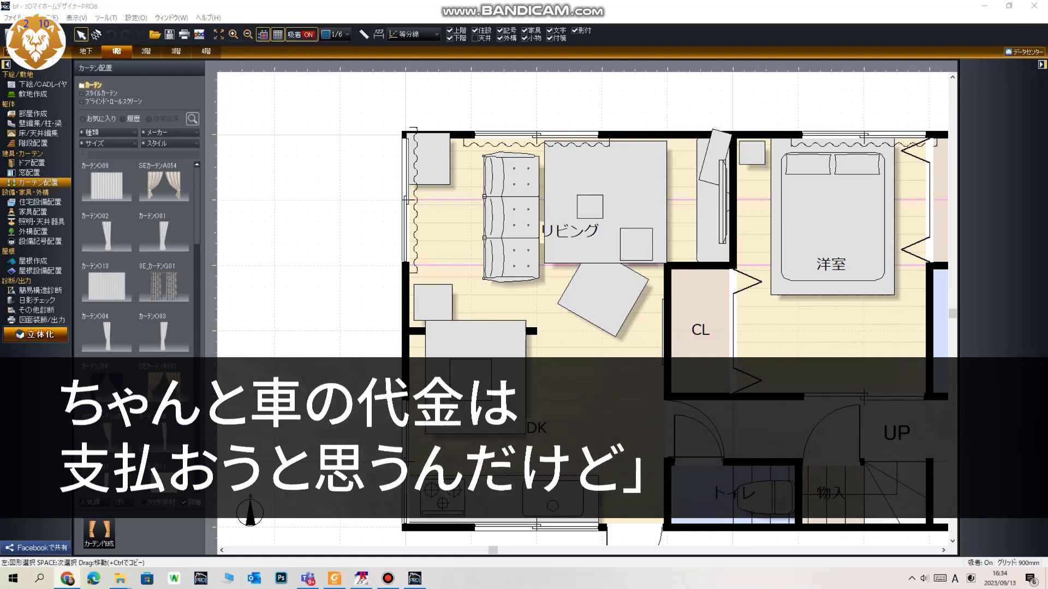
scroll(680, 412, down, 2)
middle_drag(679, 412, 655, 408)
click(36, 334)
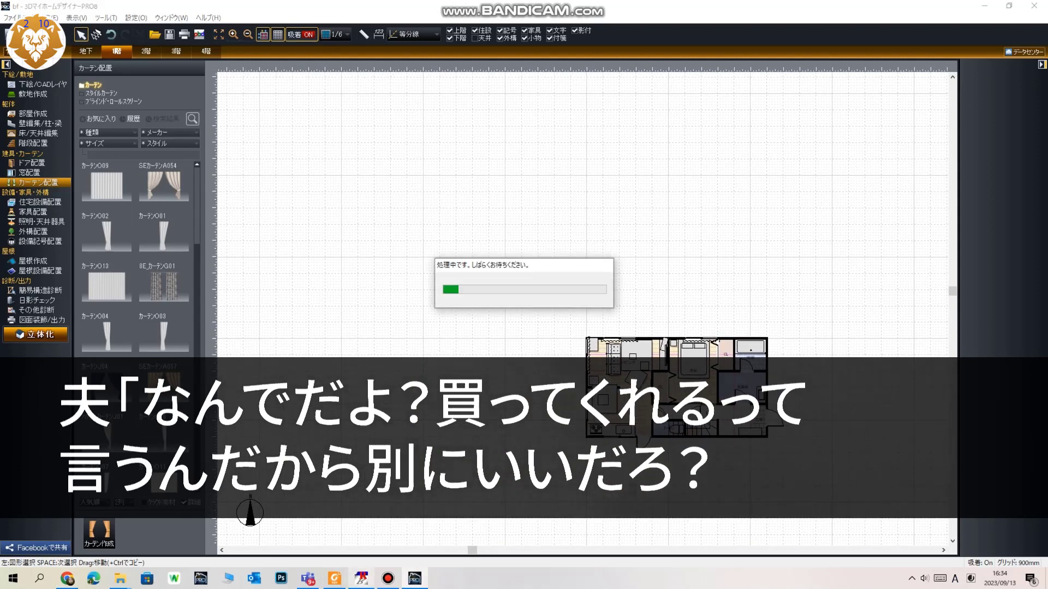
Bring up the finished ray-traced living room rendering full-screen and start saving it as a JPEG image
click(361, 578)
click(539, 306)
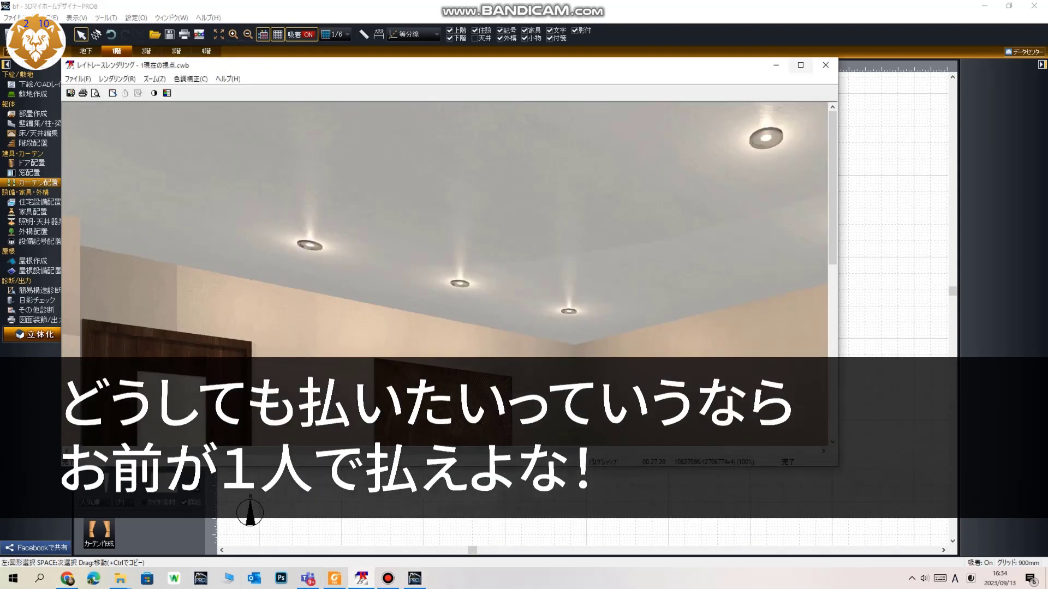
click(801, 65)
scroll(800, 65, down, 4)
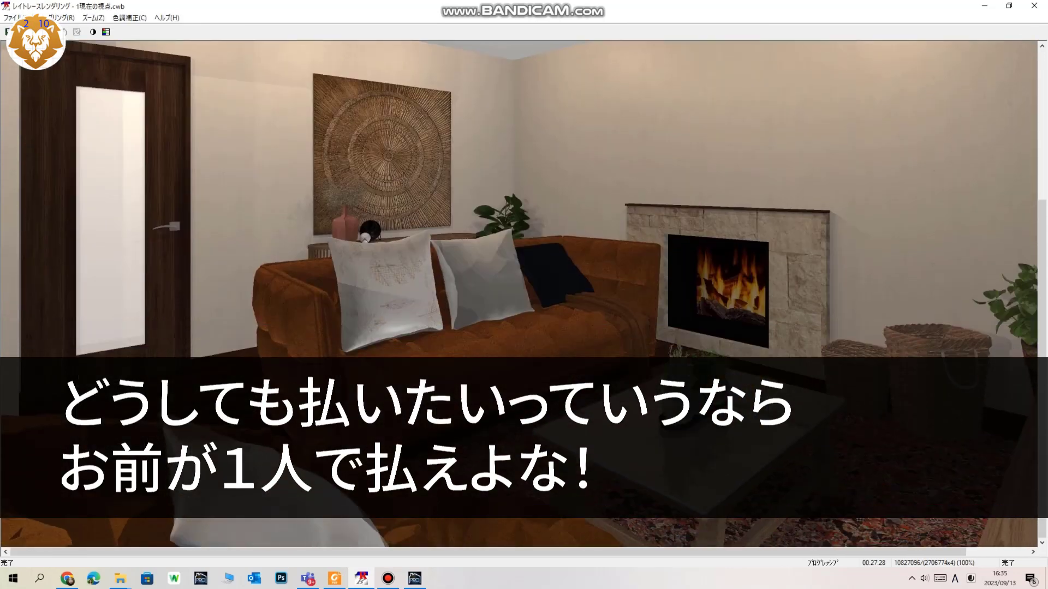
click(8, 32)
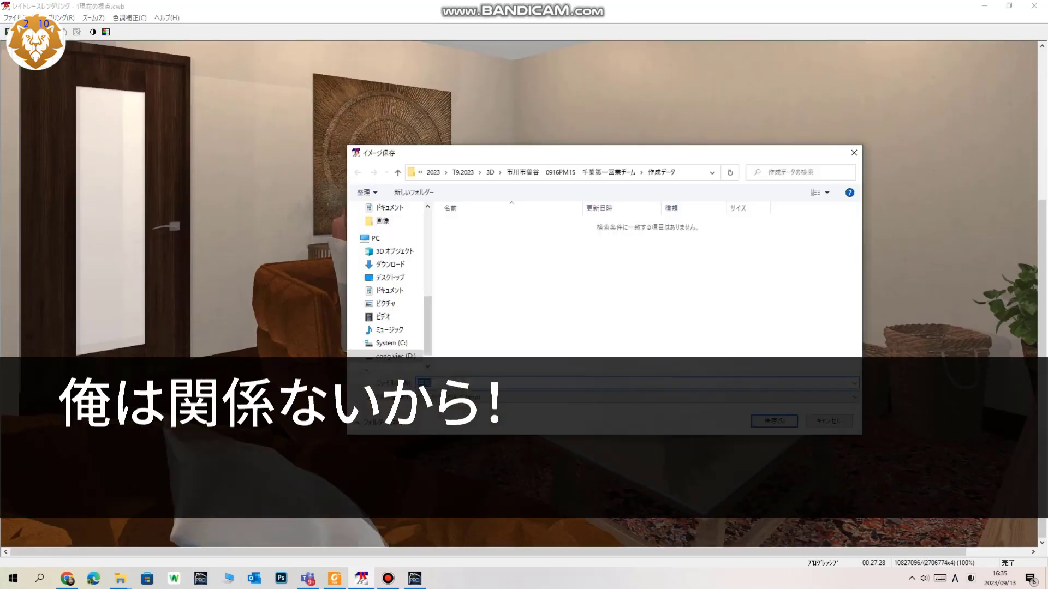
click(546, 397)
click(545, 416)
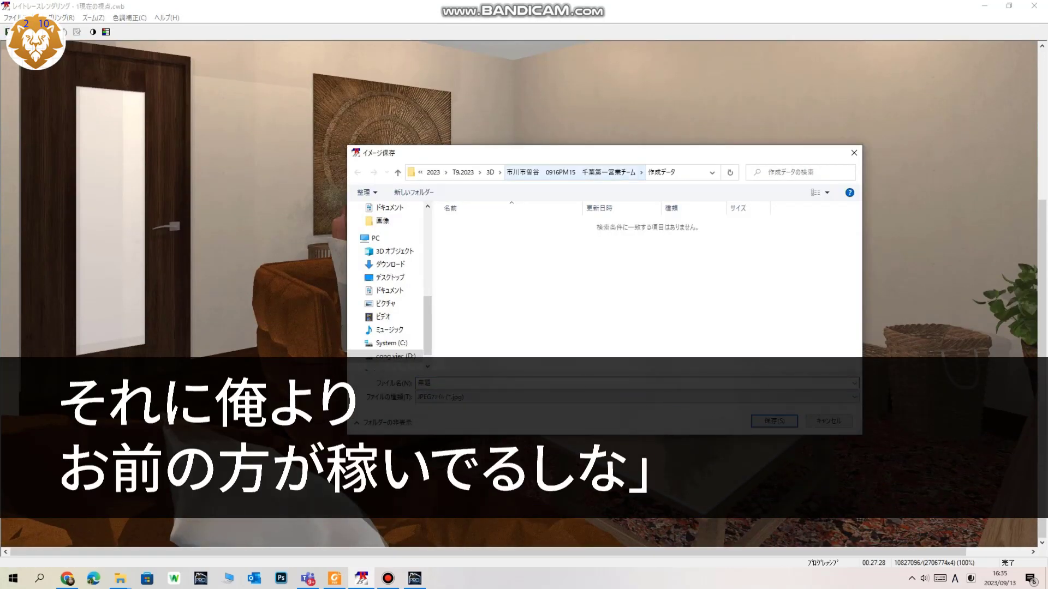
Save the rendering as 2 in the 作成データ folder of the 230915 Munakata project and close the rendering window
click(490, 173)
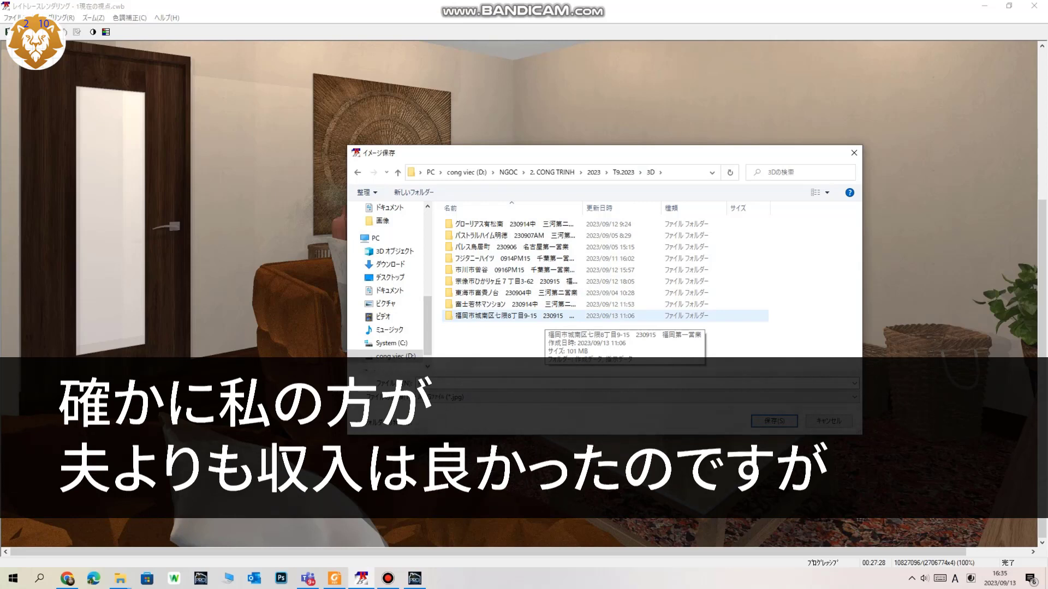
click(515, 282)
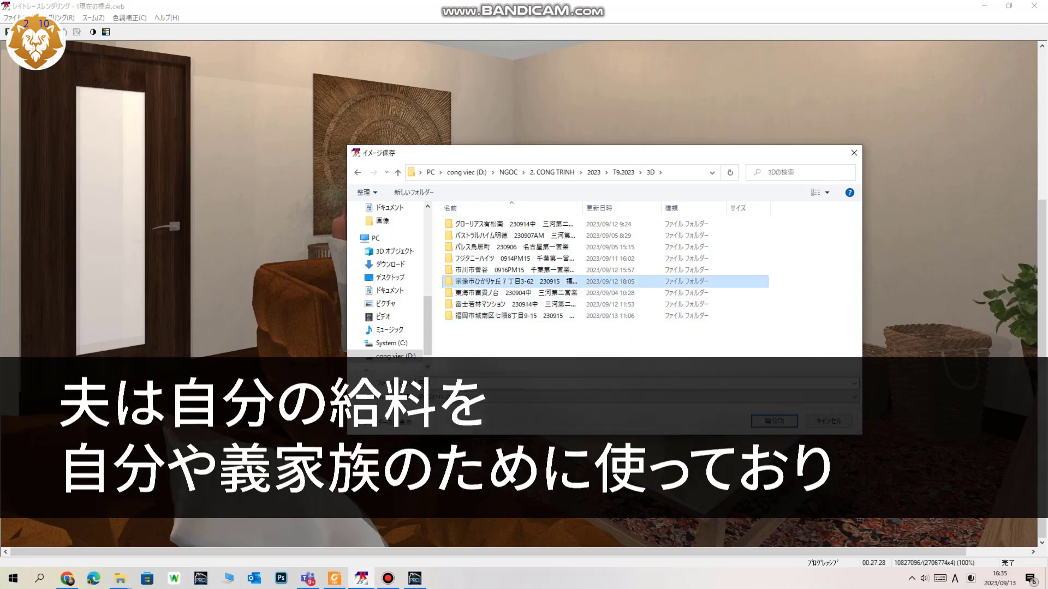
double_click(491, 281)
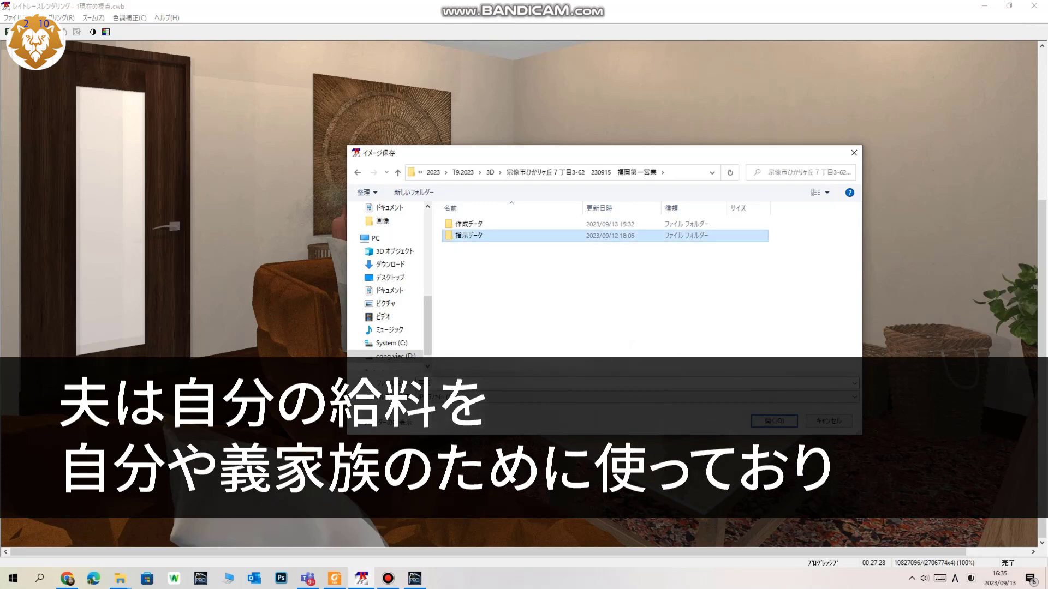
double_click(474, 235)
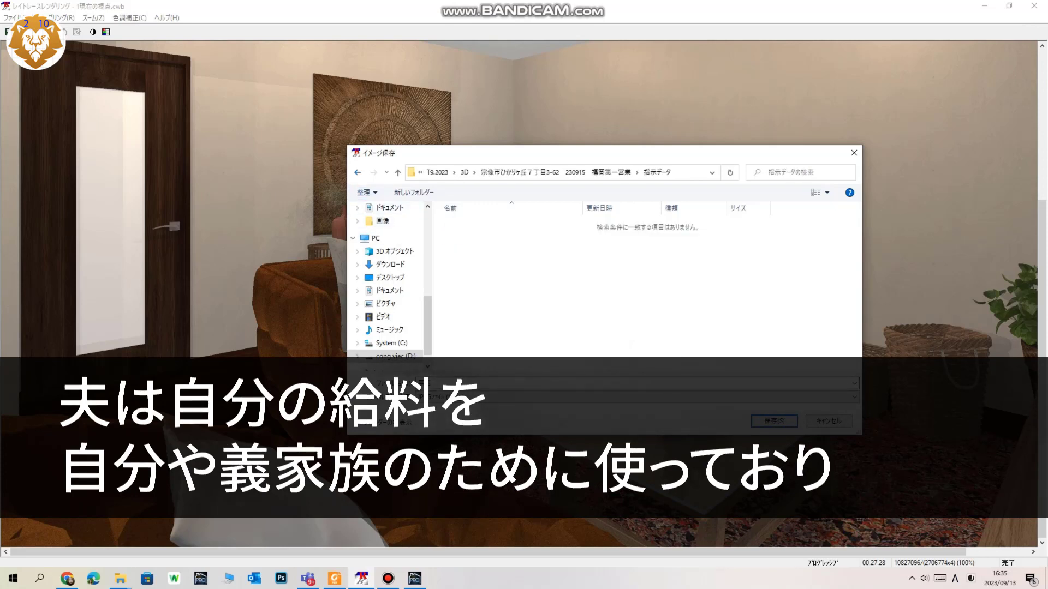
click(357, 172)
click(470, 224)
key(Return)
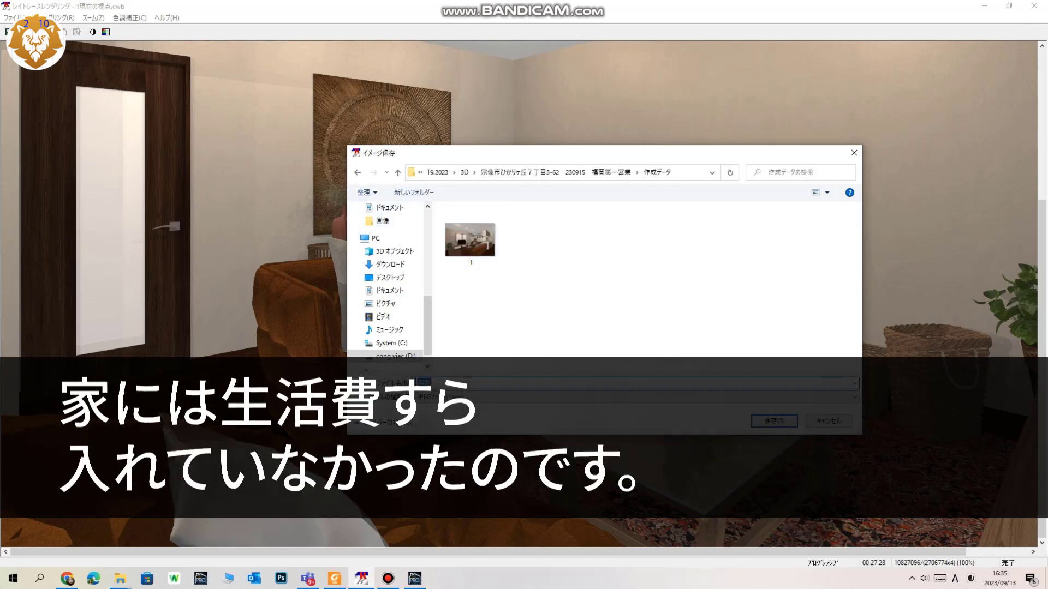
text(2)
key(Return)
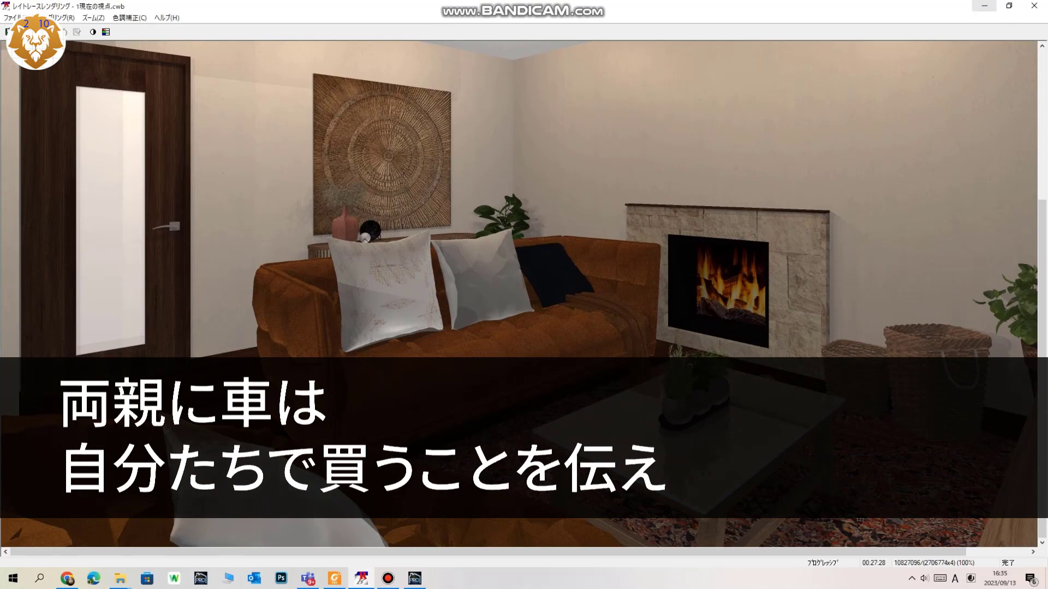
click(1034, 6)
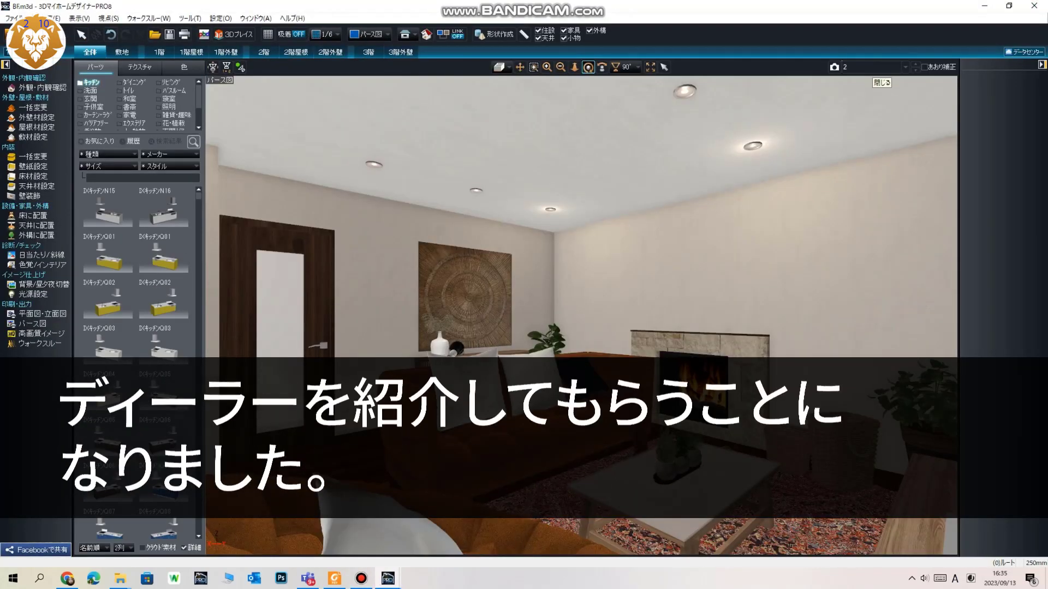
Switch the living room model to viewpoint 3 and start its ray-traced rendering with the existing A4 landscape settings
click(905, 67)
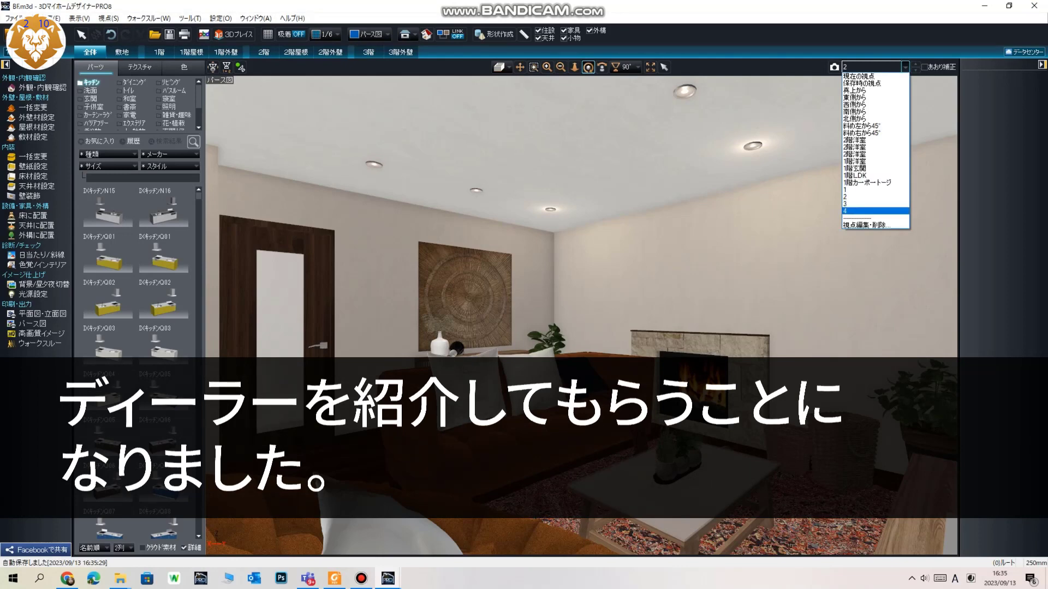
click(875, 204)
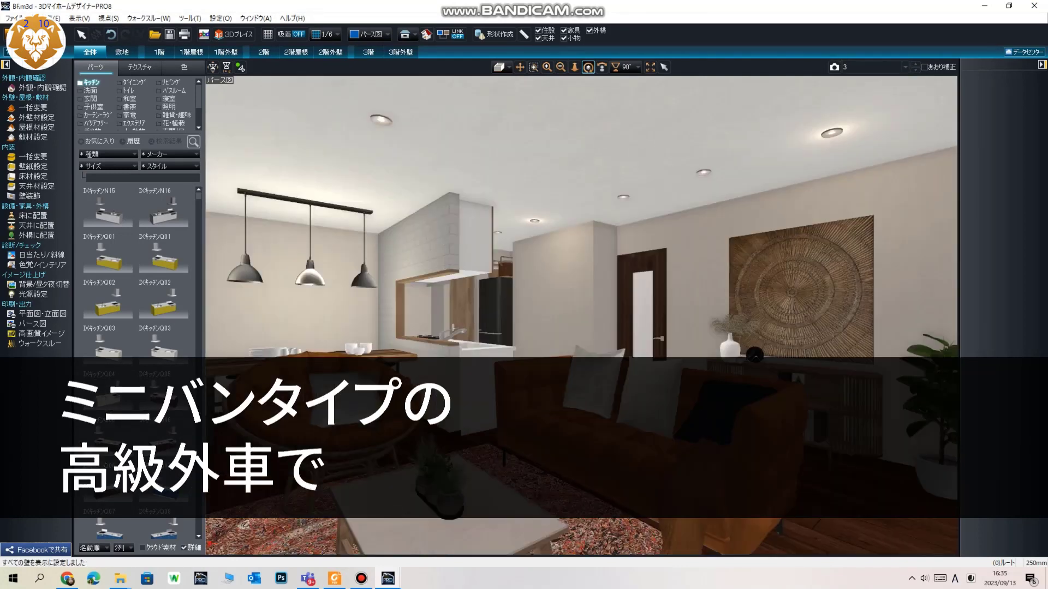
click(41, 334)
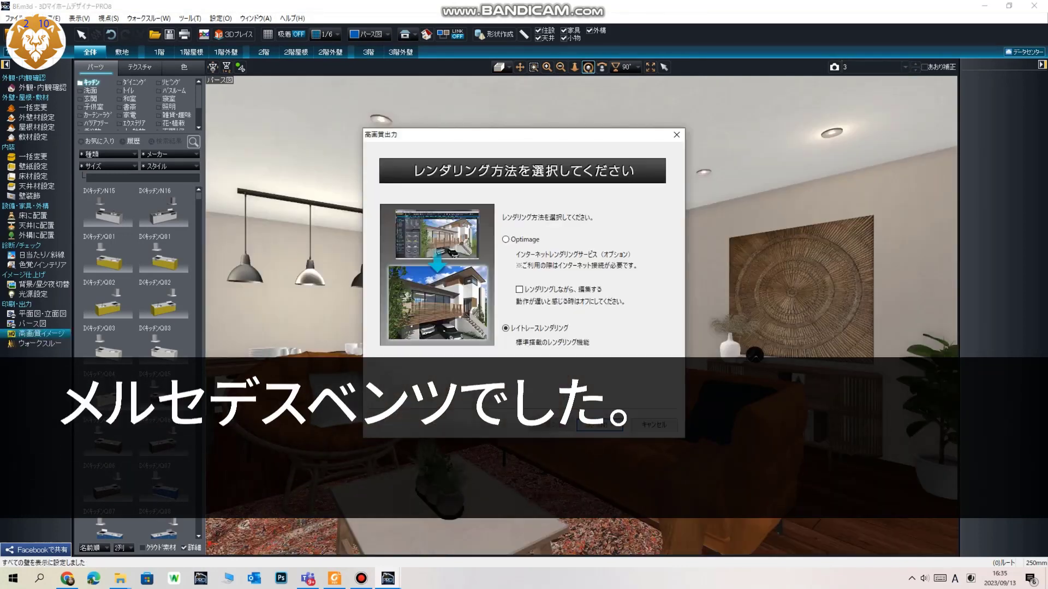
click(600, 425)
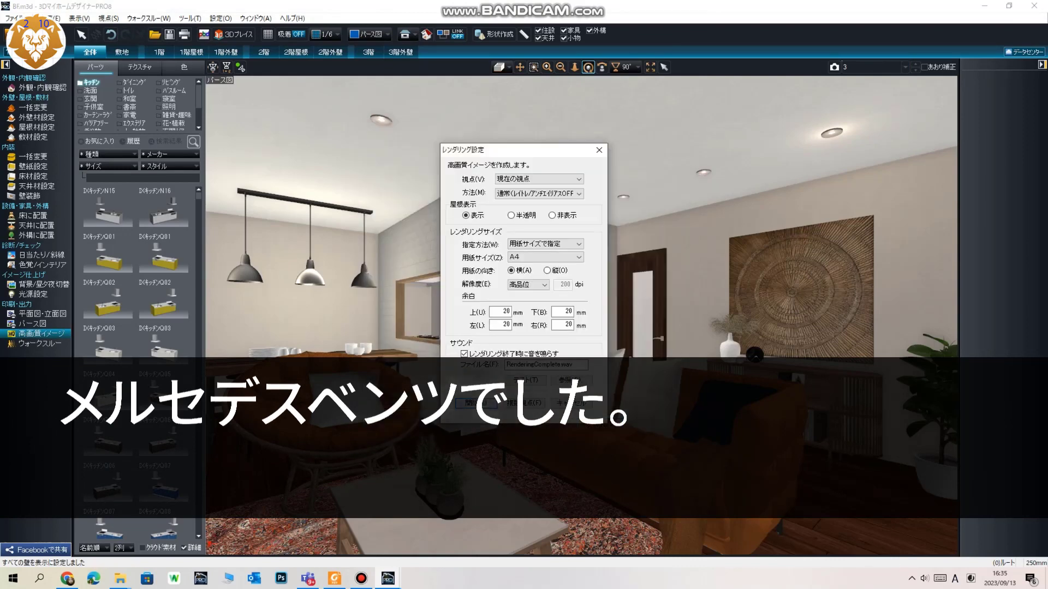
click(477, 404)
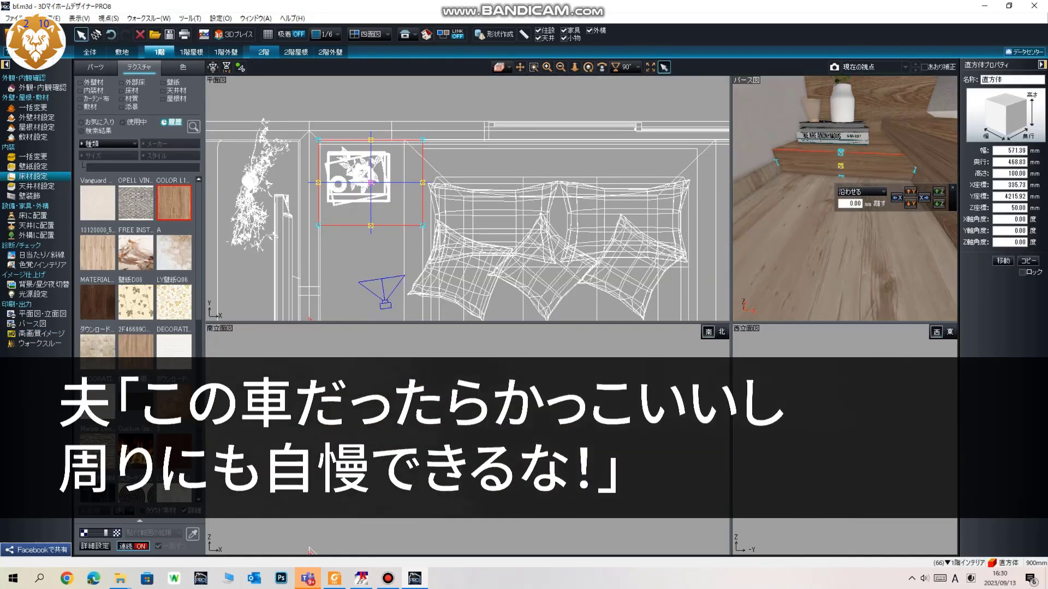
Change the bedroom model to the two-view layout and widen the perspective view beside the plan
click(851, 256)
middle_drag(851, 256, 832, 213)
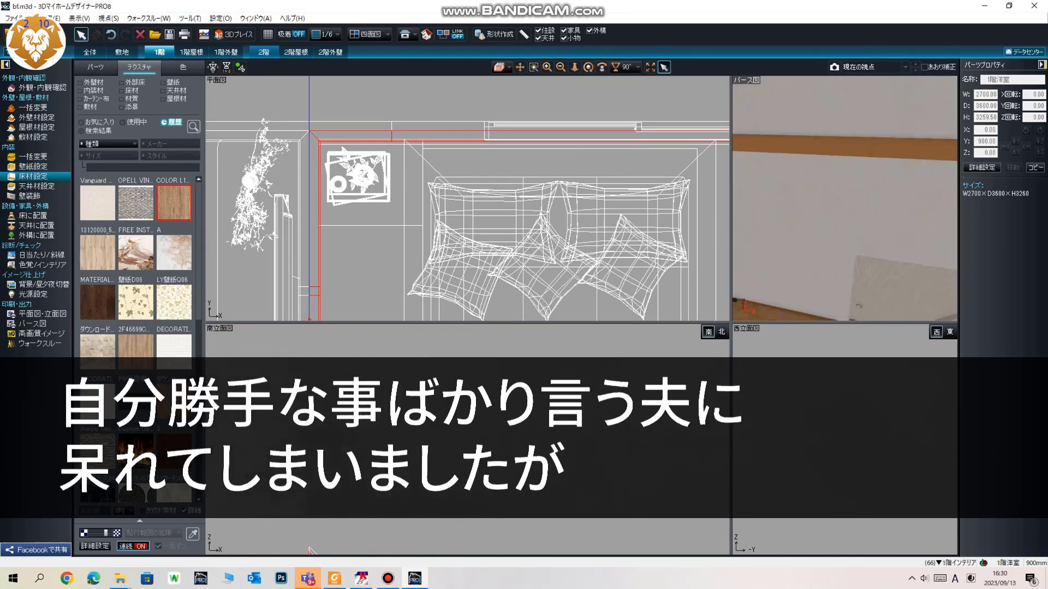
click(388, 34)
click(371, 63)
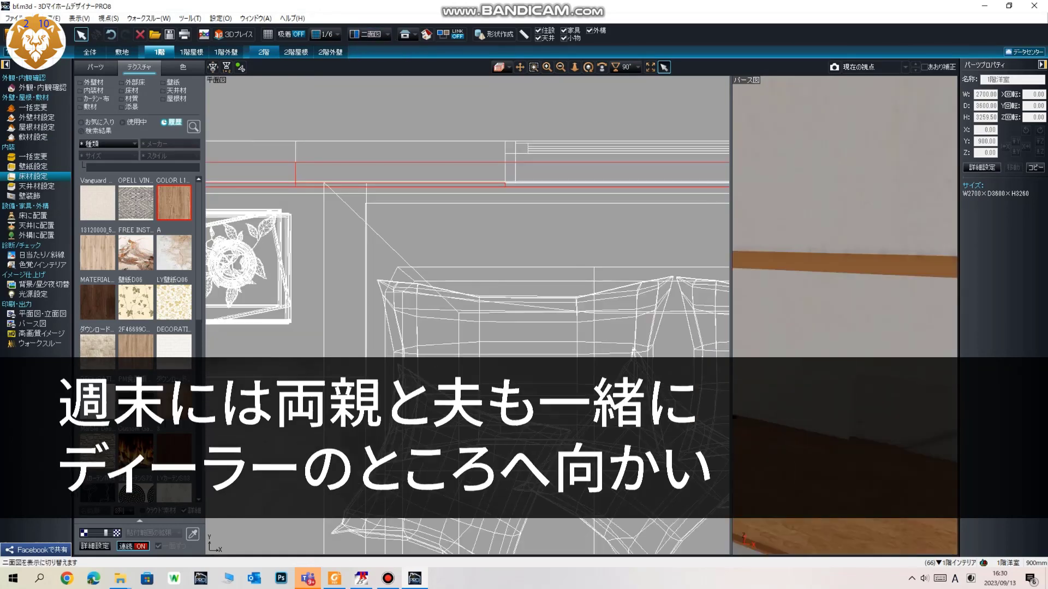
scroll(467, 316, down, 4)
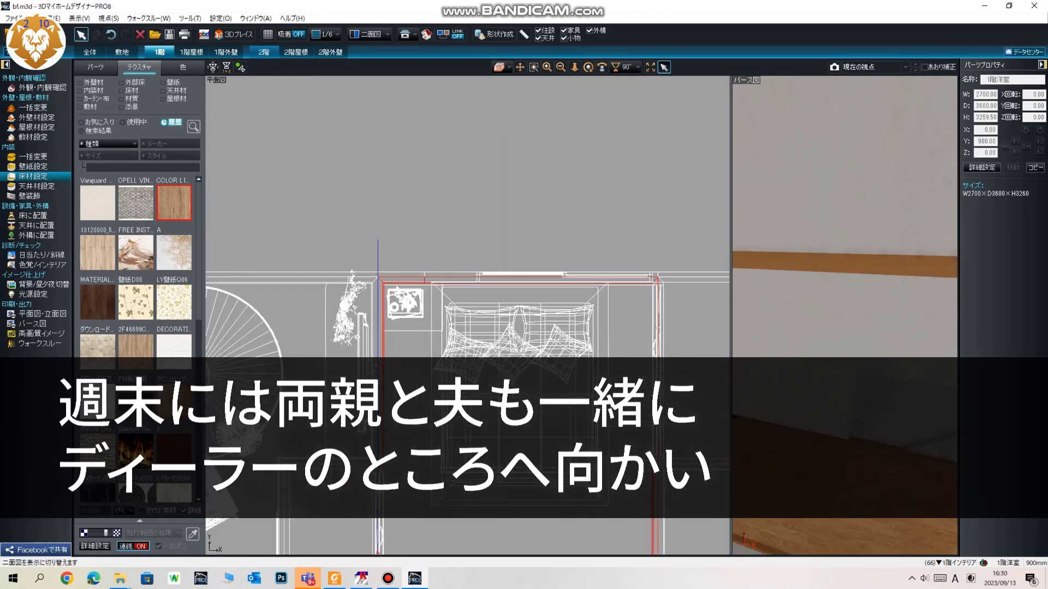
drag(731, 273, 411, 272)
scroll(686, 315, down, 6)
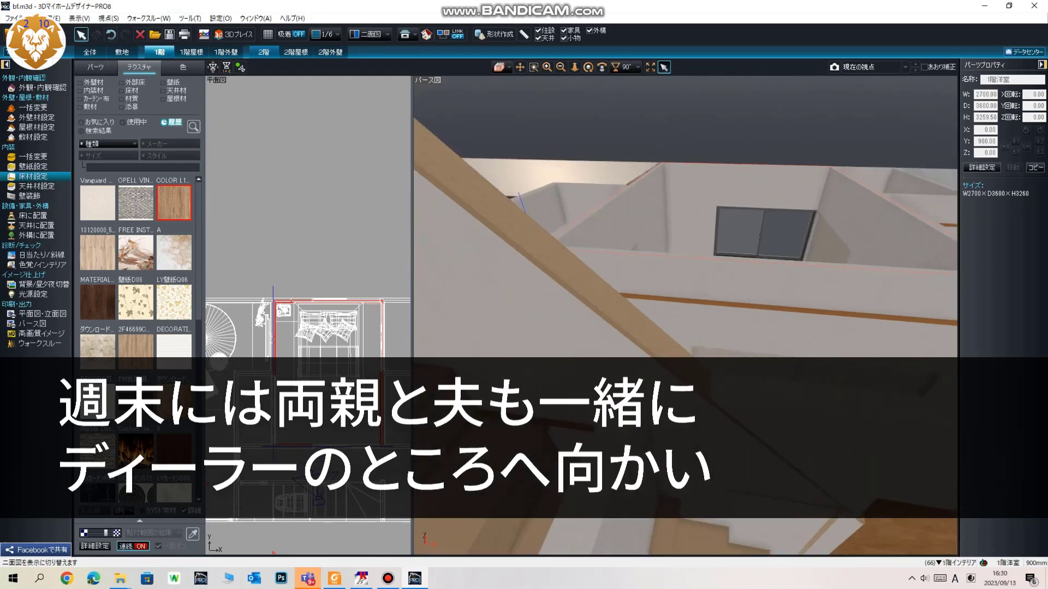
click(588, 67)
drag(709, 218, 792, 268)
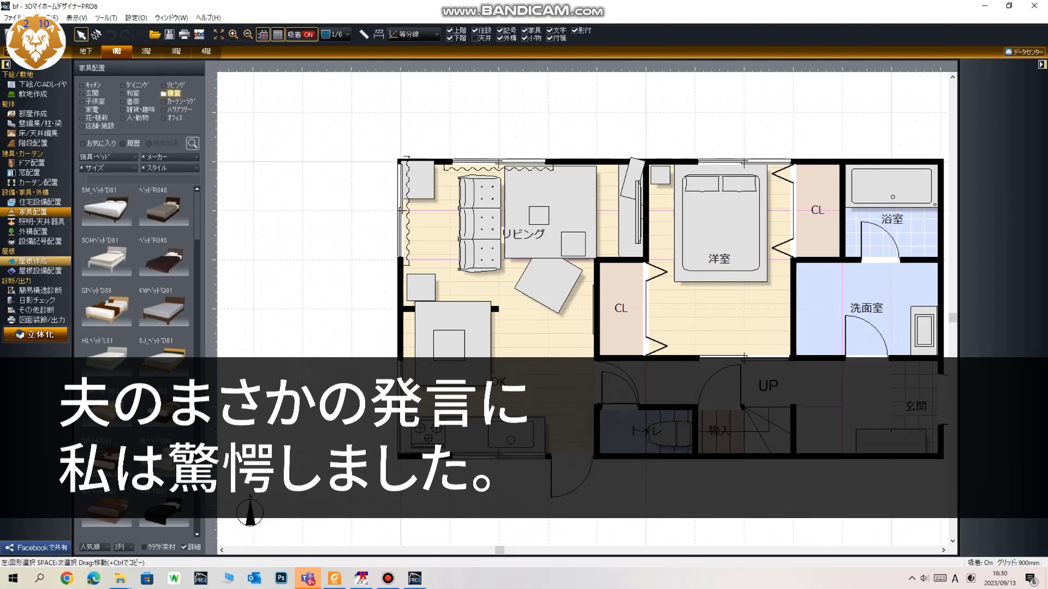
Move the three living room downlights to the bedroom and rotate them into a horizontal row across the foot of the bed
click(42, 222)
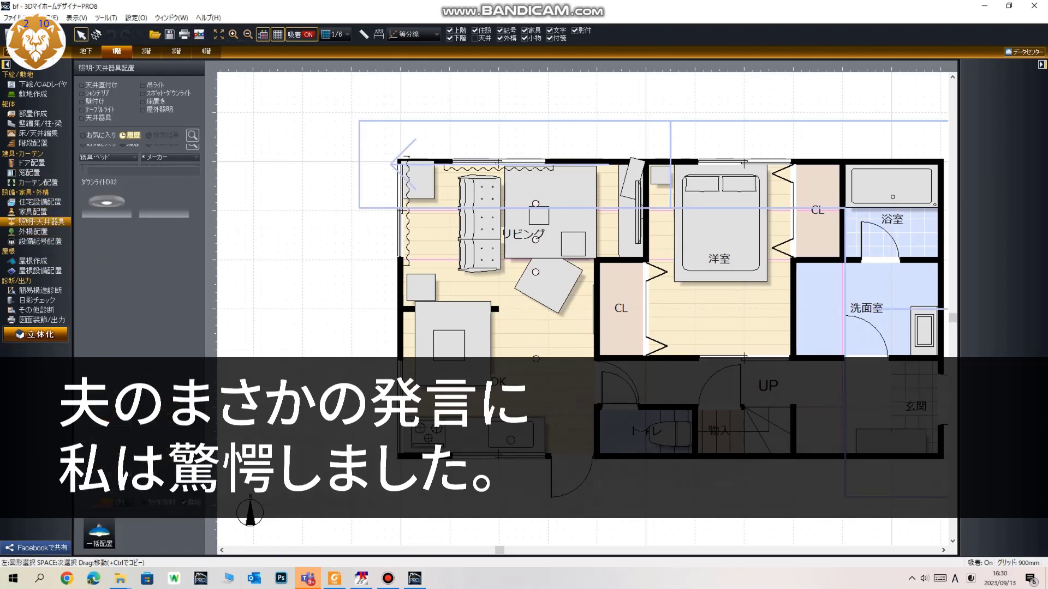
click(535, 204)
shift+click(535, 239)
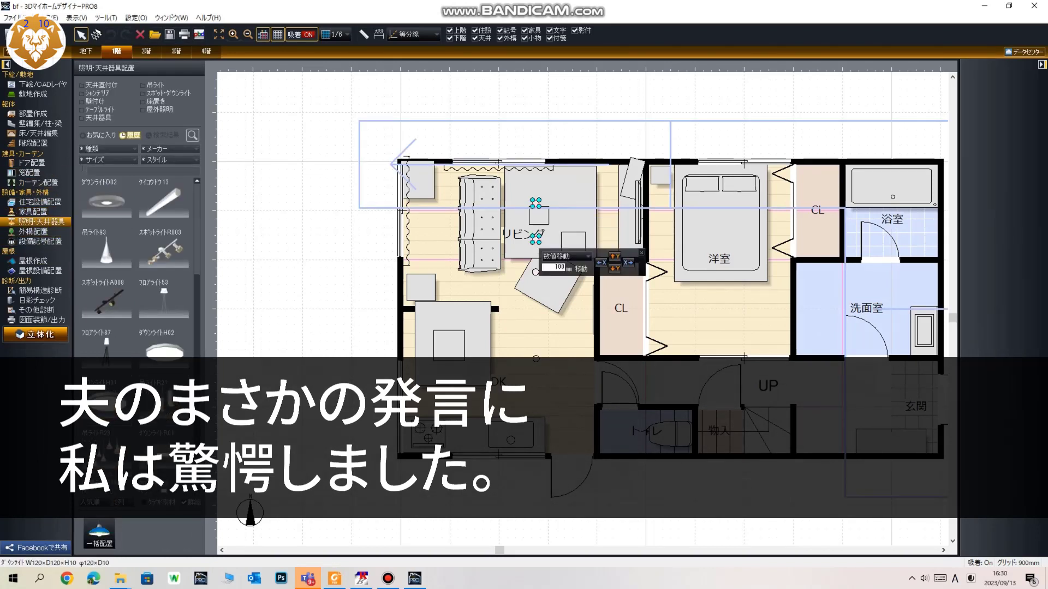
shift+click(535, 272)
drag(535, 238, 723, 263)
key(ctrl+r)
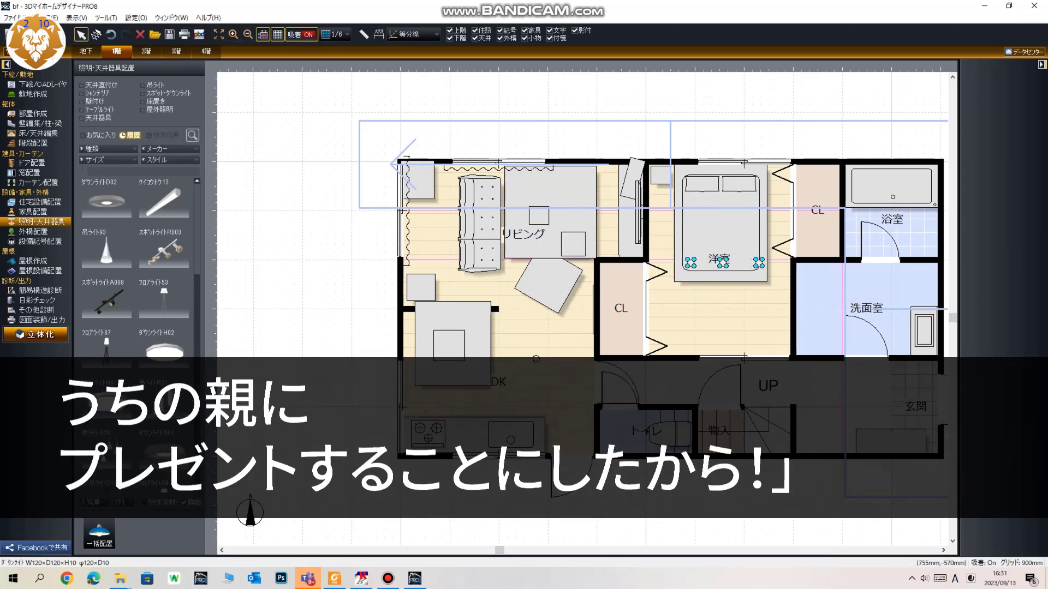
key(Escape)
scroll(644, 308, right, 1)
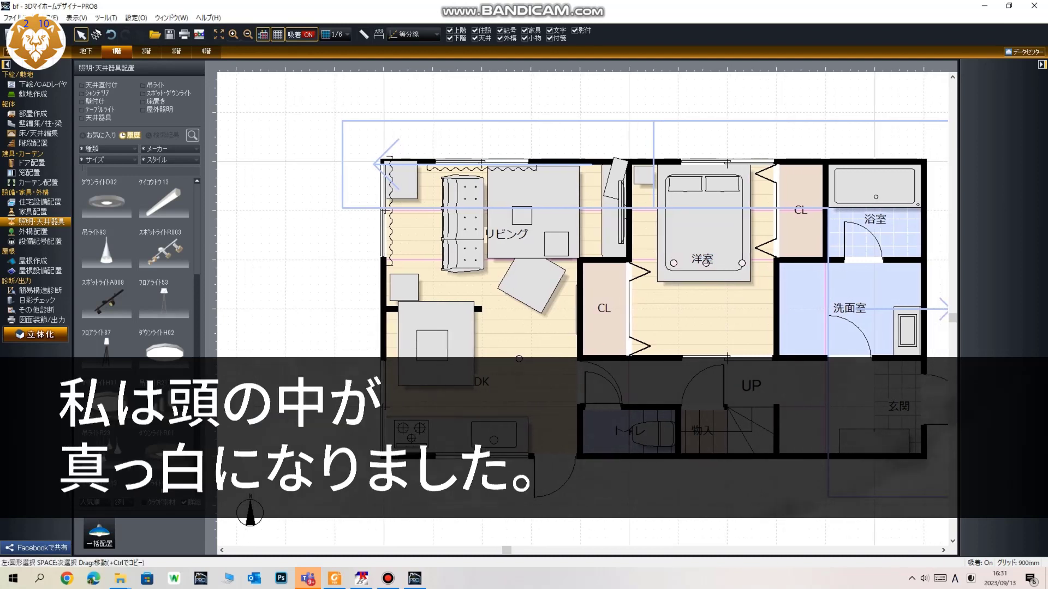
Browse the furniture library's categories, history and favourites for further furnishings
click(33, 231)
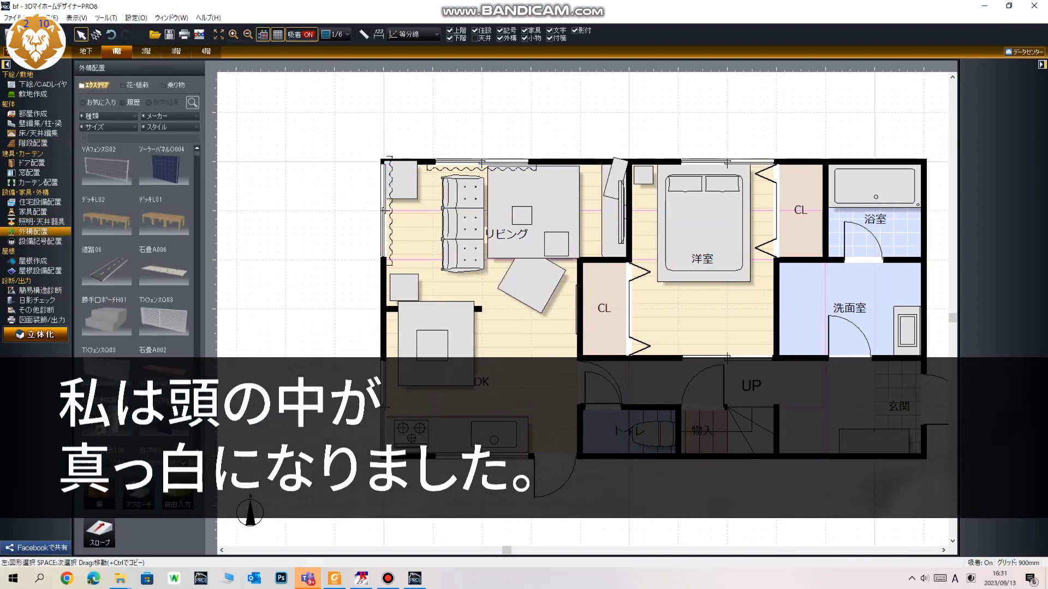
click(33, 212)
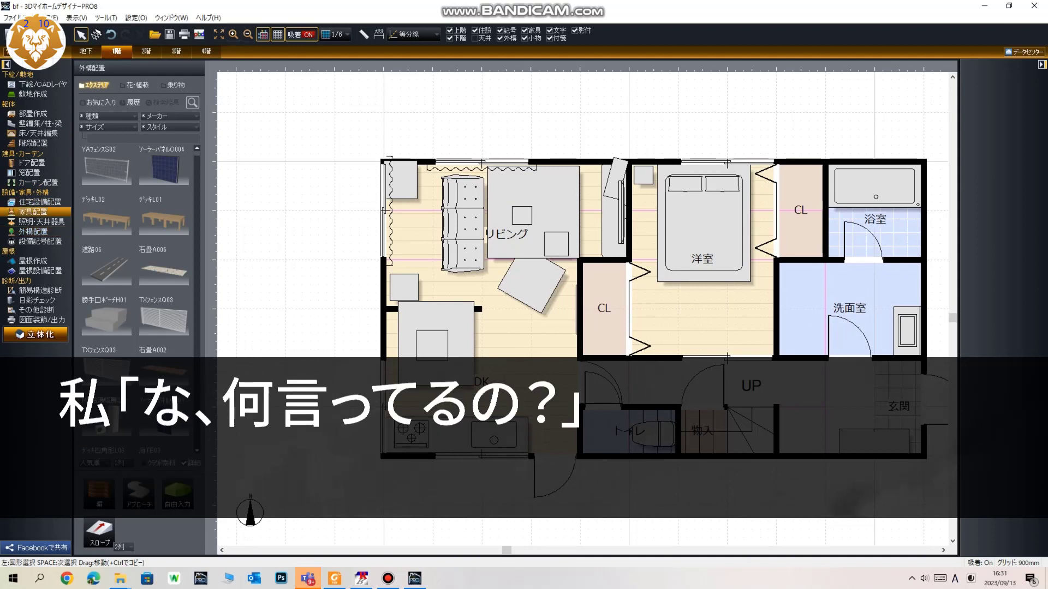
click(99, 126)
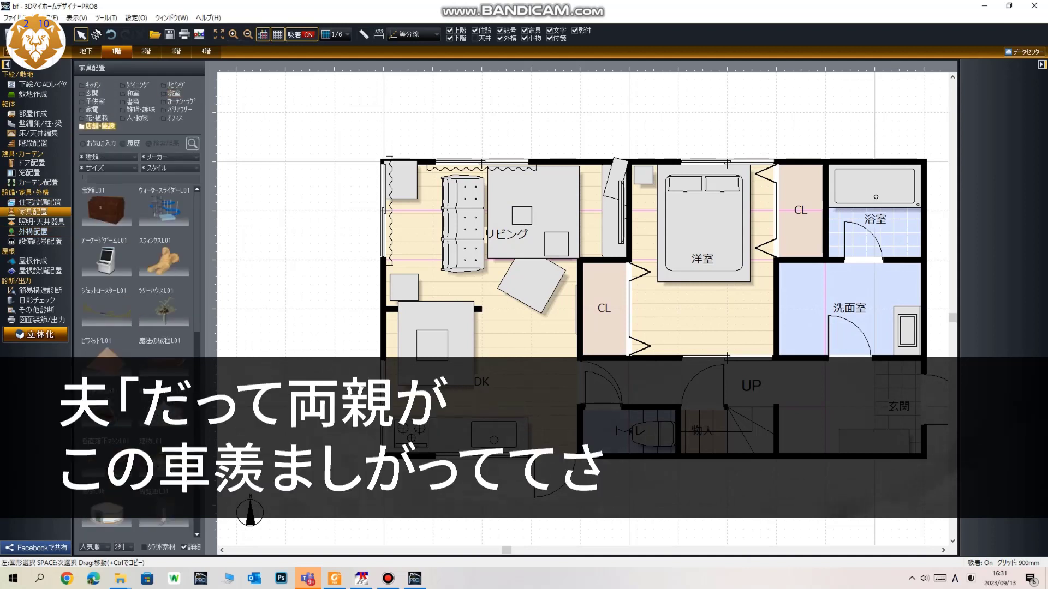
click(96, 118)
click(92, 109)
click(95, 101)
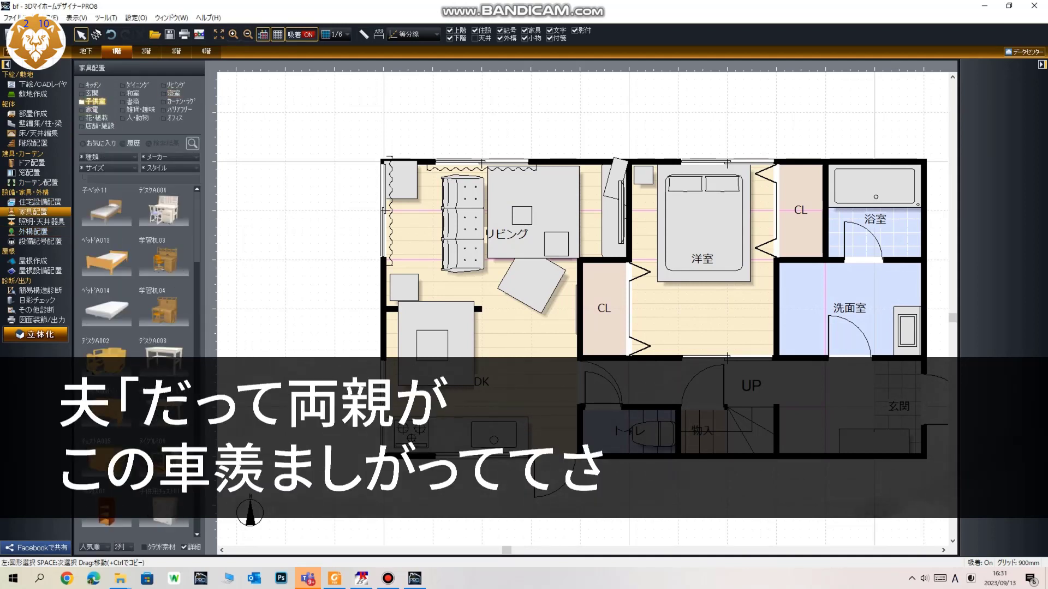
click(92, 94)
click(137, 85)
click(176, 85)
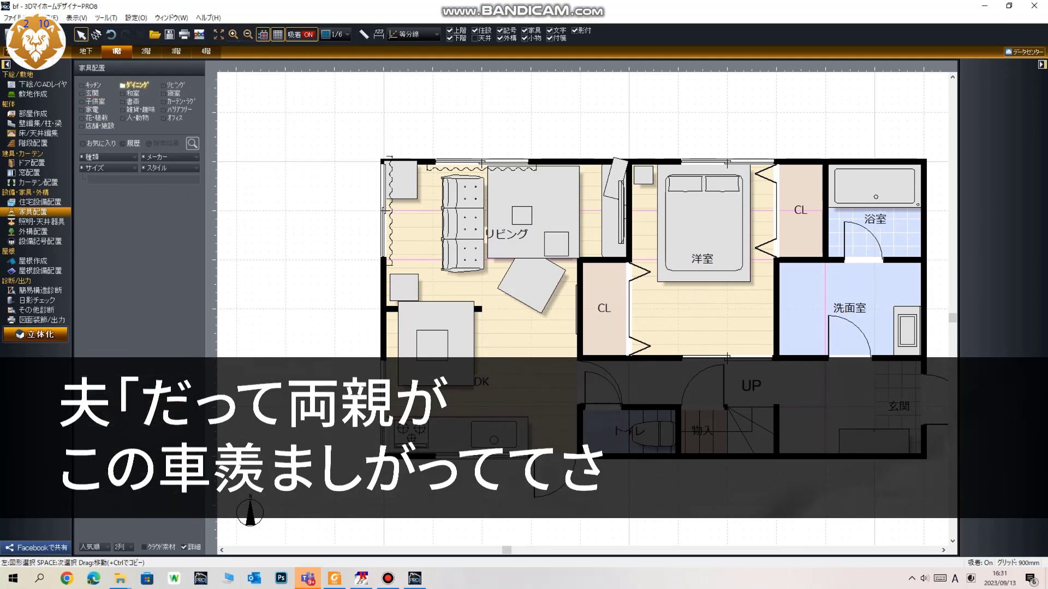
click(174, 93)
click(133, 101)
click(140, 109)
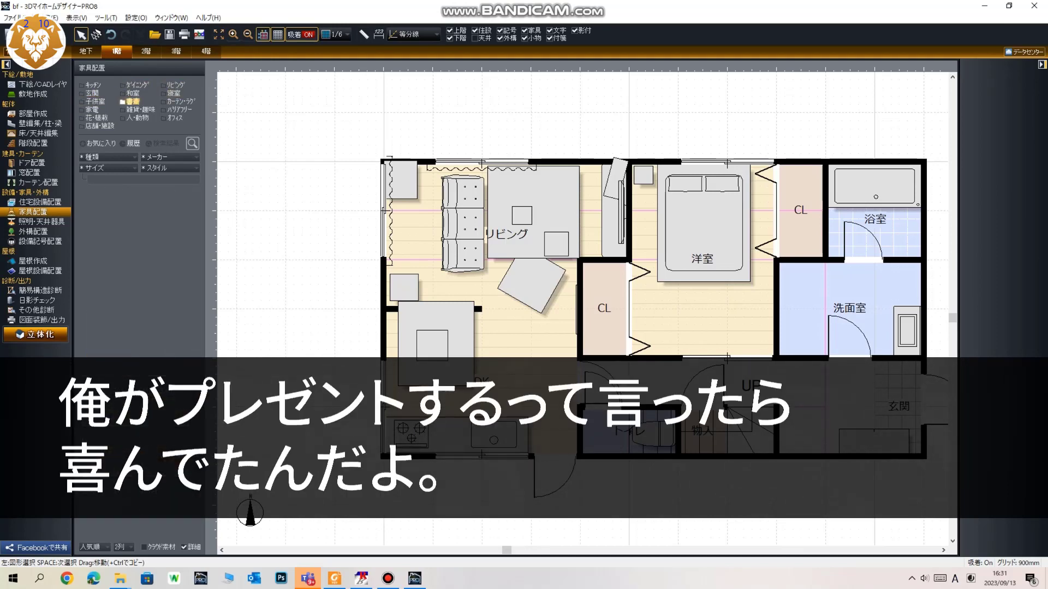
click(133, 144)
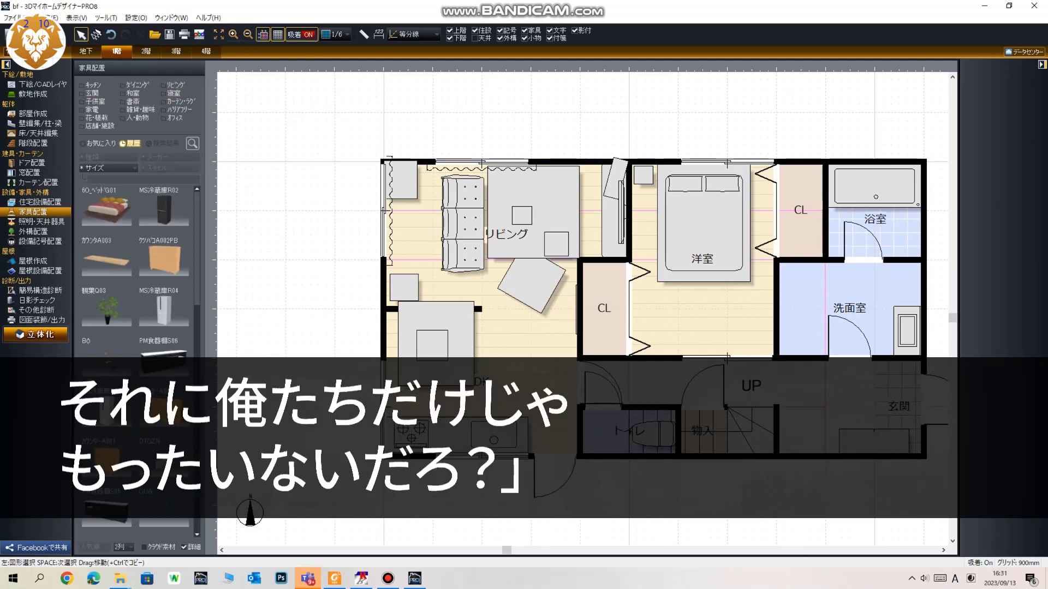
scroll(136, 306, down, 1)
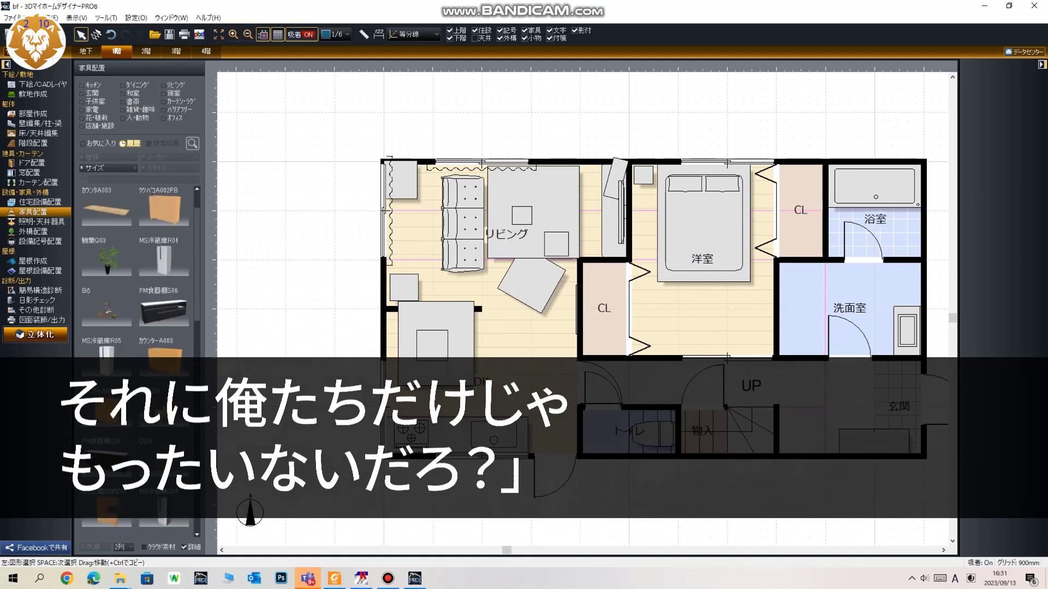
click(101, 143)
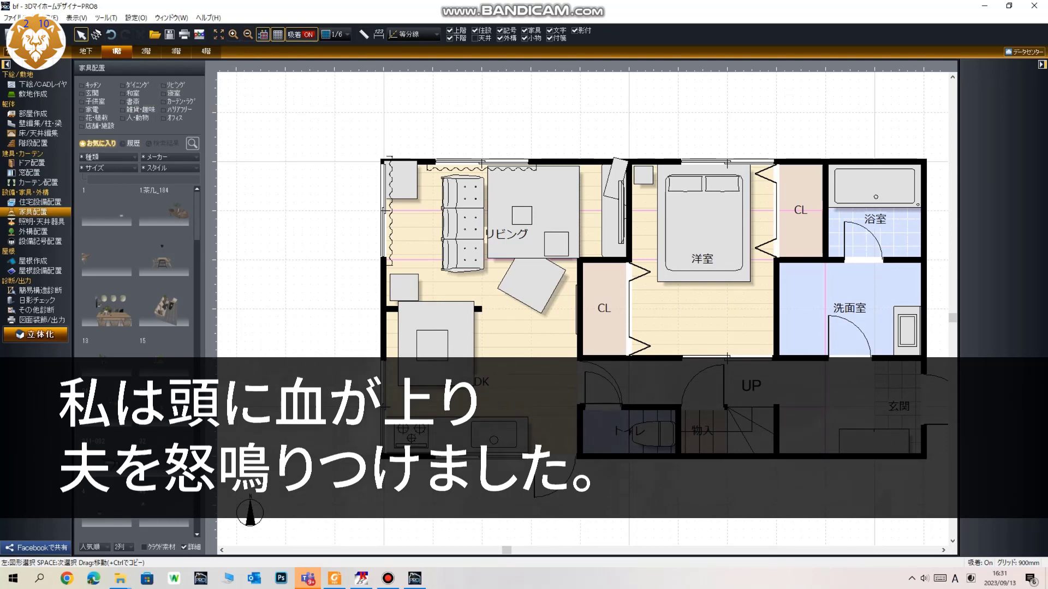
scroll(318, 243, up, 2)
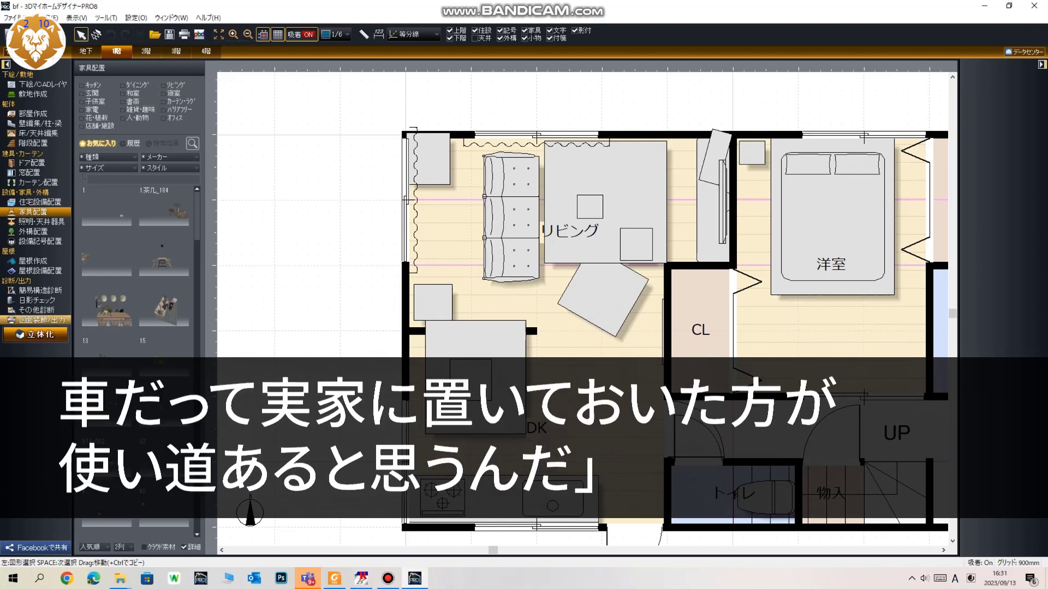
Rebuild the 3D model, lower the walkthrough eye height to 120 cm and position the camera facing the bed from its foot
click(35, 334)
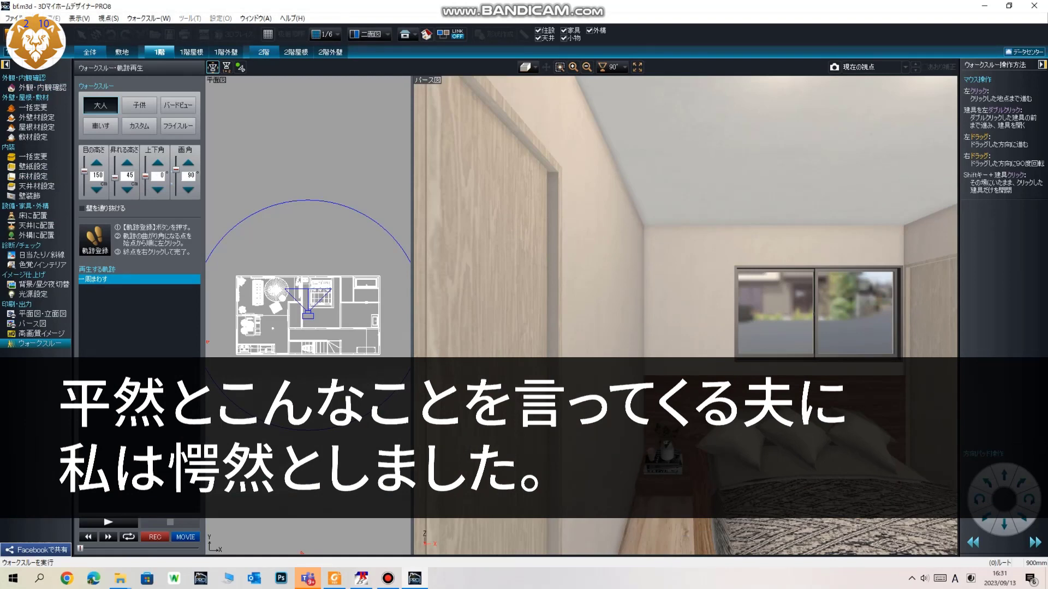
click(96, 190)
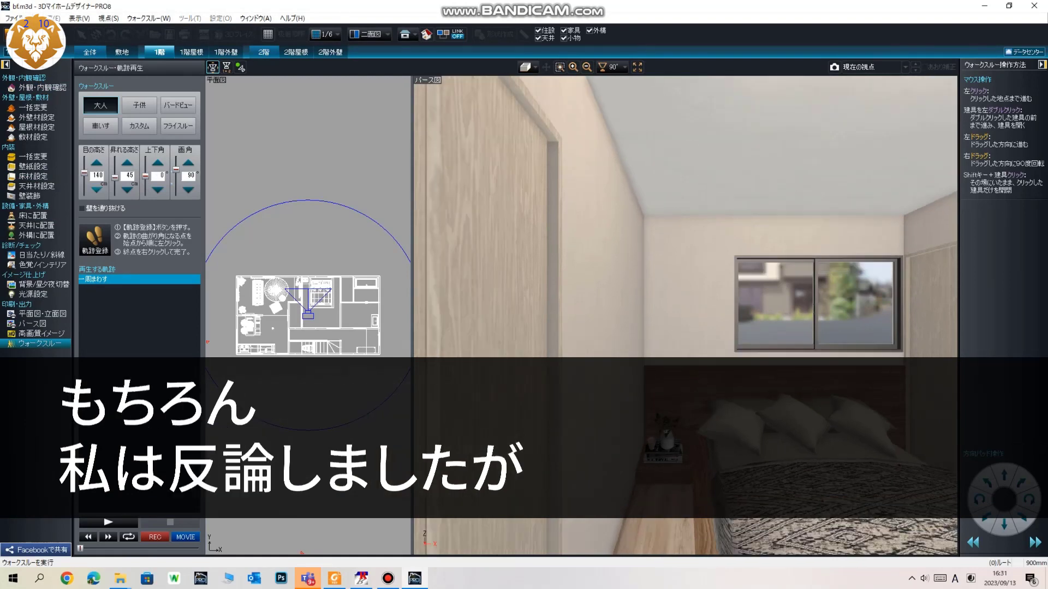
click(96, 189)
click(96, 190)
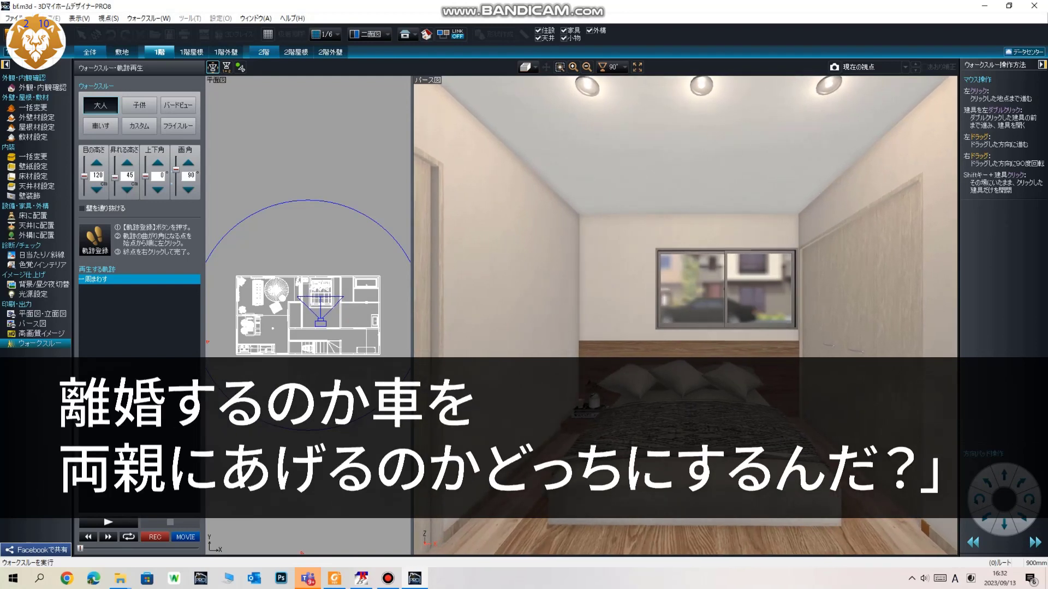
scroll(308, 315, up, 8)
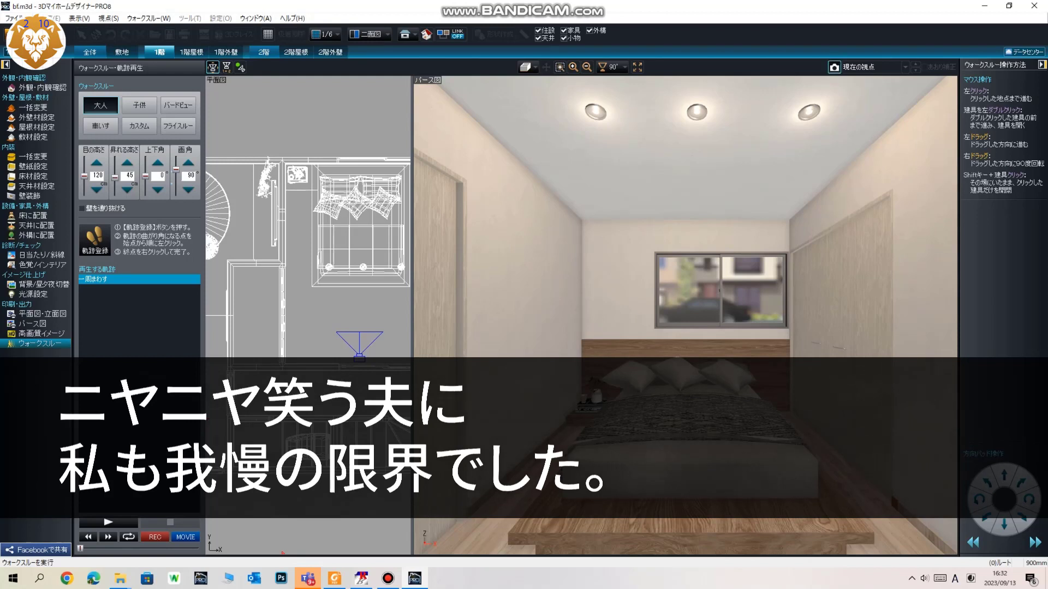
Register the current bedroom view as a new viewpoint named 5
click(834, 66)
text(3)
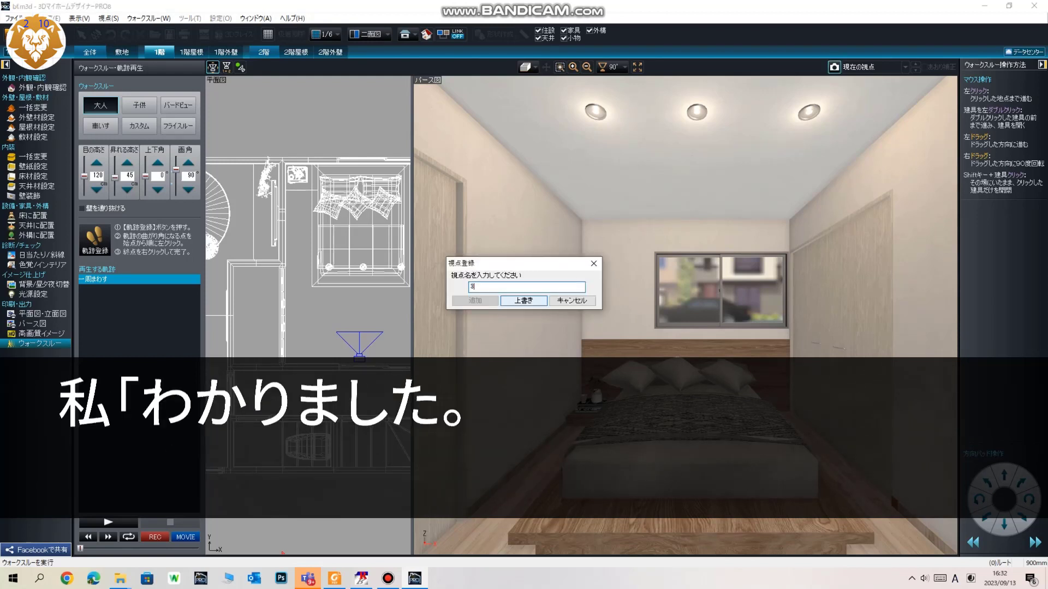
text(5)
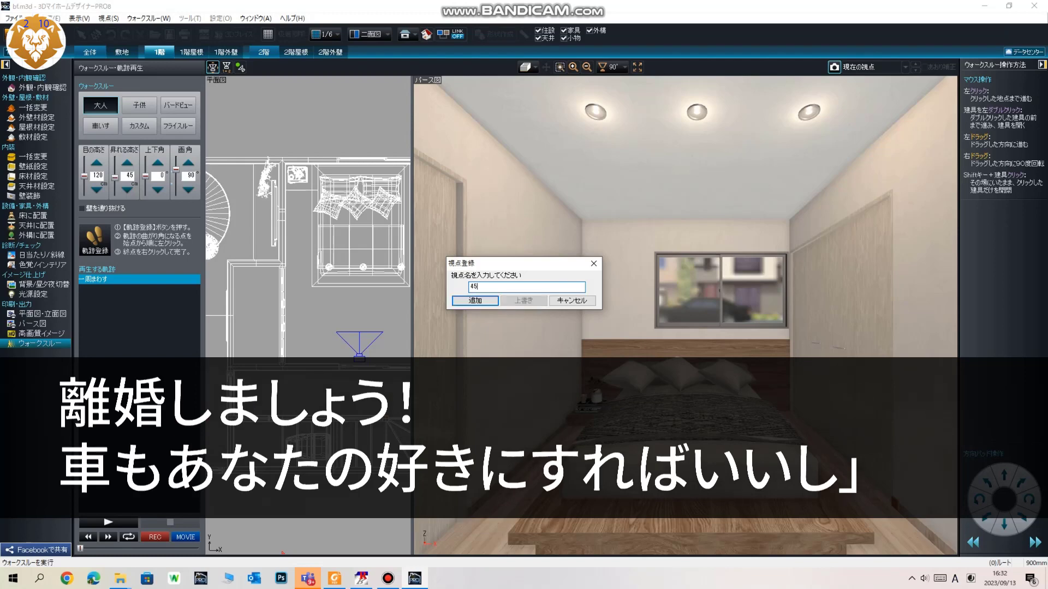
key(shift+Left)
text(5)
key(Return)
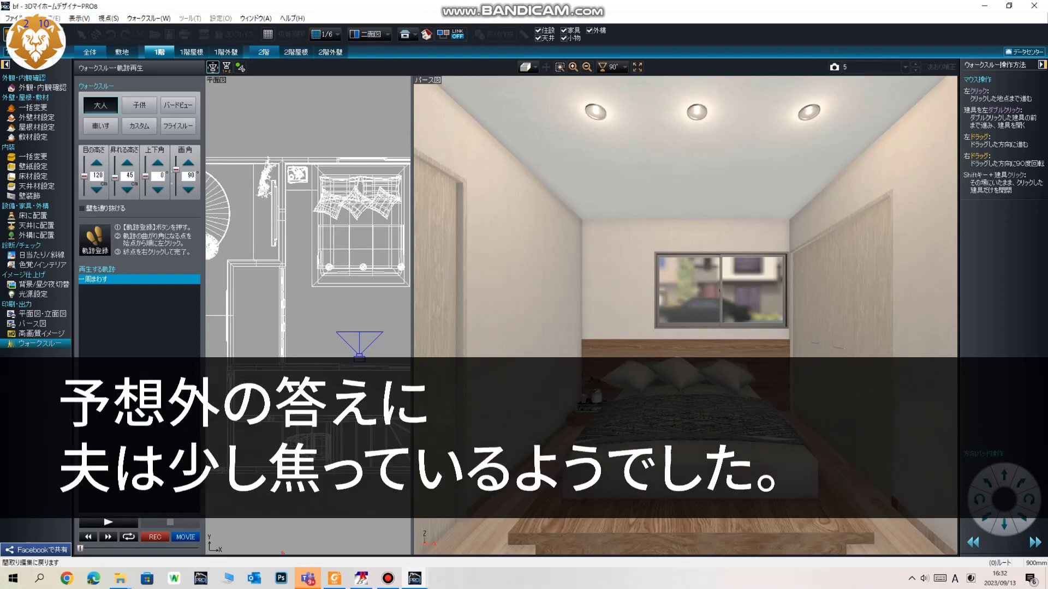
Place the カーテンG01 curtain at the bedroom window in the floor plan and regenerate the 3D model
click(36, 35)
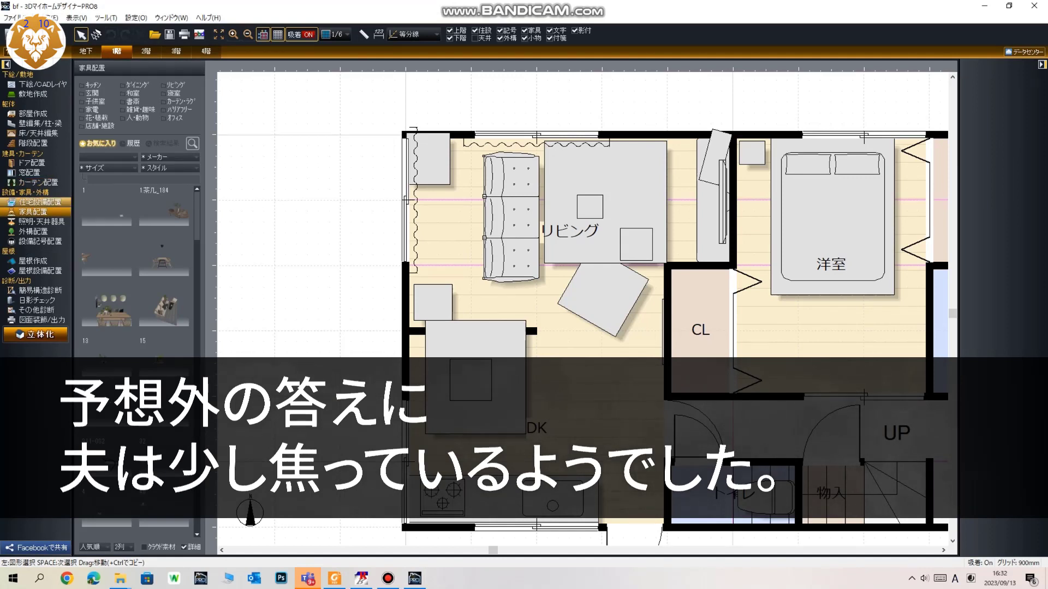
click(38, 183)
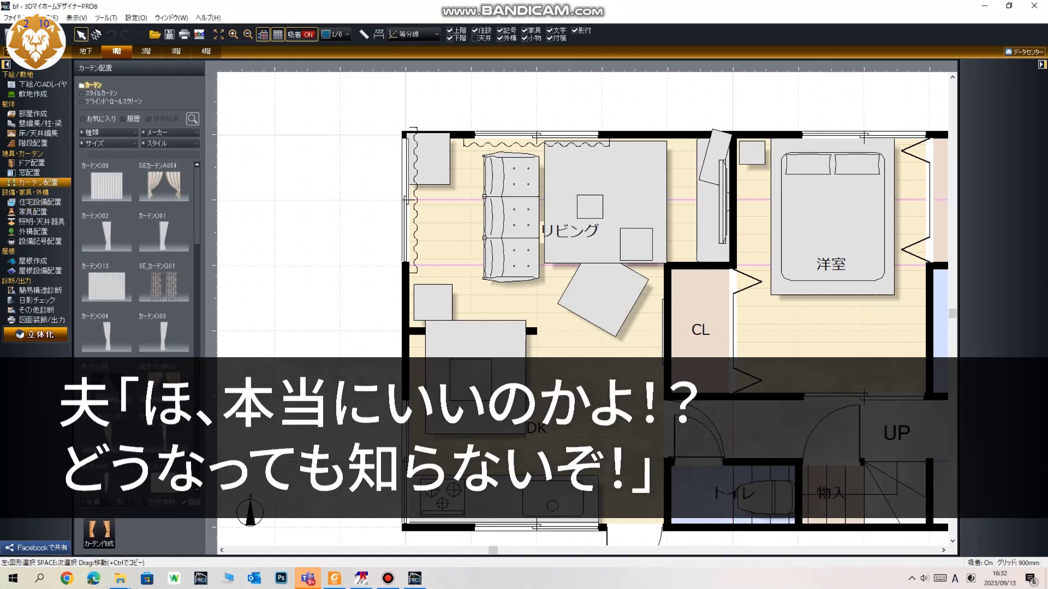
drag(163, 287, 846, 141)
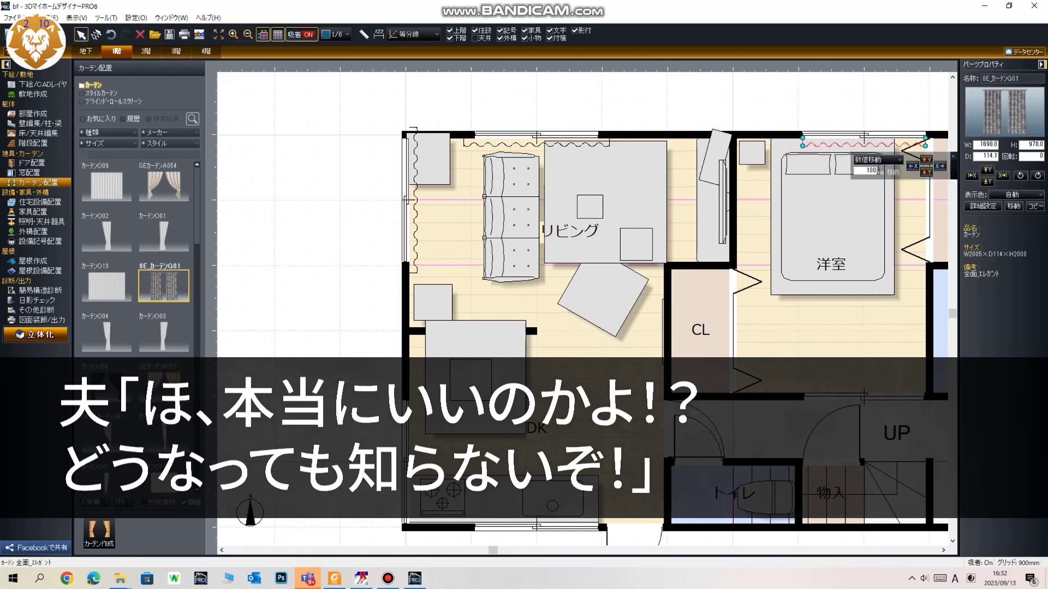
click(36, 335)
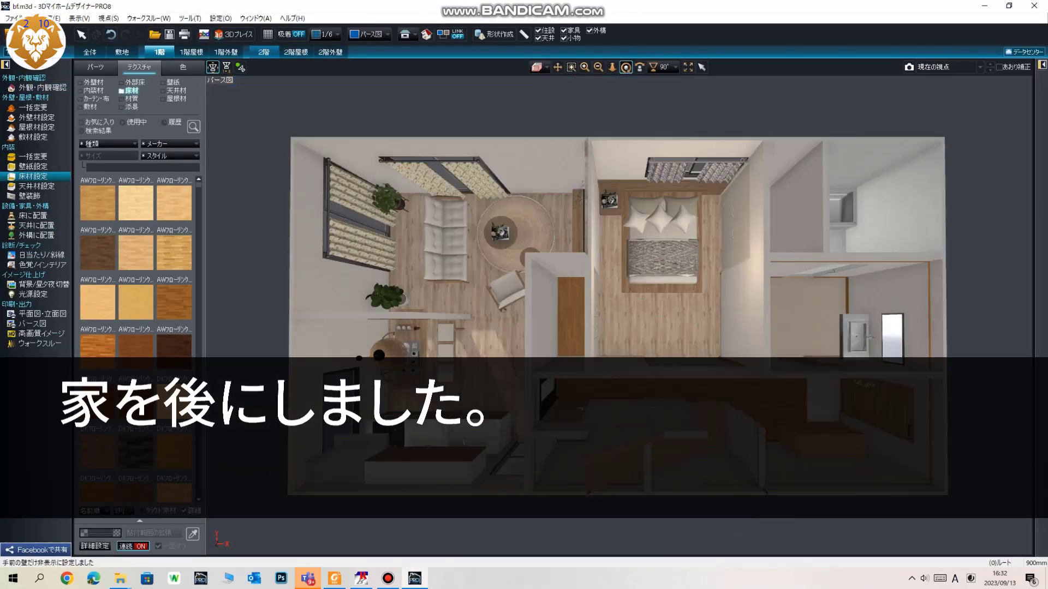
Apply the 壁紙D06 texture from the history to both halves of the bedroom curtain
scroll(619, 315, up, 3)
drag(618, 316, 654, 284)
scroll(619, 315, up, 2)
click(174, 123)
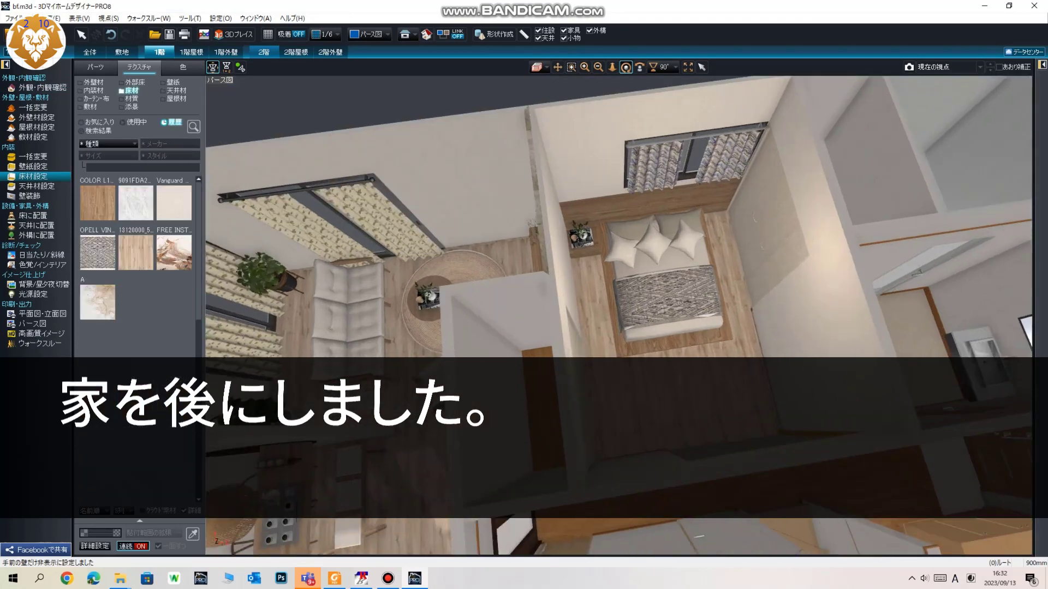
click(131, 91)
click(174, 302)
click(459, 181)
key(ctrl+z)
click(653, 166)
click(728, 158)
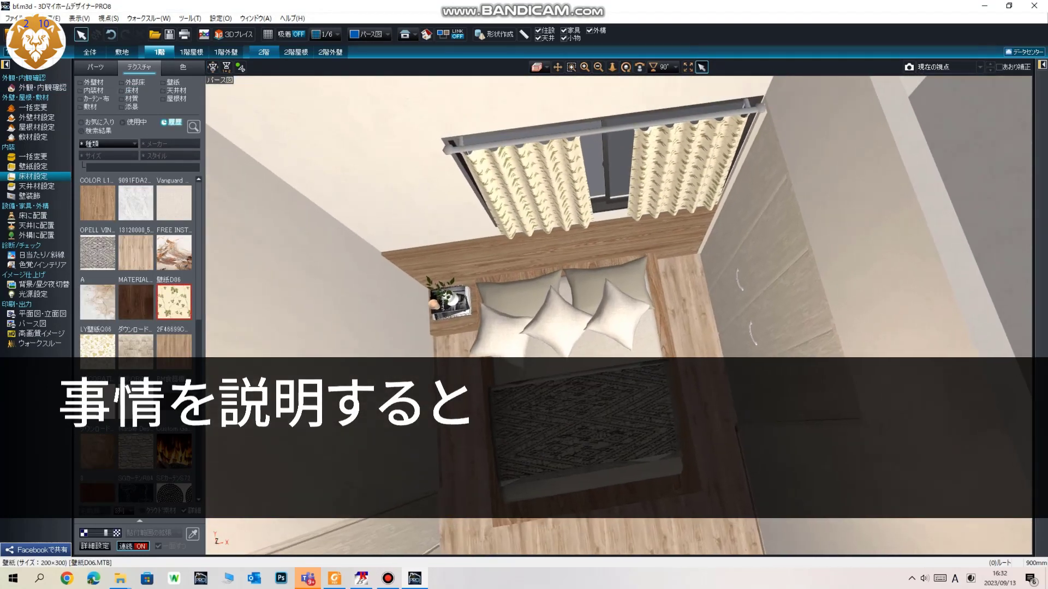
scroll(618, 316, down, 1)
key(Escape)
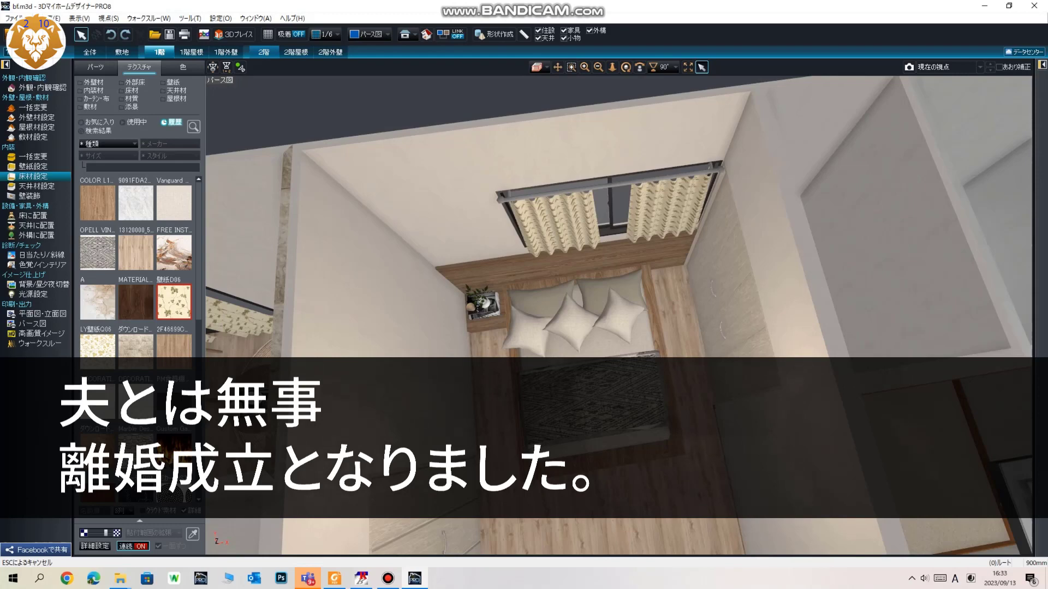
Color the bedroom curtain rail with Metal_03 from the colors in use
click(183, 67)
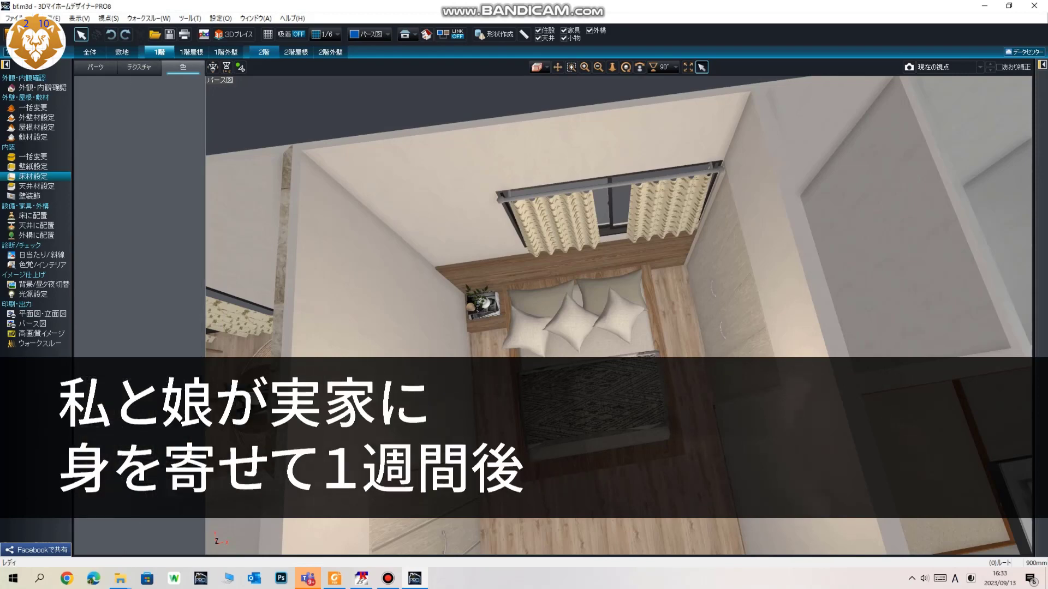
click(139, 181)
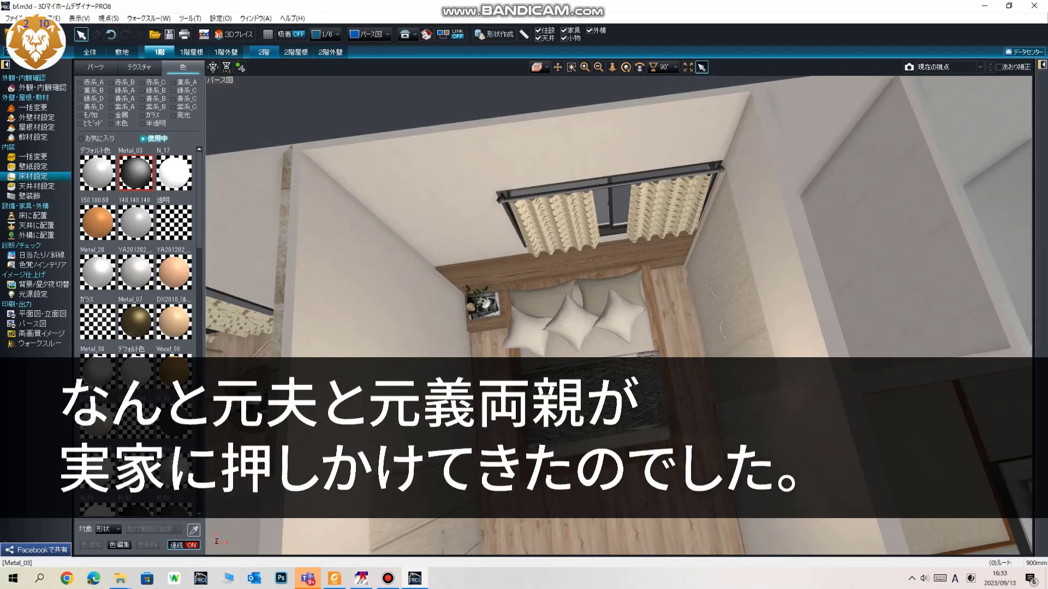
scroll(567, 185, down, 1)
key(Escape)
scroll(568, 186, down, 2)
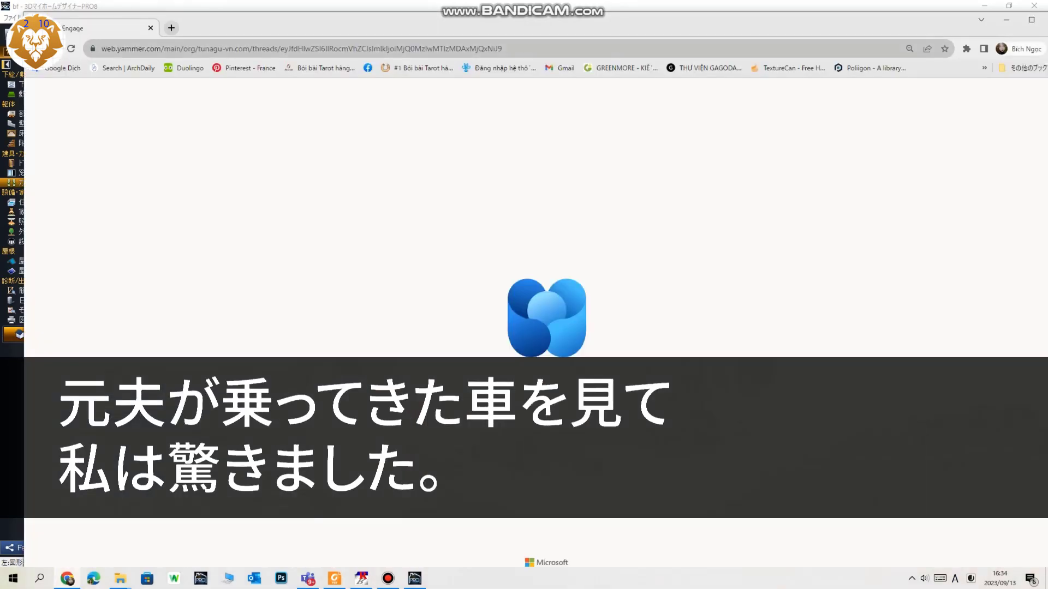
Move the browser window out of the way and regenerate the 3D model from the first-floor plan
drag(349, 27, 1047, 115)
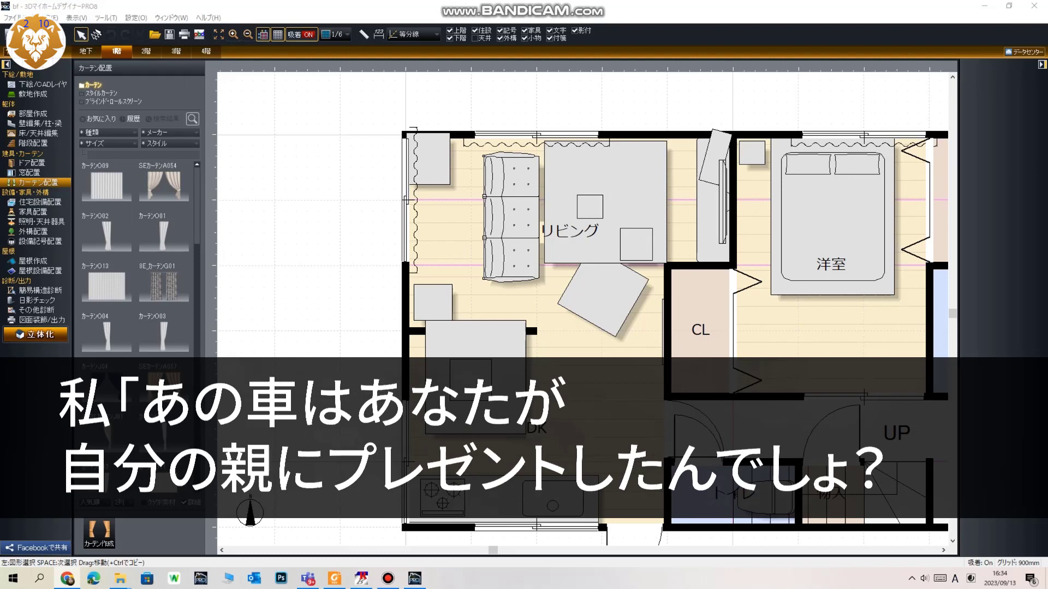
scroll(680, 410, down, 4)
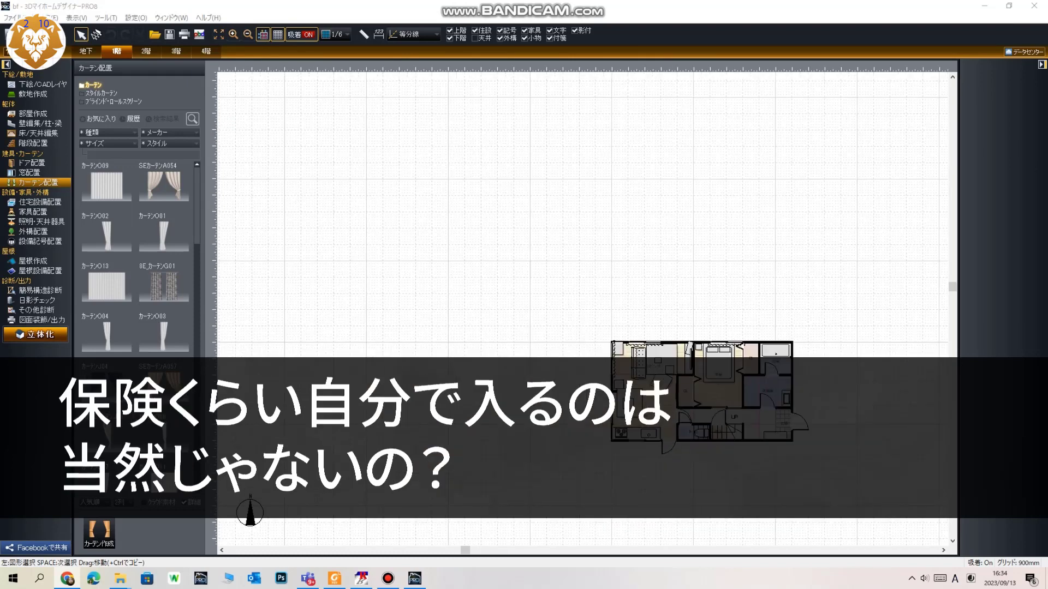
middle_drag(680, 410, 656, 407)
click(35, 335)
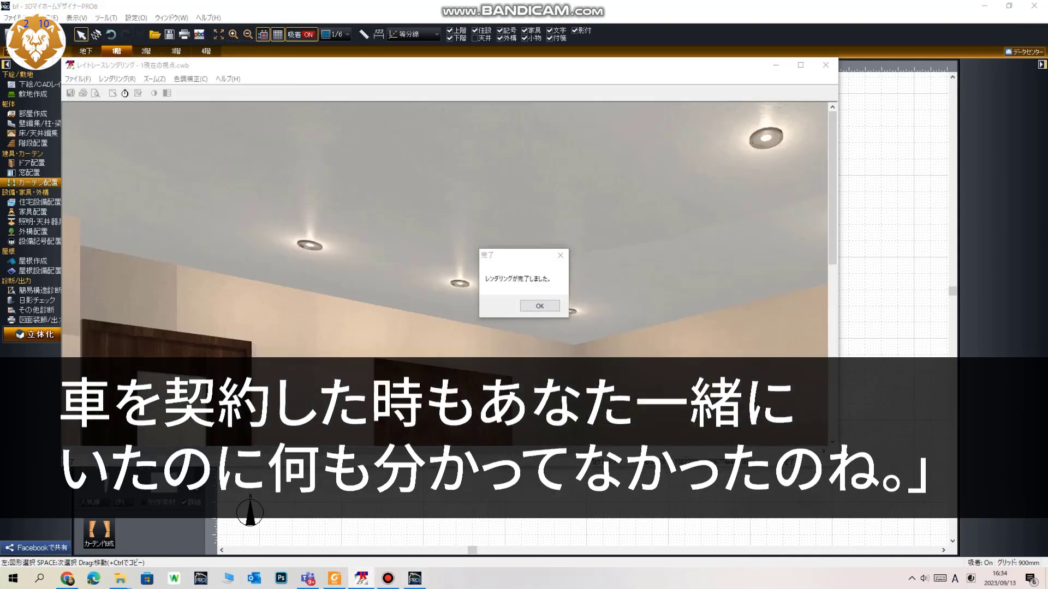
Dismiss the rendering completion message and enlarge the finished living room rendering to full screen to inspect it
click(539, 305)
click(799, 64)
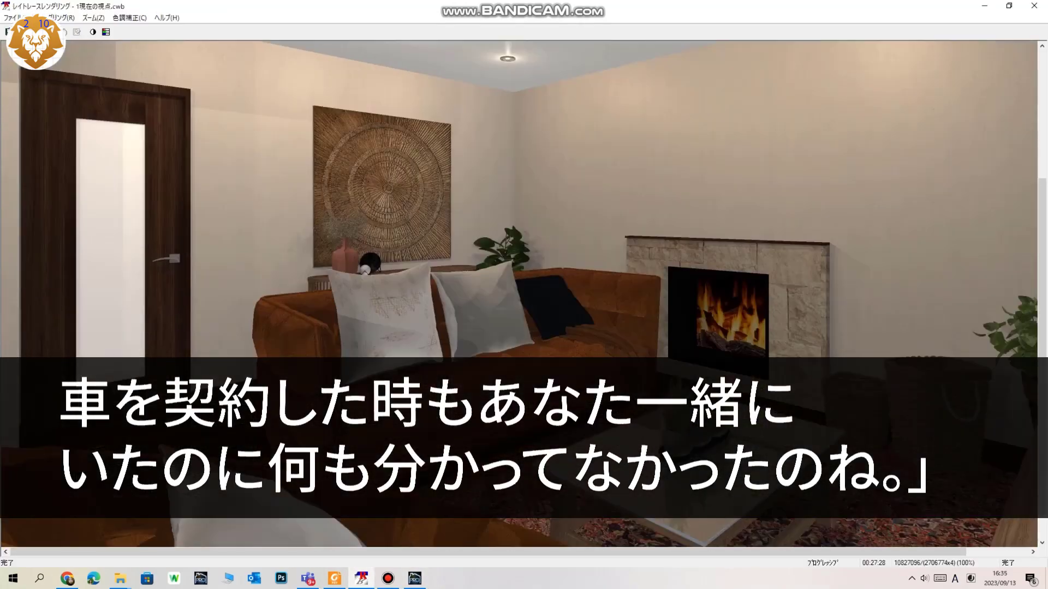
scroll(518, 294, down, 1)
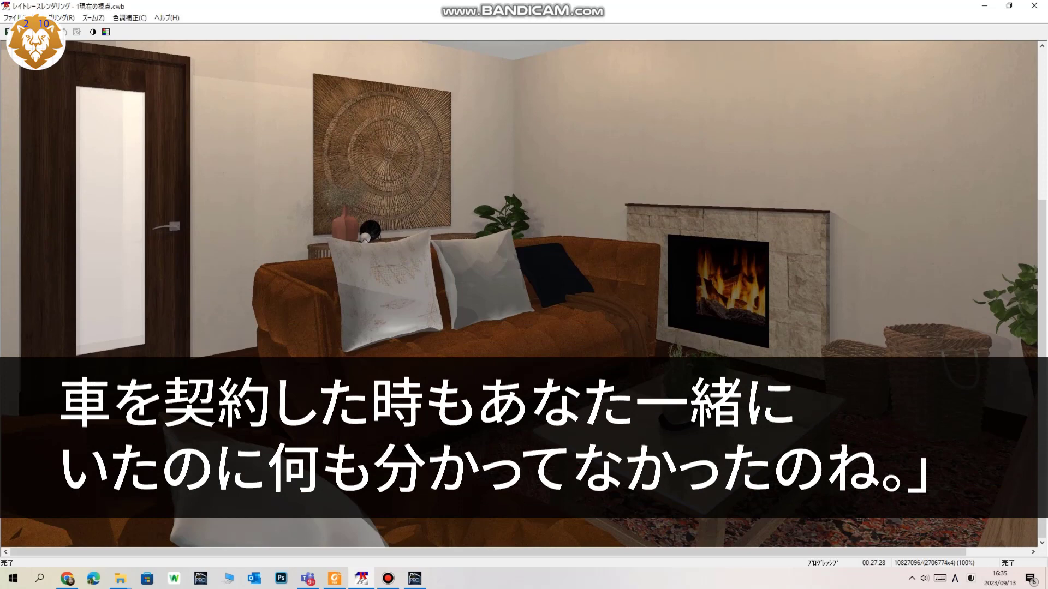
Save the living room rendering as image 2 in the 作成データ folder of the 230915 福岡第一営業 project, changing the file type from bitmap
click(9, 32)
click(600, 397)
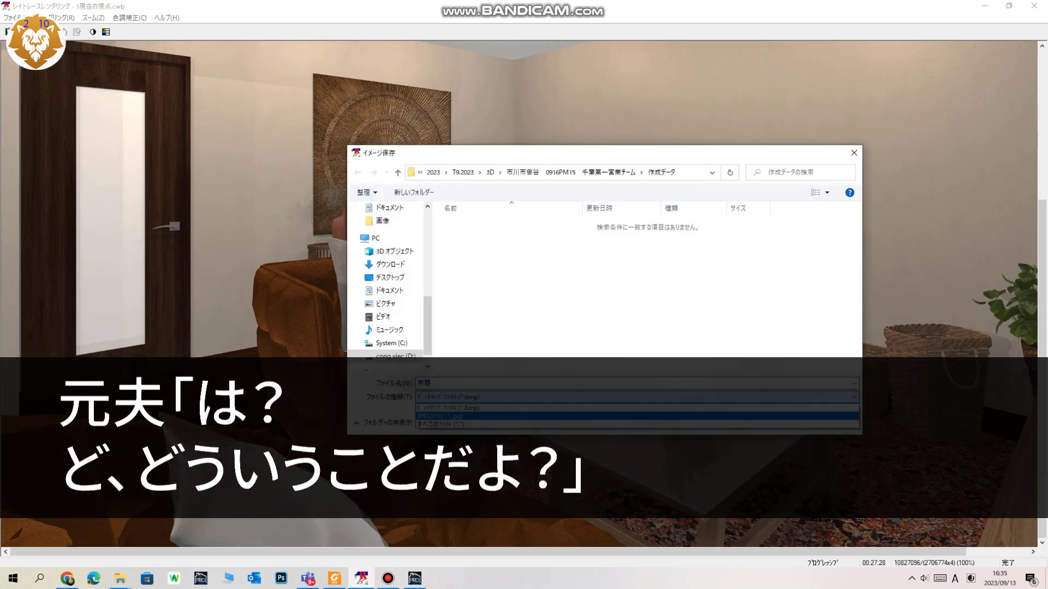
click(600, 417)
click(490, 172)
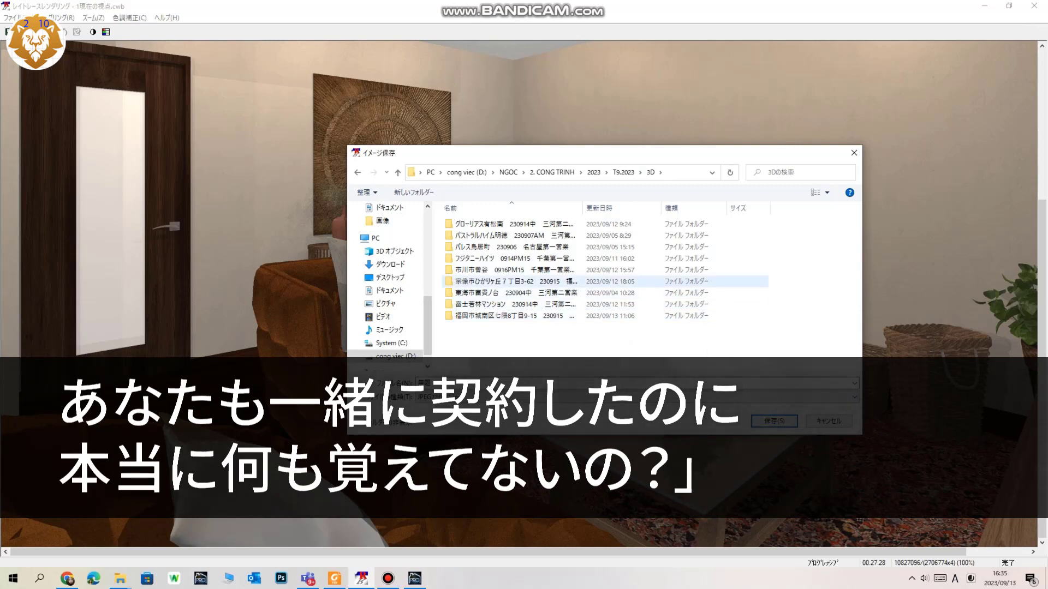
click(516, 282)
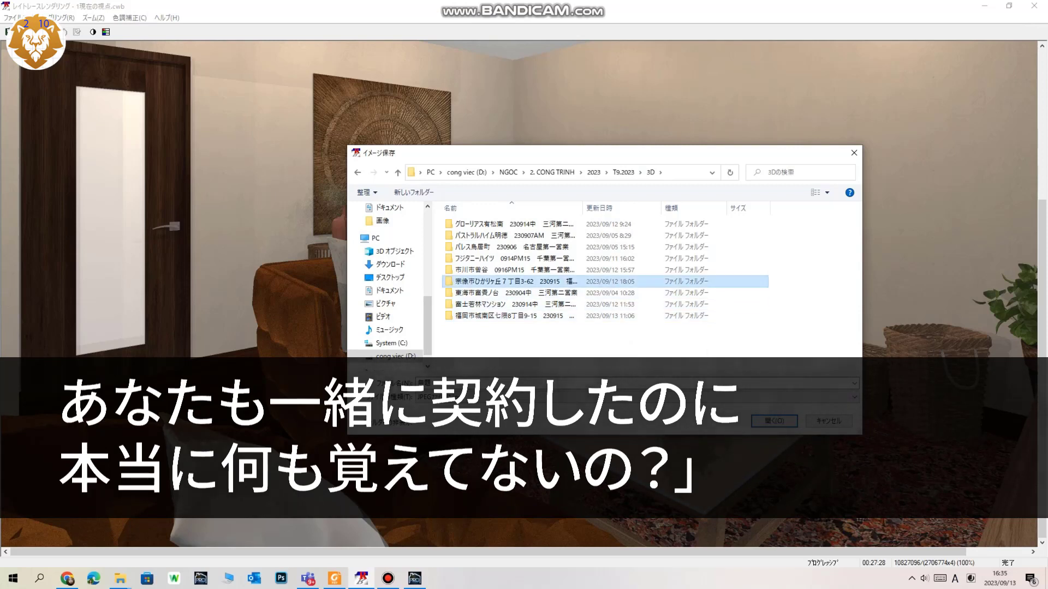
double_click(516, 281)
double_click(481, 236)
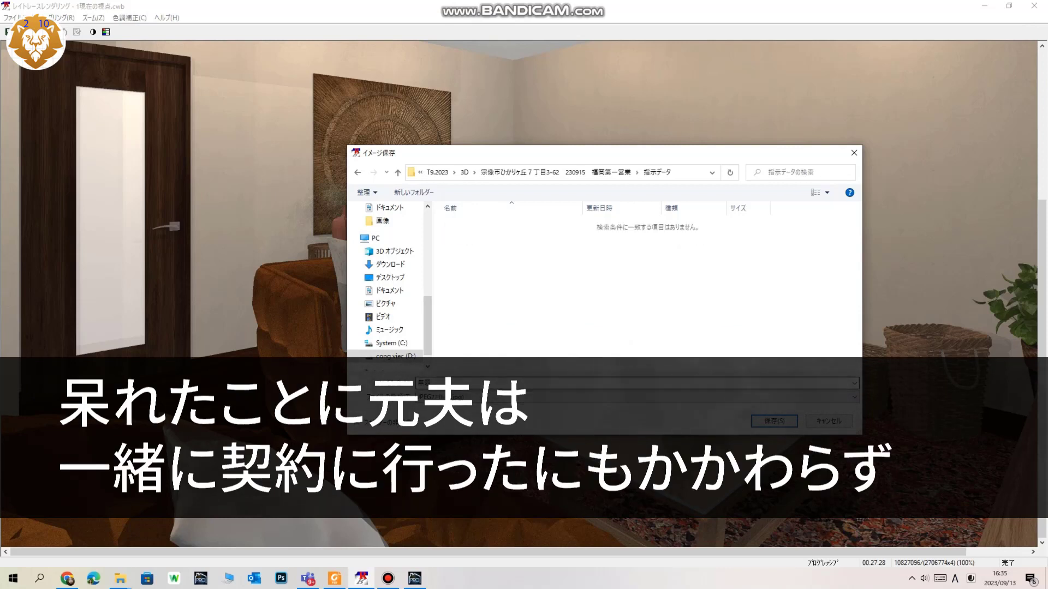
click(357, 172)
click(478, 224)
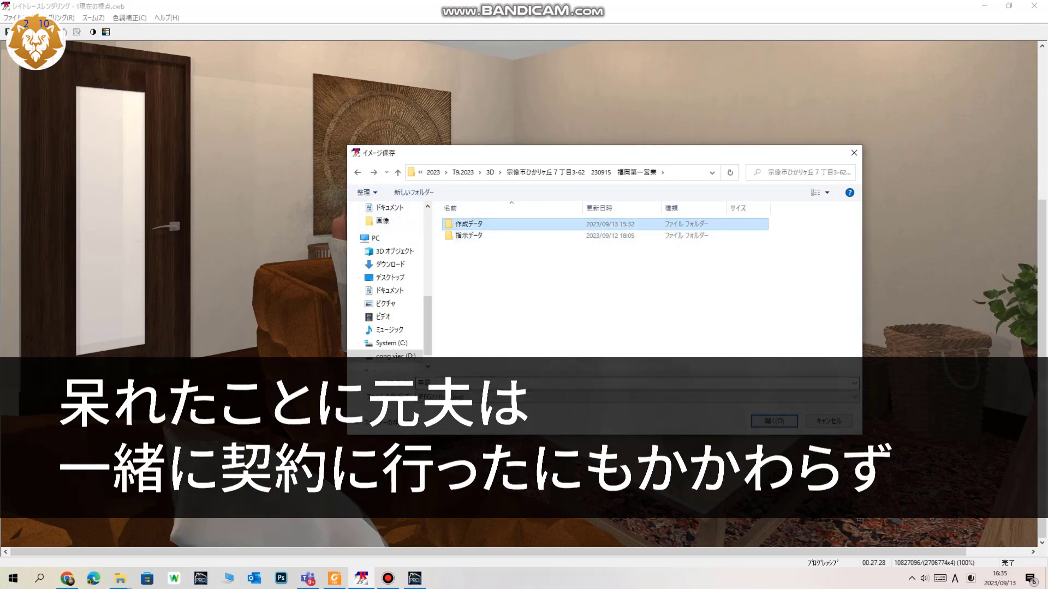
key(Return)
text(2)
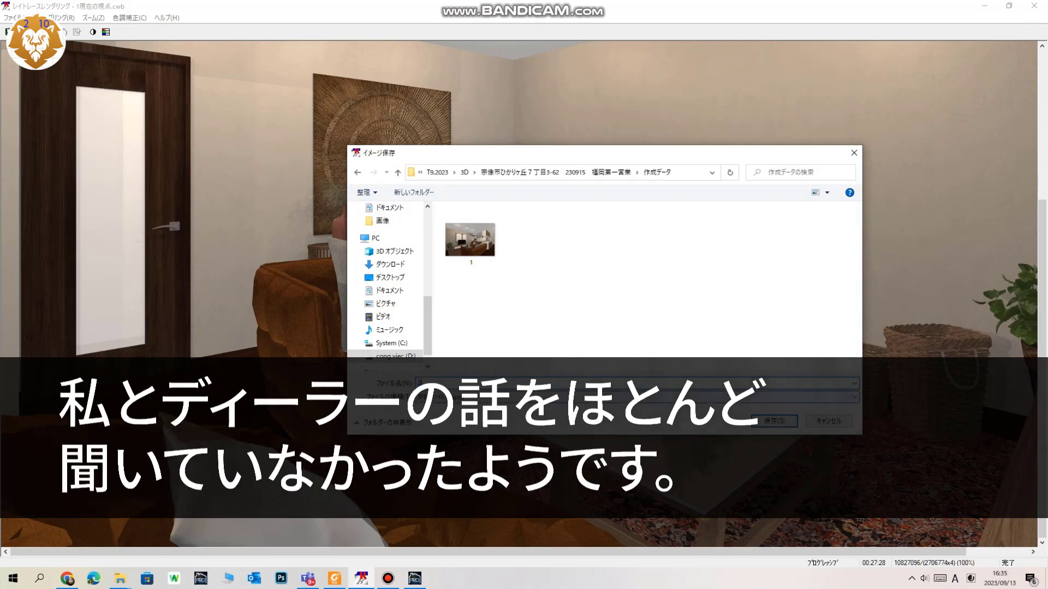
key(Return)
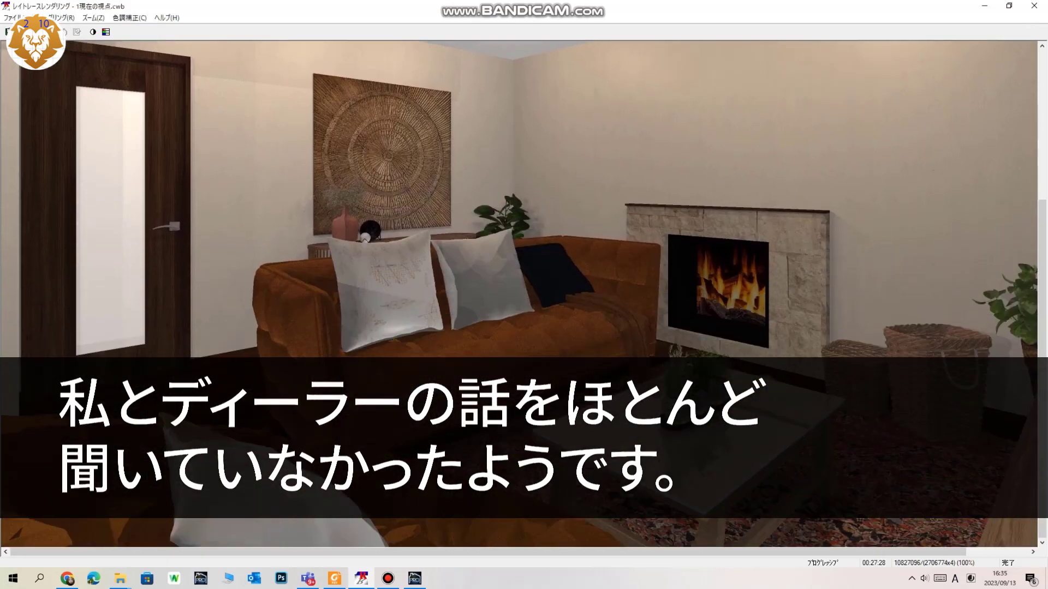
Close the rendering, switch the perspective to saved viewpoint 3 and start a high-quality image rendering
click(1034, 6)
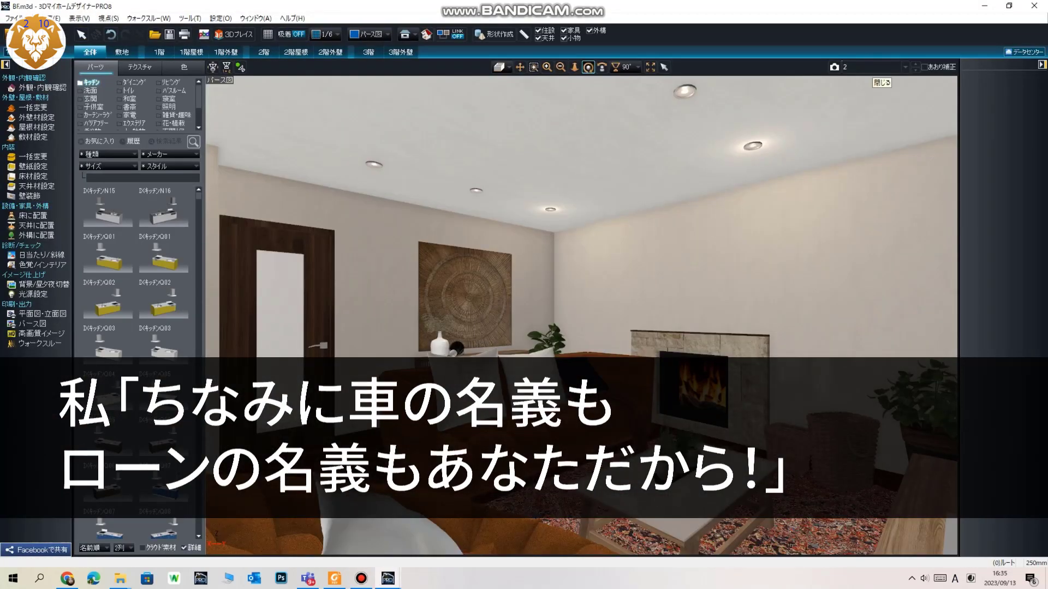
click(905, 67)
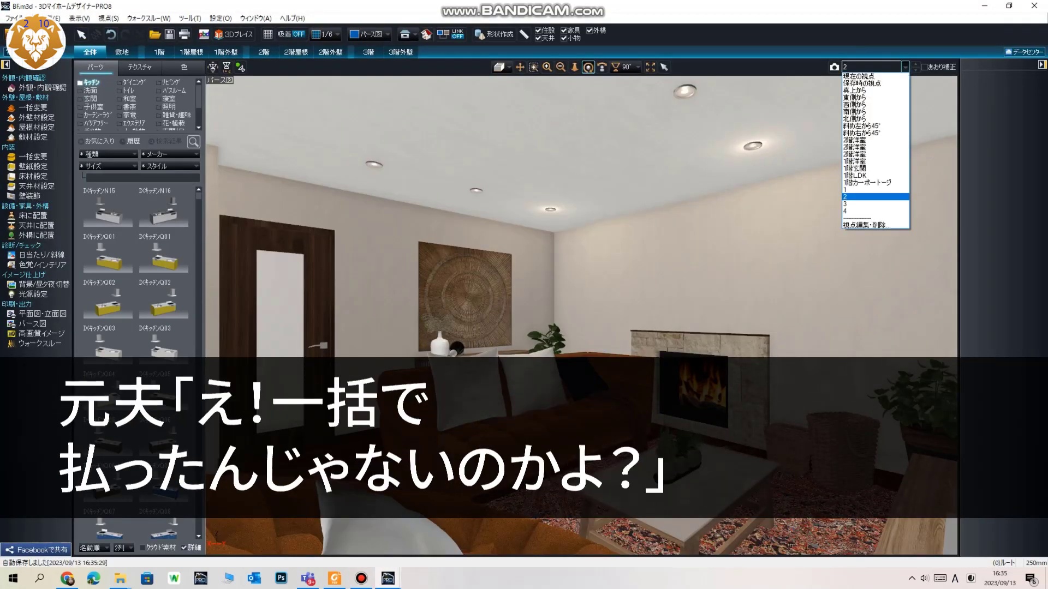
click(873, 204)
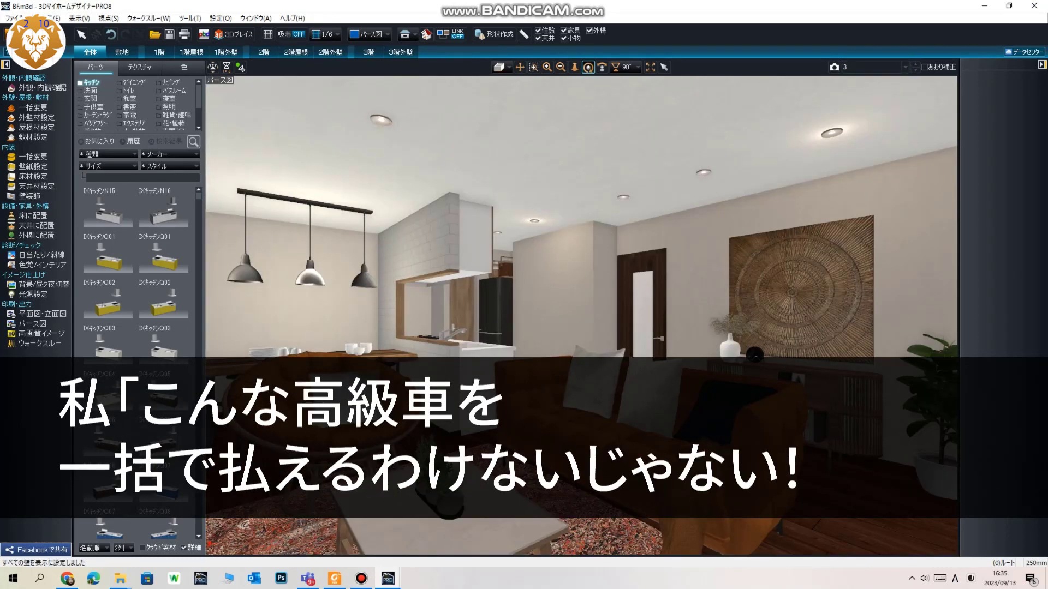
click(41, 334)
click(599, 425)
click(476, 403)
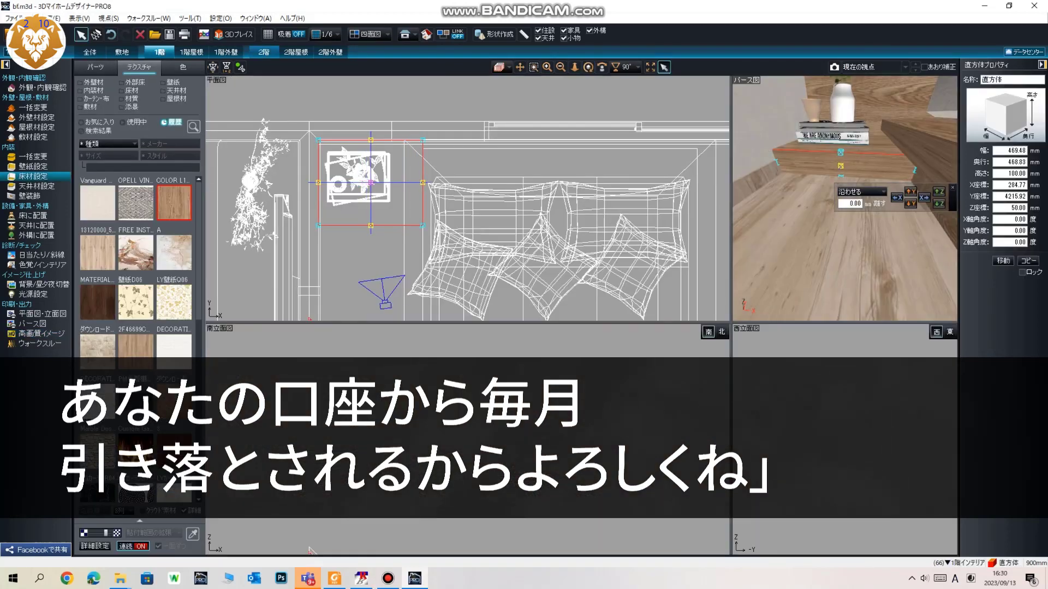
Show the plan and perspective in a two-view layout, widen the perspective and orbit it to look down into the bedroom
mouse_move(844, 207)
right_down()
mouse_move(820, 183)
mouse_move(841, 197)
right_up()
scroll(844, 198, down, 3)
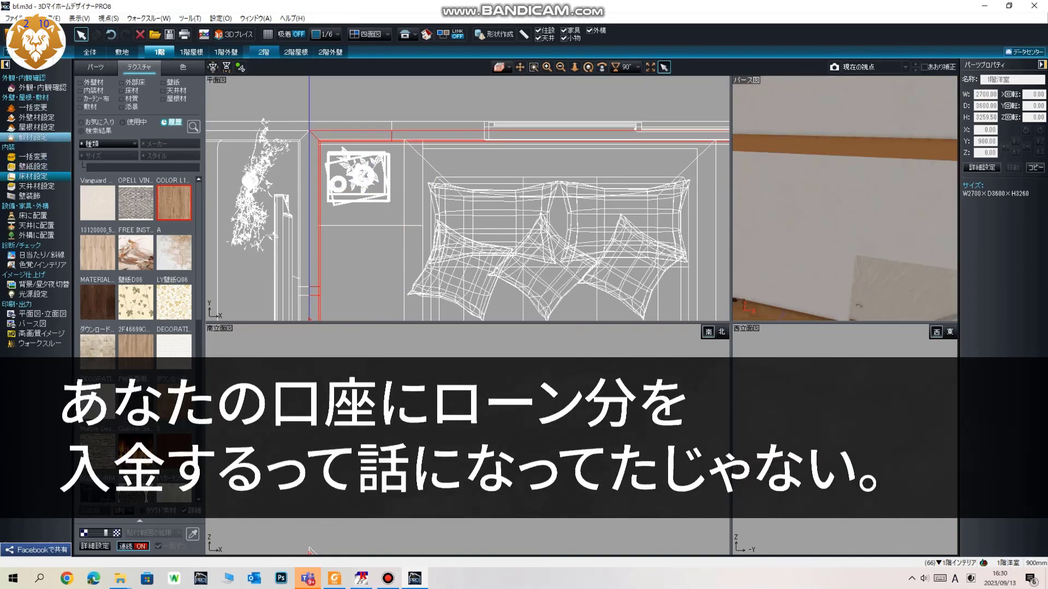
click(371, 35)
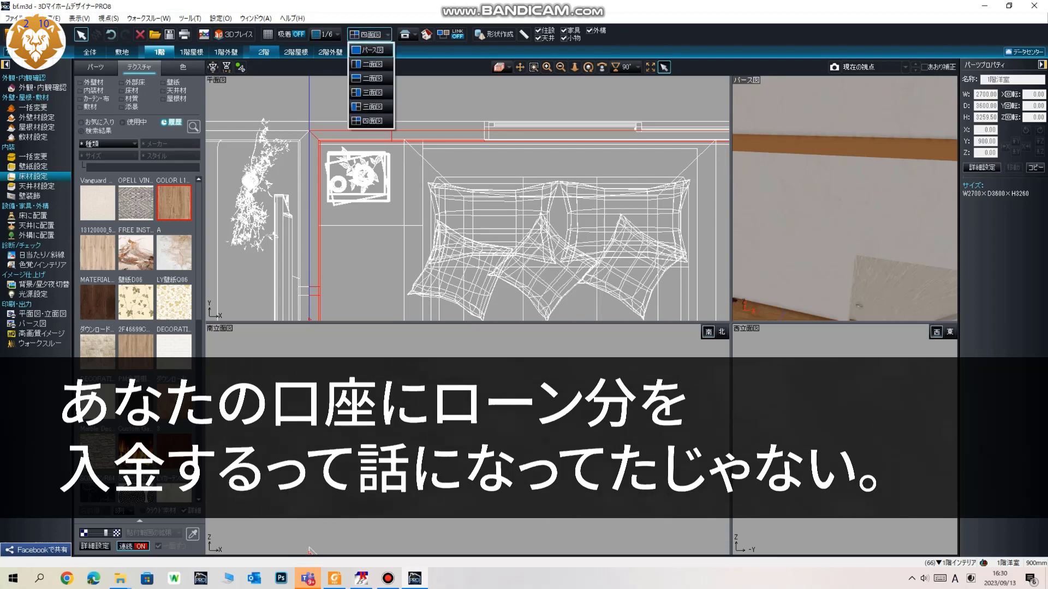
click(371, 64)
scroll(467, 315, down, 4)
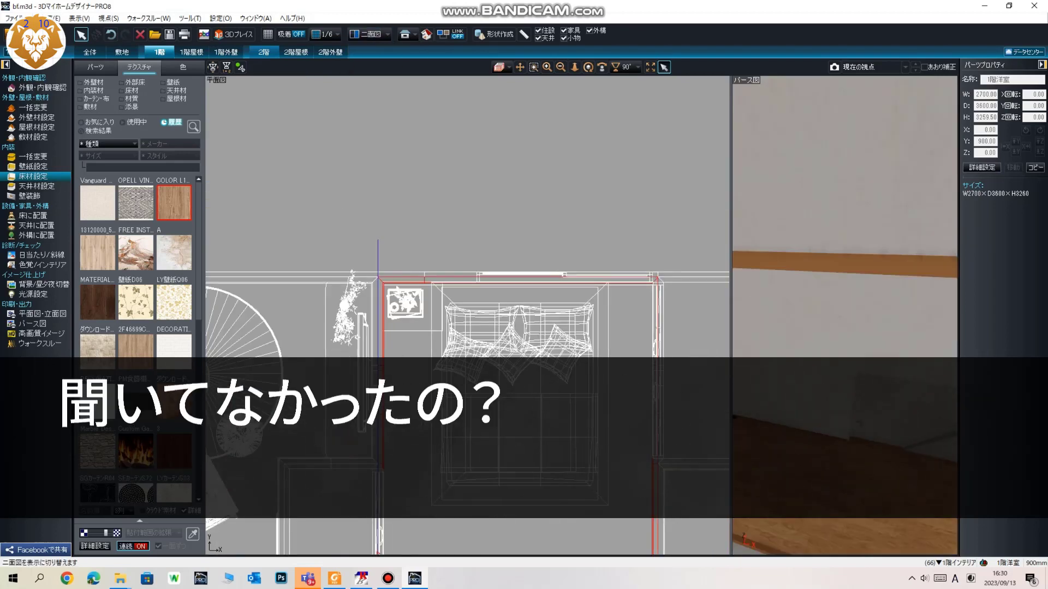
drag(730, 245, 412, 246)
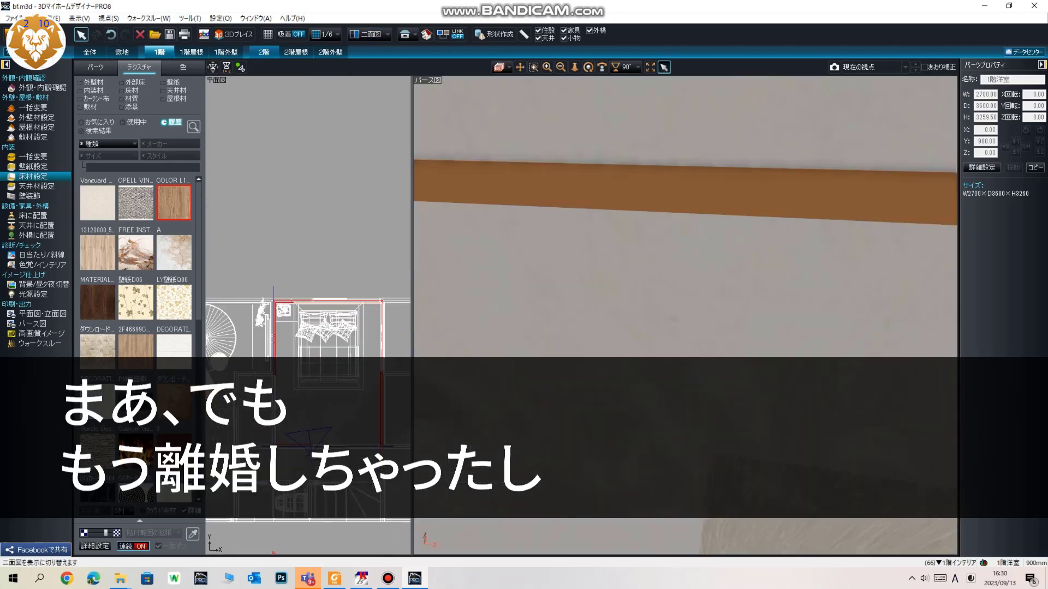
scroll(655, 273, down, 5)
click(588, 67)
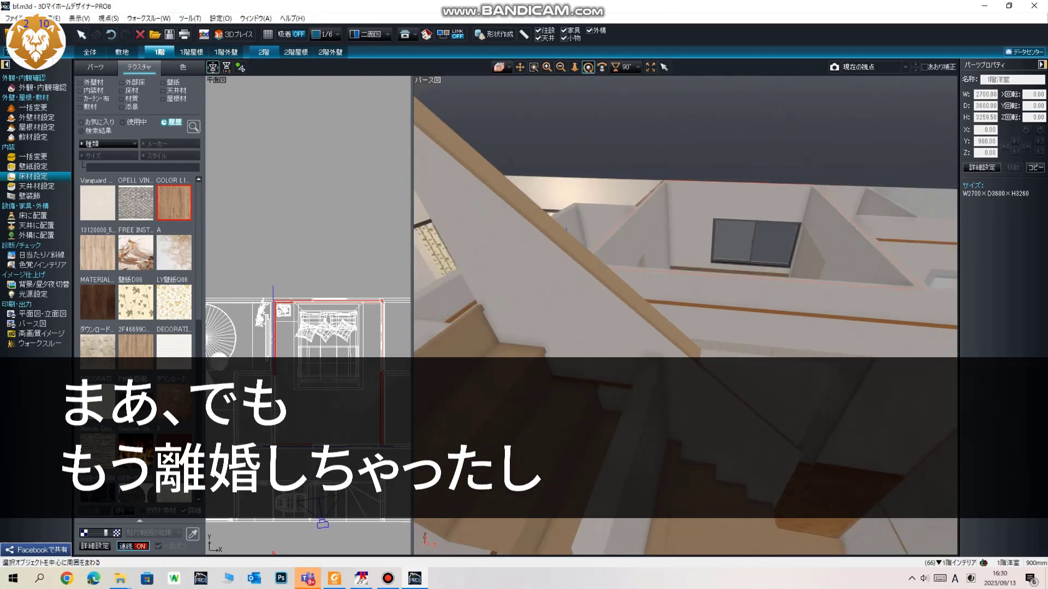
mouse_move(710, 218)
mouse_down()
mouse_move(666, 311)
mouse_move(628, 316)
mouse_move(763, 251)
mouse_move(753, 262)
mouse_move(819, 322)
mouse_move(764, 289)
mouse_move(687, 327)
mouse_move(715, 297)
mouse_move(665, 333)
mouse_move(595, 305)
mouse_move(600, 278)
mouse_move(660, 256)
mouse_move(699, 306)
mouse_move(734, 311)
mouse_move(807, 273)
mouse_move(819, 301)
mouse_move(693, 300)
mouse_up()
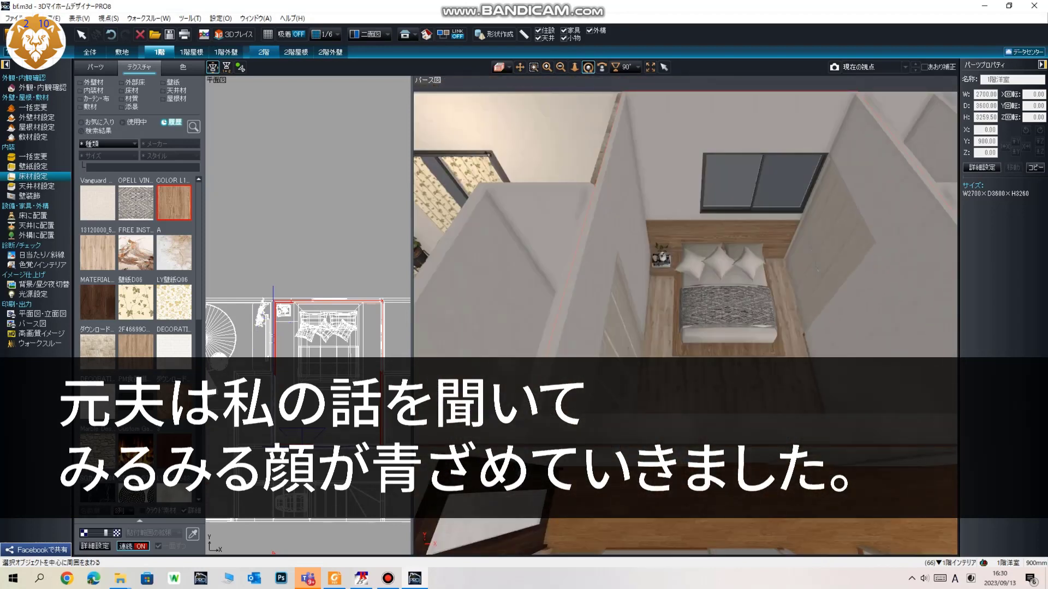
Move the three living room downlights into the bedroom on the floor plan, rotated into a horizontal row across the foot of the bed
click(8, 34)
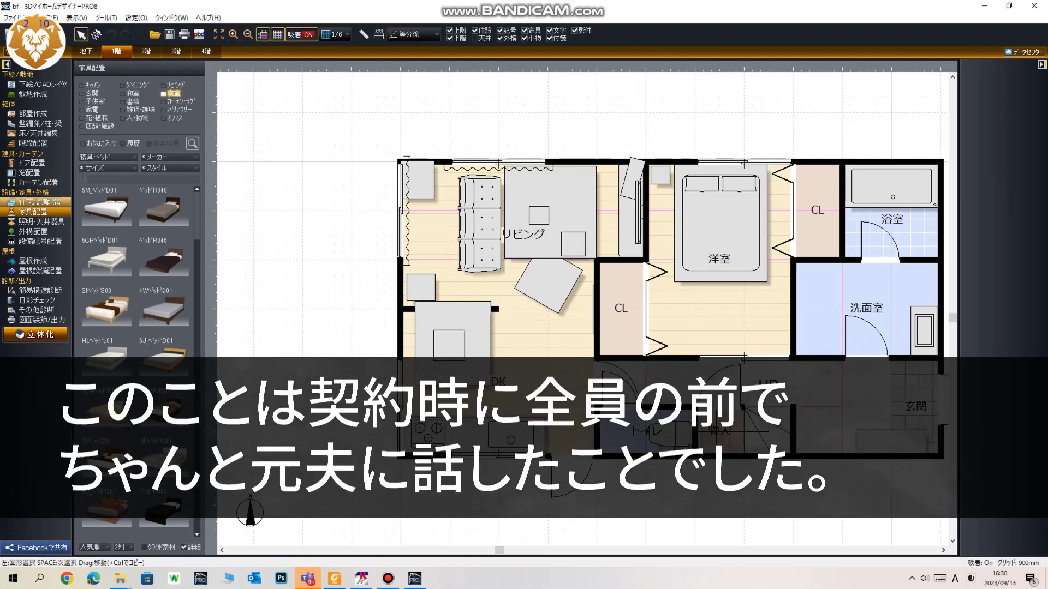
click(42, 221)
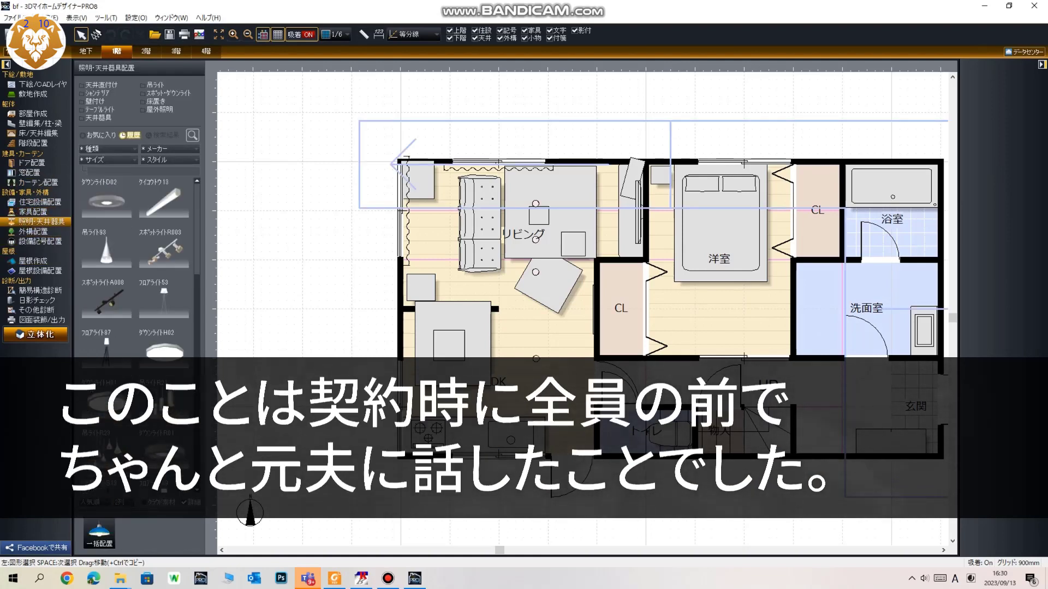
click(535, 204)
shift+click(535, 240)
shift+click(536, 272)
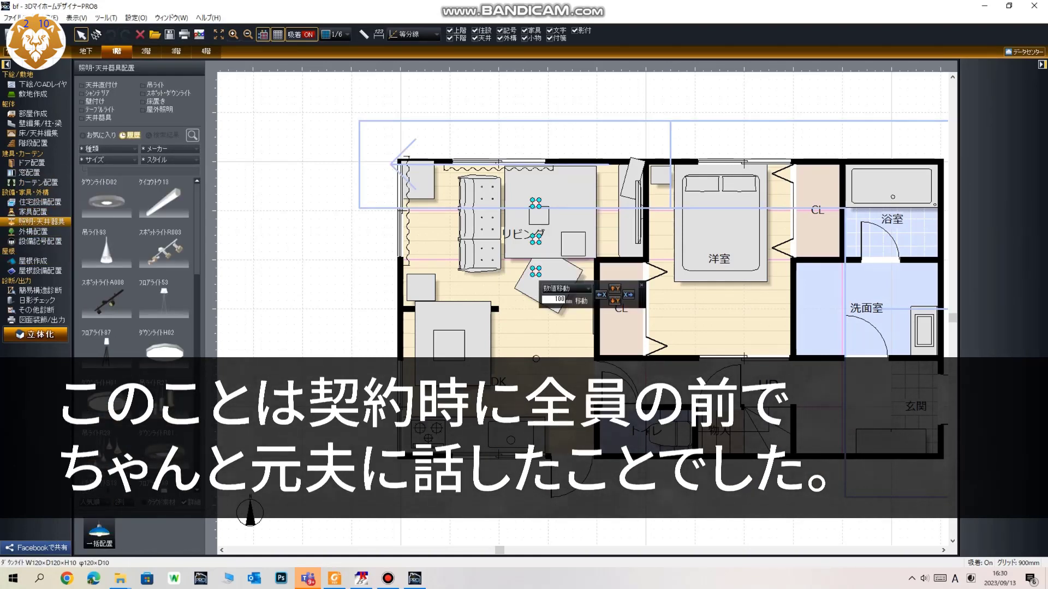
drag(535, 272, 683, 272)
key(ctrl+r)
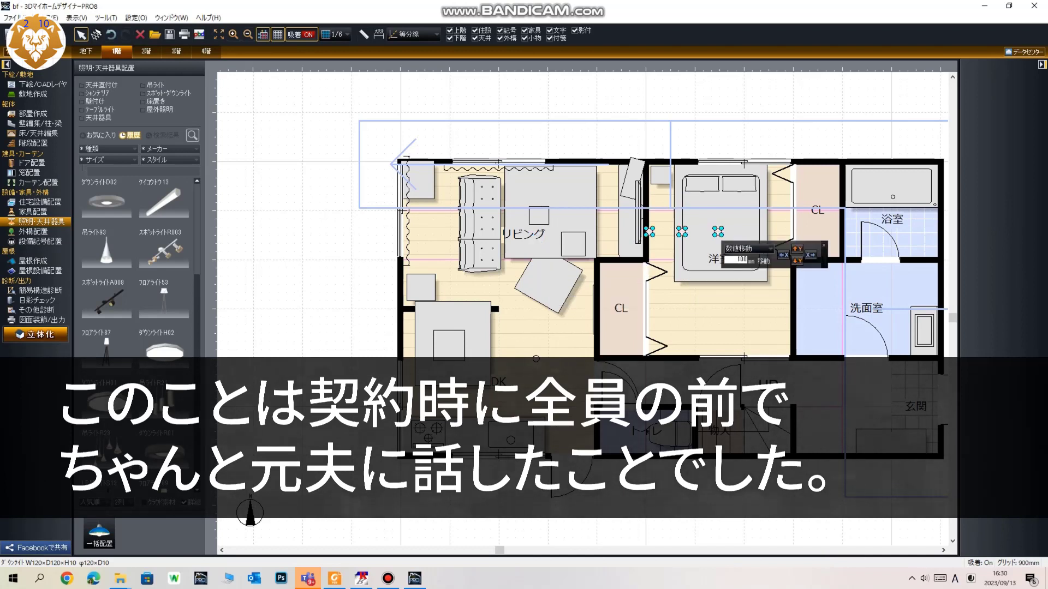
drag(683, 232, 723, 263)
key(Escape)
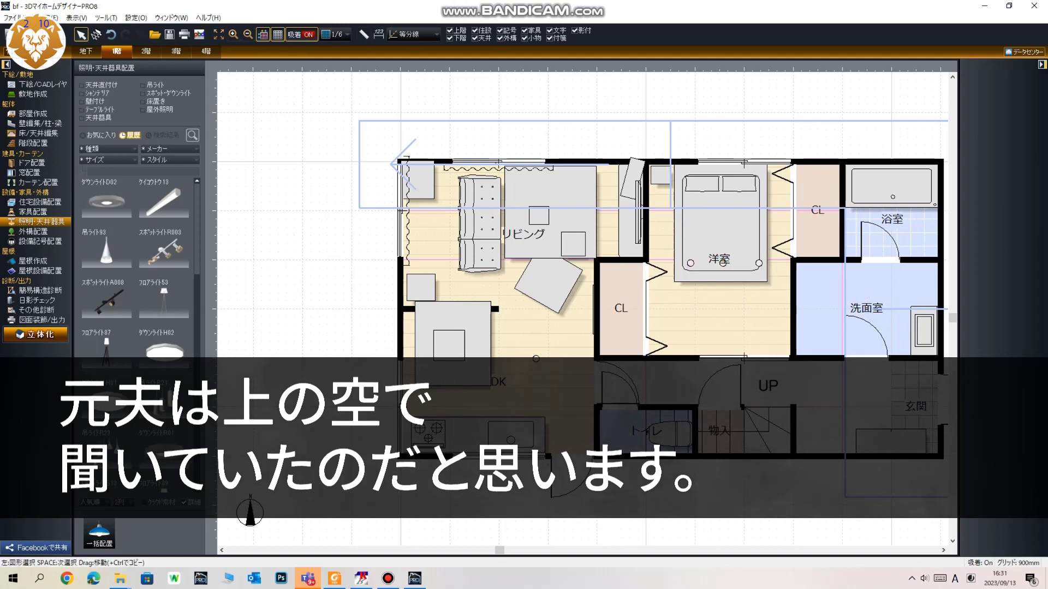
Examine the furniture catalogue's plant, entrance, bedroom and 雑貨・趣味 categories, history and favorites for bedroom items
click(943, 550)
click(33, 231)
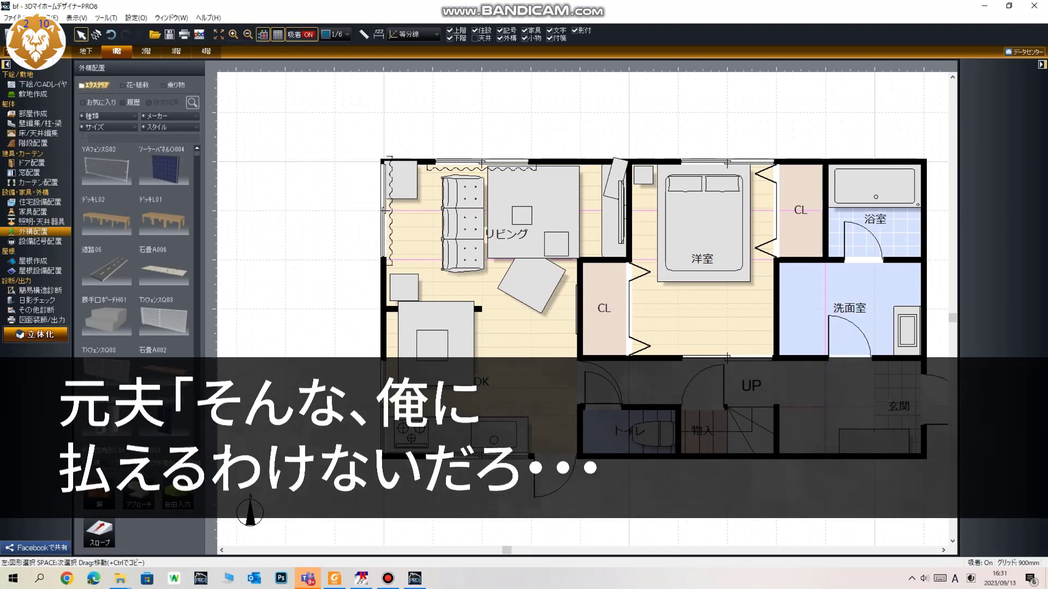
click(33, 212)
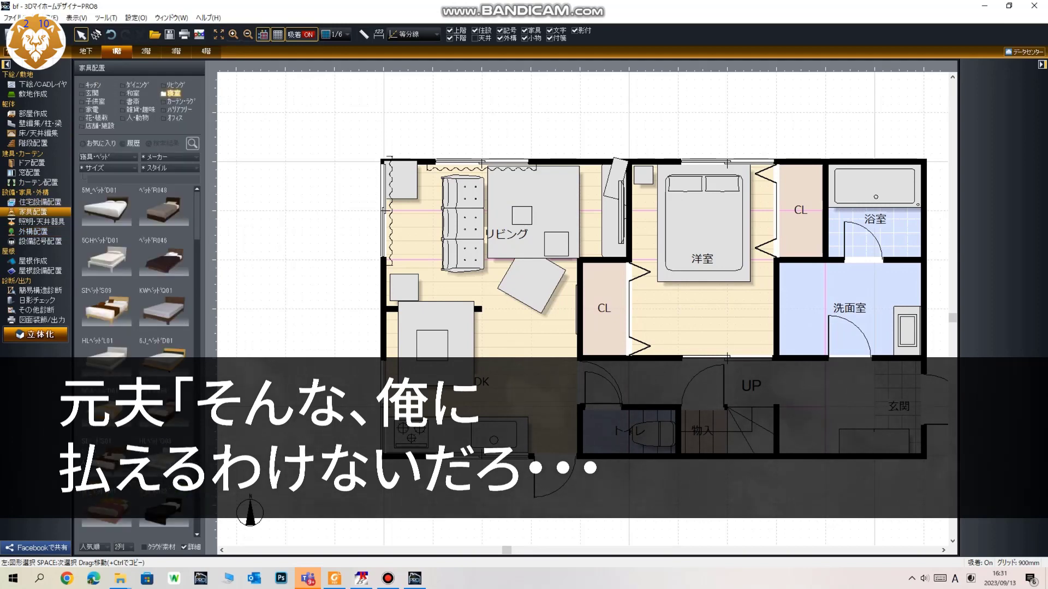
click(92, 109)
click(97, 118)
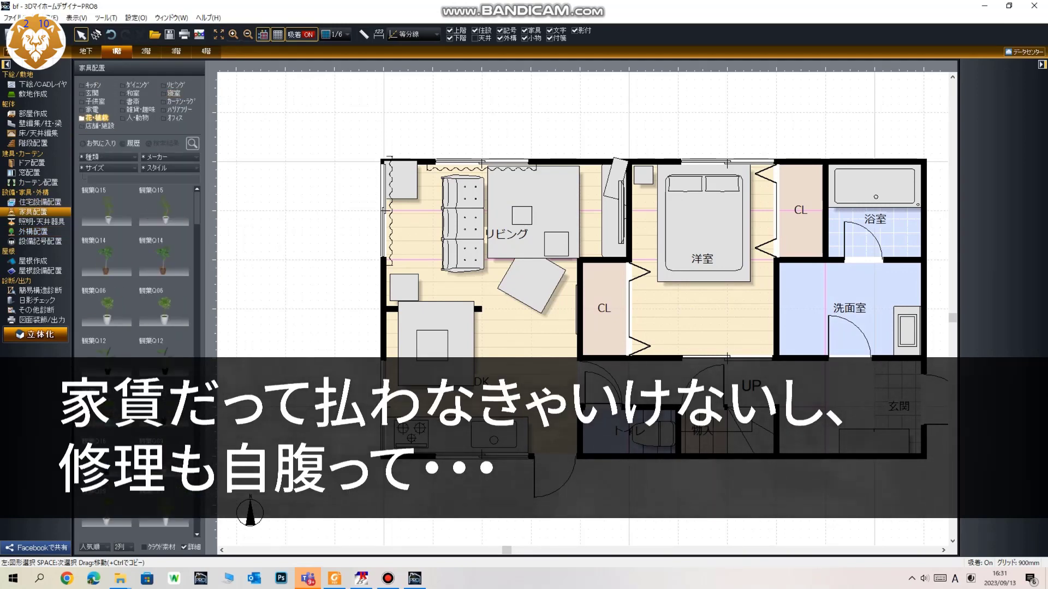
click(91, 110)
click(95, 101)
click(92, 94)
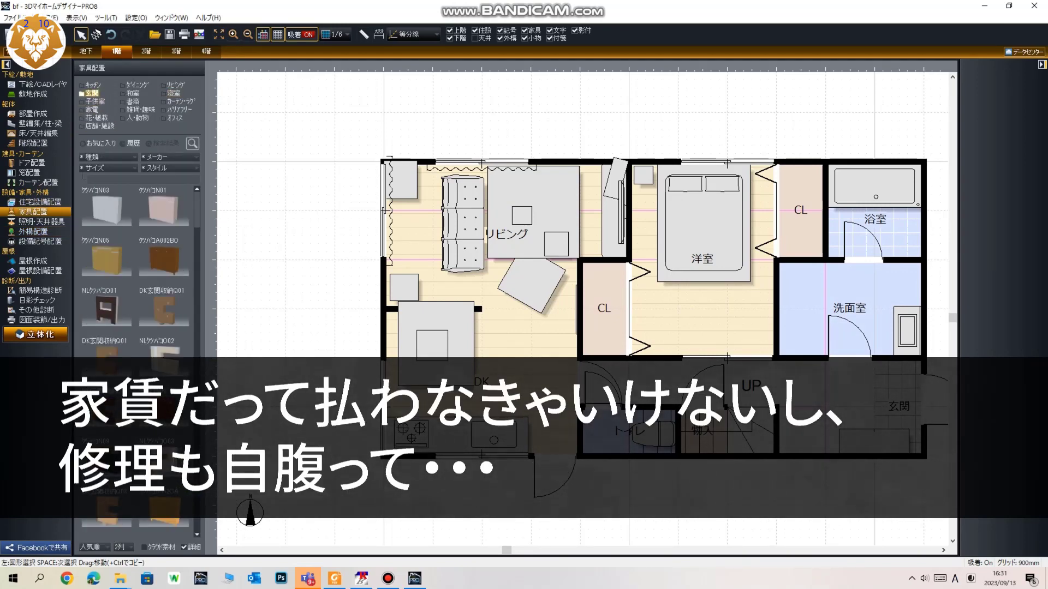
click(174, 93)
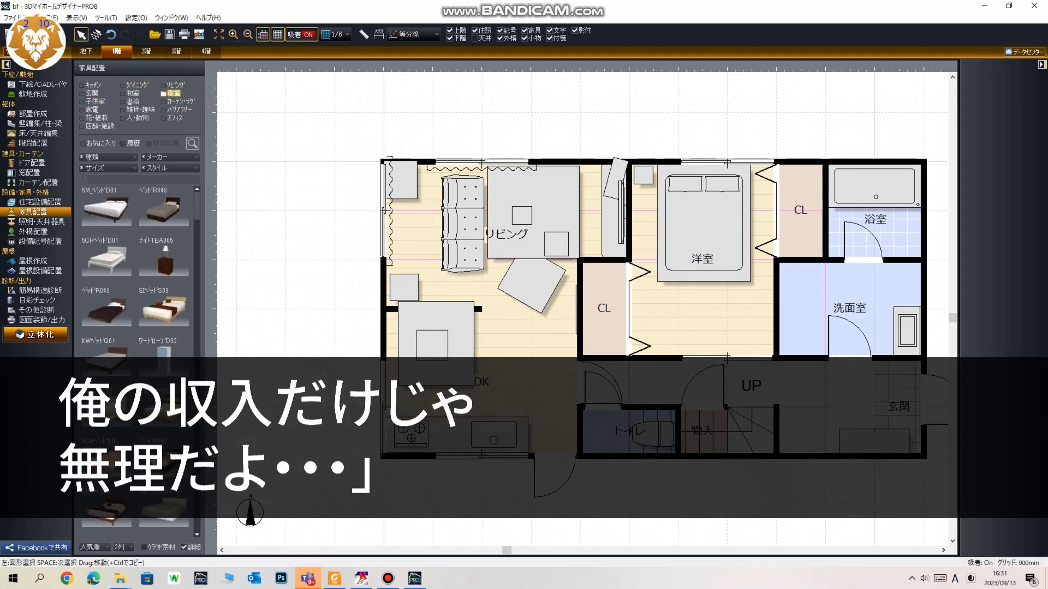
click(137, 109)
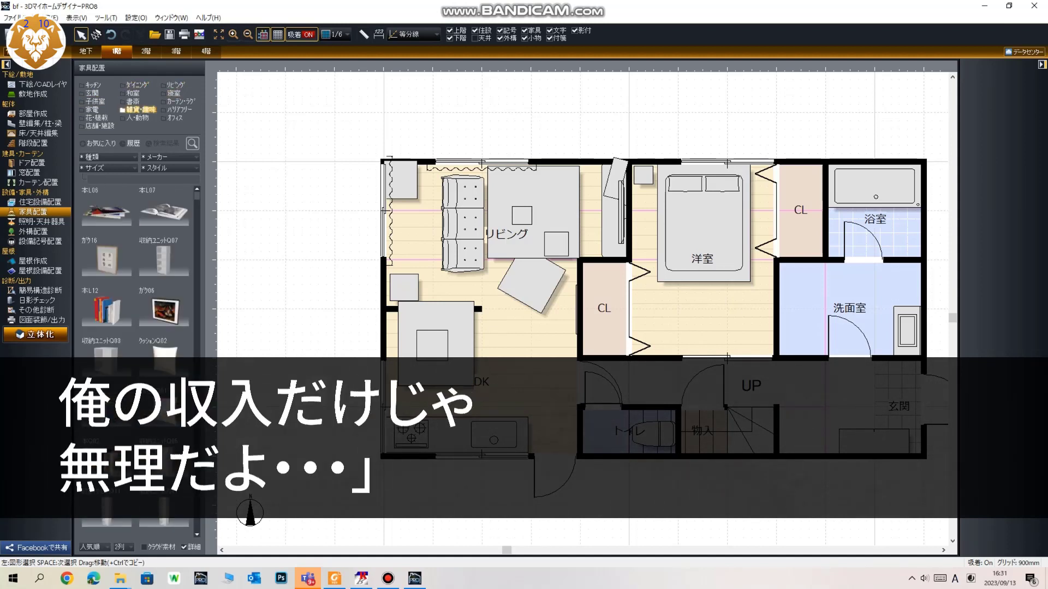
click(131, 144)
scroll(136, 262, down, 1)
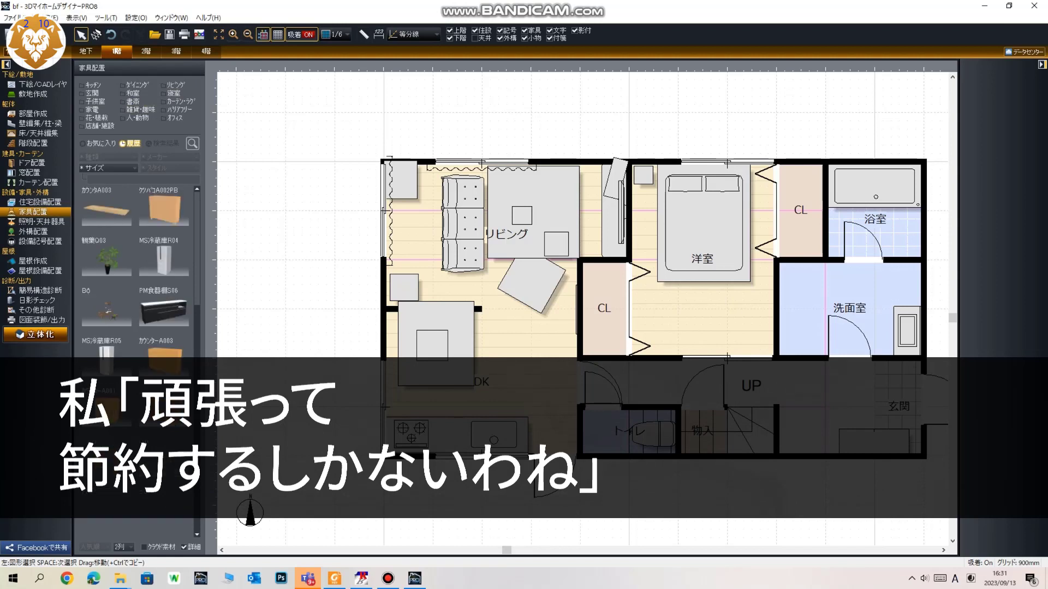
click(100, 143)
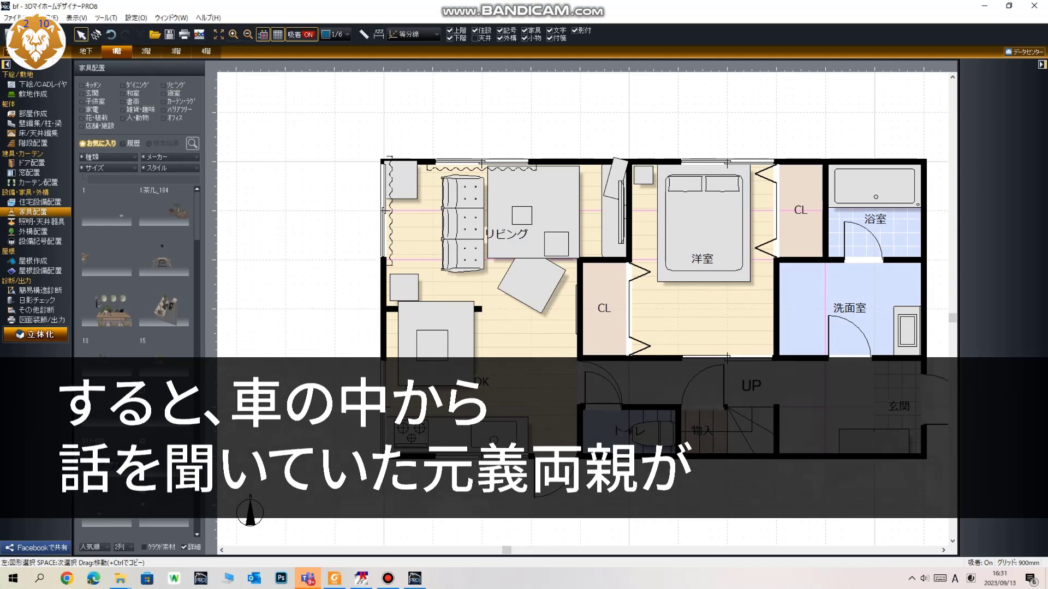
scroll(318, 243, up, 1)
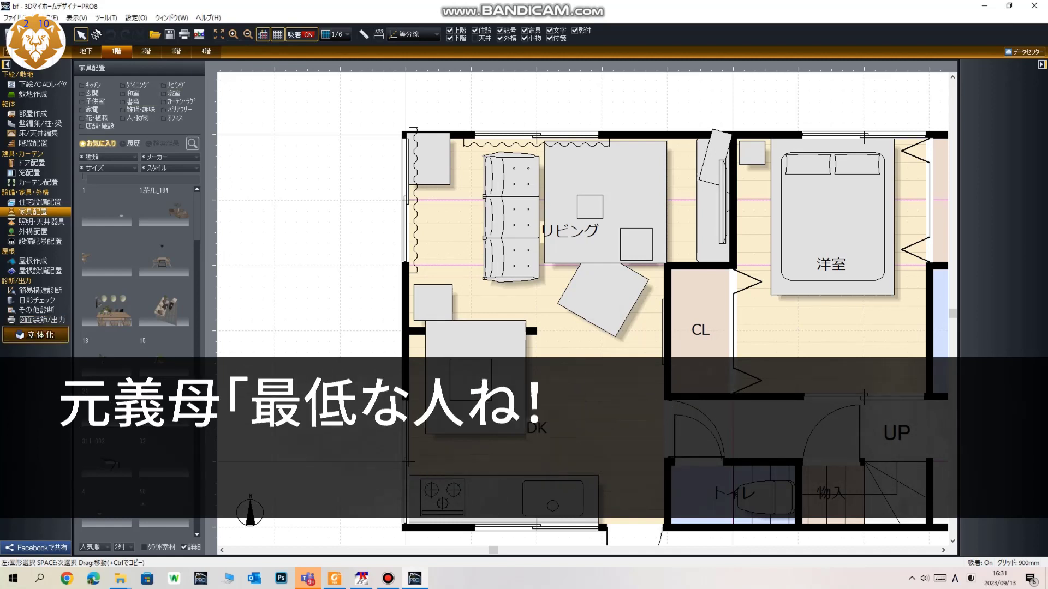
Regenerate the 3D model and lower the walkthrough eye height to 120 for the bedroom view
click(36, 334)
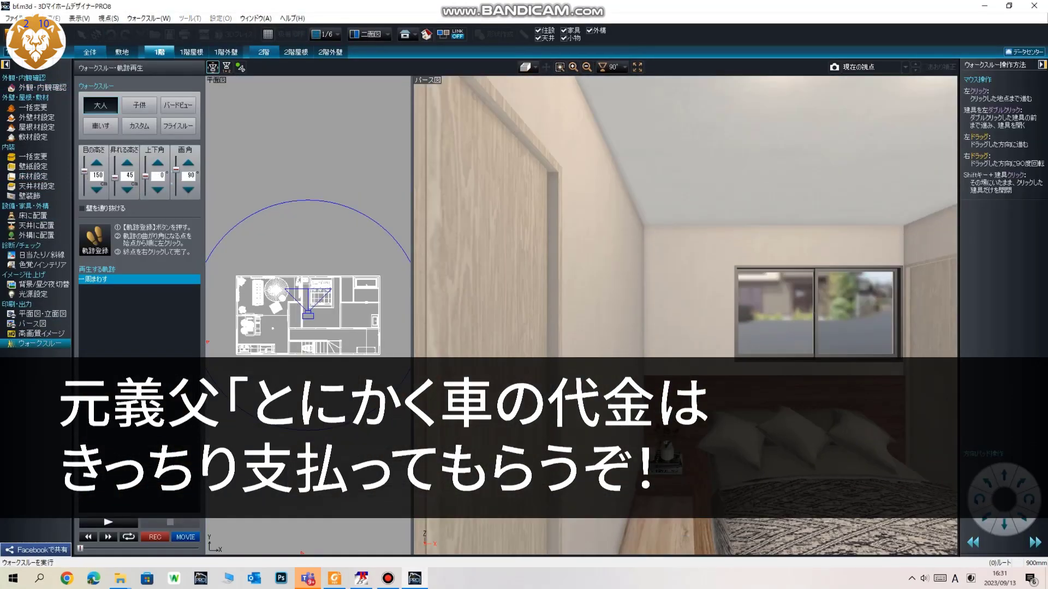
click(96, 190)
click(96, 190)
click(96, 190)
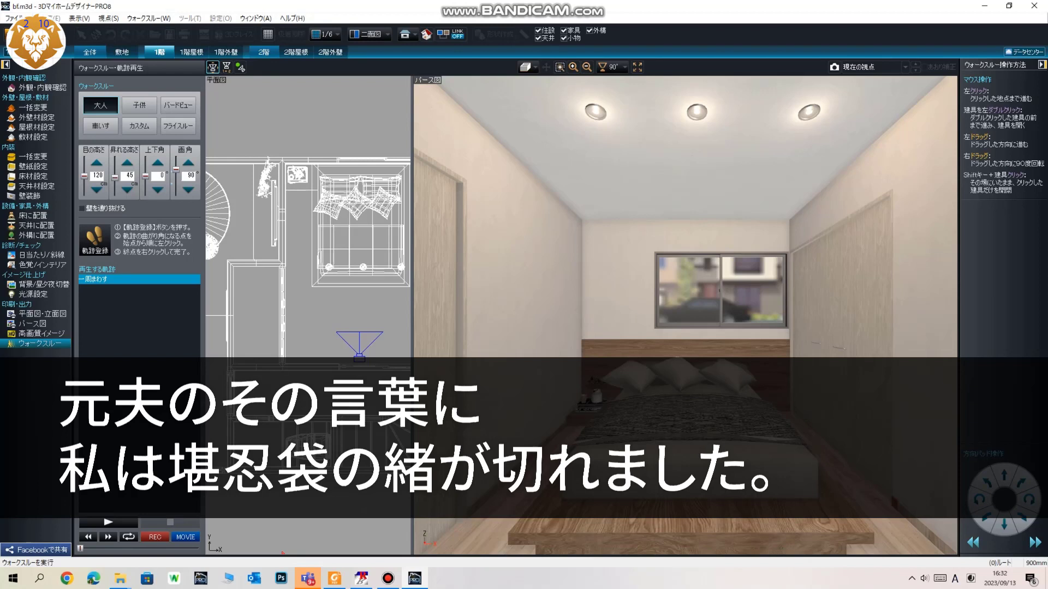
Register the current walkthrough view of the bedroom as a new viewpoint named 5
click(833, 66)
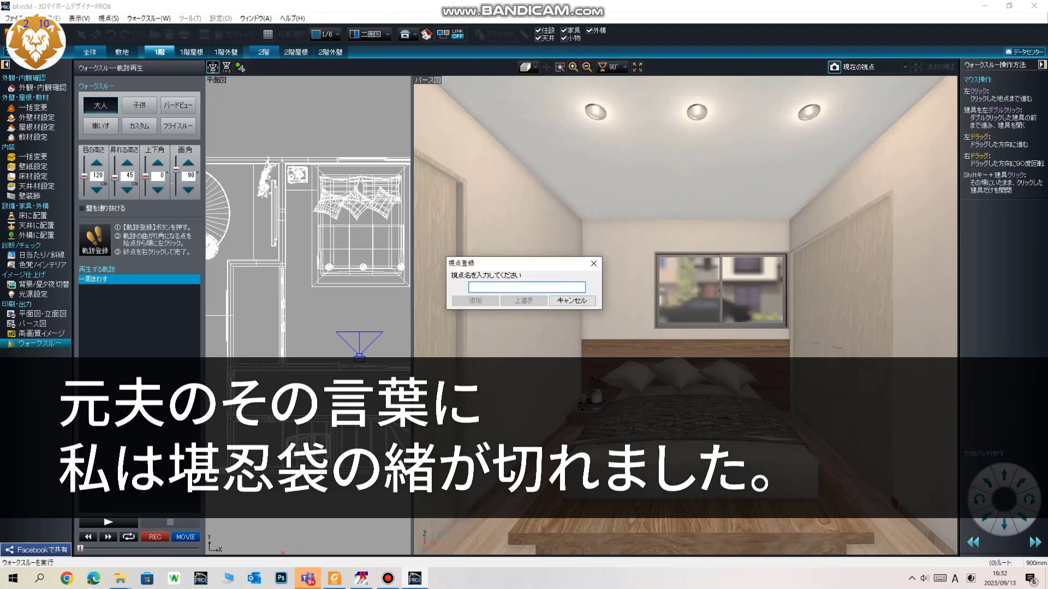
text(4)
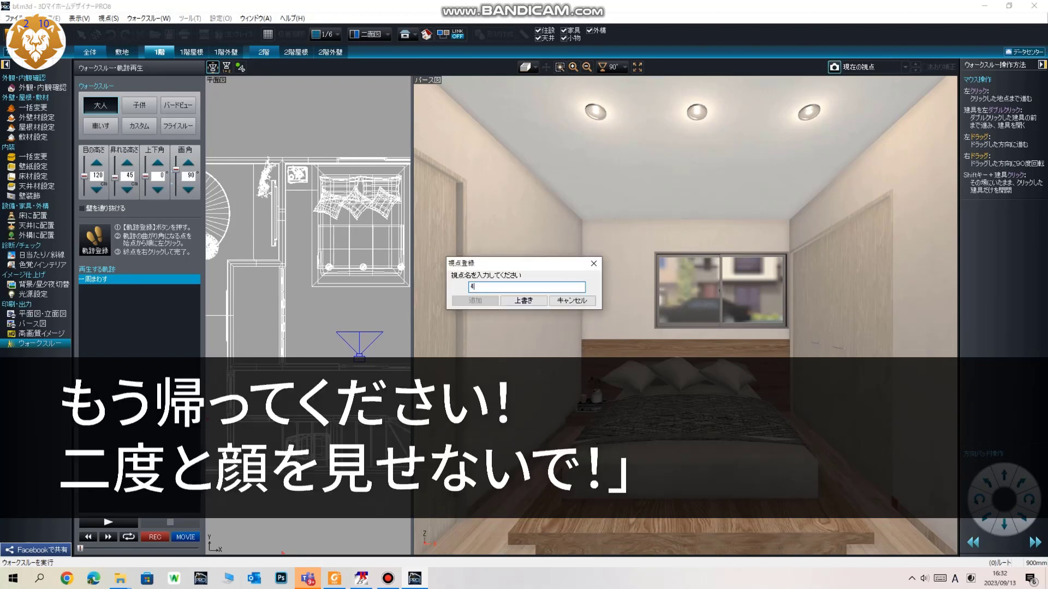
key(BackSpace)
text(5)
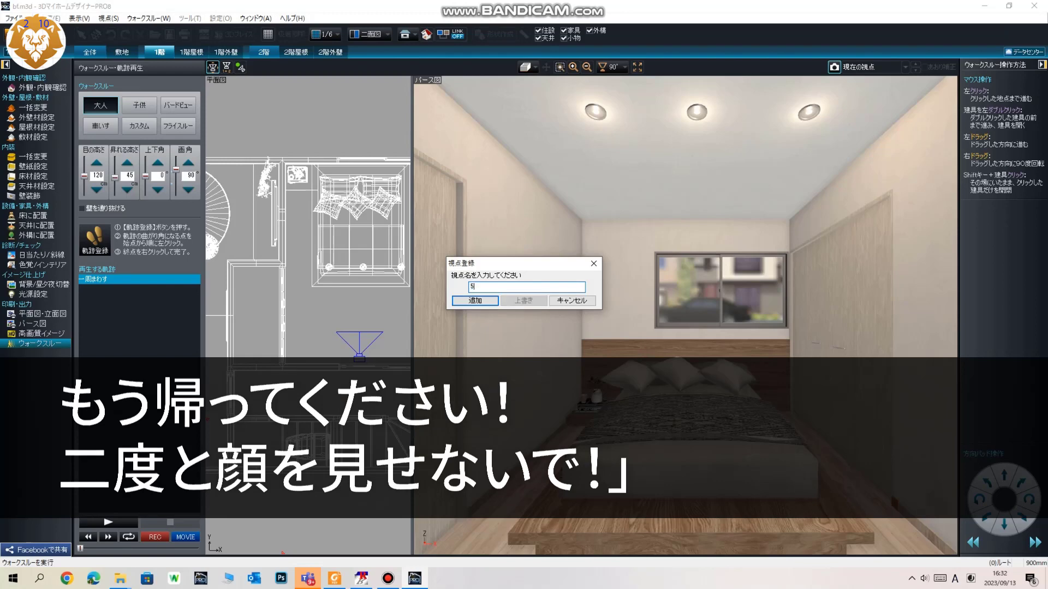
key(Return)
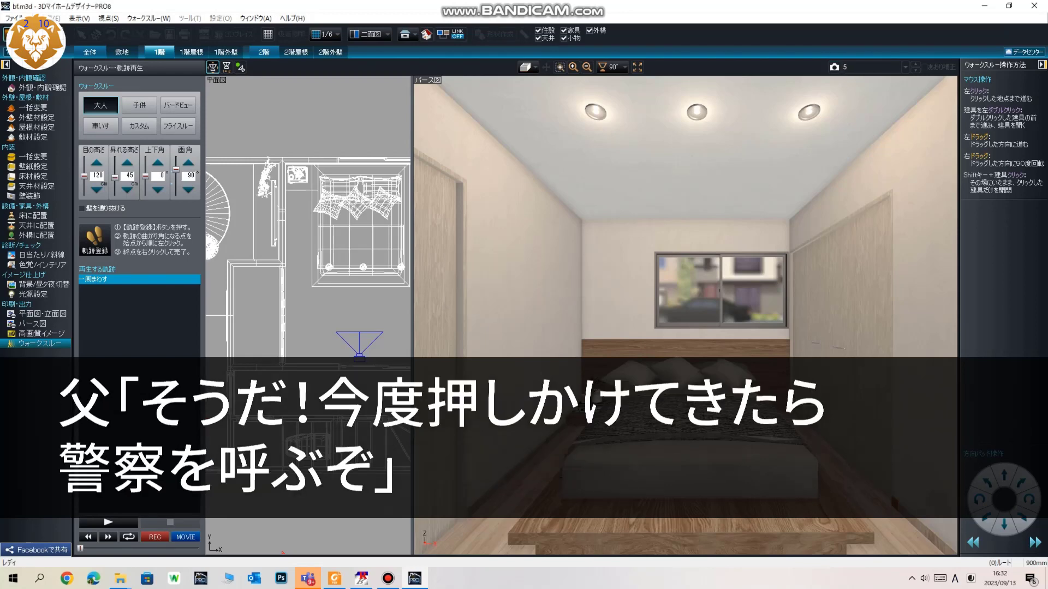
Return to the first-floor plan, place a patterned curtain on the bedroom (洋室) window and regenerate the 3D model
click(11, 34)
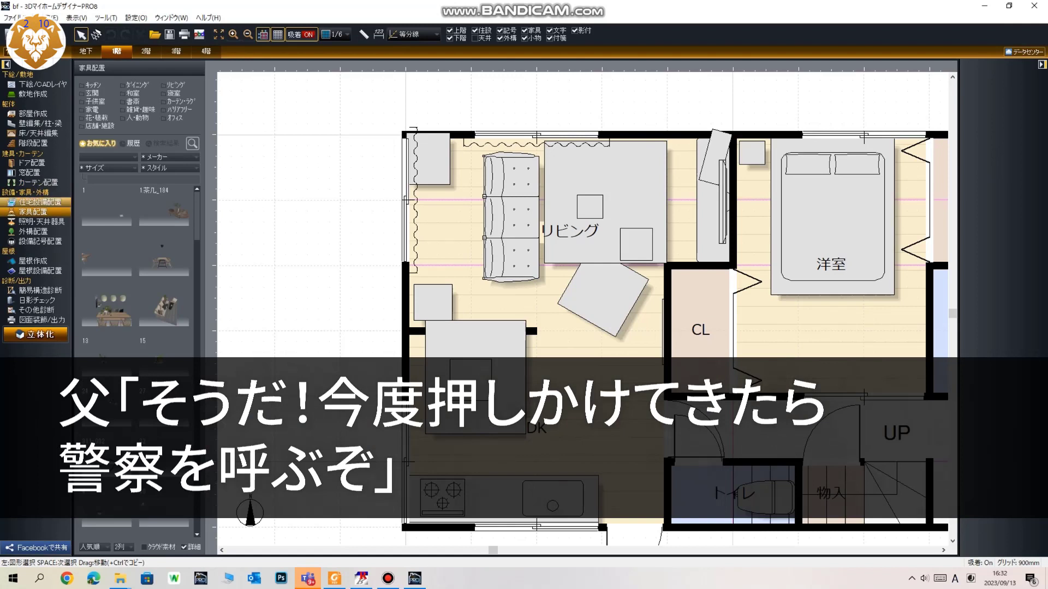
click(38, 182)
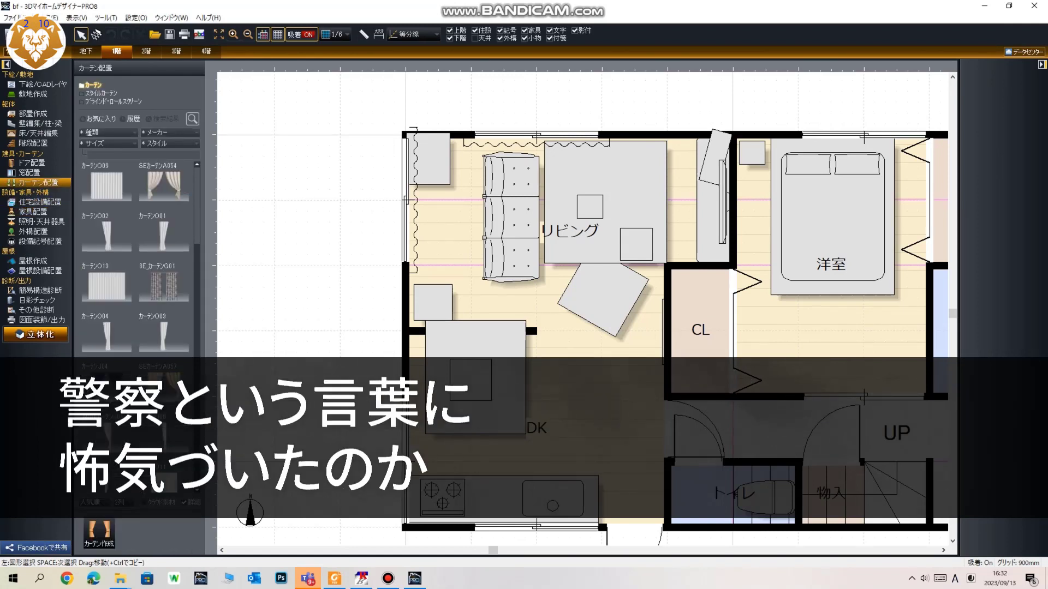
drag(164, 286, 845, 143)
click(36, 334)
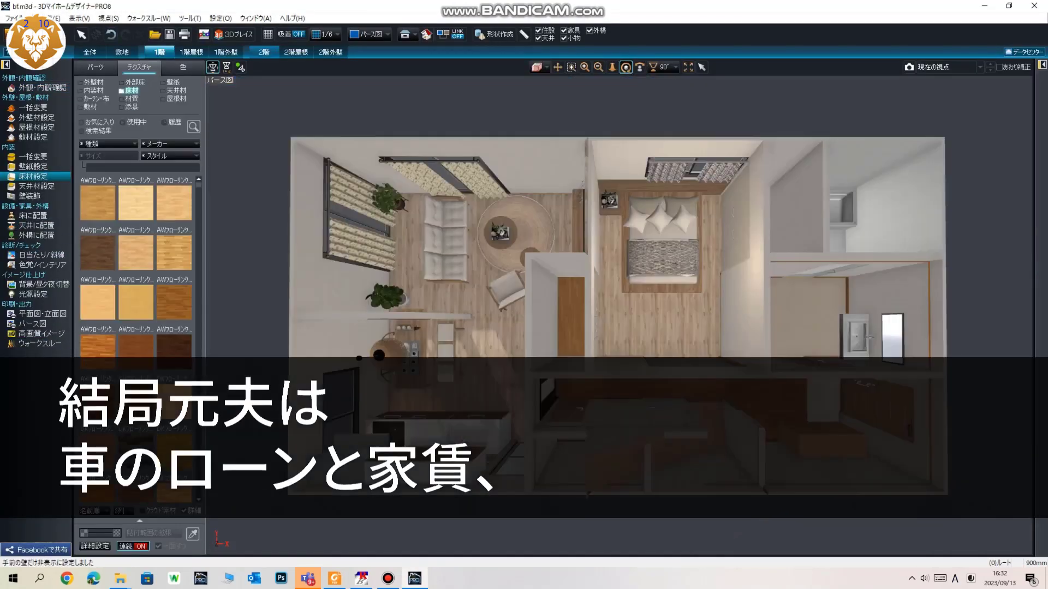
Apply the 壁紙D06 texture from the texture history to the bedroom curtains
scroll(619, 305, up, 2)
drag(595, 327, 635, 278)
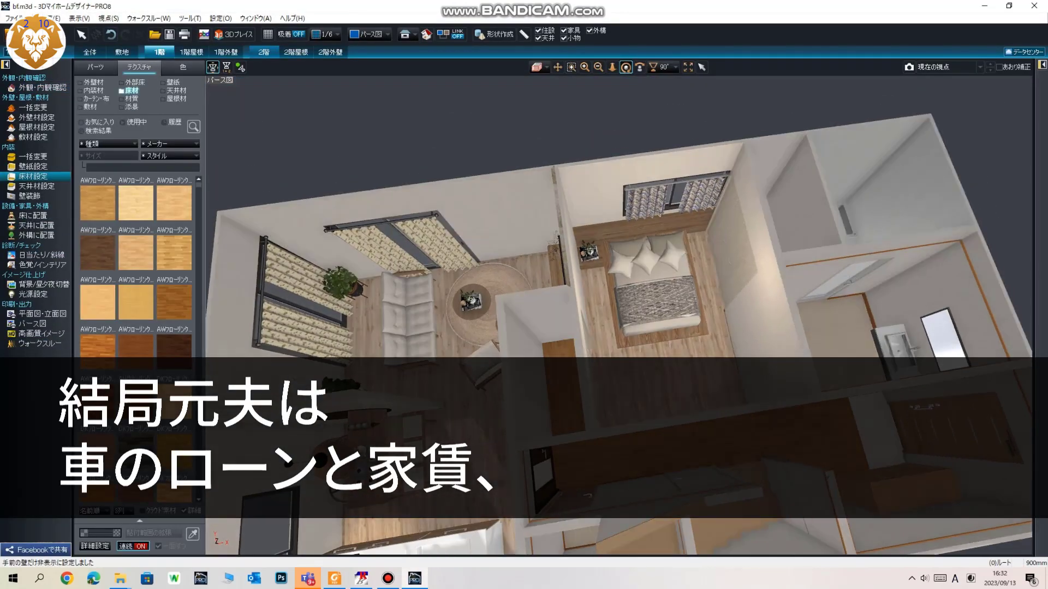
scroll(636, 278, up, 2)
click(172, 122)
drag(174, 302, 723, 158)
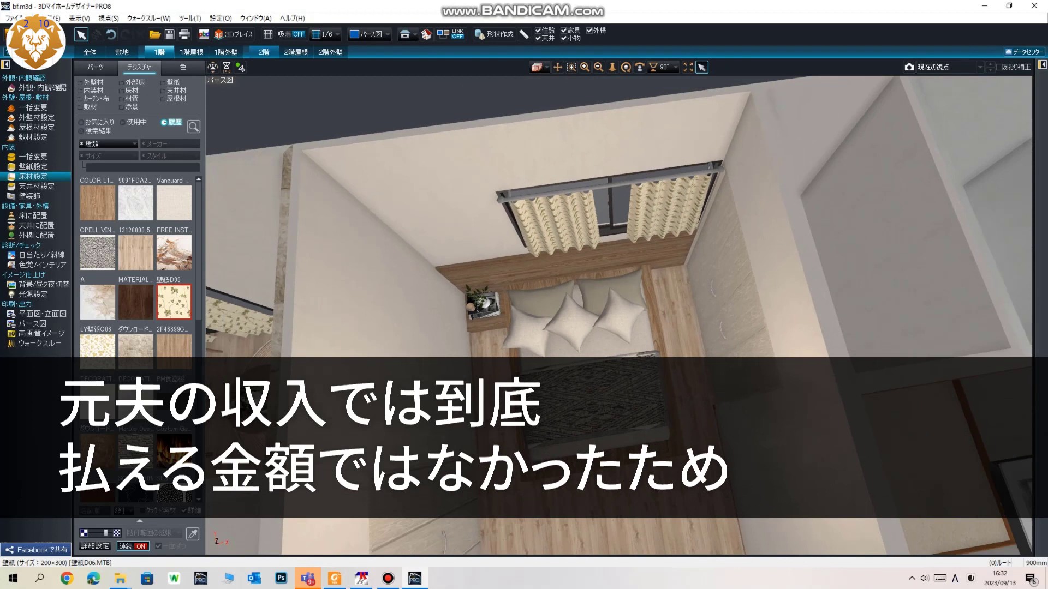
key(Escape)
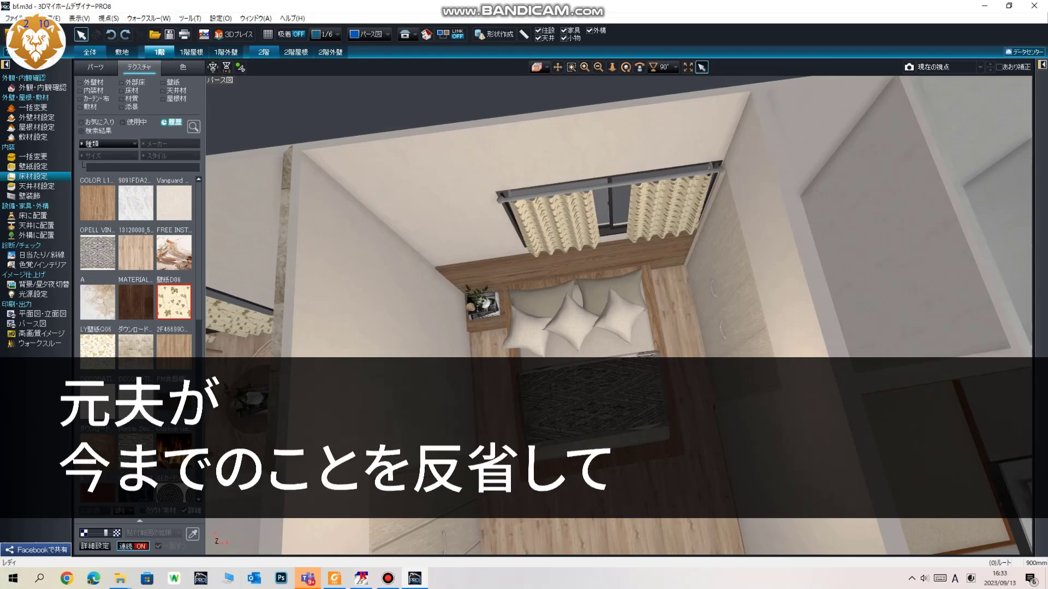
Apply the in-use colour Metal_03 to the bedroom curtain rail
click(182, 67)
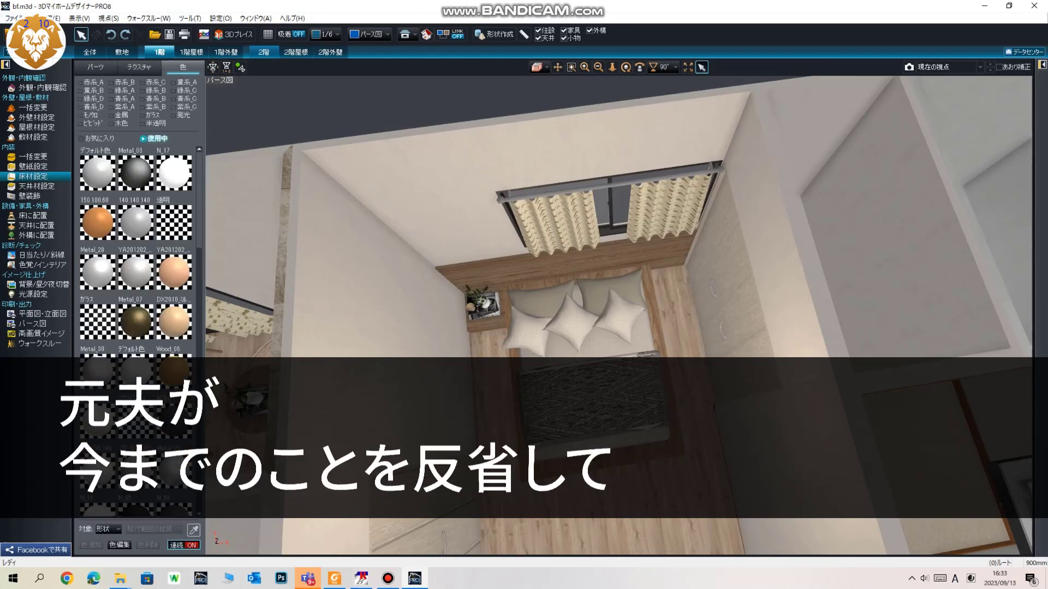
drag(136, 173, 523, 197)
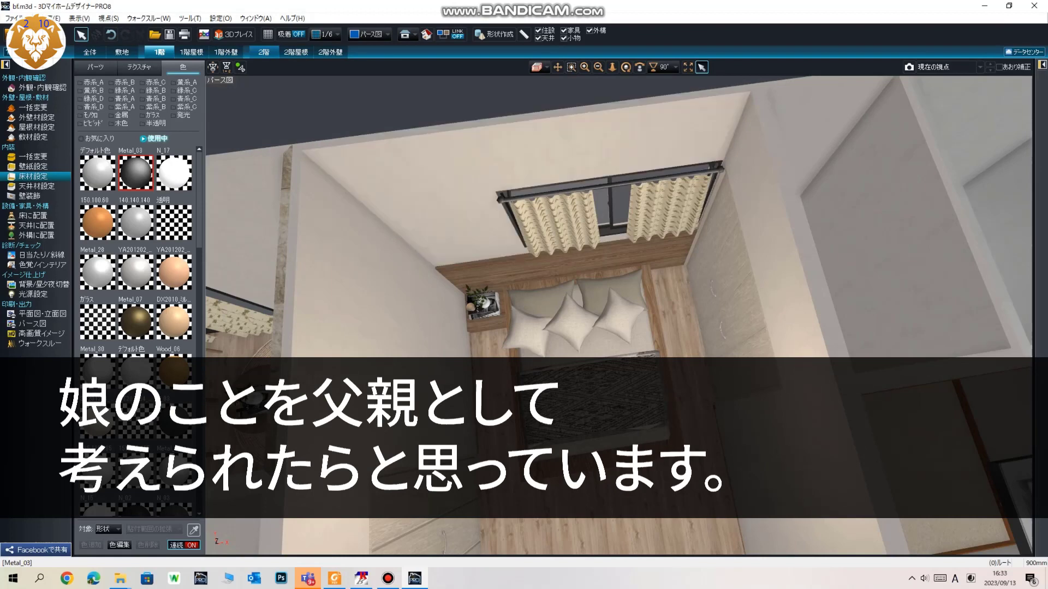
scroll(523, 197, down, 1)
key(Escape)
scroll(524, 197, down, 5)
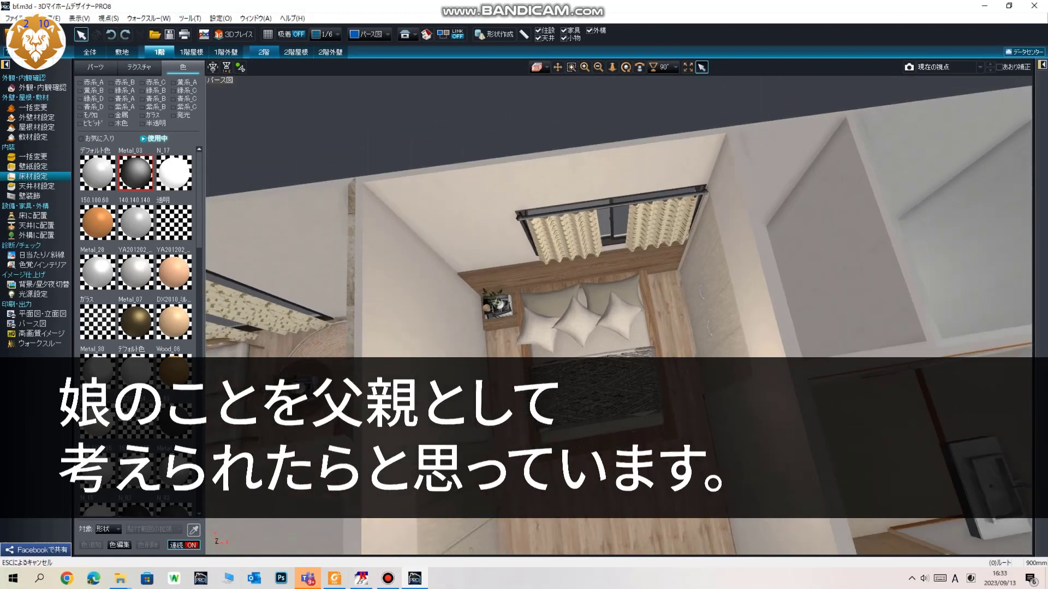
middle_drag(655, 322, 663, 235)
scroll(663, 234, down, 5)
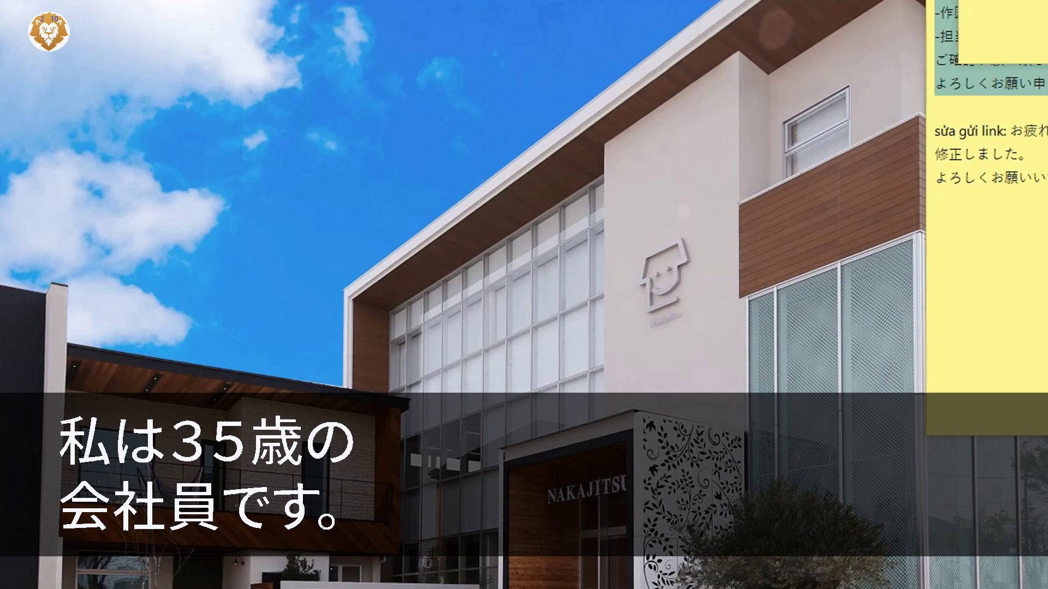
In File Explorer, move the first archive from the Downloads folder to D:\NGOC\2. CONG TRINH\2023\T9.2023\3D
key(super+e)
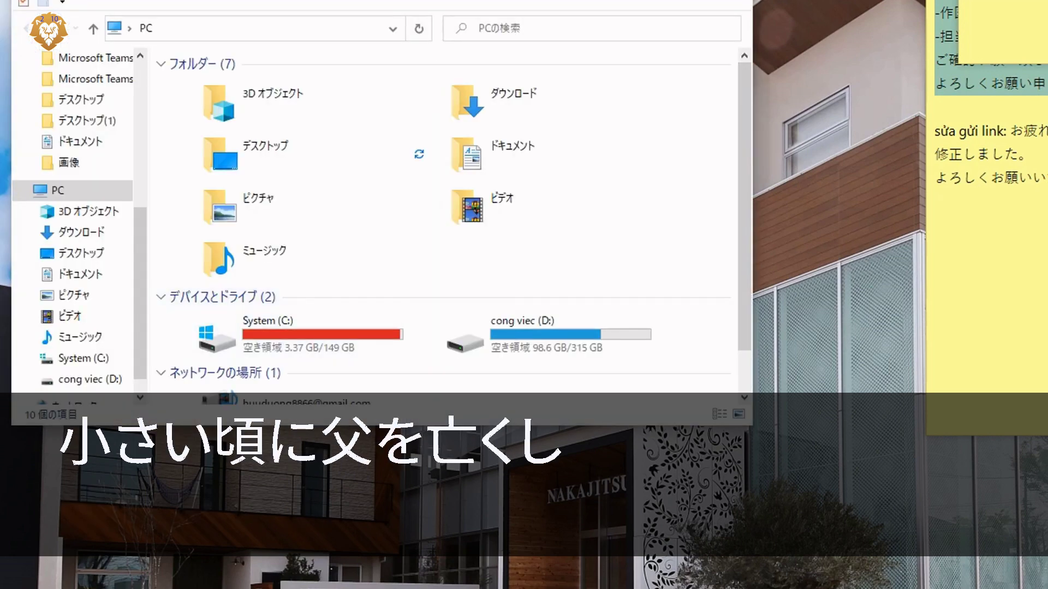
click(80, 232)
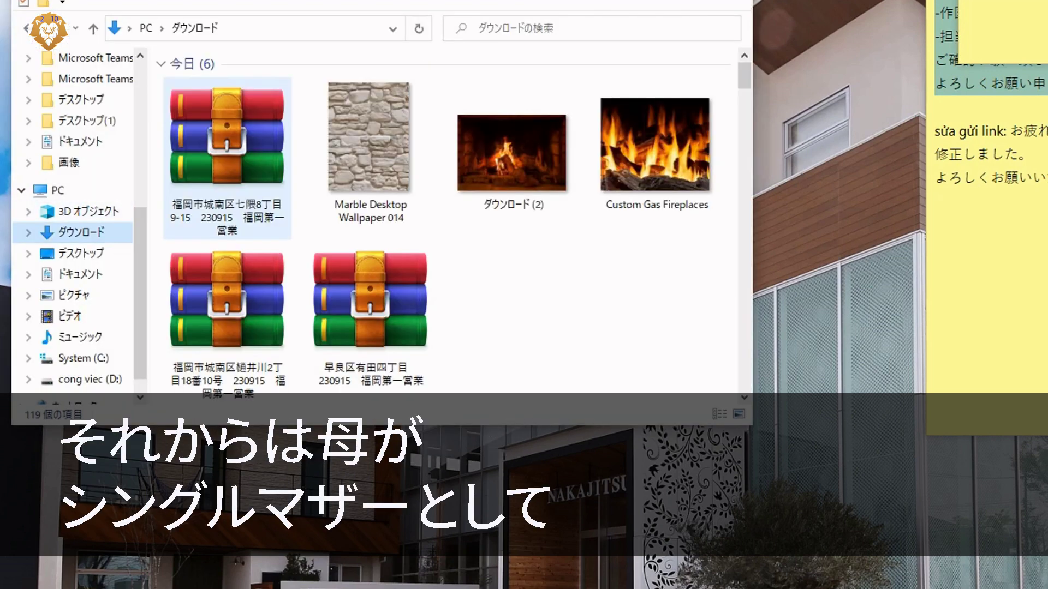
click(227, 158)
key(ctrl+x)
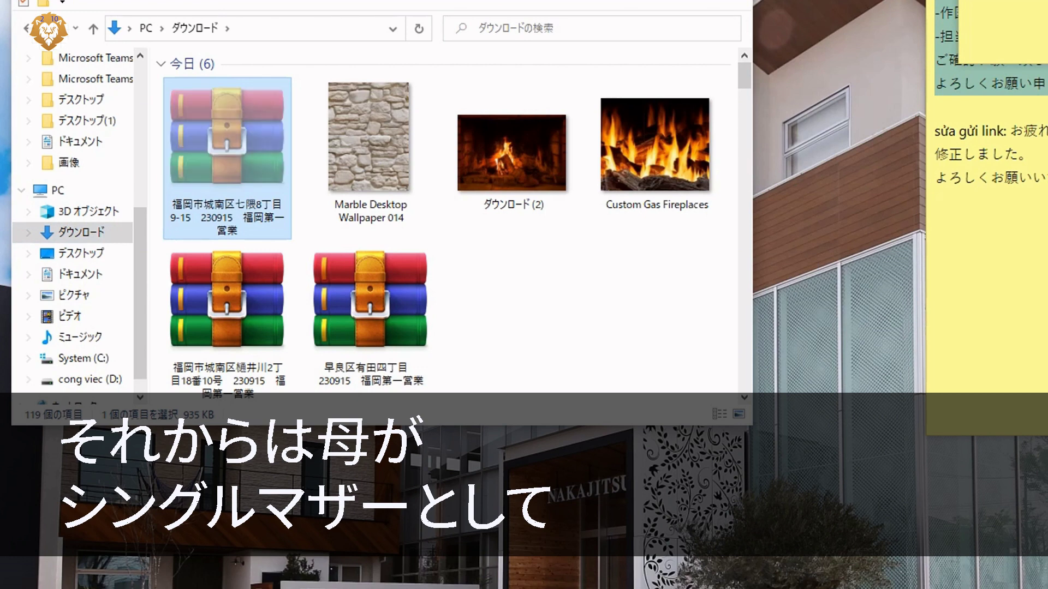
click(87, 379)
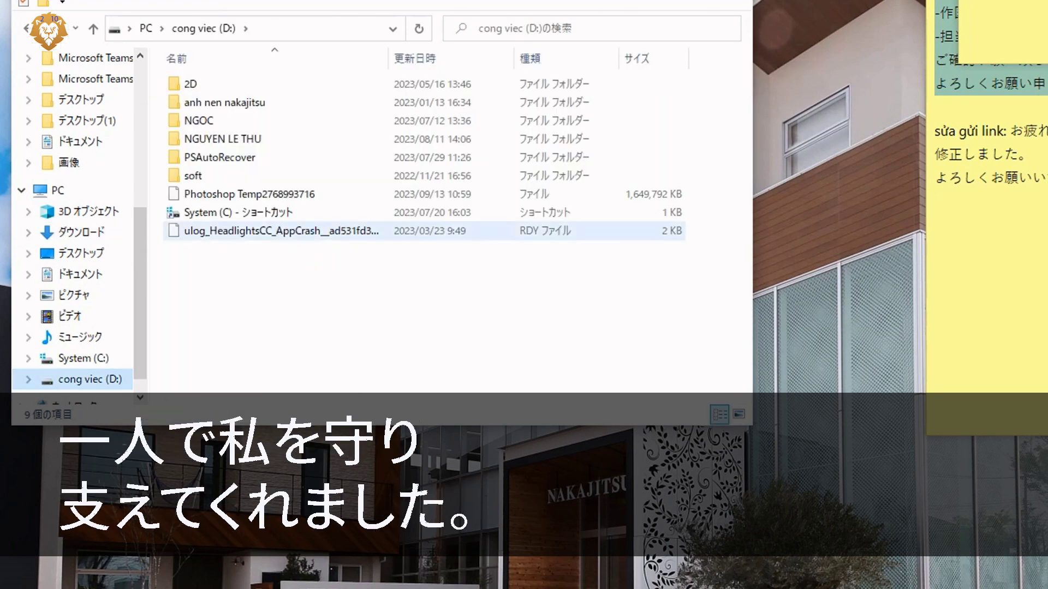
double_click(199, 120)
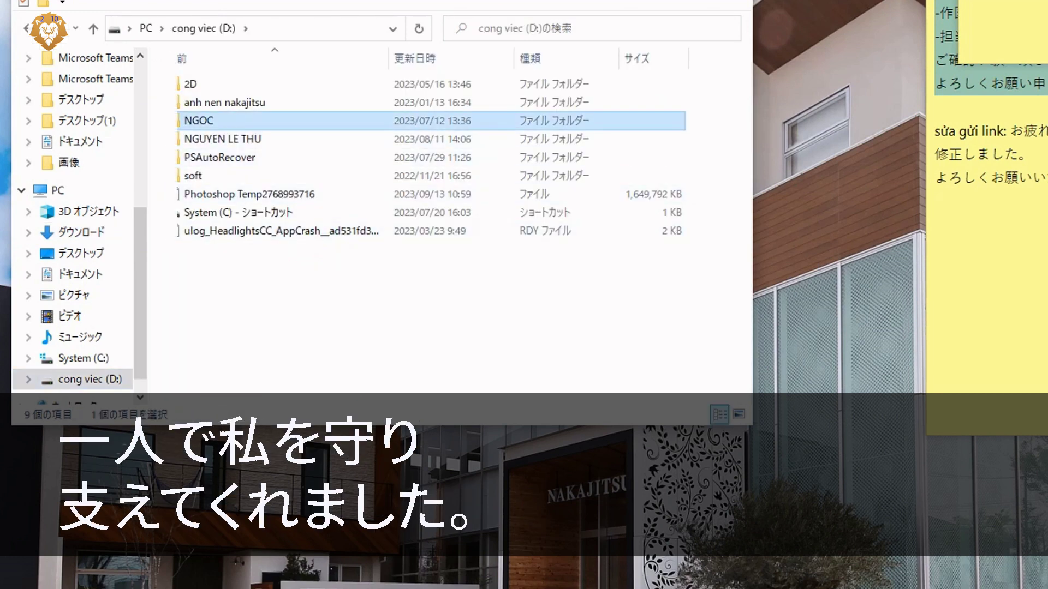
double_click(218, 102)
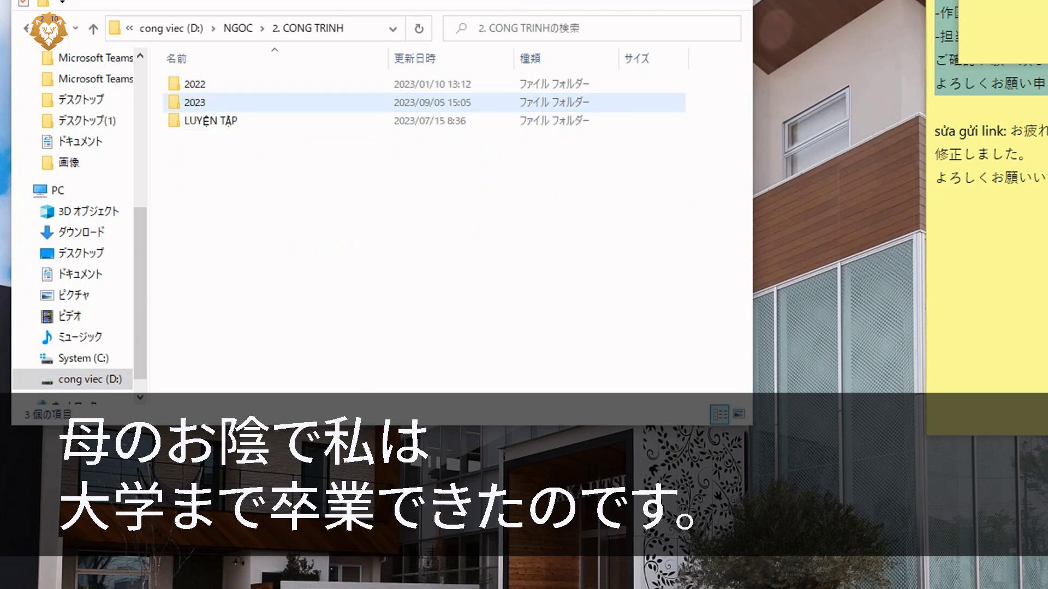
double_click(195, 103)
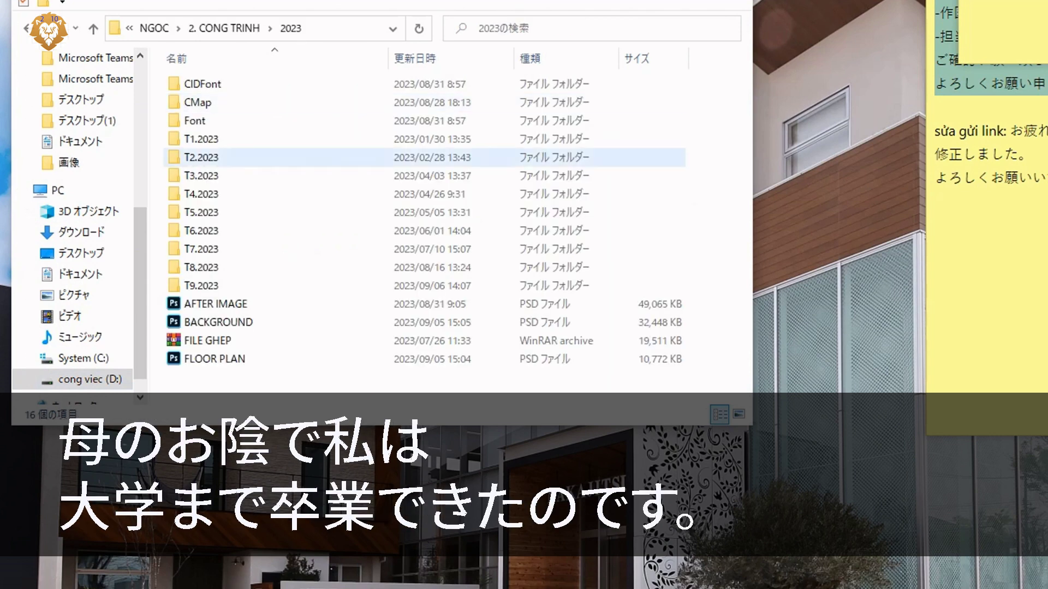
double_click(201, 285)
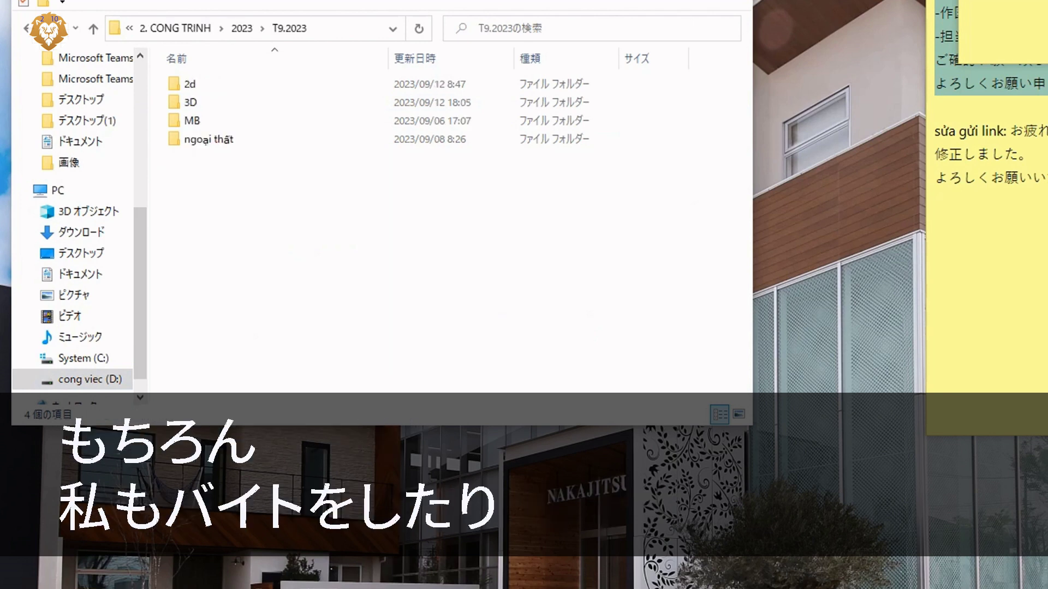
double_click(190, 102)
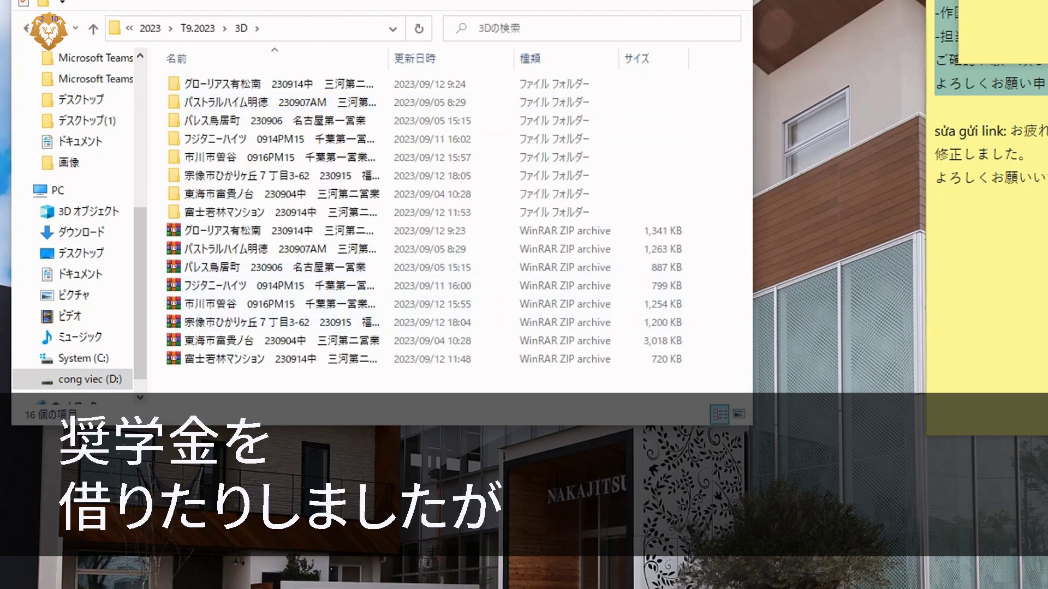
key(ctrl+v)
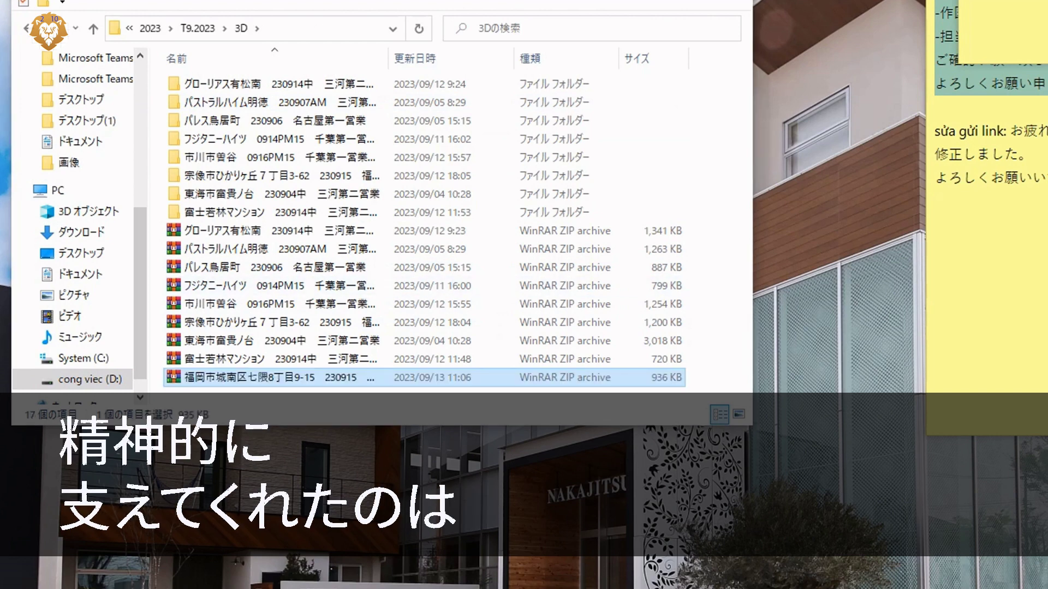
Extract the moved archive in place and open the floor plan PDF and the AFTER PDF from its 指示データ folder
right_click(304, 383)
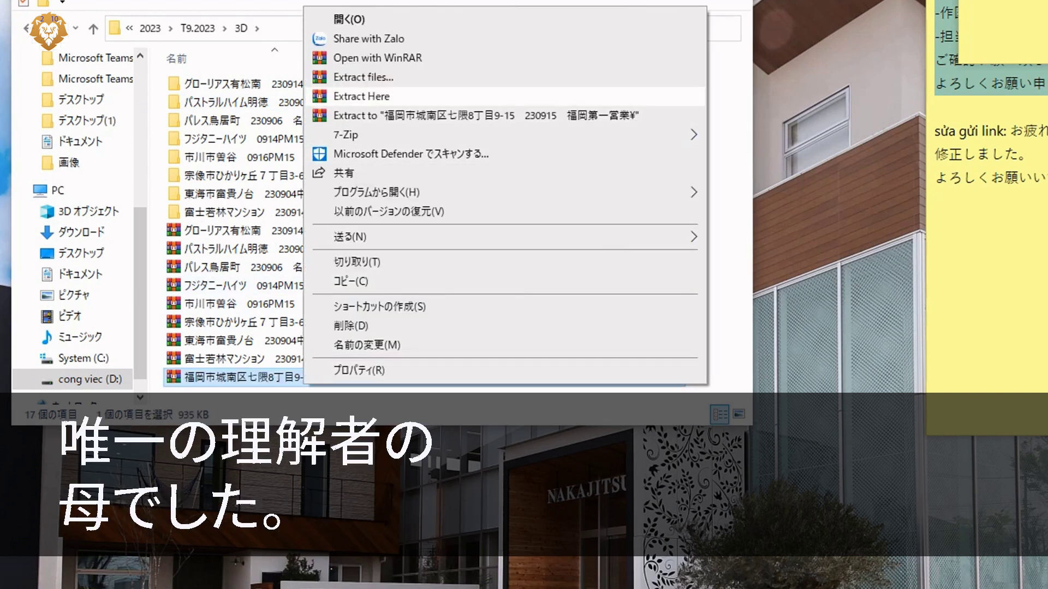
click(361, 96)
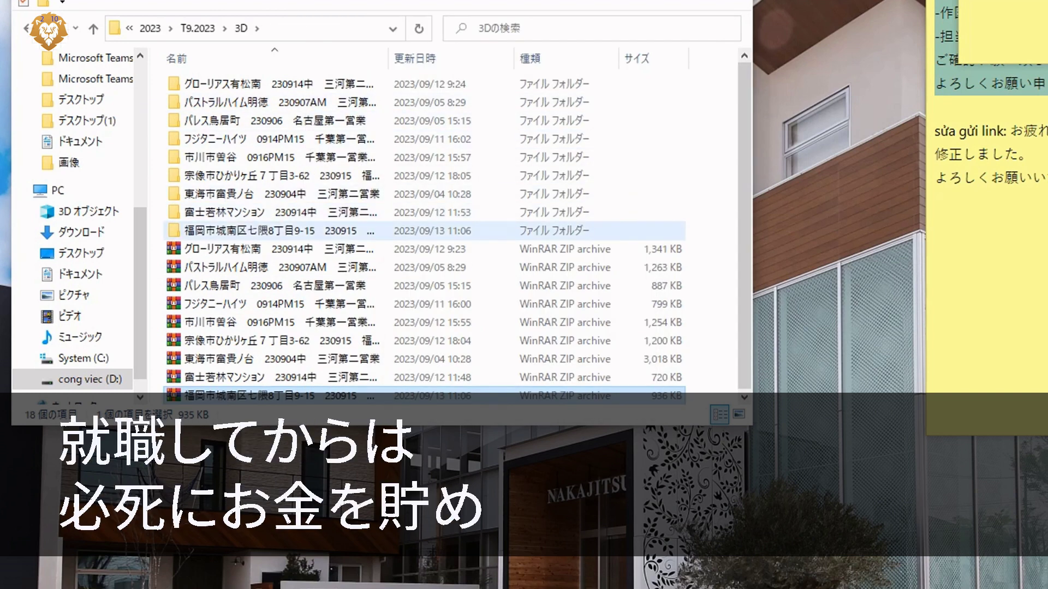
double_click(305, 231)
key(Return)
key(Down)
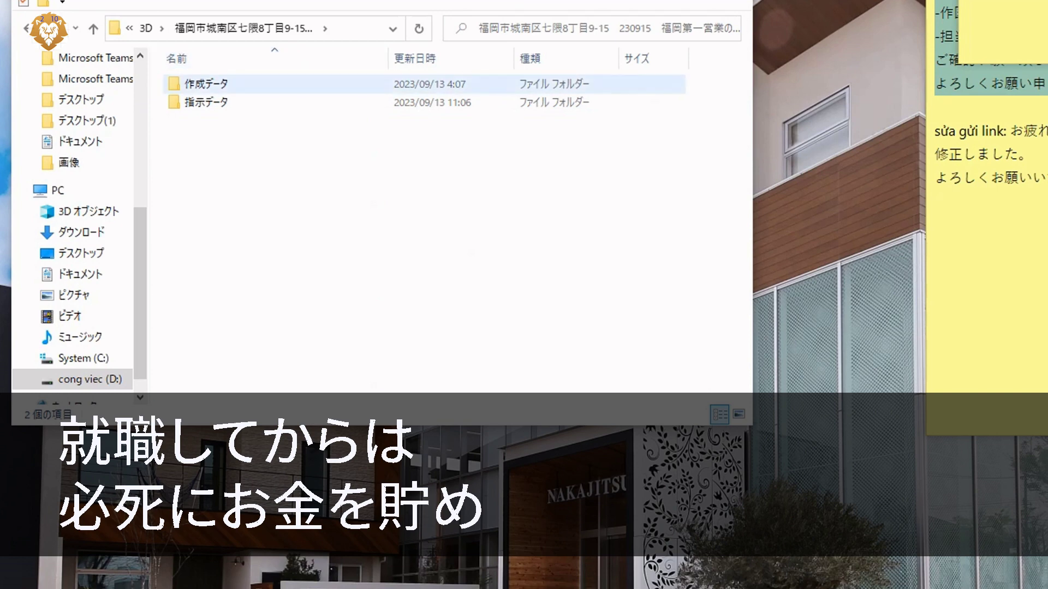
key(Down)
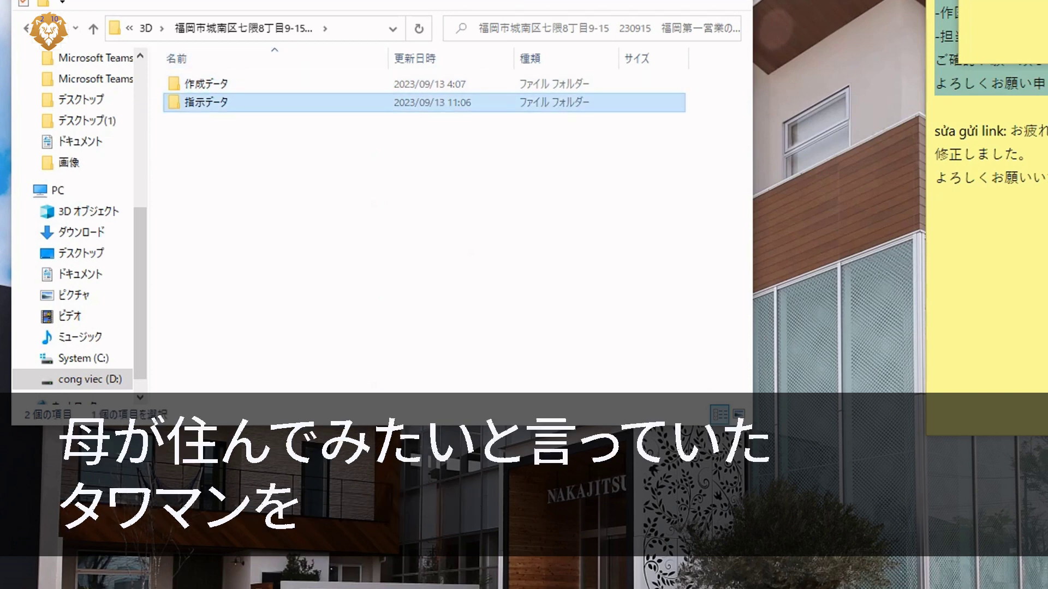
key(Return)
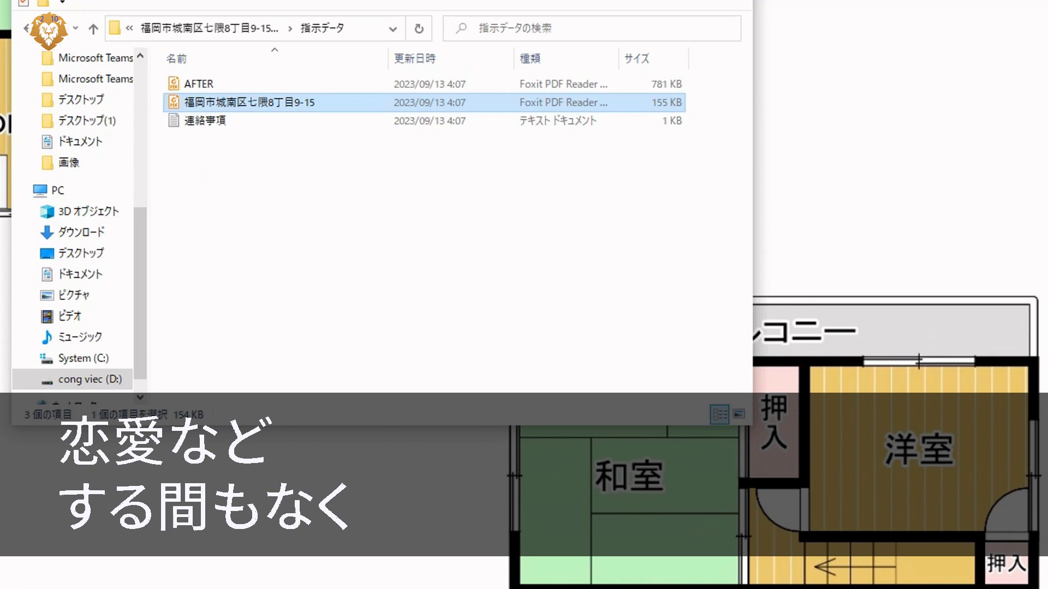
click(199, 83)
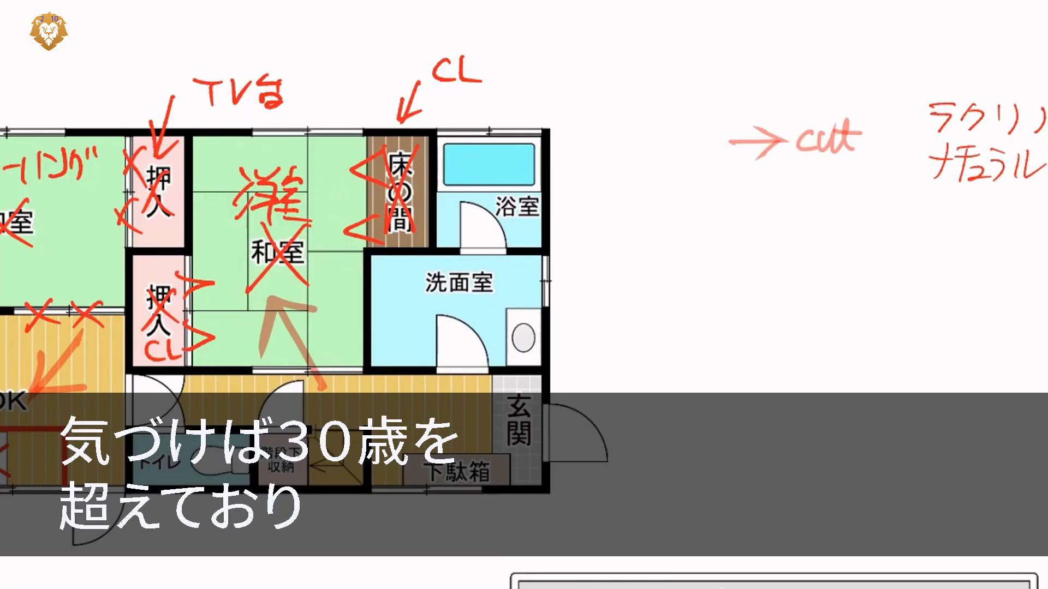